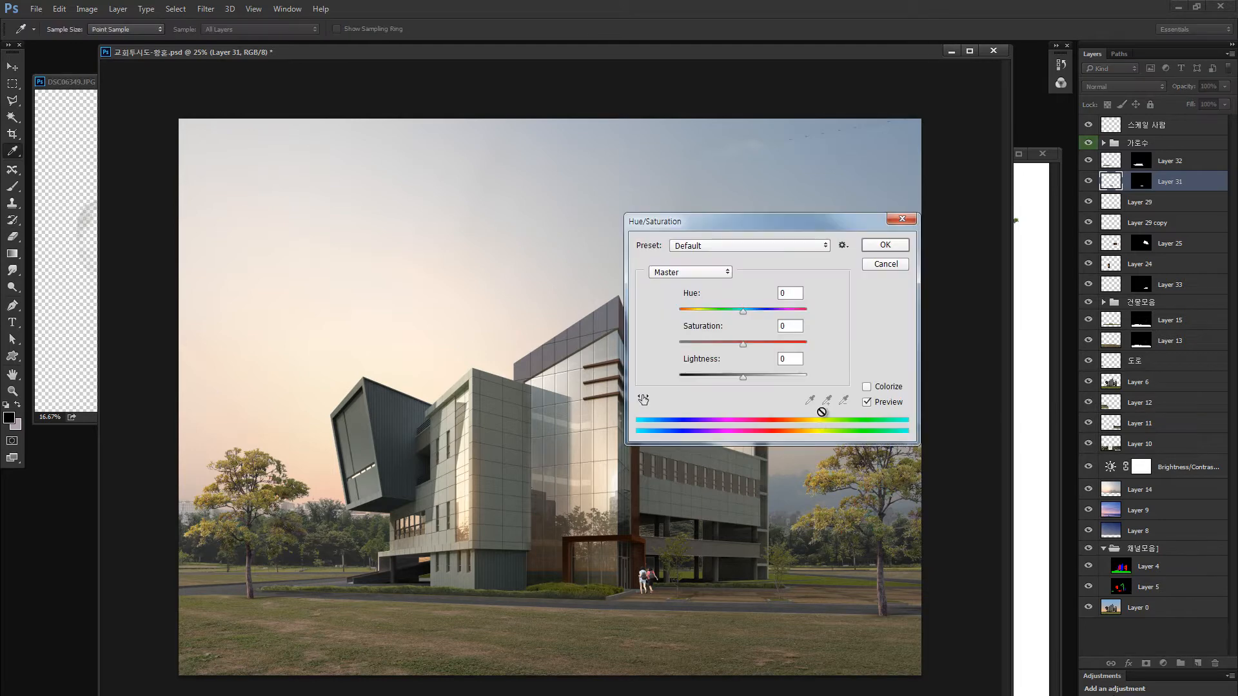
Step: Set the saturation of the entrance shrubs on Layer 31 to -20 with Hue/Saturation
click(726, 343)
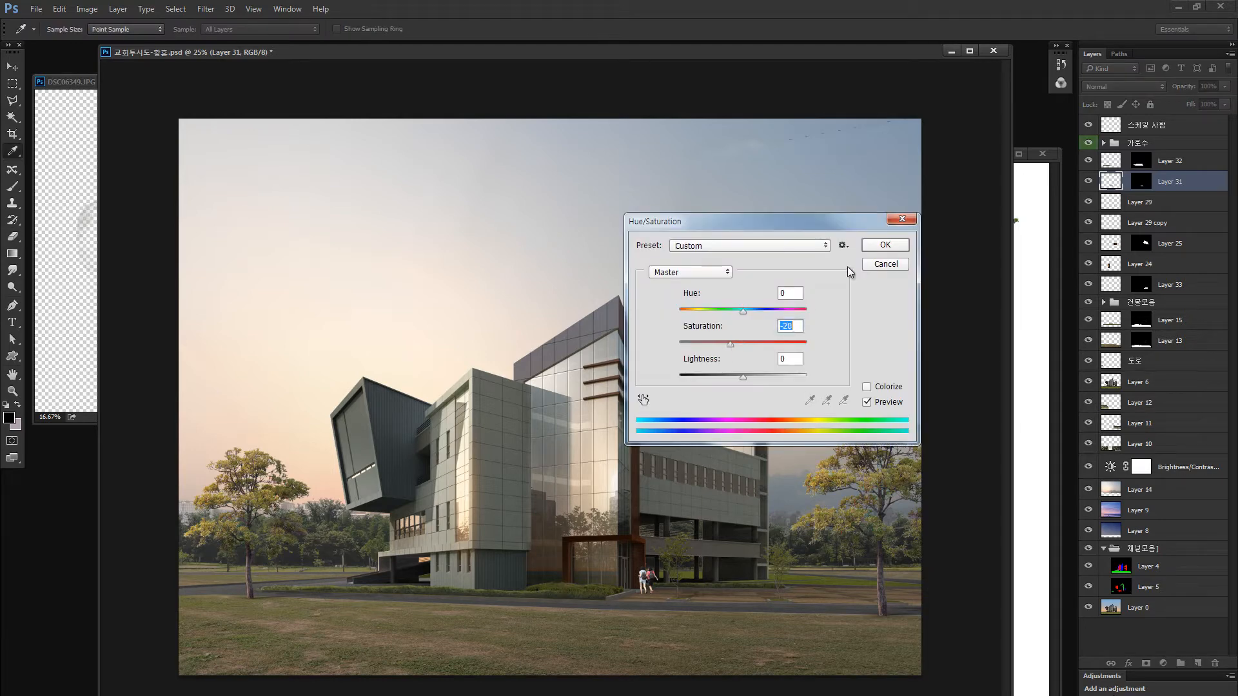
click(884, 245)
Step: Draw a freehand lasso selection around the shrubs in front of the glass entrance
key(l)
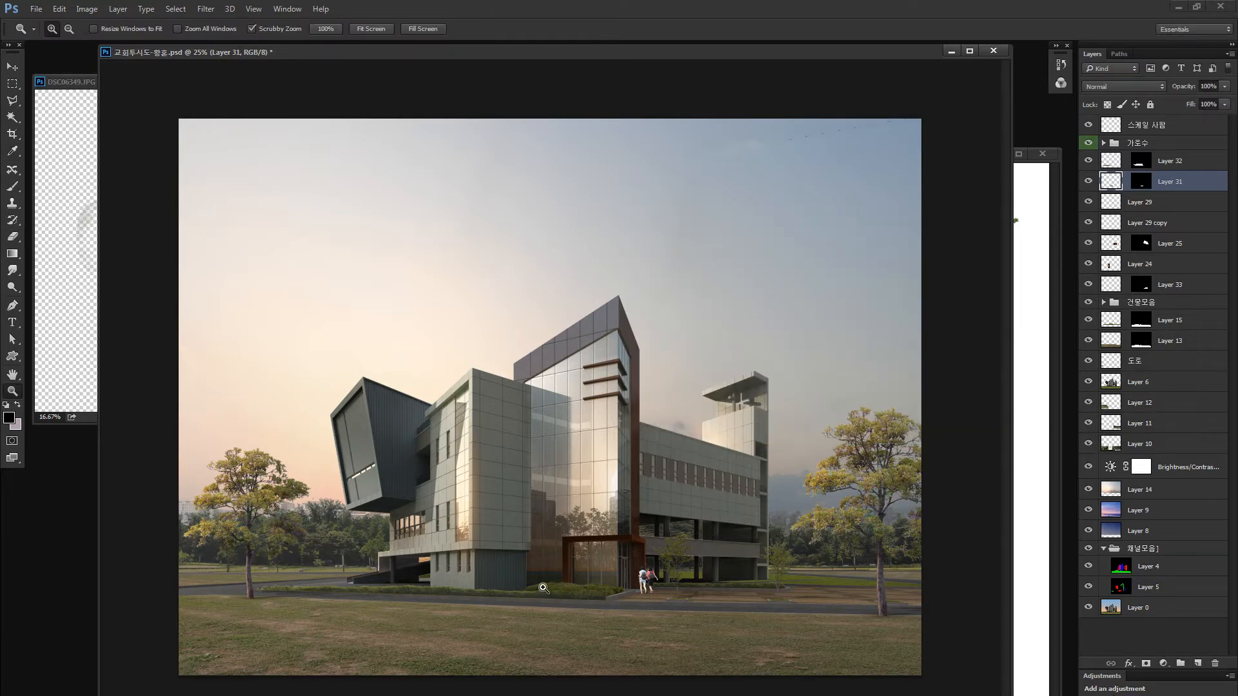
scroll(554, 583, up, 3)
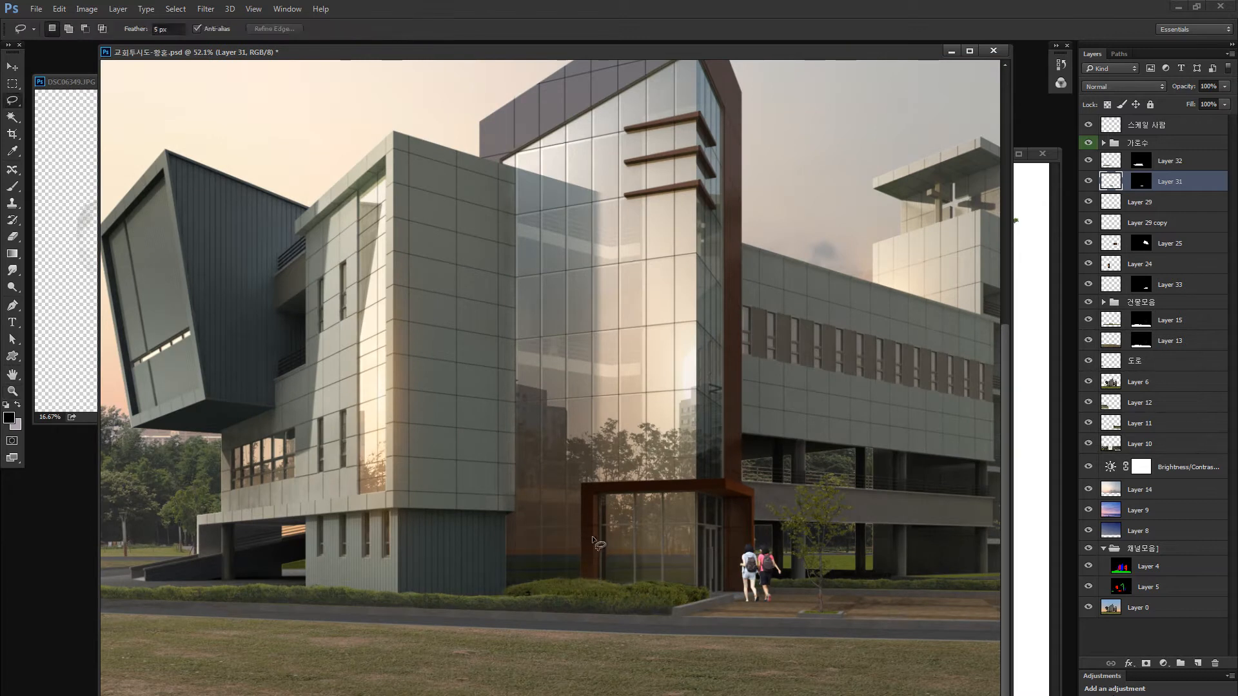
mouse_move(603, 515)
mouse_down()
mouse_move(555, 677)
mouse_move(622, 518)
mouse_up()
Step: Try to move the selected entrance shrubs over to the hedge below the building's left wing
drag(629, 582, 309, 576)
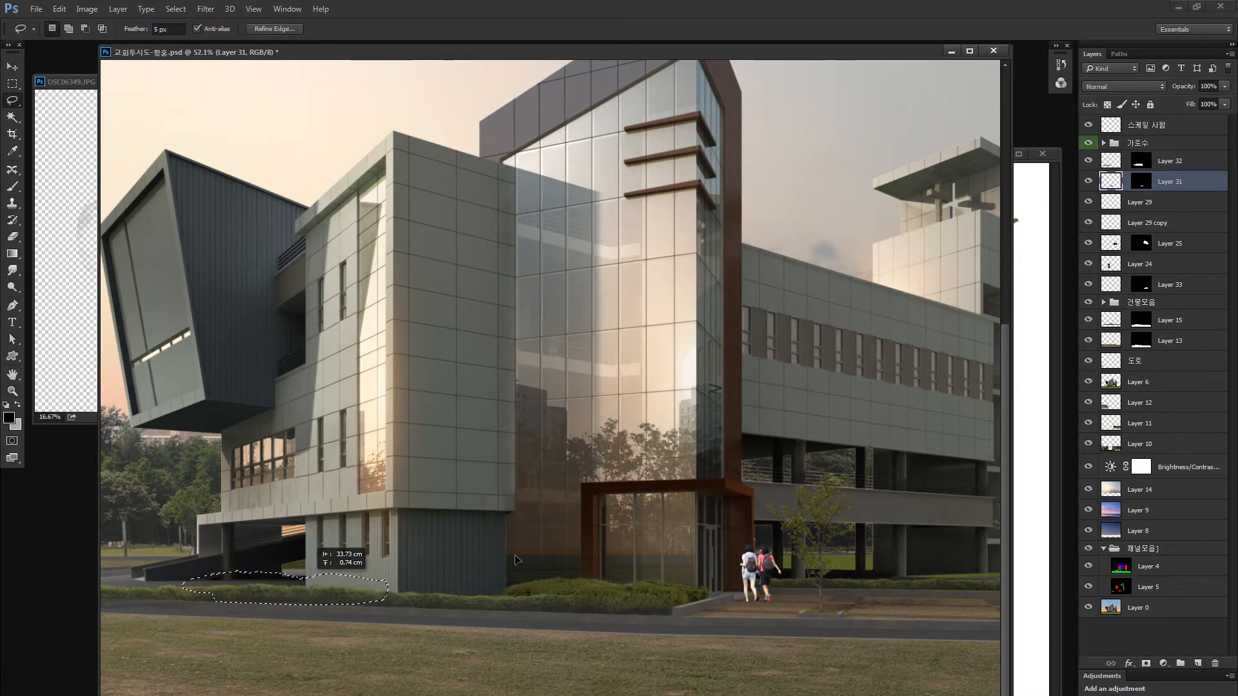
key(ctrl+z)
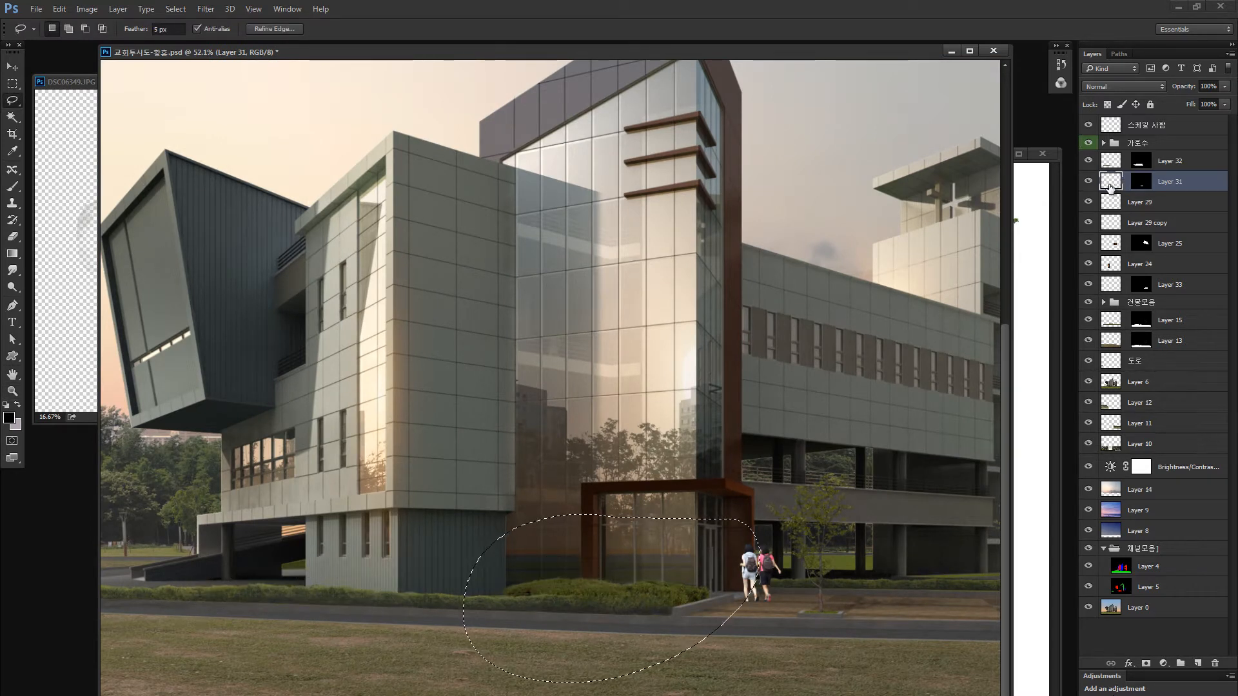
drag(641, 598, 419, 581)
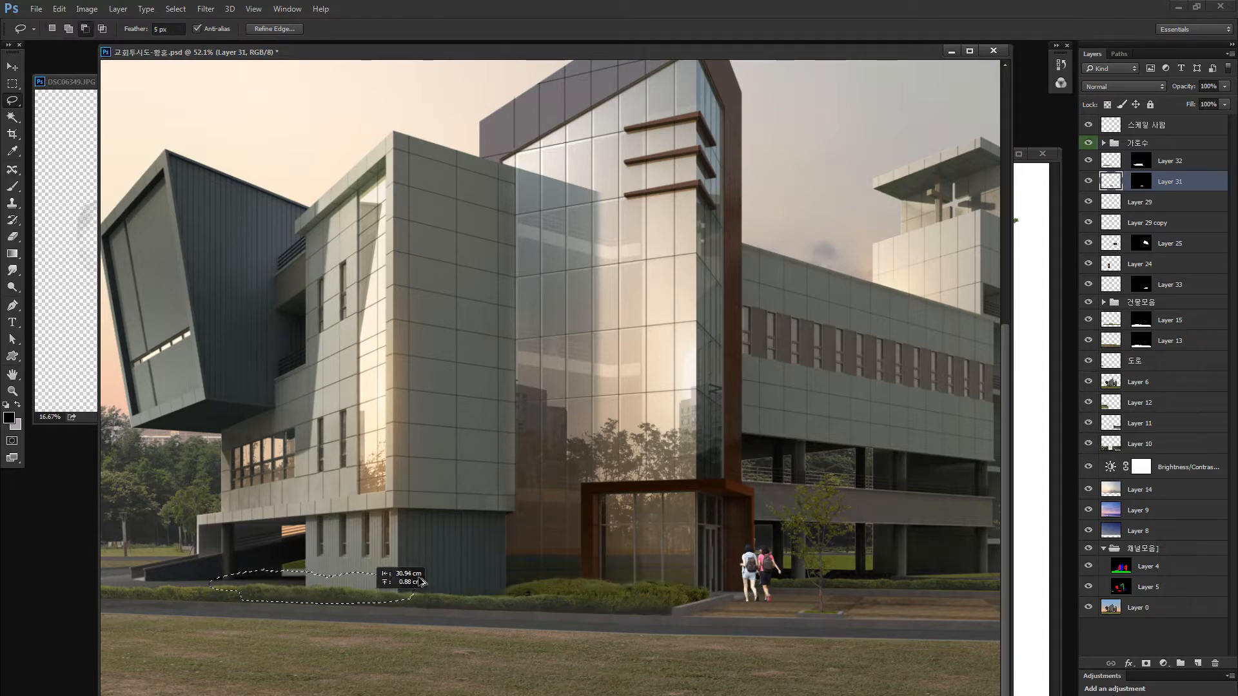
key(ctrl+z)
Step: Examine Layer 31 on its own and its layer mask, and return to editing the layer's image content
alt+click(1088, 181)
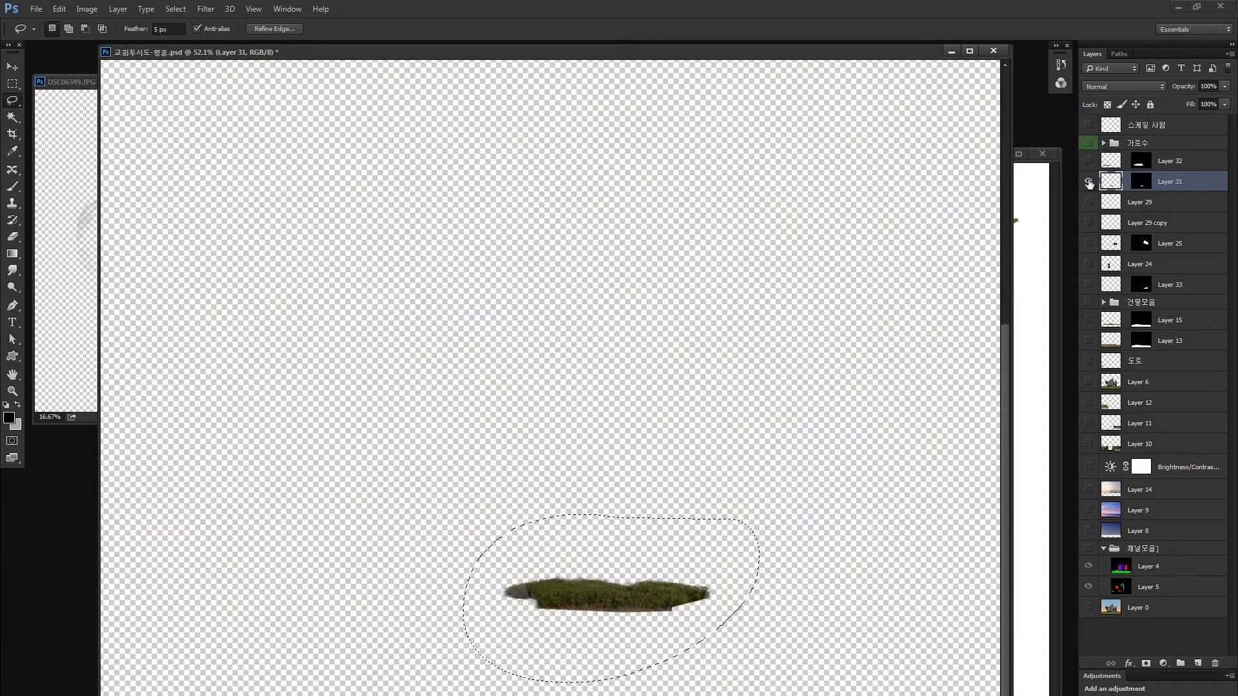
alt+click(1088, 182)
alt+click(1144, 188)
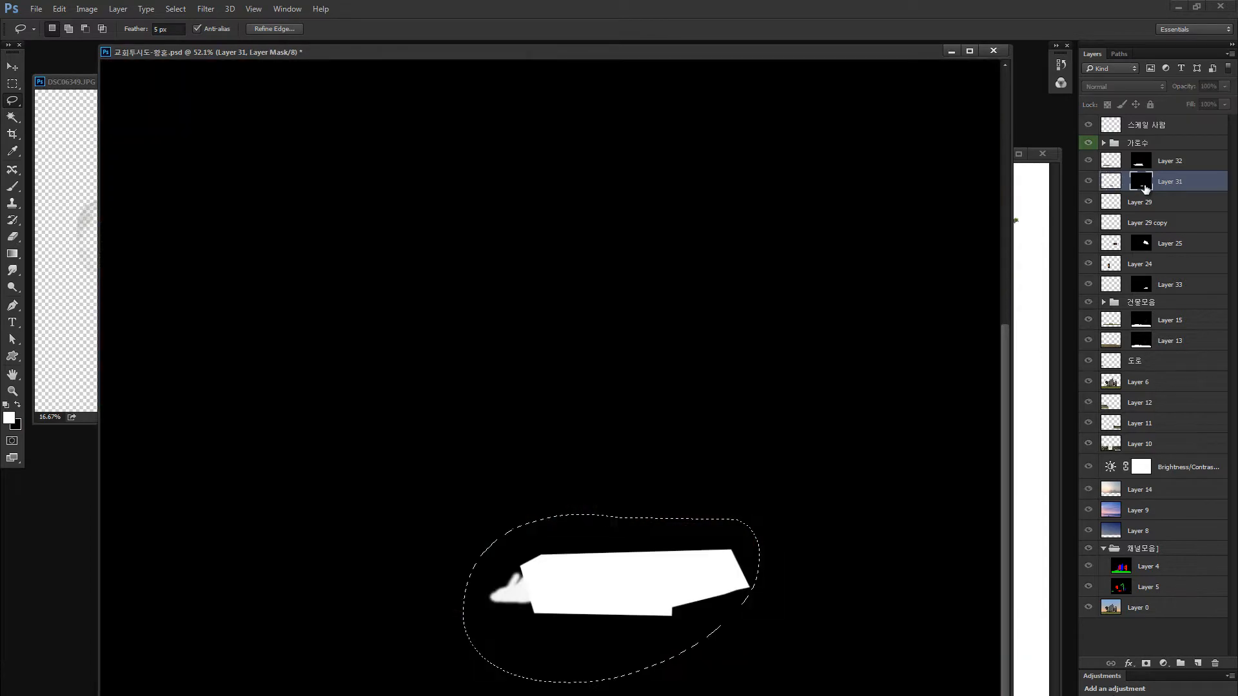
click(1115, 187)
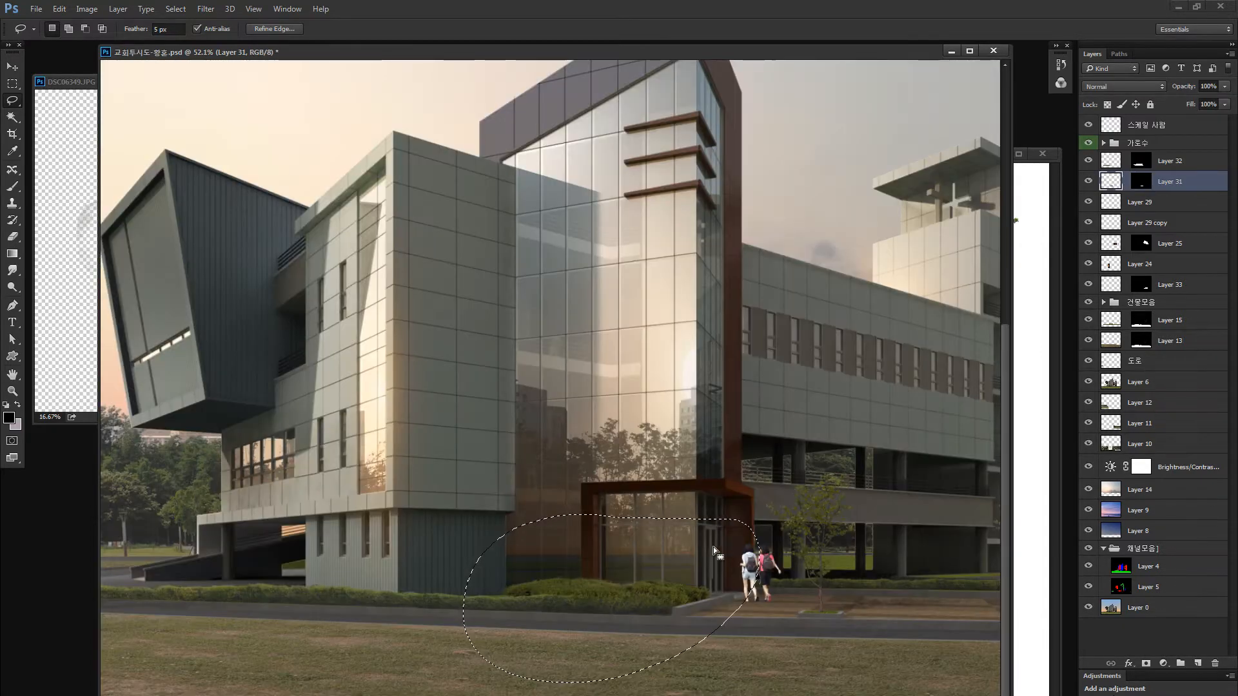
Step: Copy the selected shrubs to a new layer and place them behind the hedge below the building's left wing
key(ctrl+j)
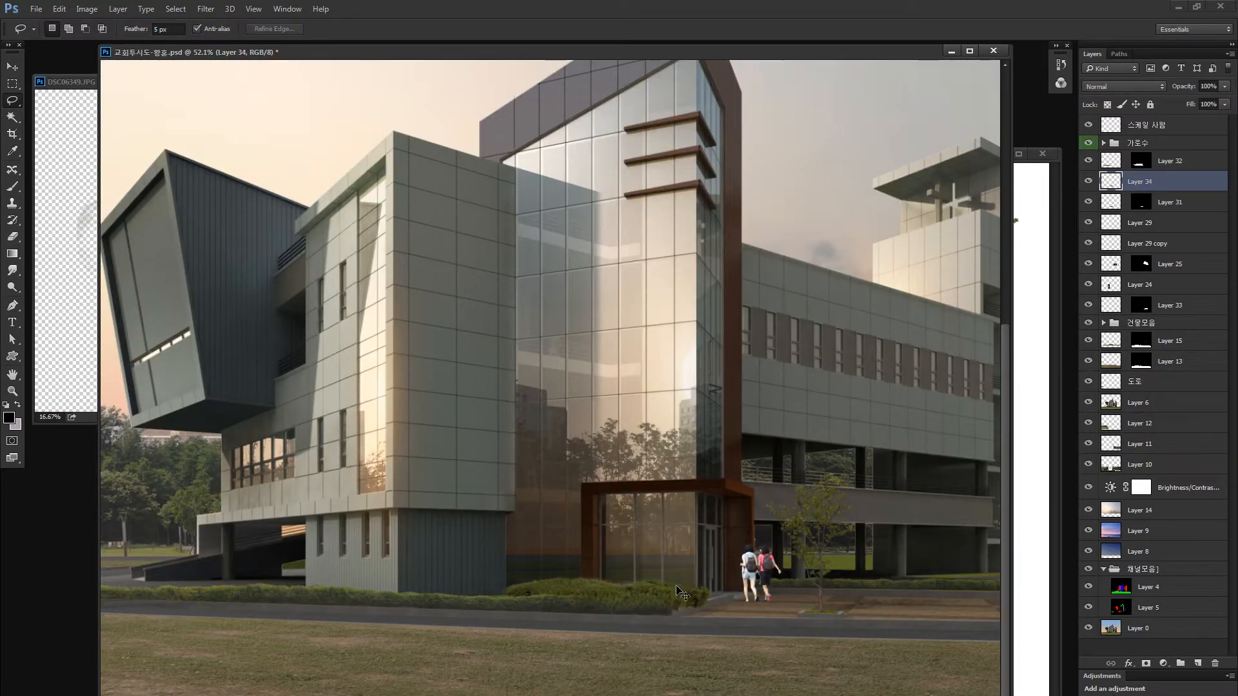
drag(676, 587, 644, 567)
key(ctrl+space)
key(ctrl+t)
key(Return)
Step: Select the long front hedge's layer and soften its edge around the copied shrubs with the Eraser at 55% opacity
key(z)
key(v)
ctrl+click(454, 595)
drag(455, 595, 462, 591)
key(ctrl+z)
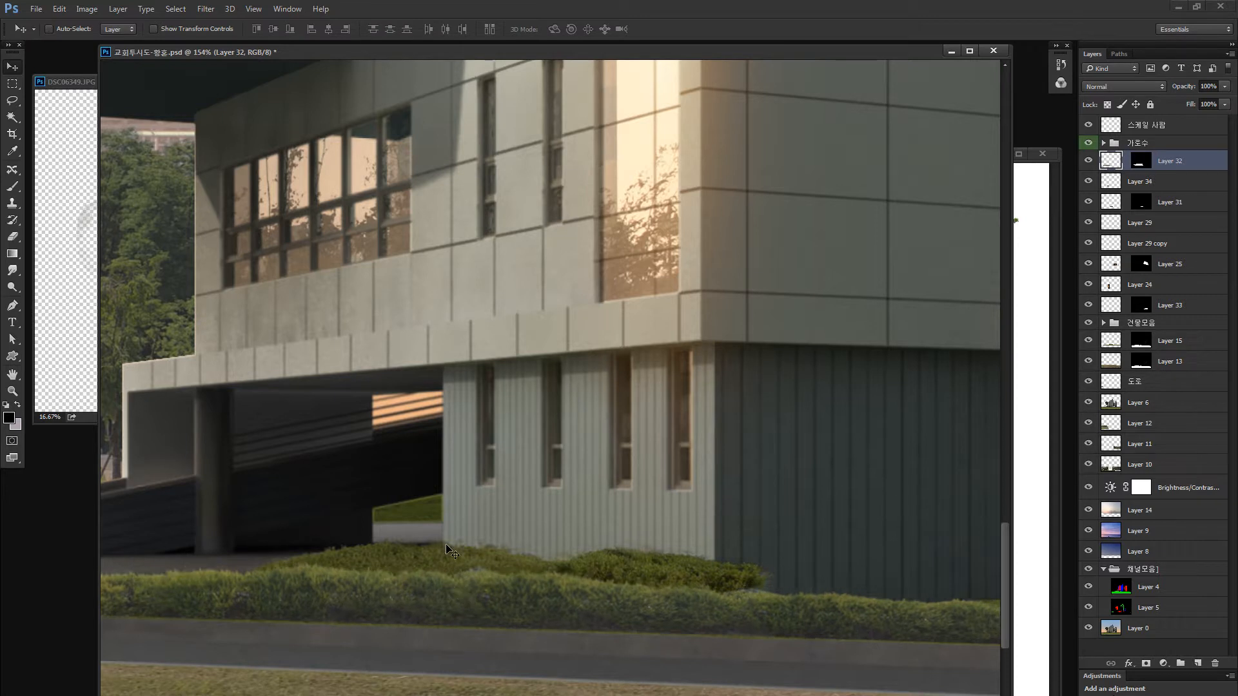
key(e)
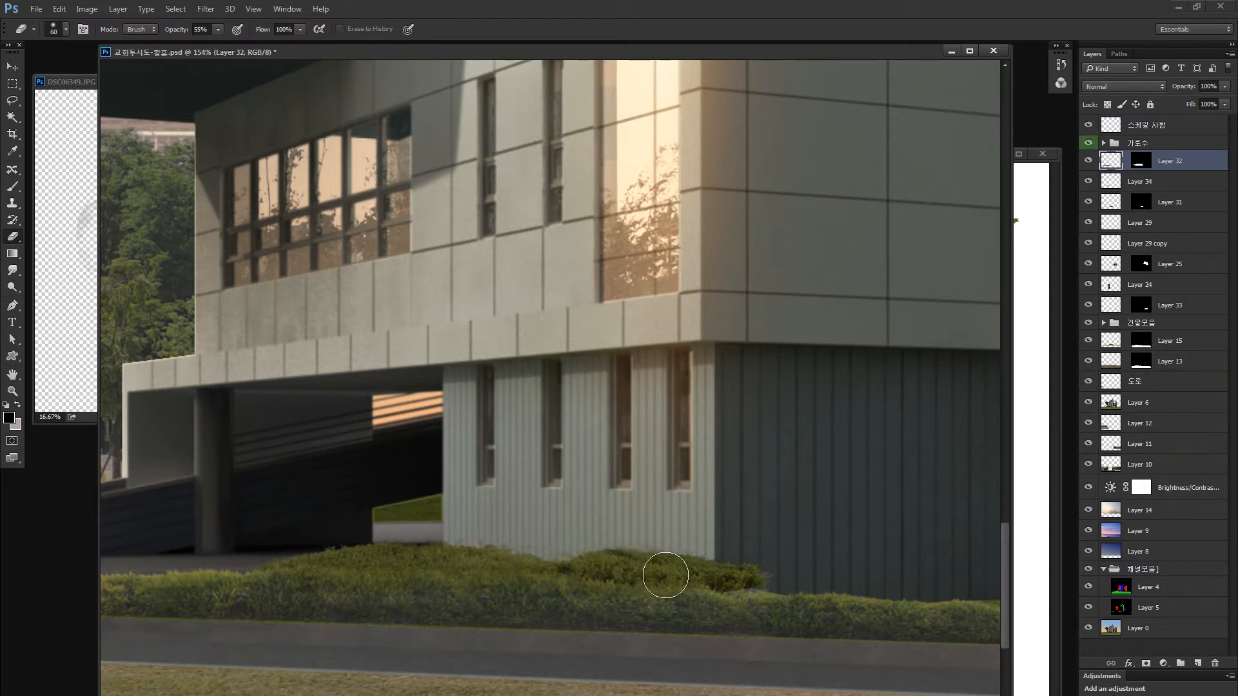
key(ctrl+0)
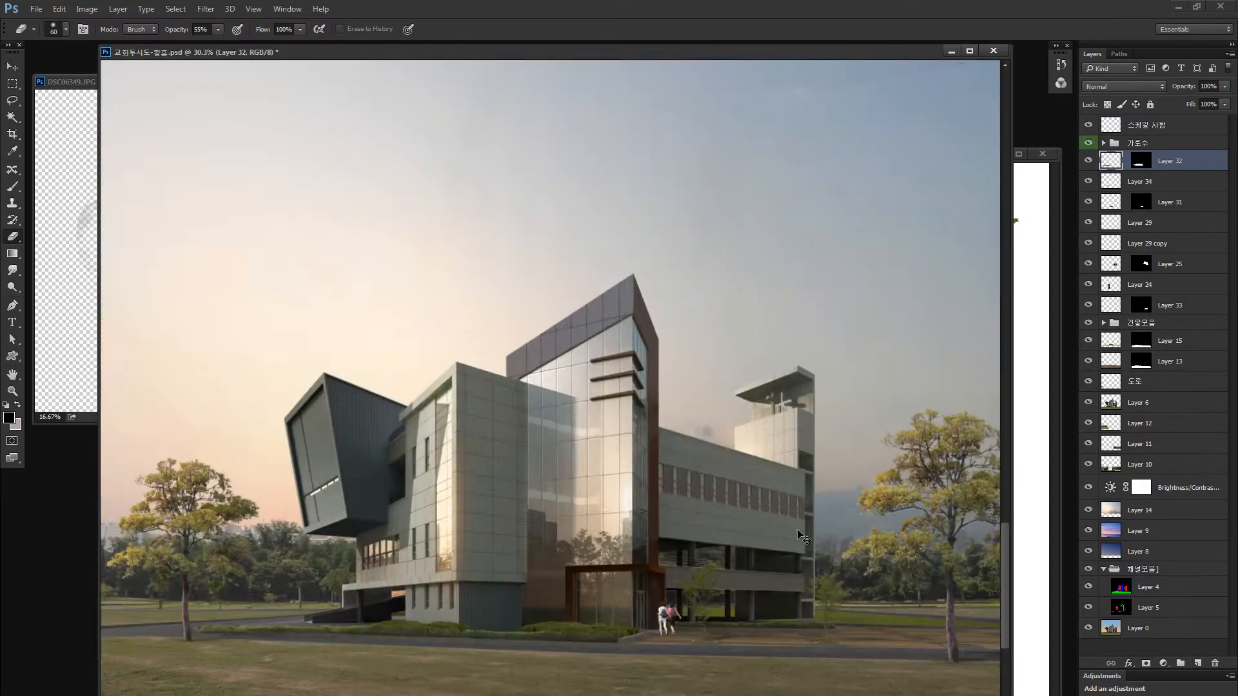
key(ctrl+minus)
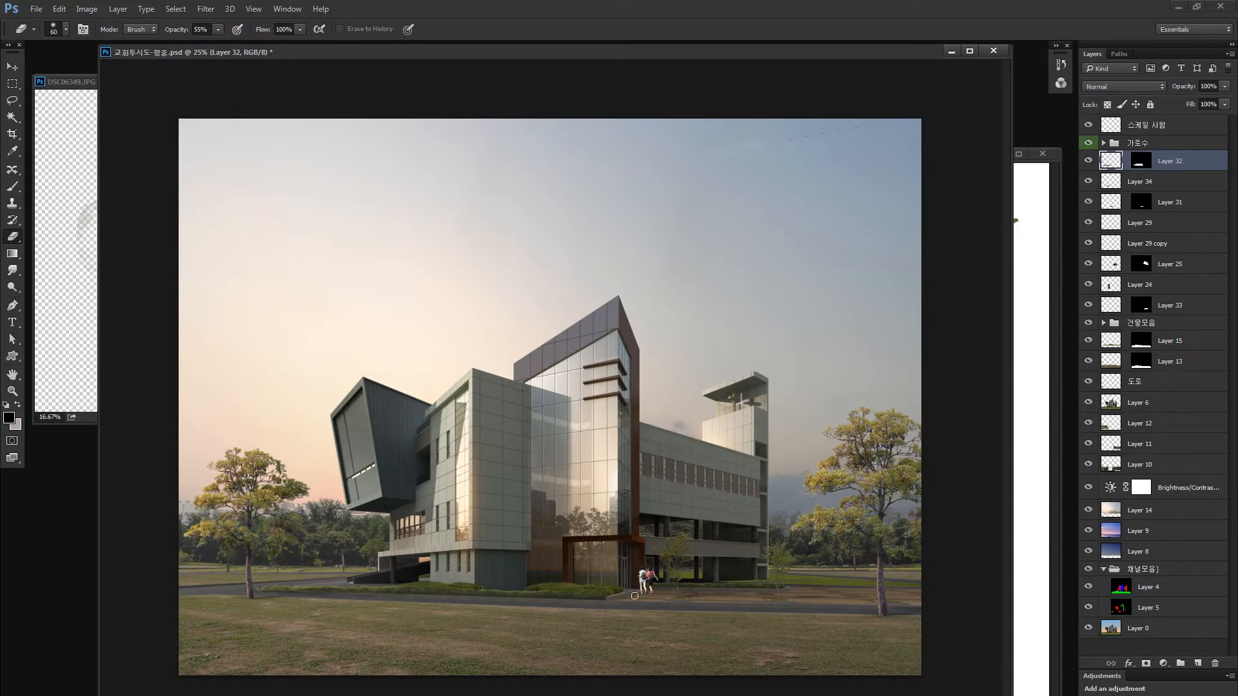
Step: Outline possible planting spots between the shrub groups and beside the entrance with several freehand lasso selections
key(z)
drag(356, 570, 579, 588)
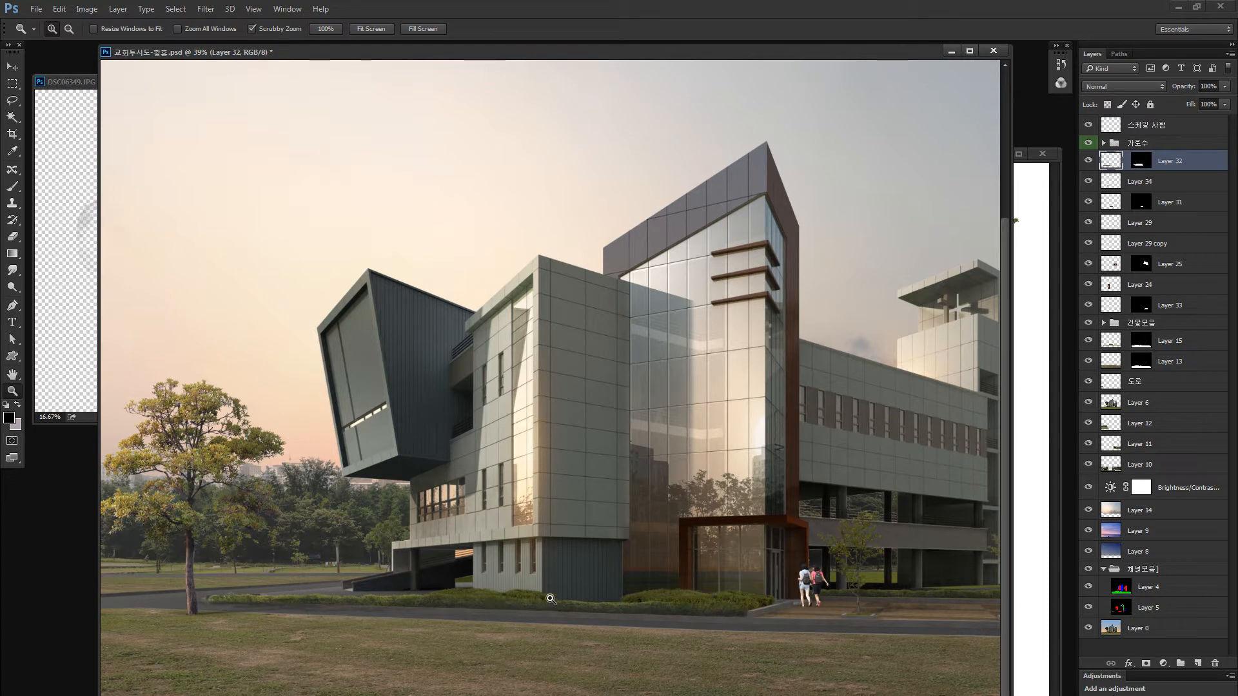
key(l)
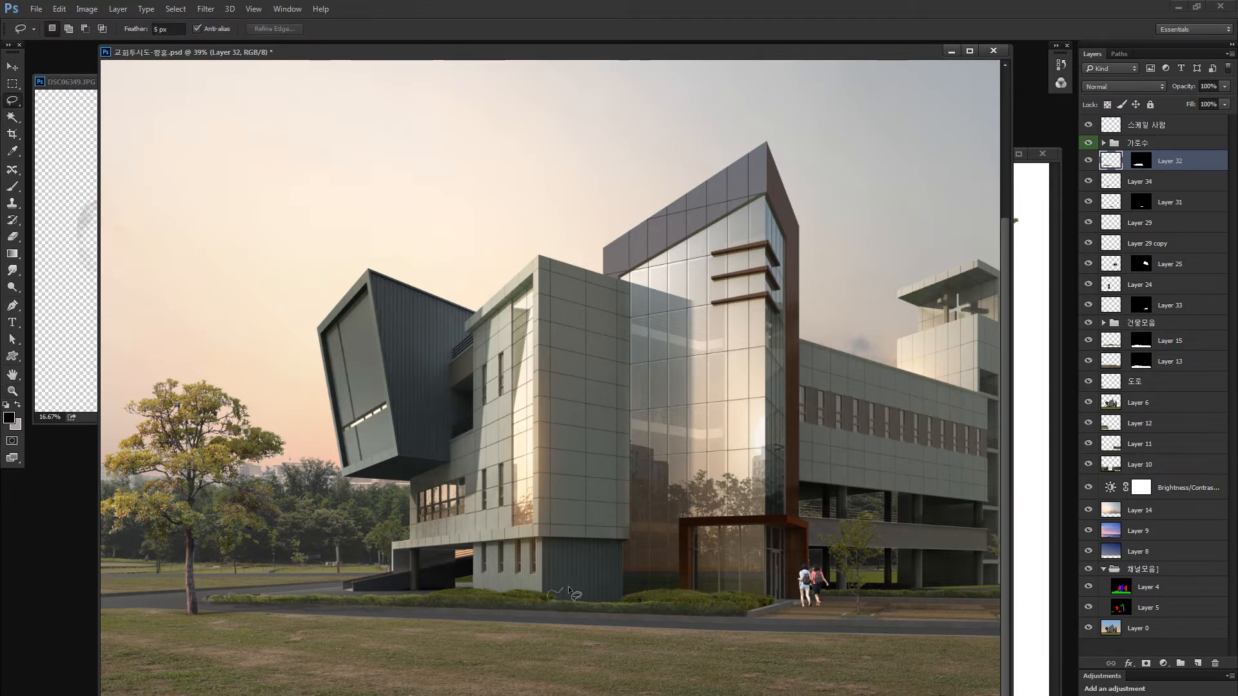
drag(585, 604, 551, 600)
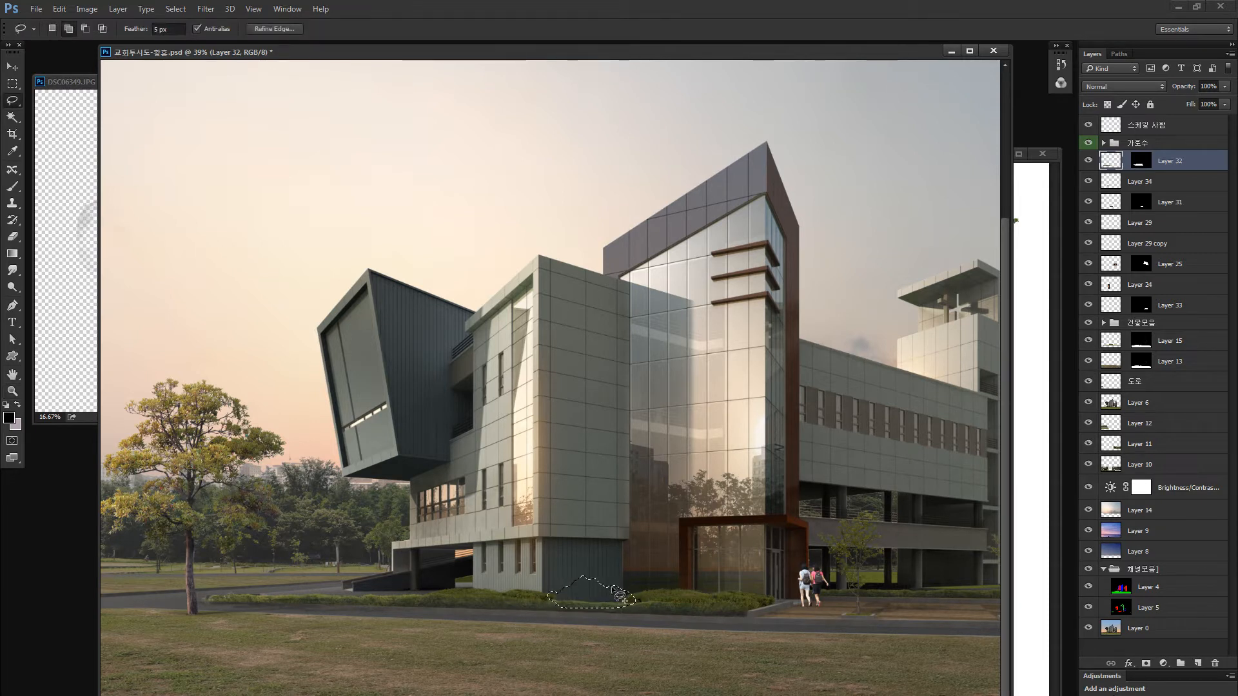
drag(637, 593, 633, 595)
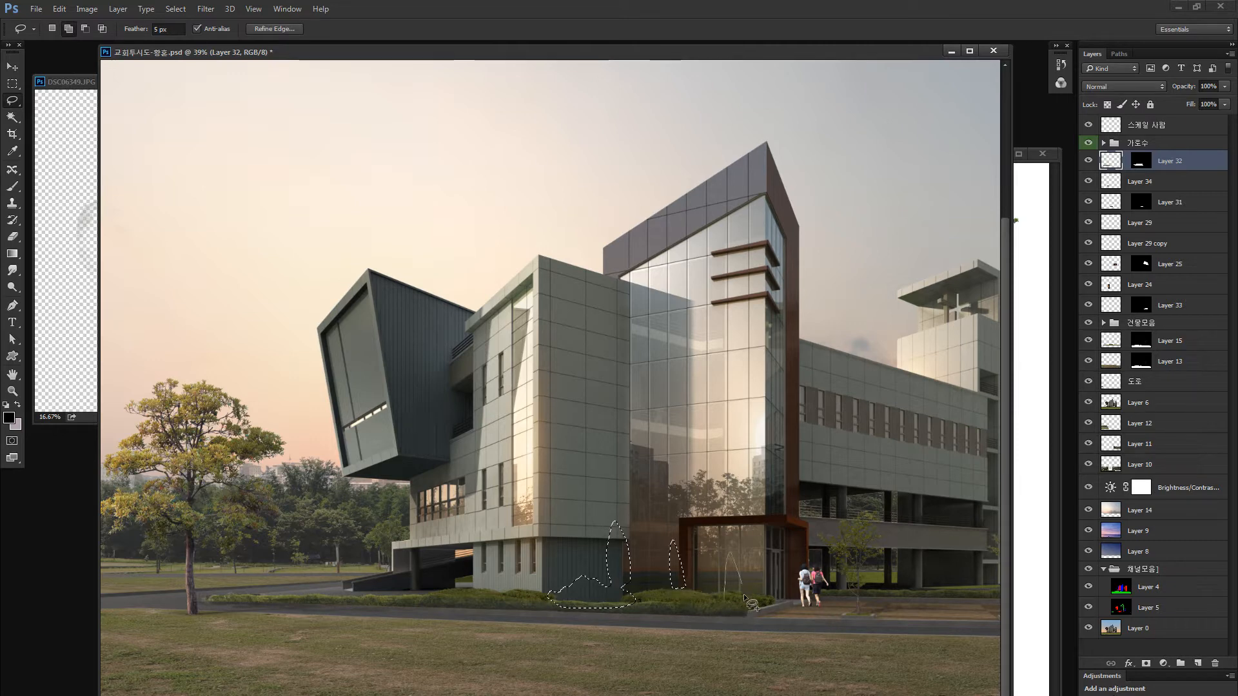
drag(723, 591, 724, 596)
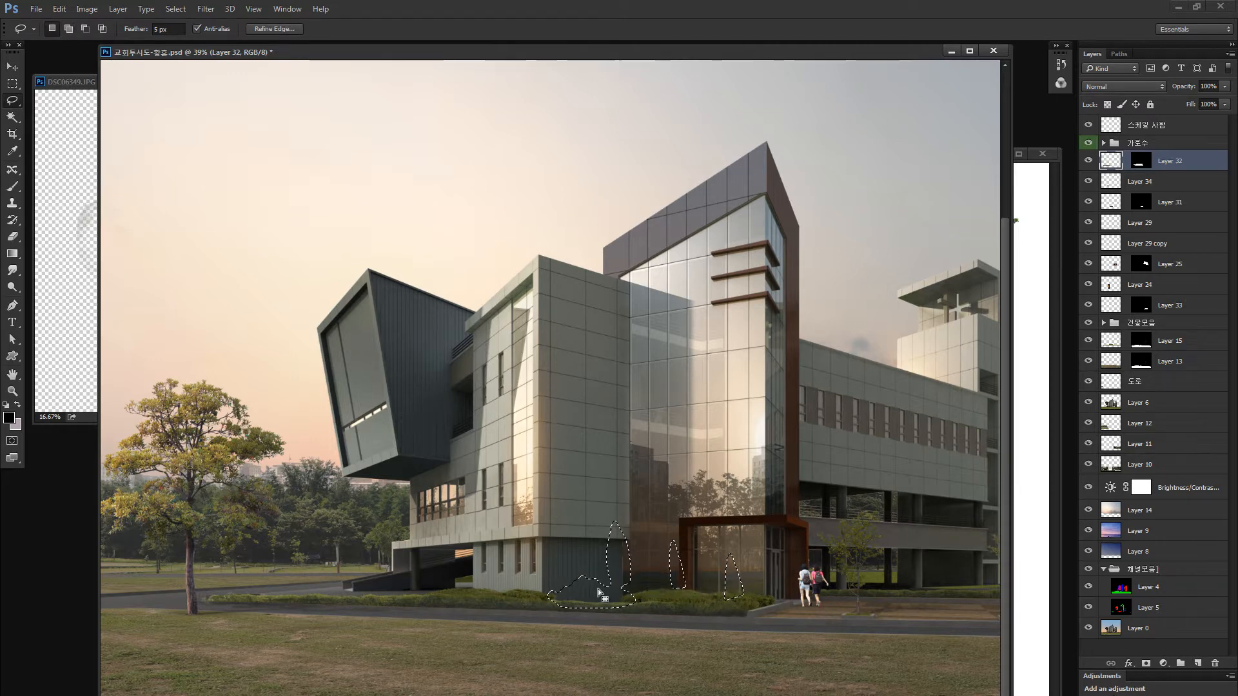
Step: Switch to ACDSee and open the 아파트조감도 tree source file in Photoshop
click(84, 375)
click(887, 80)
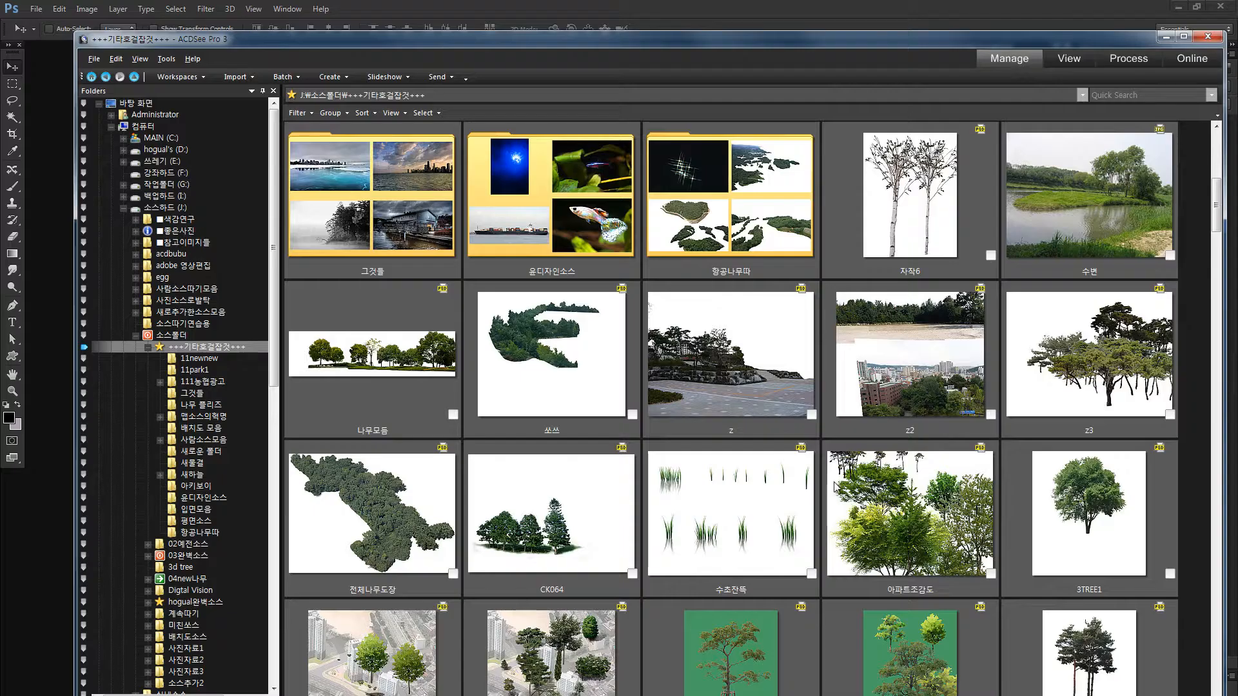
click(916, 521)
drag(914, 517, 34, 588)
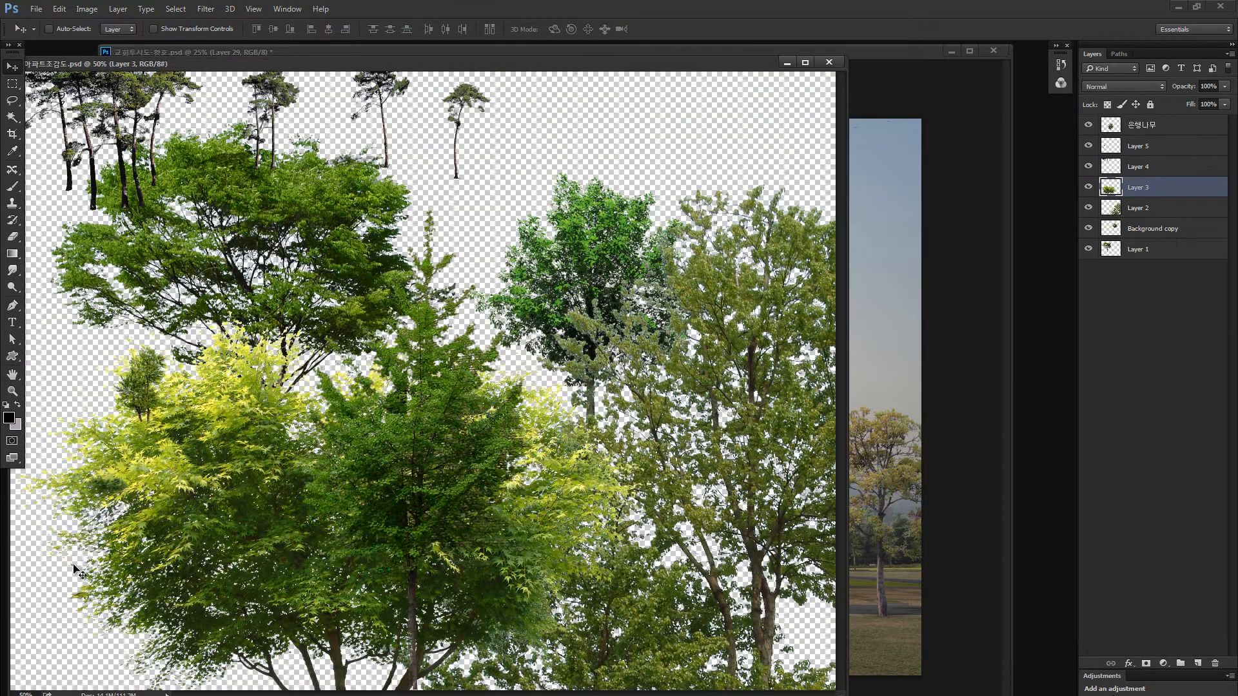
Step: Try adding the yellow-green tree to the building picture and scaling it down to a shrub near the entrance
key(ctrl)
drag(627, 477, 593, 472)
key(ctrl+t)
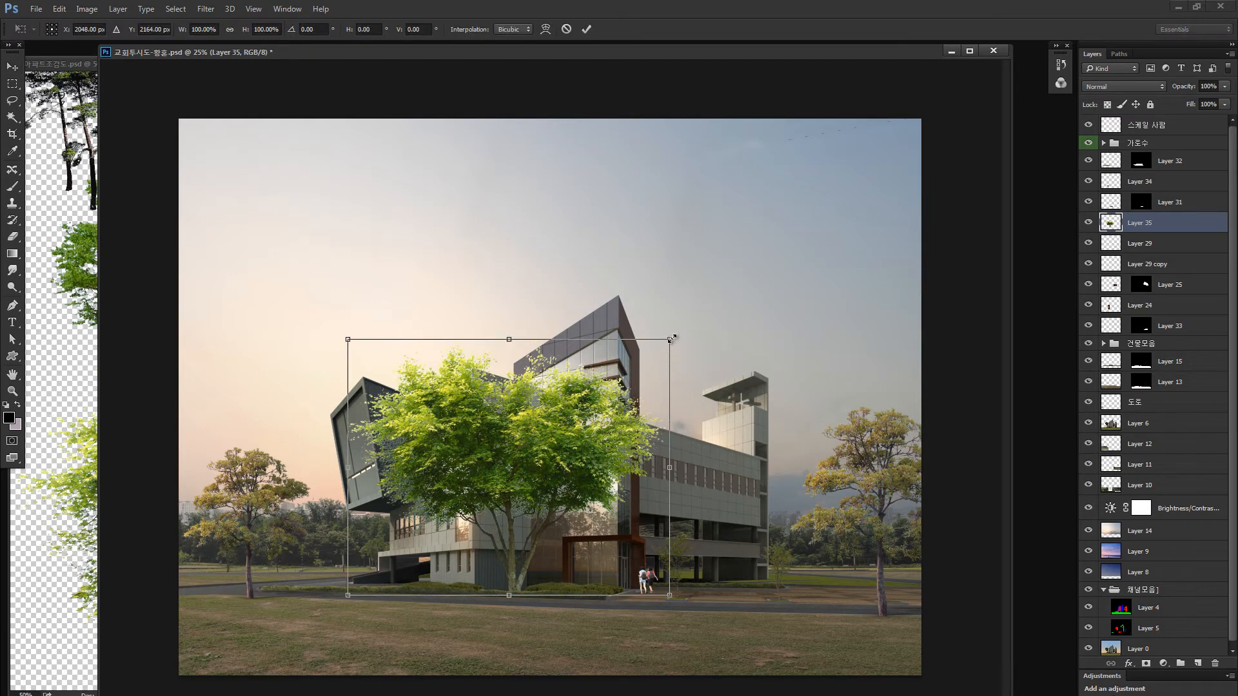
drag(670, 338, 529, 575)
key(Return)
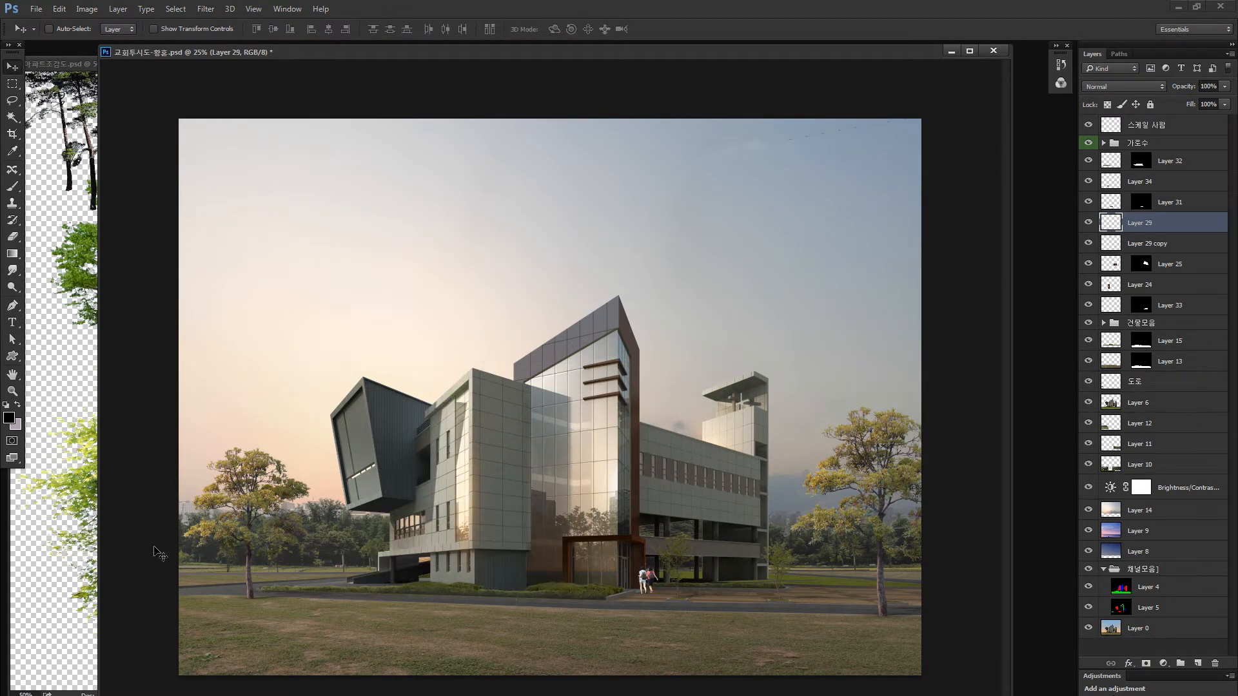
Step: Copy the spreading green tree into the building picture and move its lassoed crown down to the shrub bed
click(68, 555)
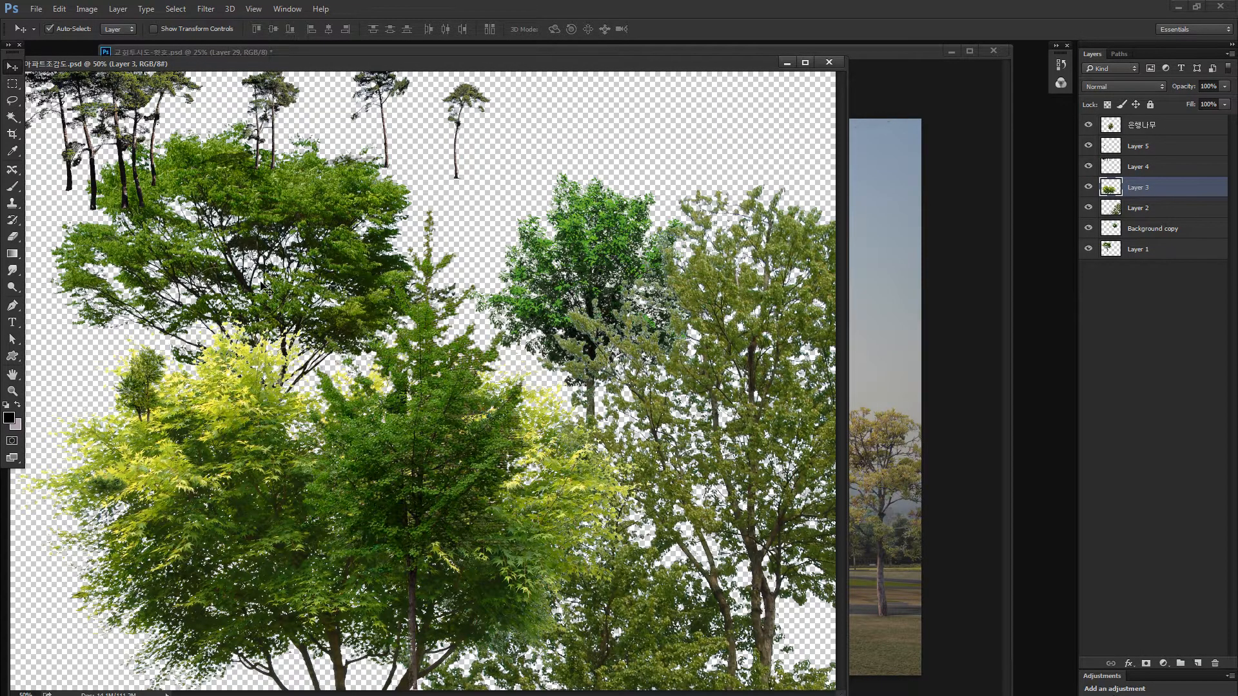
drag(311, 155, 382, 227)
key(l)
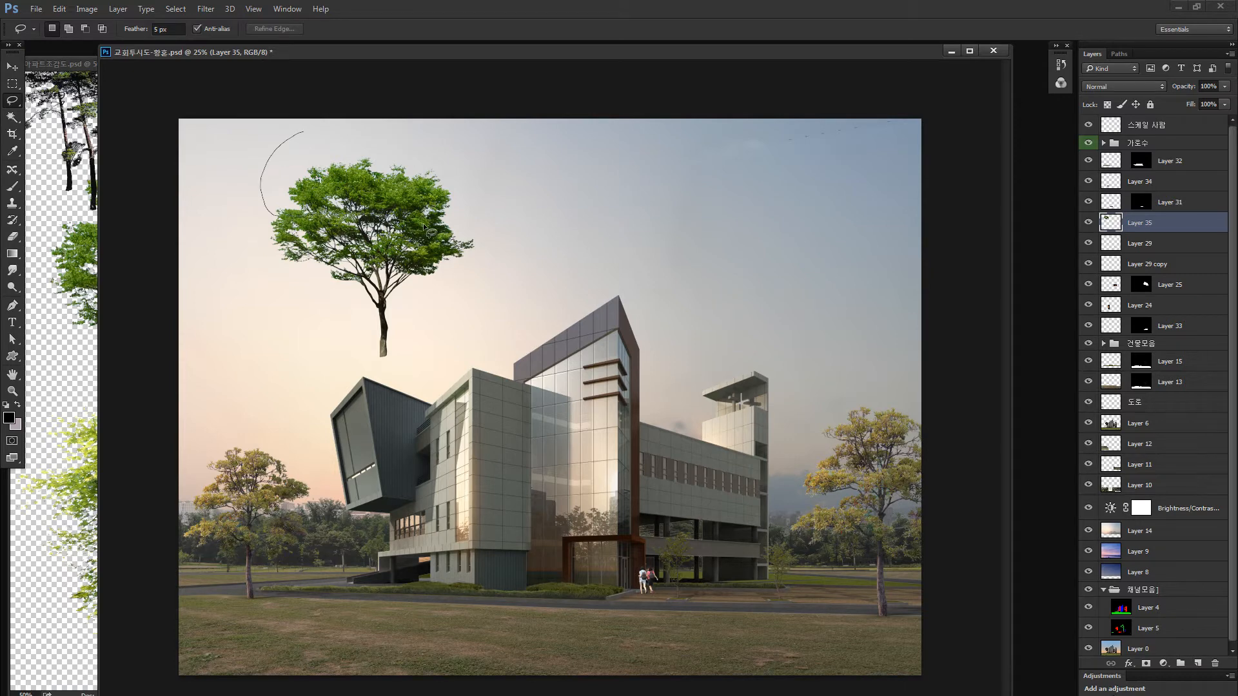
mouse_move(415, 222)
mouse_down()
mouse_move(532, 306)
mouse_move(569, 575)
mouse_move(629, 548)
mouse_up()
Step: Scale the moved crown to about 29%, rotate it -2.85°, and place it as a bush against the striped base wall
key(z)
key(ctrl+d)
key(ctrl+t)
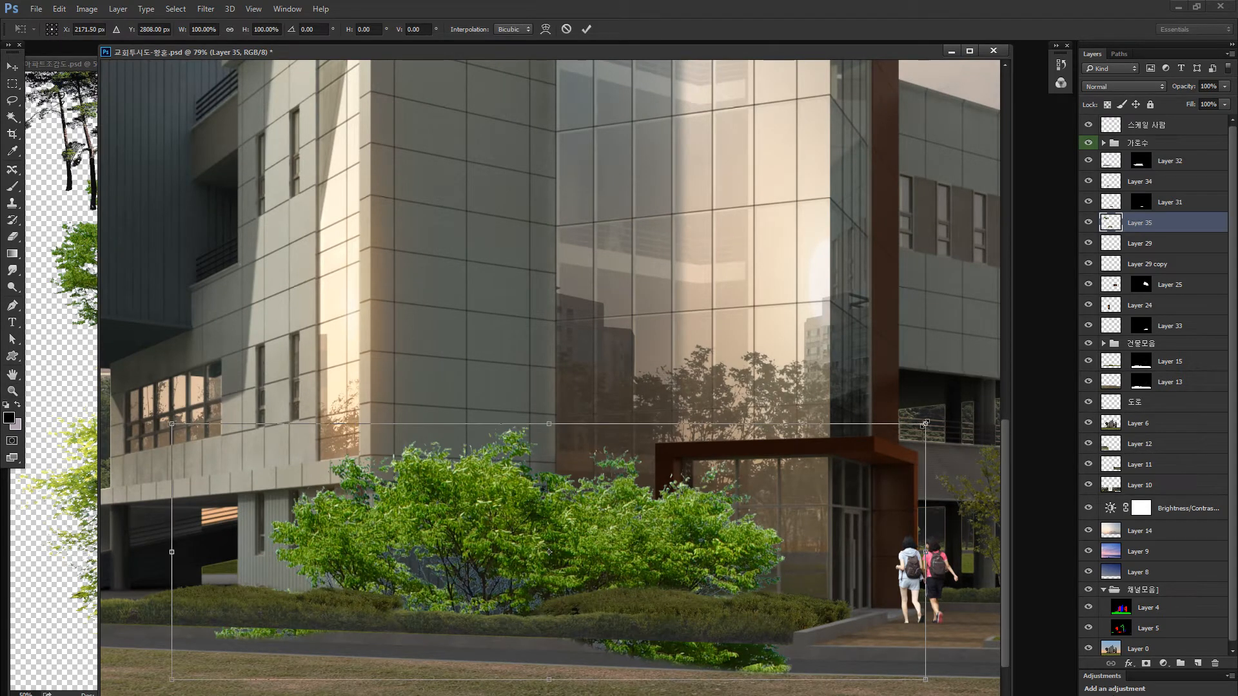
drag(924, 424, 387, 606)
drag(352, 662, 556, 613)
drag(635, 589, 642, 583)
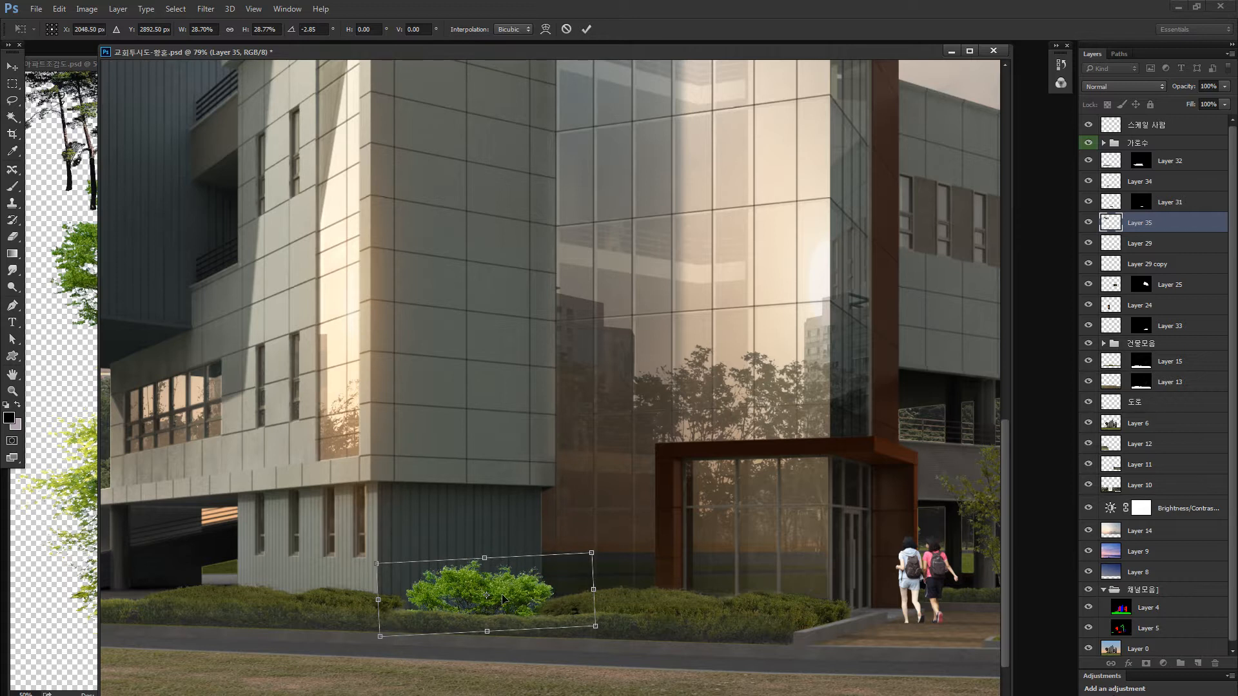
key(Return)
mouse_move(497, 602)
mouse_down()
mouse_move(513, 600)
mouse_move(490, 598)
mouse_move(502, 603)
mouse_up()
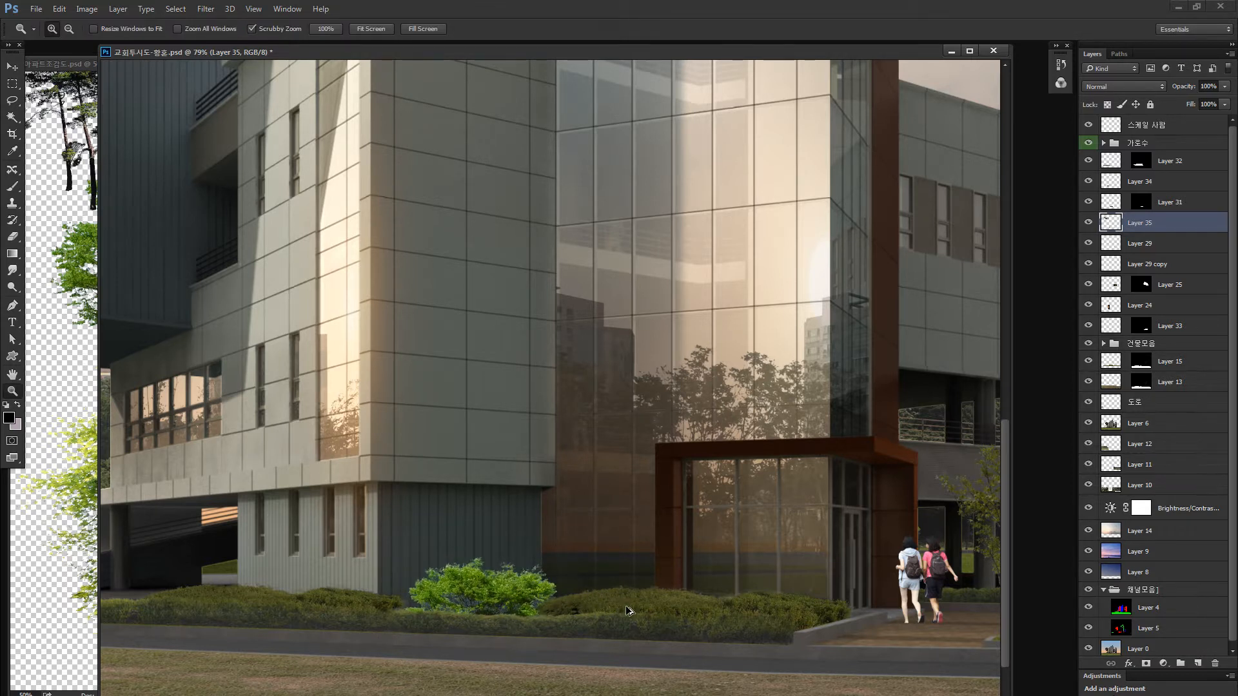
Step: Adjust the bush's hue and reduce its saturation and lightness with Hue/Saturation to match the surrounding hedge
key(ctrl+u)
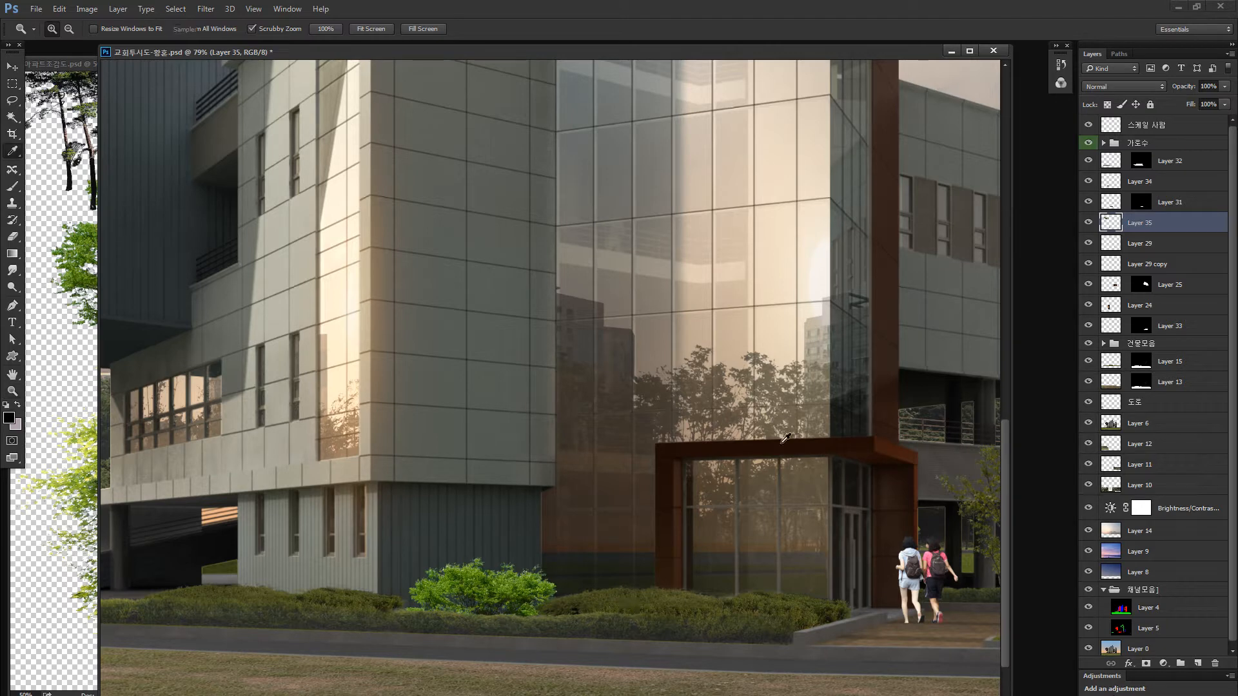
drag(745, 346, 737, 310)
drag(742, 377, 723, 378)
key(ctrl)
key(Return)
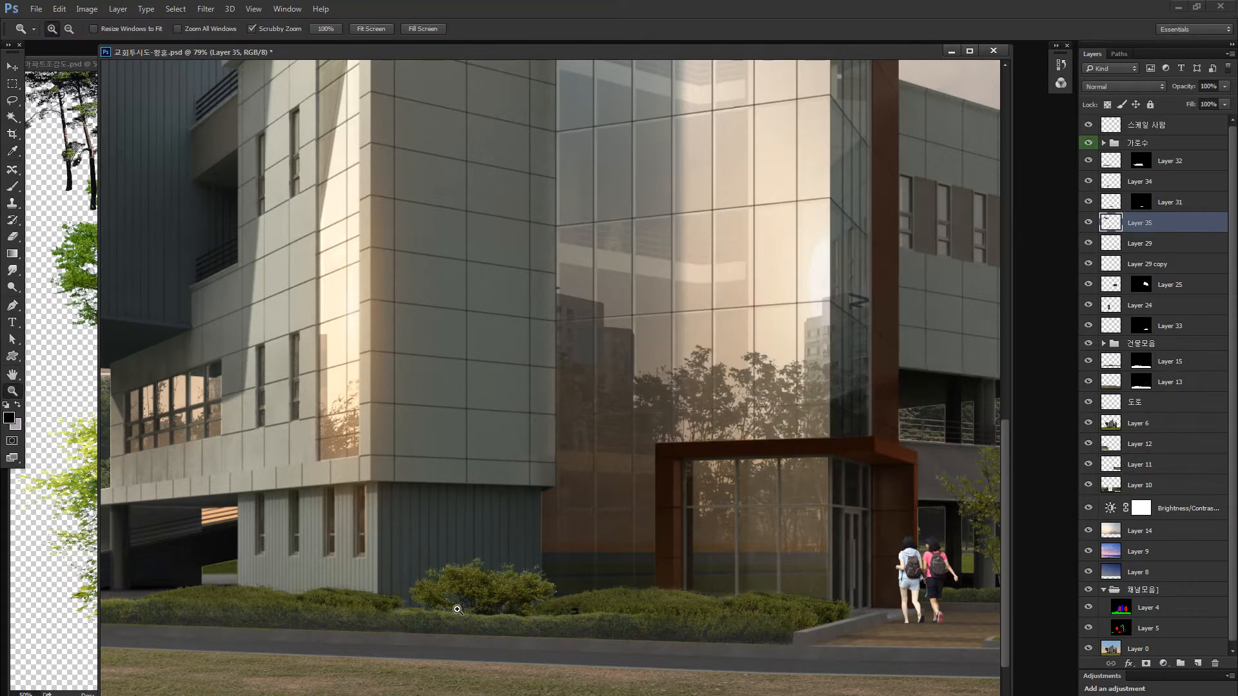
Step: Shift the bush slightly toward the corner of the striped base wall
key(v)
drag(479, 609, 516, 601)
key(ctrl+t)
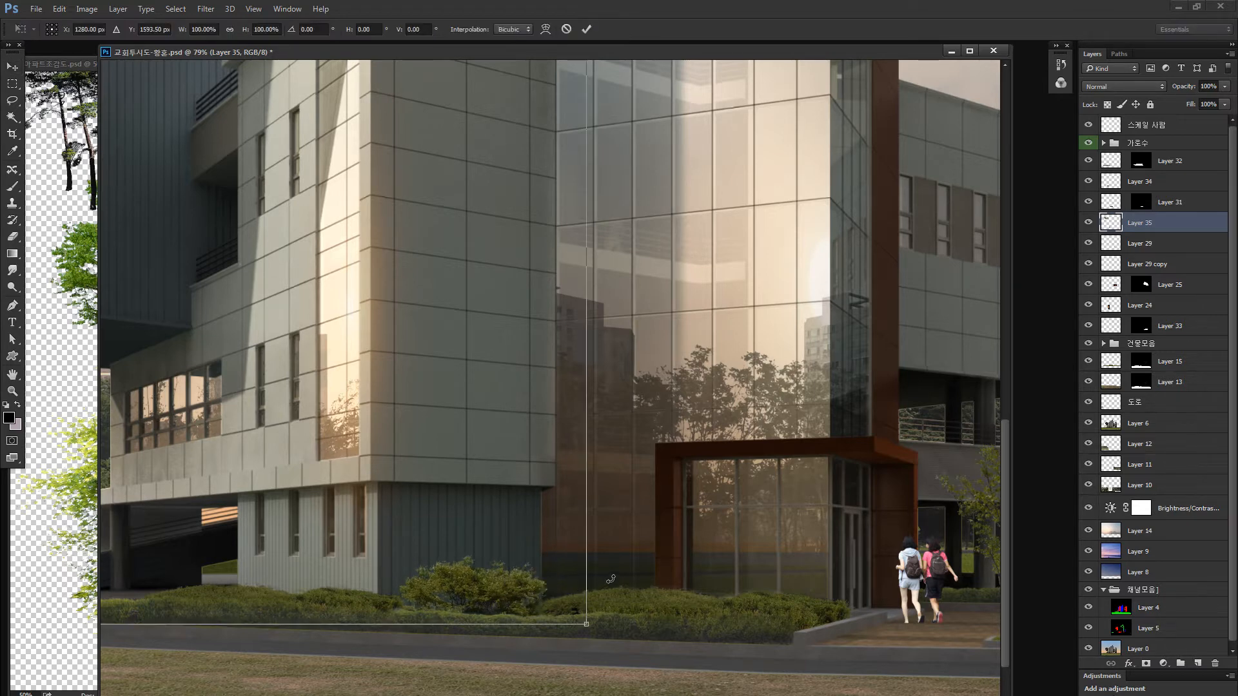
key(Return)
Step: Select the leftover tree in the sky with a rectangular marquee and delete it
key(ctrl+minus)
key(ctrl+minus)
key(ctrl+minus)
key(ctrl+minus)
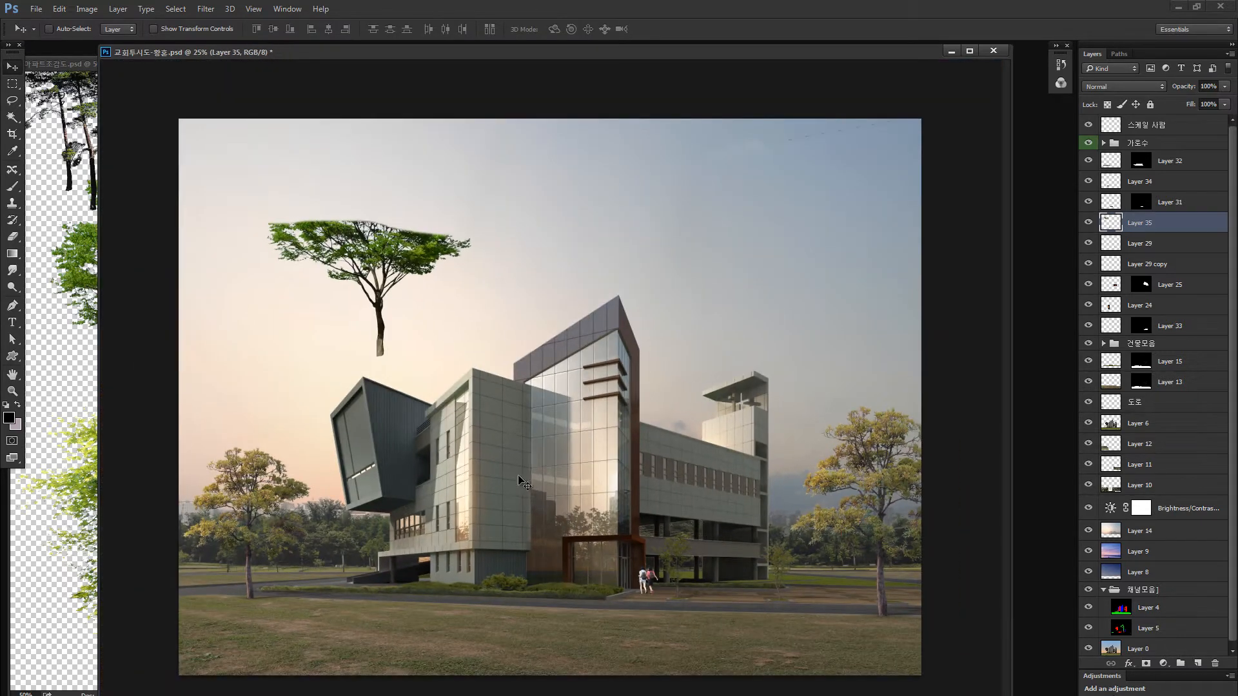
key(m)
drag(306, 229, 594, 426)
drag(504, 341, 518, 317)
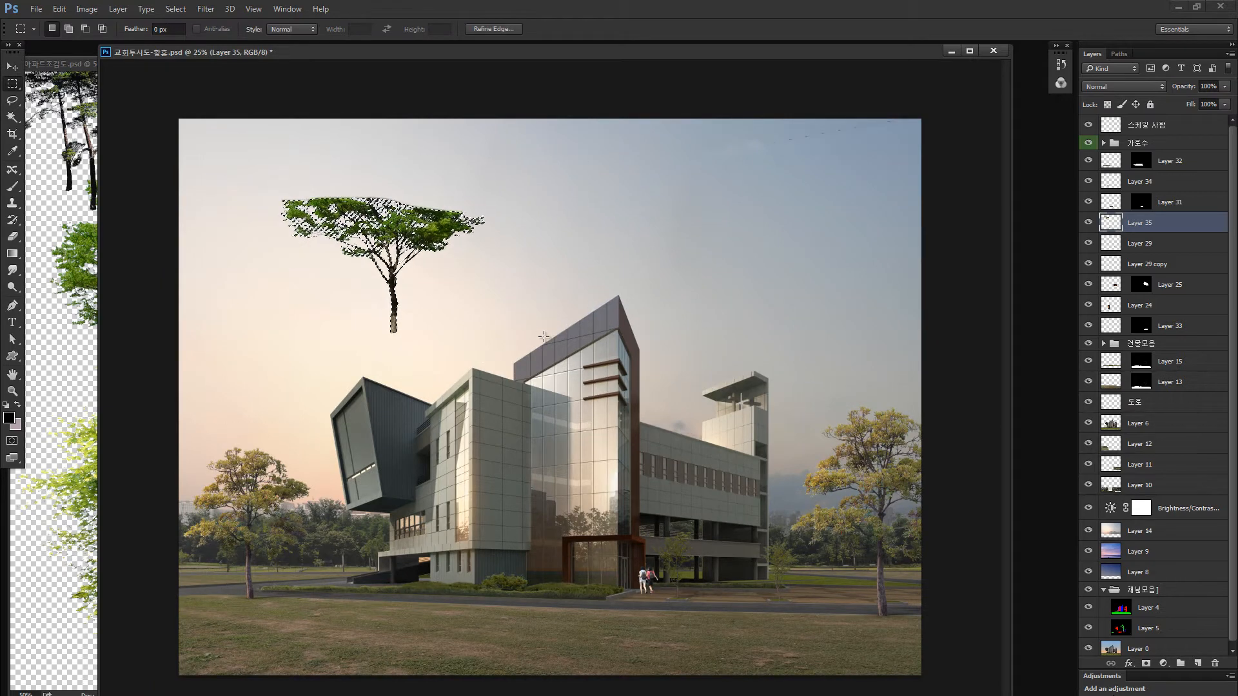
key(Delete)
Step: Fine-tune the bush's position and shape in front of the striped wall with Free Transform
key(z)
drag(486, 603, 590, 581)
key(v)
drag(505, 564, 508, 566)
key(ctrl+t)
drag(650, 559, 650, 550)
drag(572, 556, 403, 560)
key(Return)
Step: Mask part of the bush with a Quick Mask gradient and set its lightness to -25 with Hue/Saturation
key(q)
key(g)
key(q)
key(ctrl+u)
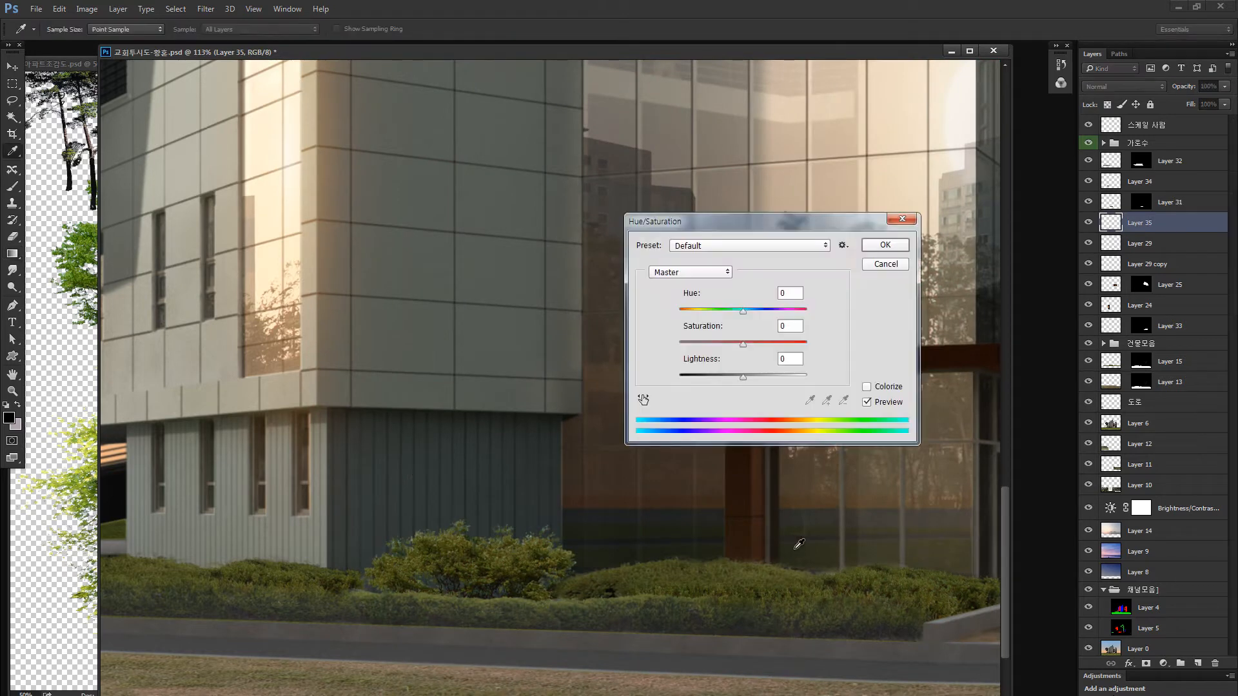
drag(709, 376, 726, 377)
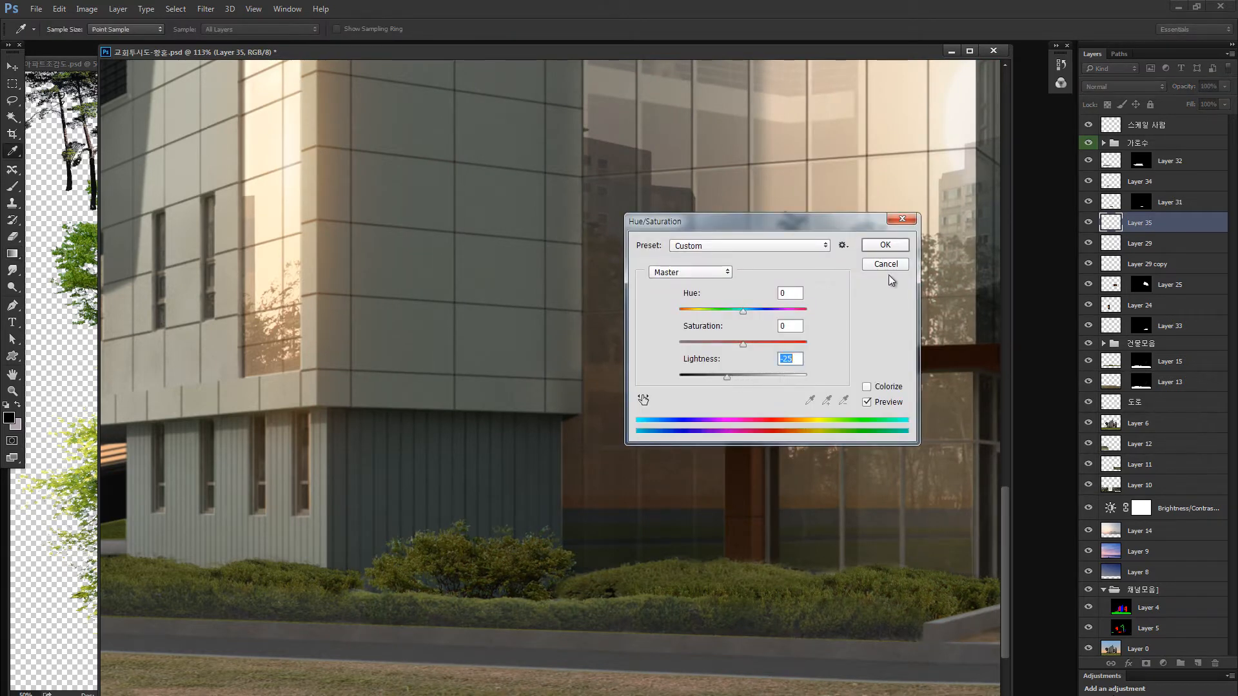
click(885, 245)
key(ctrl+minus)
key(ctrl+minus)
key(ctrl+minus)
key(ctrl+minus)
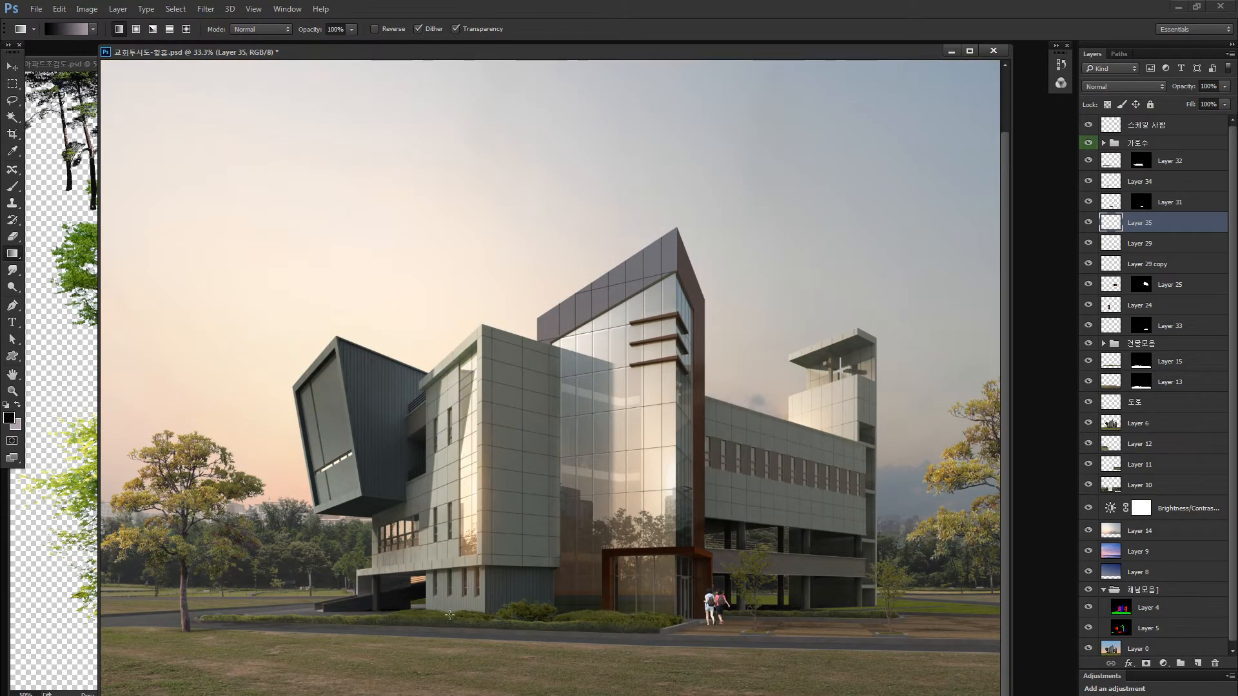
Step: Close the current tree source file and open 조경수3 in Photoshop from ACDSee's 새로운 폴더 folder
click(56, 635)
click(829, 62)
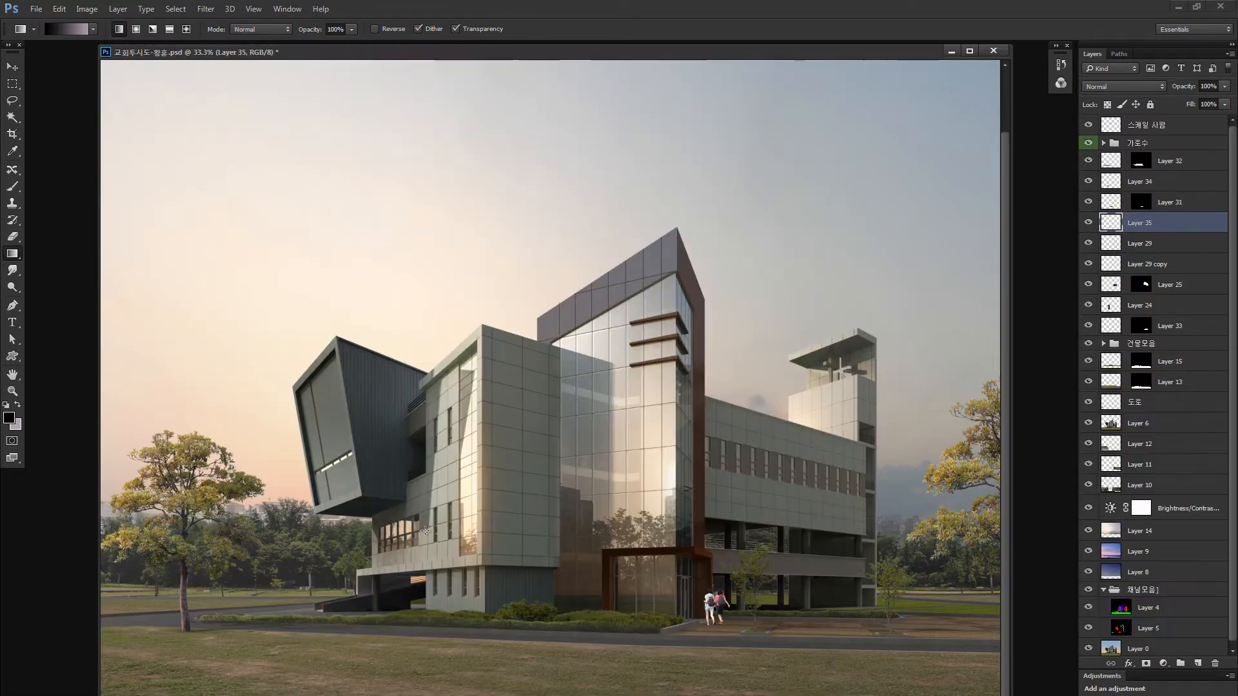
key(alt+Tab)
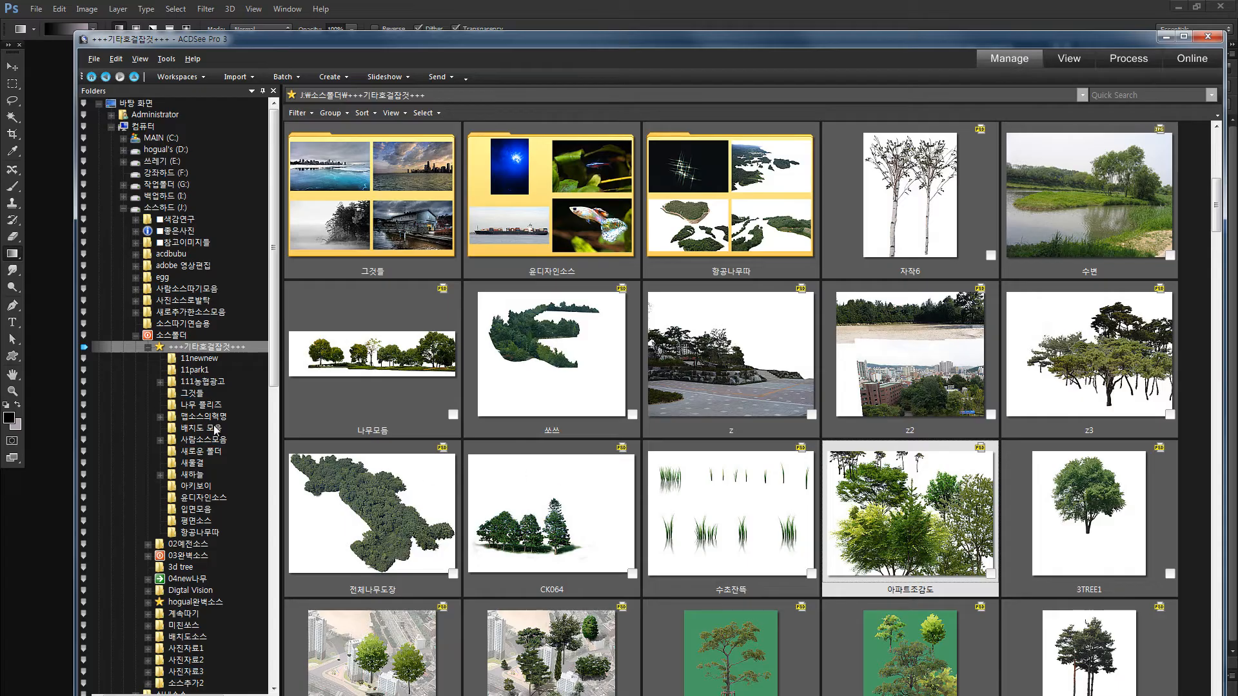
click(210, 456)
click(200, 451)
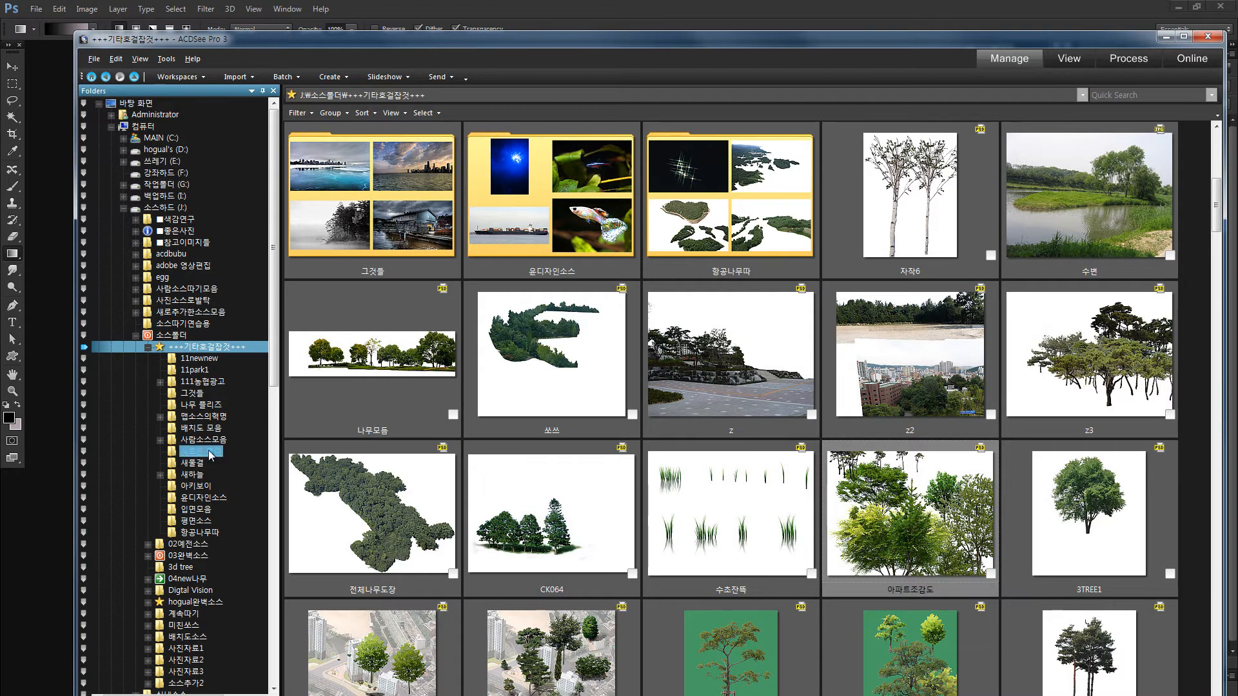
scroll(794, 504, down, 5)
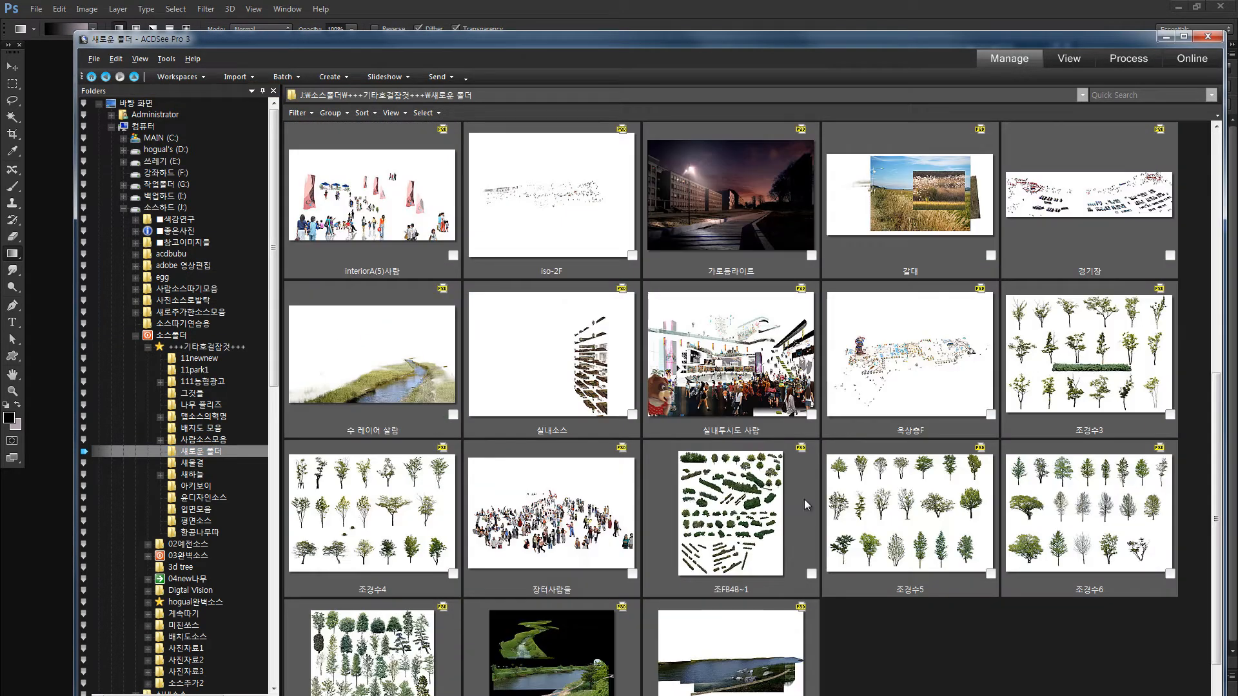
drag(1048, 356, 48, 570)
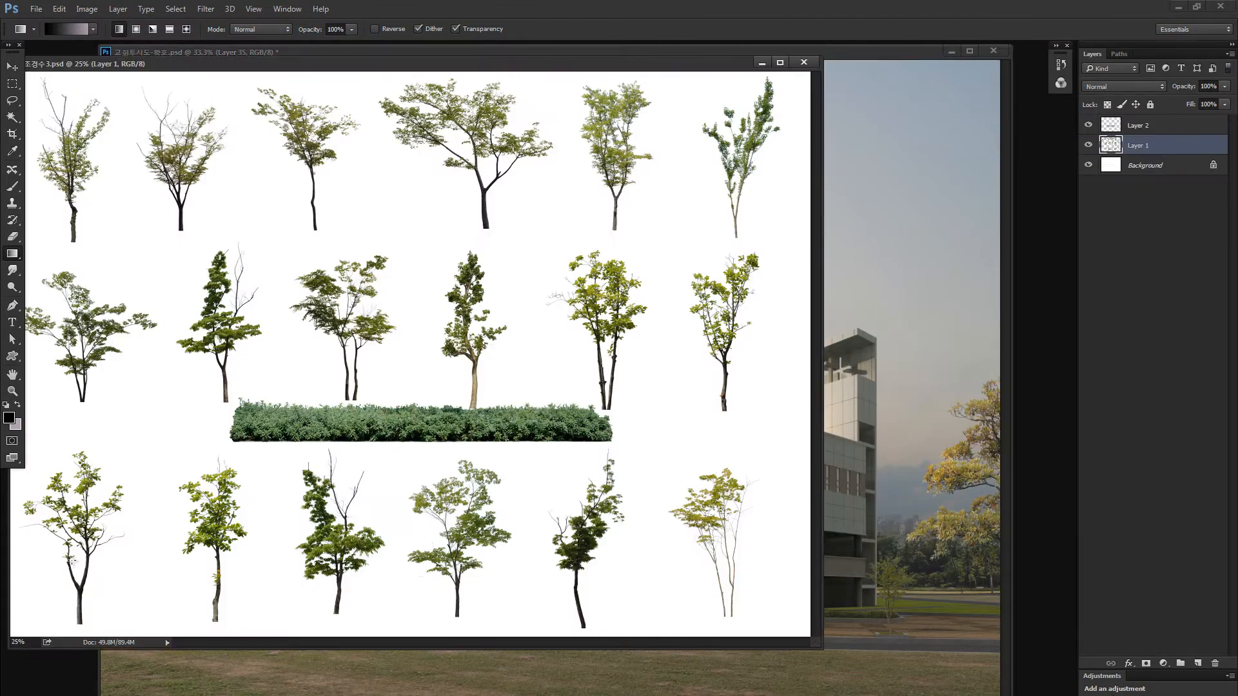
Step: Lasso the upper parts of four trees together in 조경수3.psd: two in the top row, one in the middle row and one in the bottom row
key(v)
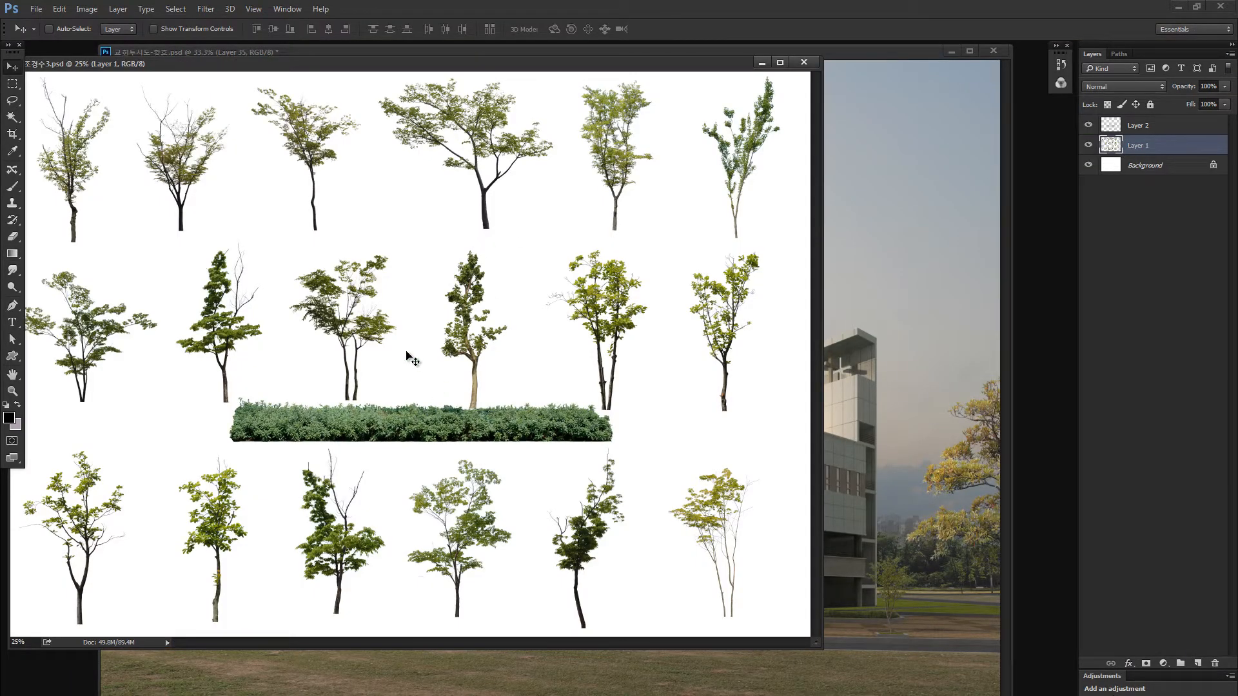
key(l)
drag(608, 73, 715, 85)
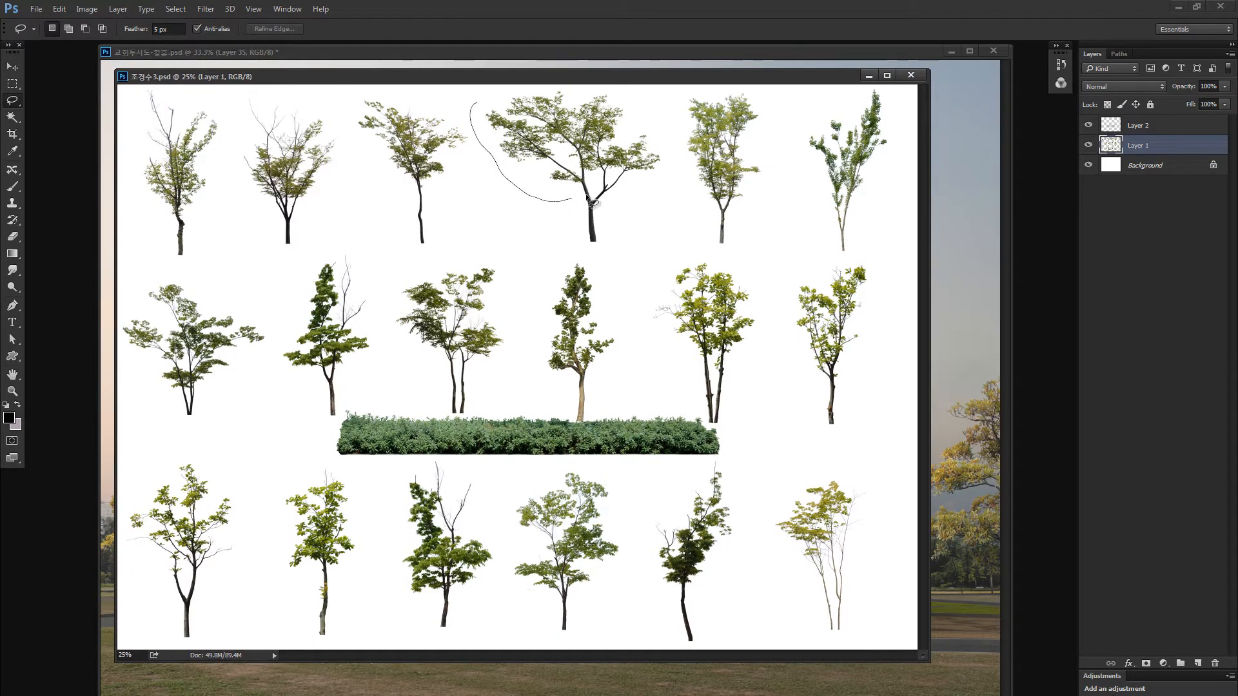
drag(469, 120, 516, 89)
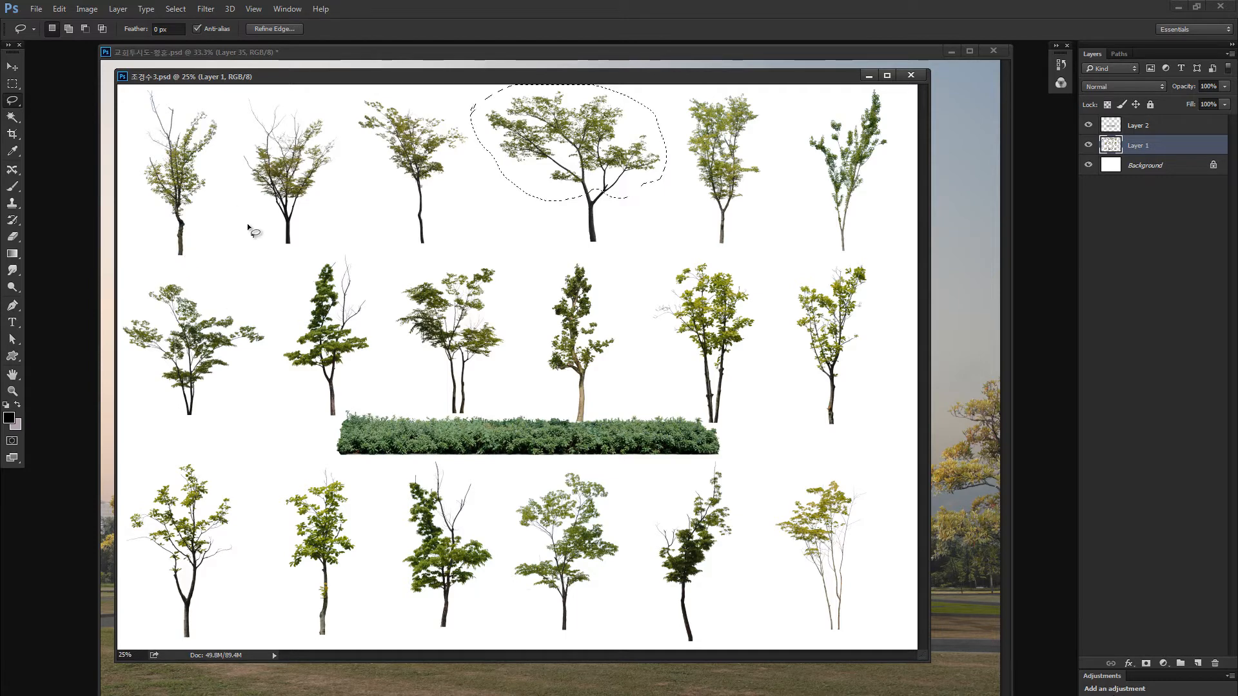
key(shift)
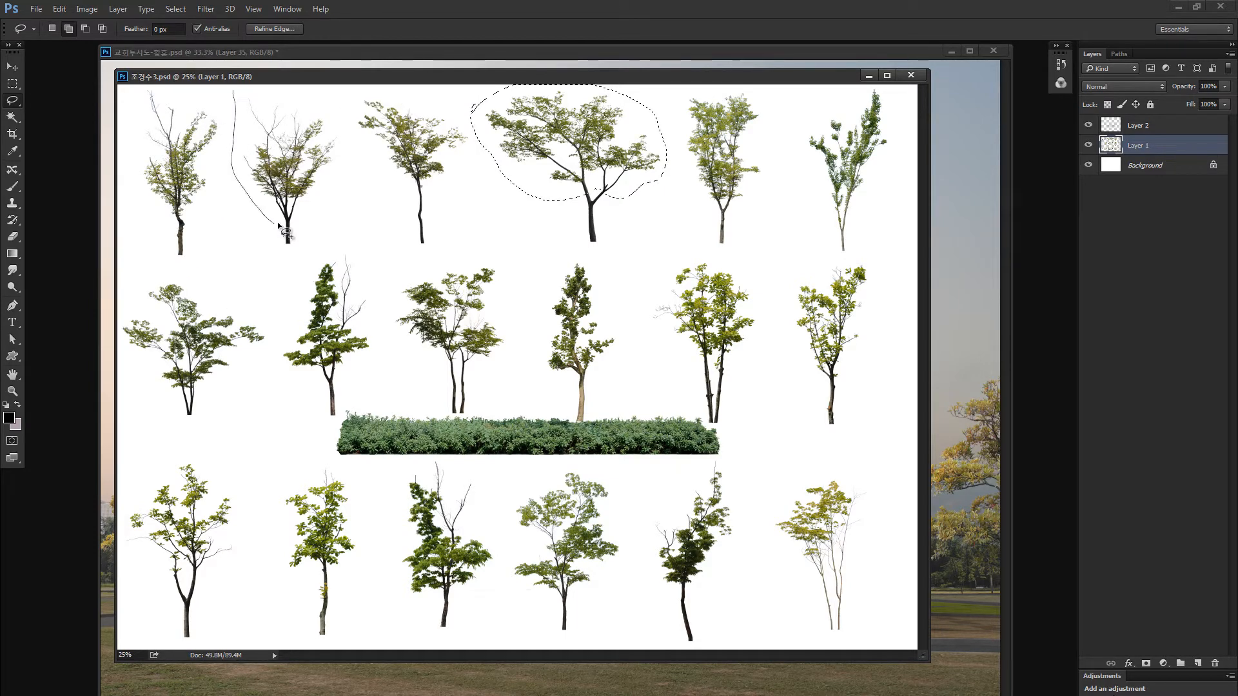
drag(346, 174, 303, 88)
mouse_move(213, 279)
mouse_down()
mouse_move(115, 295)
mouse_move(154, 406)
mouse_up()
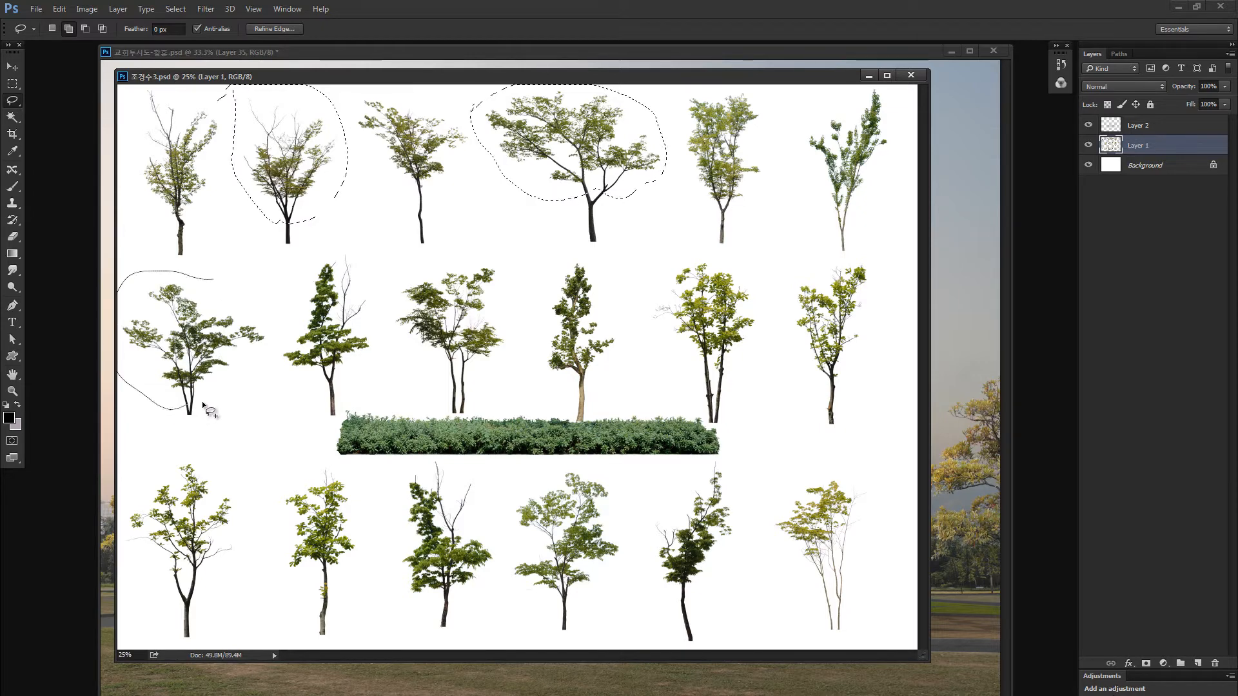
drag(269, 363, 227, 285)
mouse_move(509, 476)
mouse_down()
mouse_move(500, 500)
mouse_move(519, 598)
mouse_up()
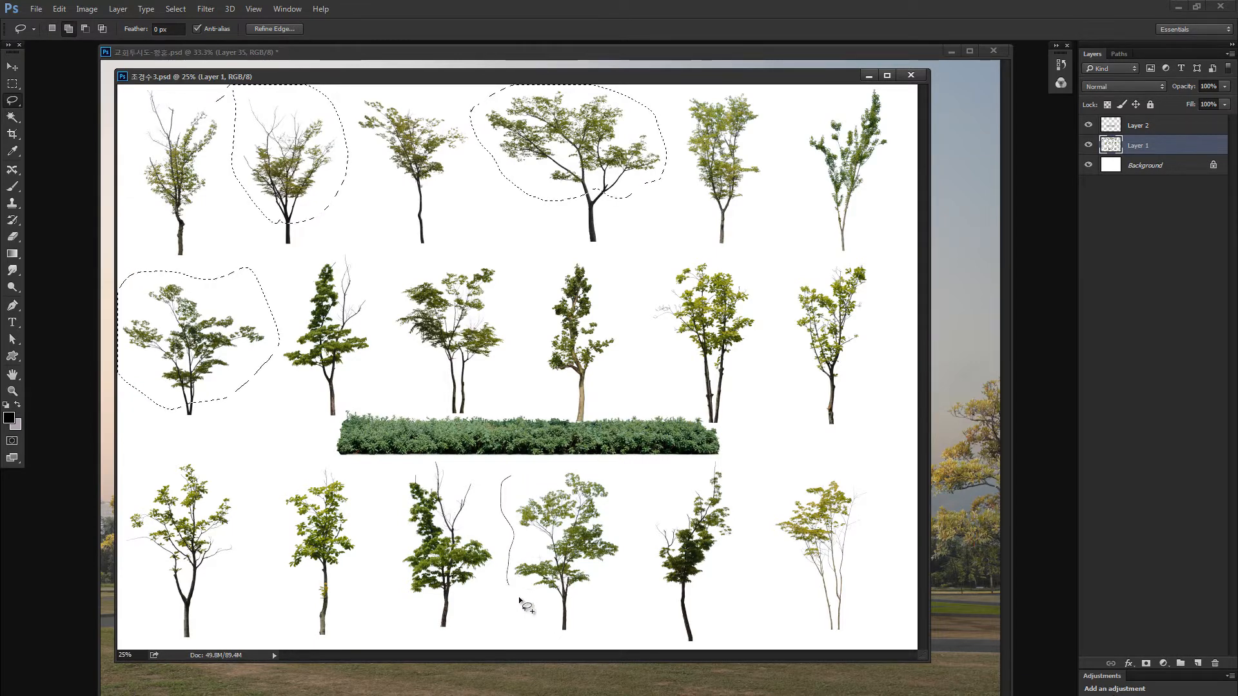
mouse_move(636, 566)
mouse_down()
mouse_move(637, 510)
mouse_move(610, 476)
mouse_up()
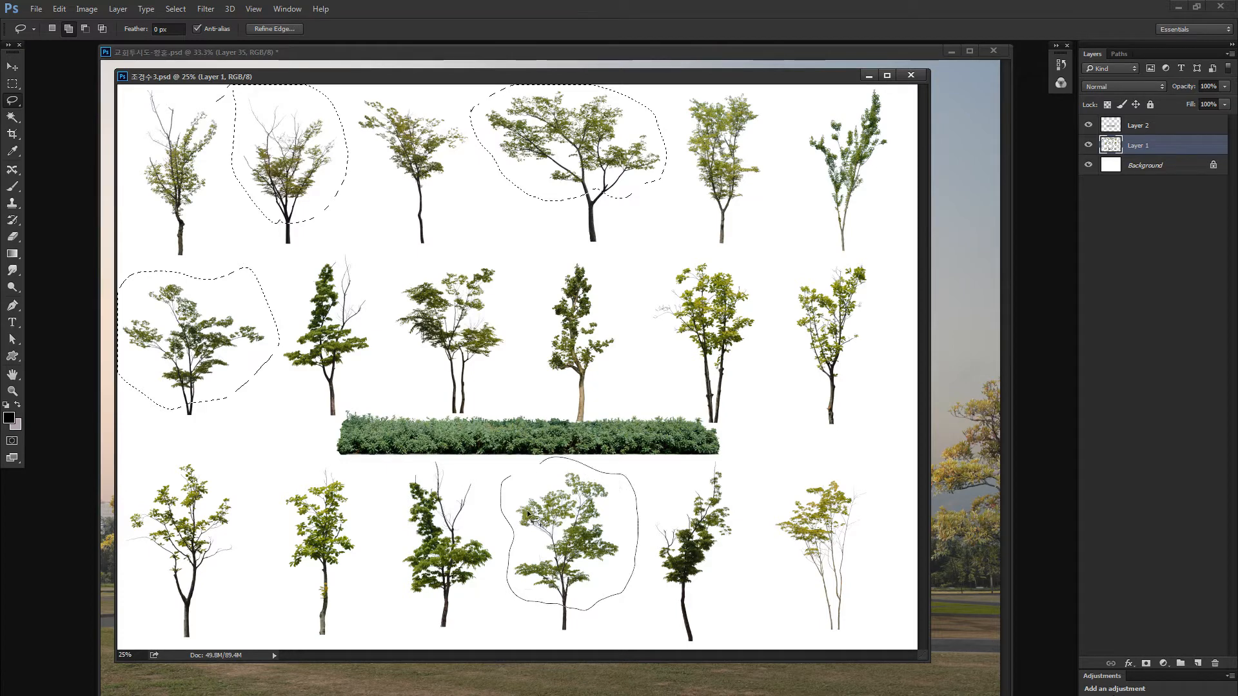
drag(527, 514, 522, 490)
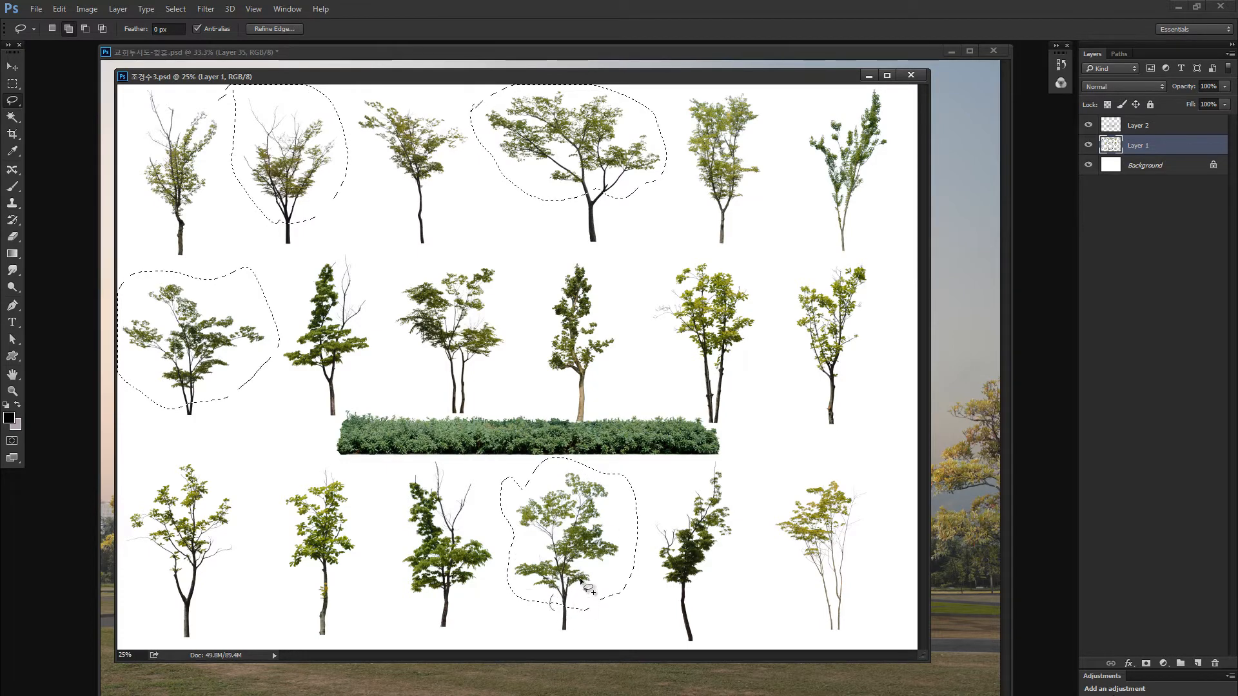
Step: Copy the selected trees into the church rendering and scale them down together with Free Transform
mouse_move(576, 528)
mouse_down()
mouse_move(741, 455)
mouse_move(934, 427)
mouse_move(924, 413)
mouse_up()
key(ctrl+minus)
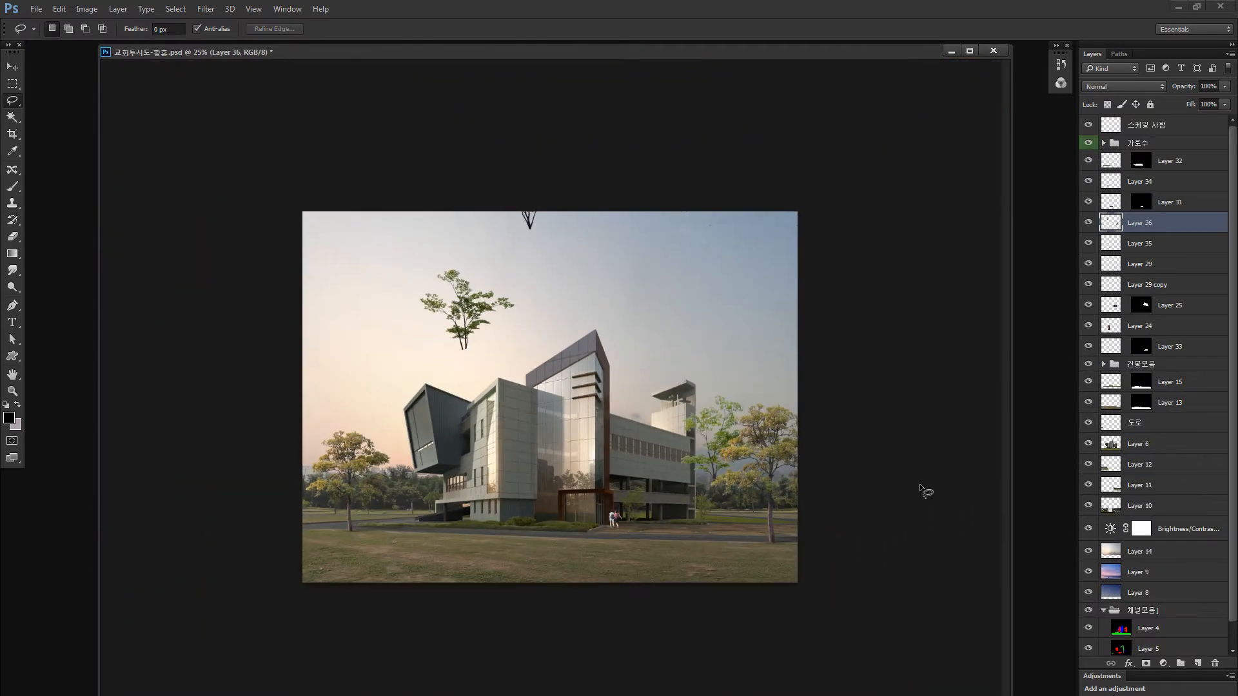
key(ctrl+t)
drag(713, 285, 631, 341)
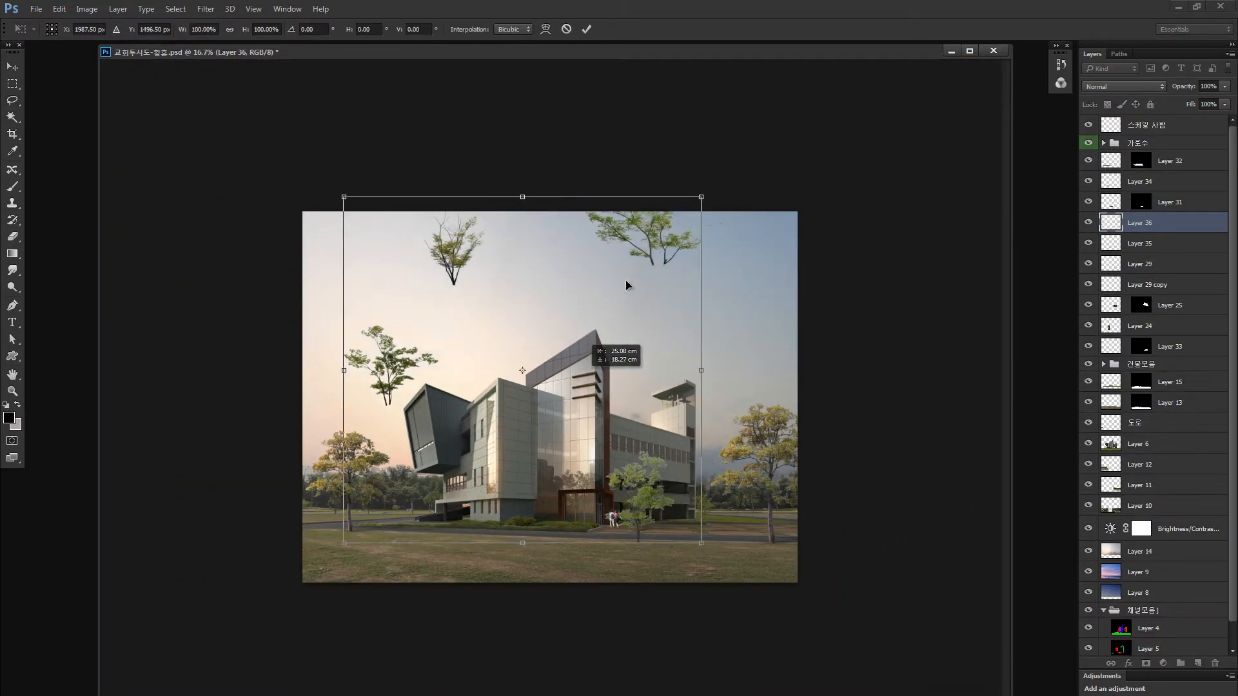
drag(694, 200, 450, 413)
mouse_move(432, 473)
mouse_down()
mouse_move(583, 451)
mouse_move(506, 324)
mouse_move(558, 380)
mouse_move(595, 396)
mouse_move(373, 542)
mouse_up()
key(Return)
Step: Defringe the pasted trees with a width of 1 pixel
key(z)
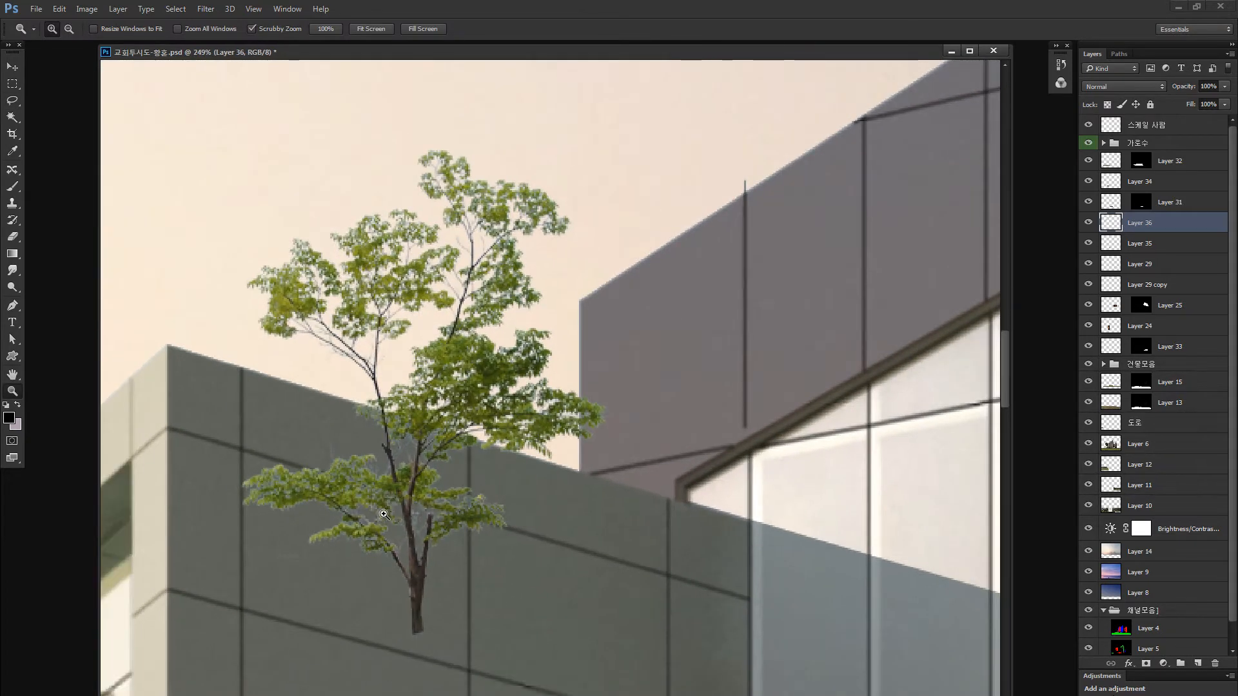
key(ctrl+alt+d)
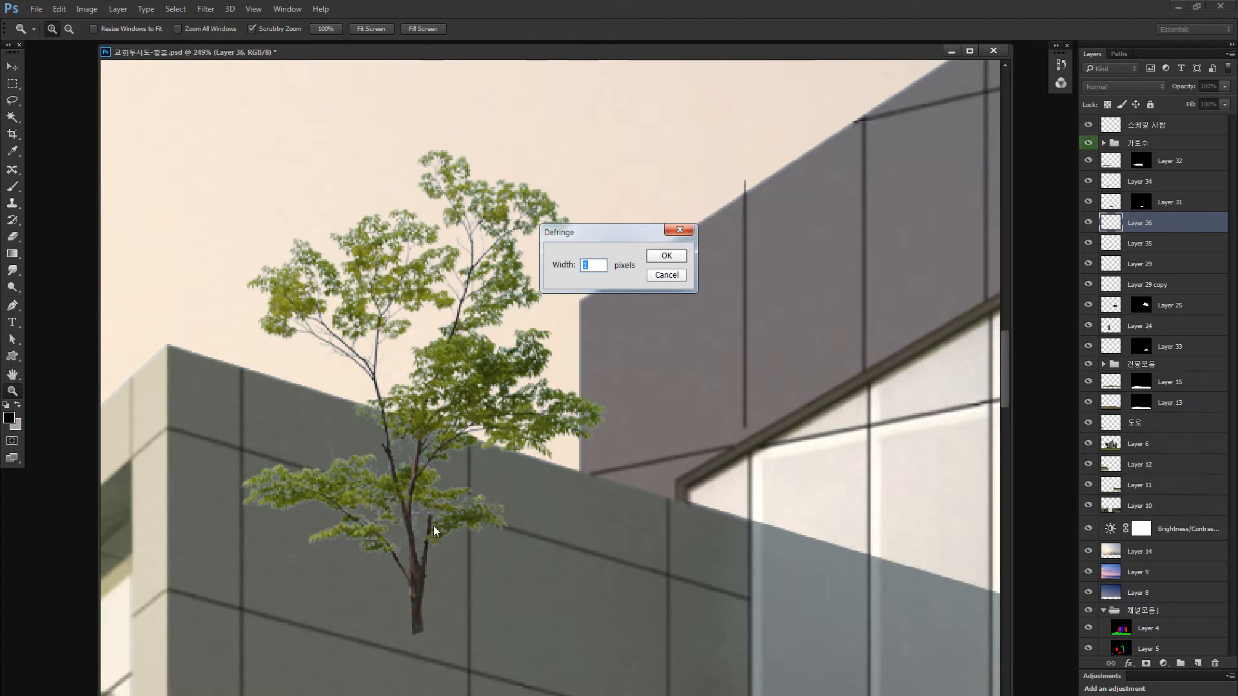
key(Return)
key(ctrl+minus)
key(ctrl+minus)
key(ctrl+minus)
key(ctrl+minus)
key(ctrl+minus)
key(ctrl+minus)
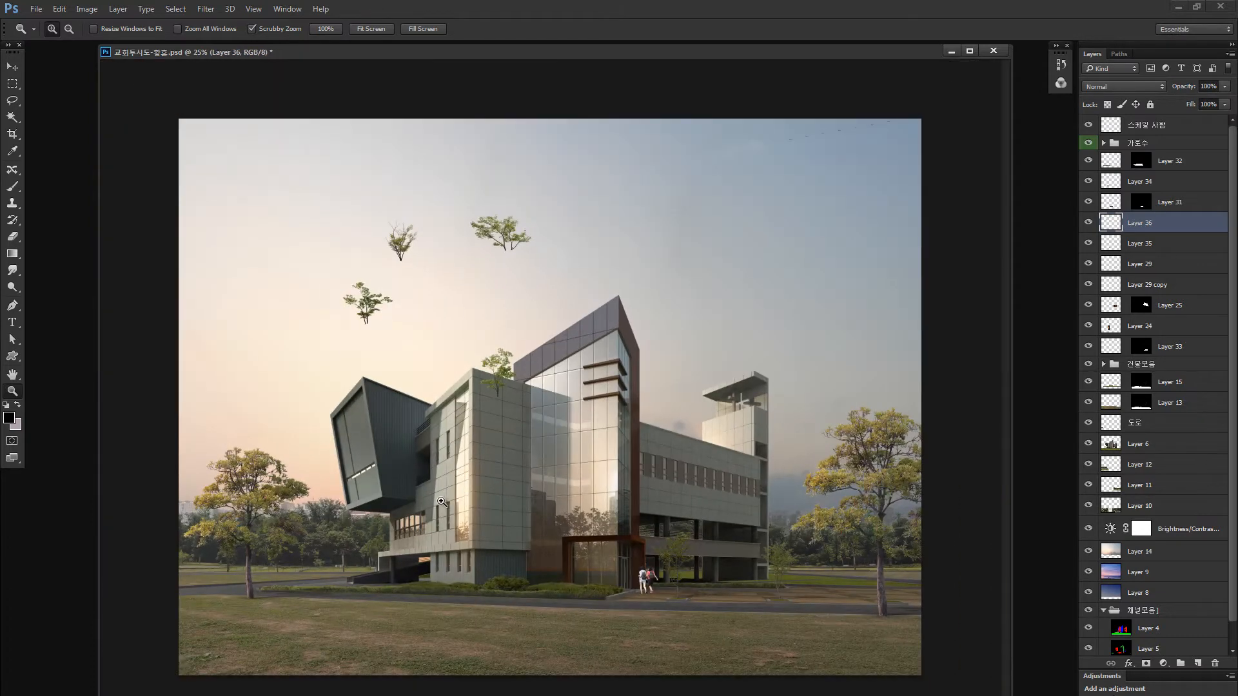
Step: Select the tree overlapping the roofline and place it in the hedge beside the striped wall's corner, next to the bush
key(m)
drag(560, 449, 466, 332)
drag(524, 386, 651, 567)
key(z)
drag(471, 596, 503, 559)
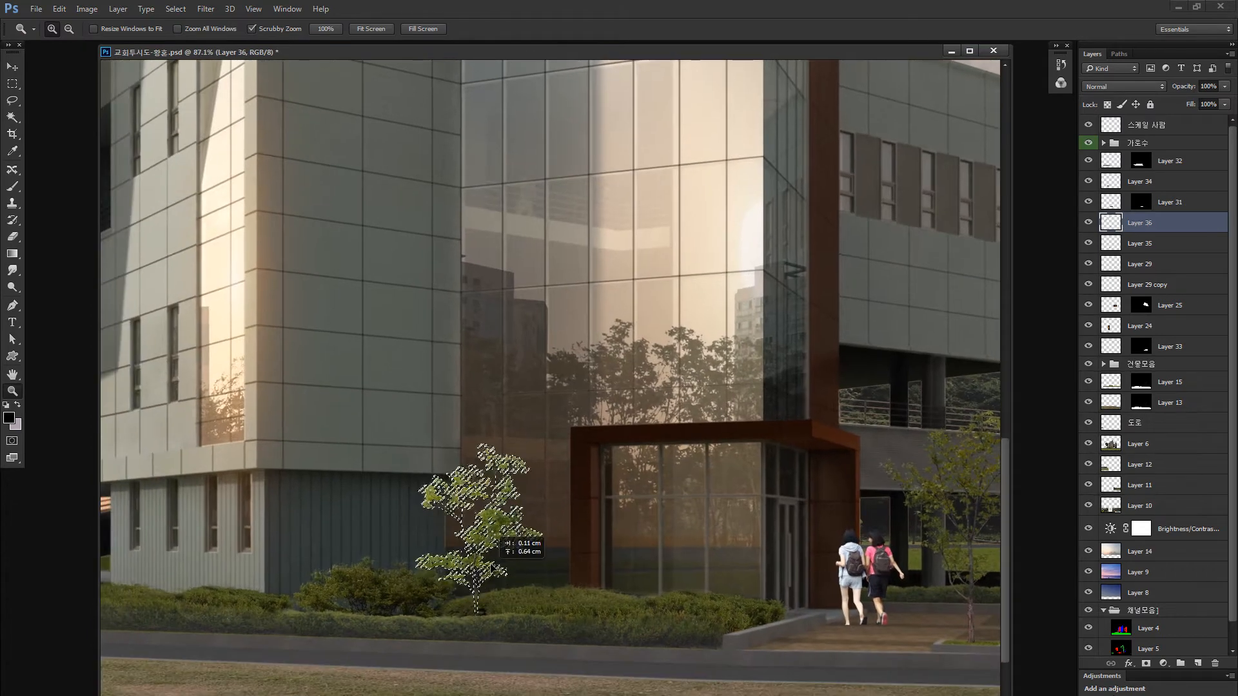
key(ctrl+d)
drag(505, 562, 476, 553)
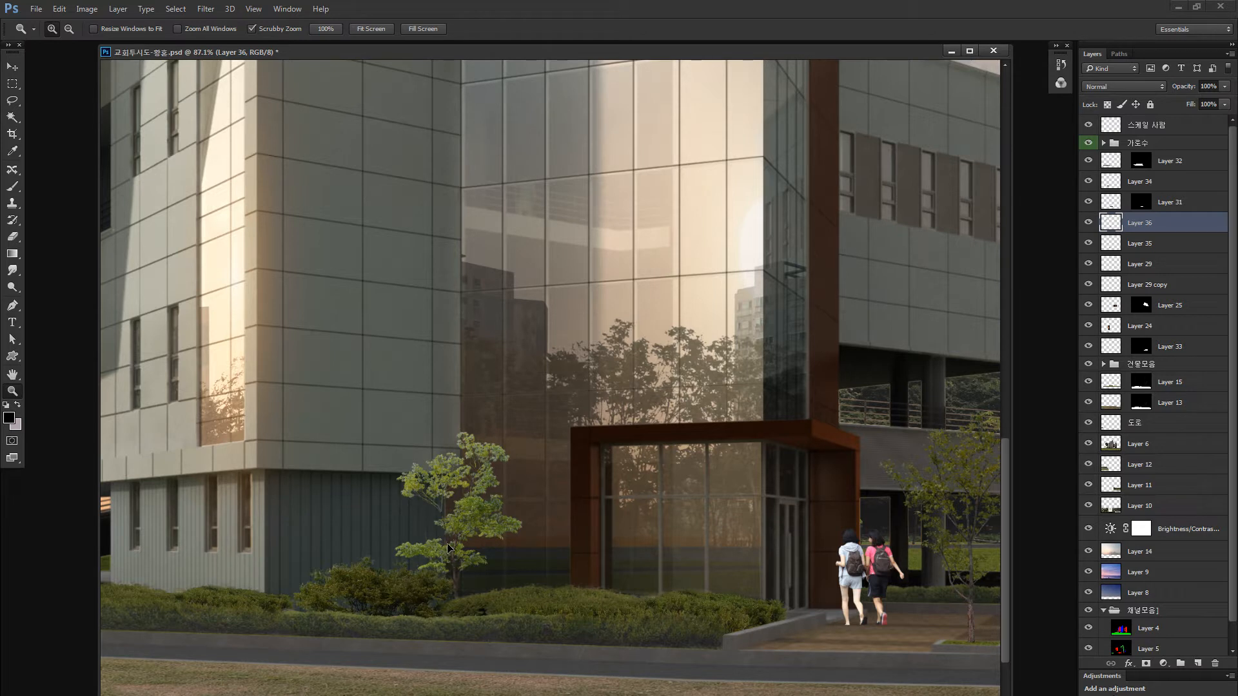
drag(477, 520, 594, 305)
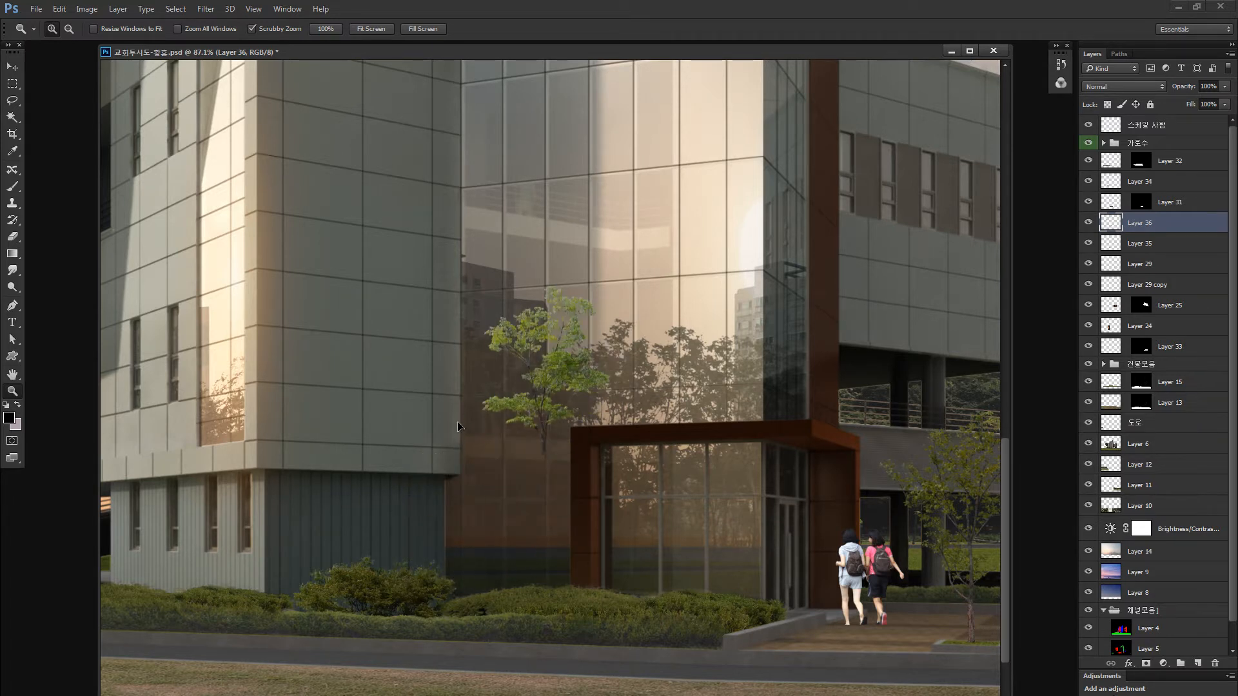
drag(526, 438, 434, 561)
scroll(472, 498, down, 4)
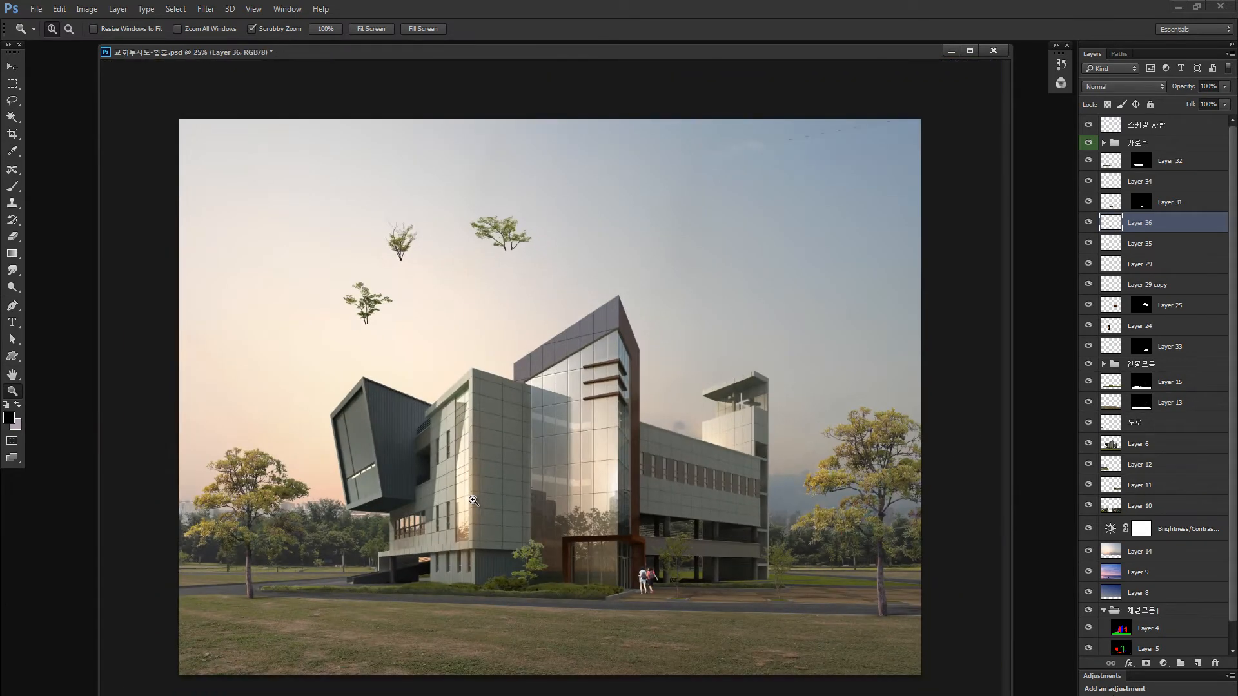
Step: Select the wide-crowned tree in the sky and move it to the hedge near the dark ramp
key(m)
mouse_move(443, 182)
mouse_down()
mouse_move(548, 275)
mouse_move(351, 593)
mouse_move(438, 539)
mouse_move(253, 373)
mouse_up()
key(z)
drag(383, 435, 718, 482)
drag(547, 478, 490, 442)
key(ctrl+d)
Step: Scale the wide-crowned tree to about 52%, rotate it about -9 degrees and seat it in the hedge before the ramp
key(ctrl+t)
drag(626, 264, 446, 371)
drag(431, 392, 504, 356)
drag(568, 365, 459, 349)
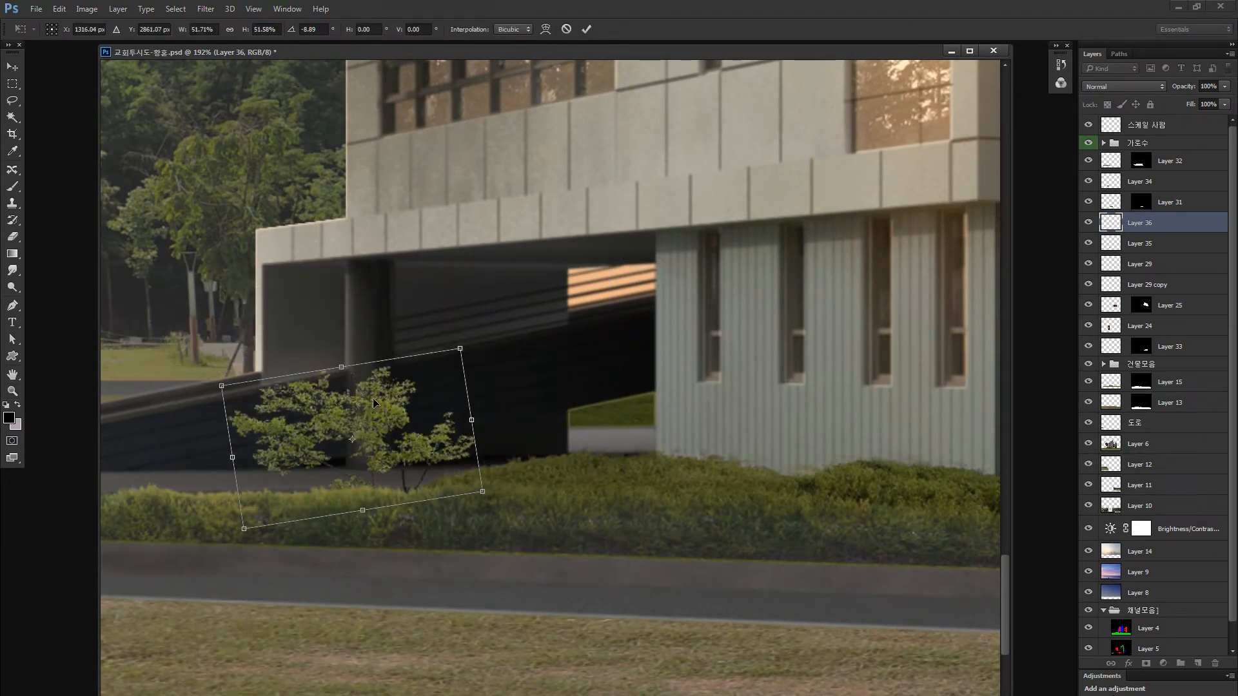
drag(356, 365, 379, 361)
drag(412, 438, 434, 409)
key(Return)
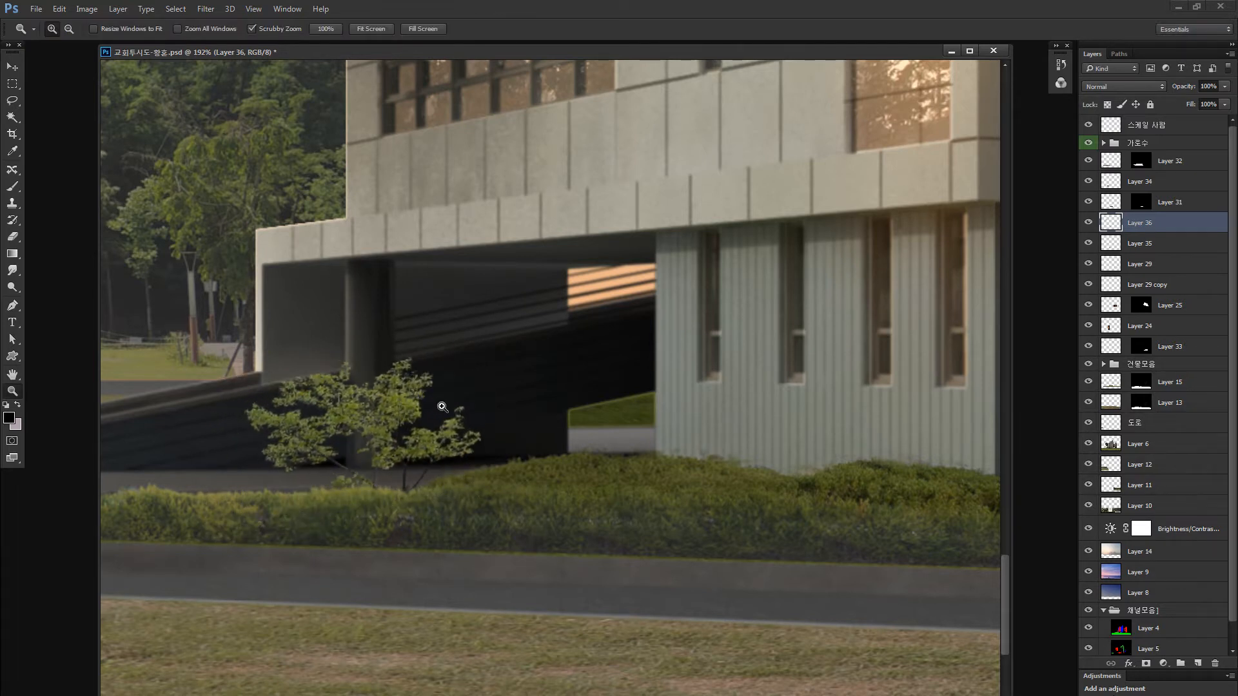
key(ctrl+0)
key(ctrl+minus)
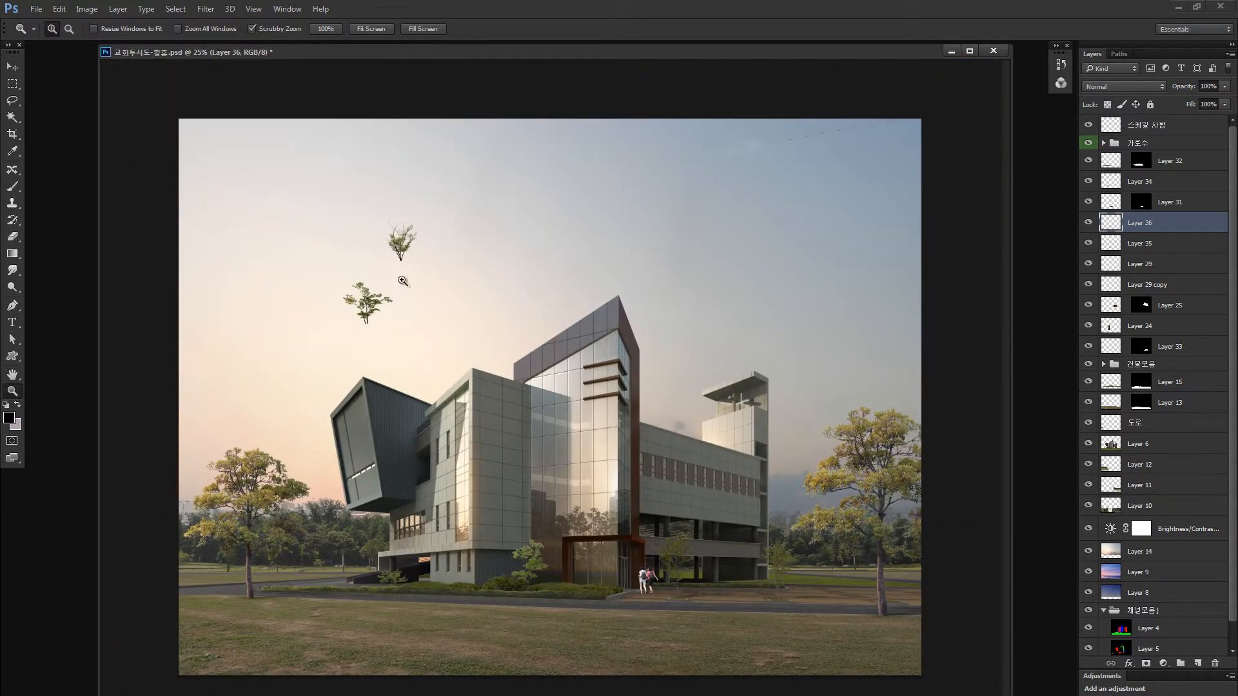
Step: Lasso the small bare-branched tree in the sky and move it in front of the striped base wall
key(l)
mouse_move(427, 238)
mouse_down()
mouse_move(310, 574)
mouse_move(313, 561)
mouse_move(515, 573)
mouse_up()
key(z)
drag(497, 629, 497, 498)
key(ctrl+d)
Step: Scale the bare-branched tree to about 59% and position it in the hedge near the striped wall's corner
key(ctrl+t)
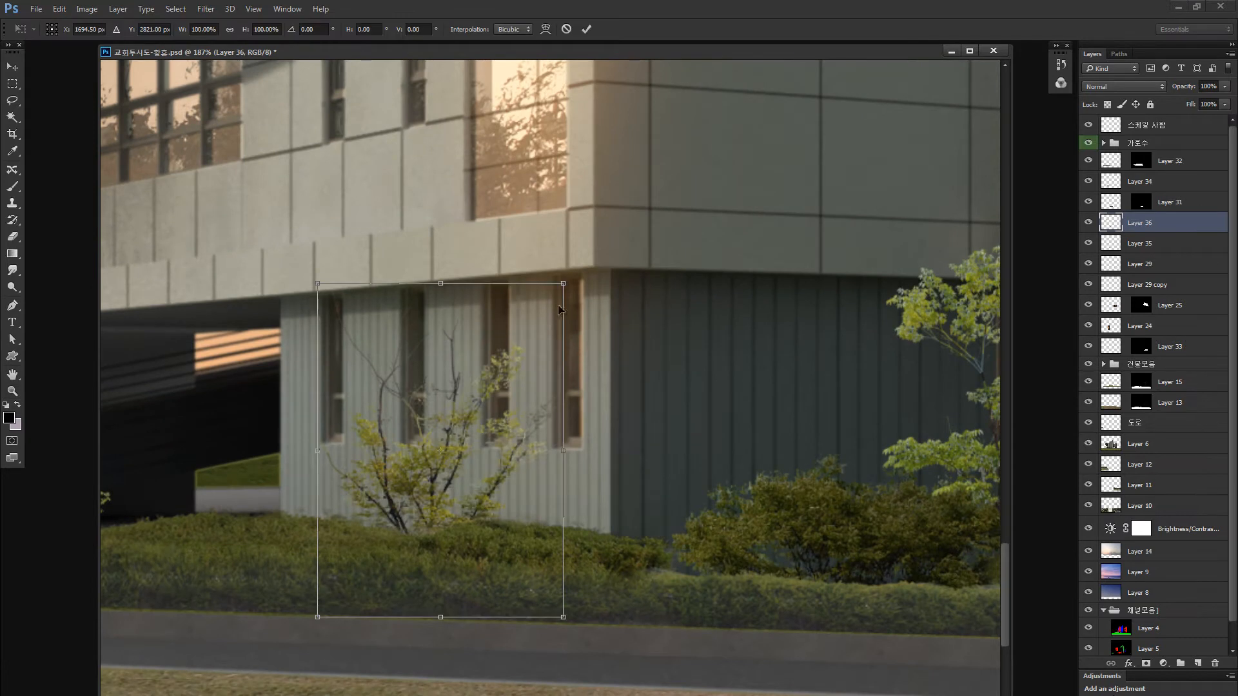
drag(564, 282, 460, 420)
drag(427, 491, 514, 437)
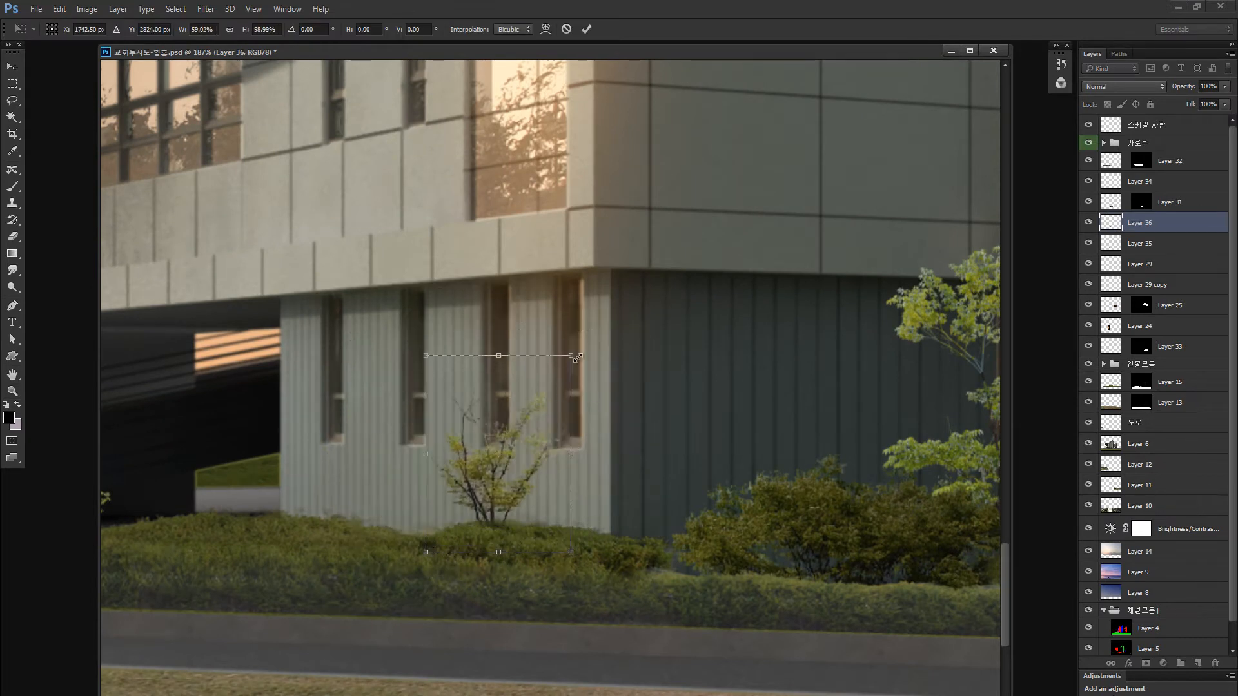
drag(573, 354, 581, 345)
key(Return)
drag(505, 459, 525, 455)
Step: Duplicate the bare-branched tree farther along the striped wall toward the ramp and make the copy smaller
drag(517, 469, 309, 457)
key(ctrl+t)
drag(406, 305, 369, 354)
mouse_move(327, 451)
mouse_down()
mouse_move(381, 445)
mouse_move(365, 474)
mouse_move(338, 456)
mouse_up()
key(Return)
Step: Select the bare-branched tree nearest the striped wall's corner and nudge its position slightly
key(m)
drag(428, 257, 670, 674)
drag(606, 476, 612, 473)
key(ctrl+d)
key(ctrl+0)
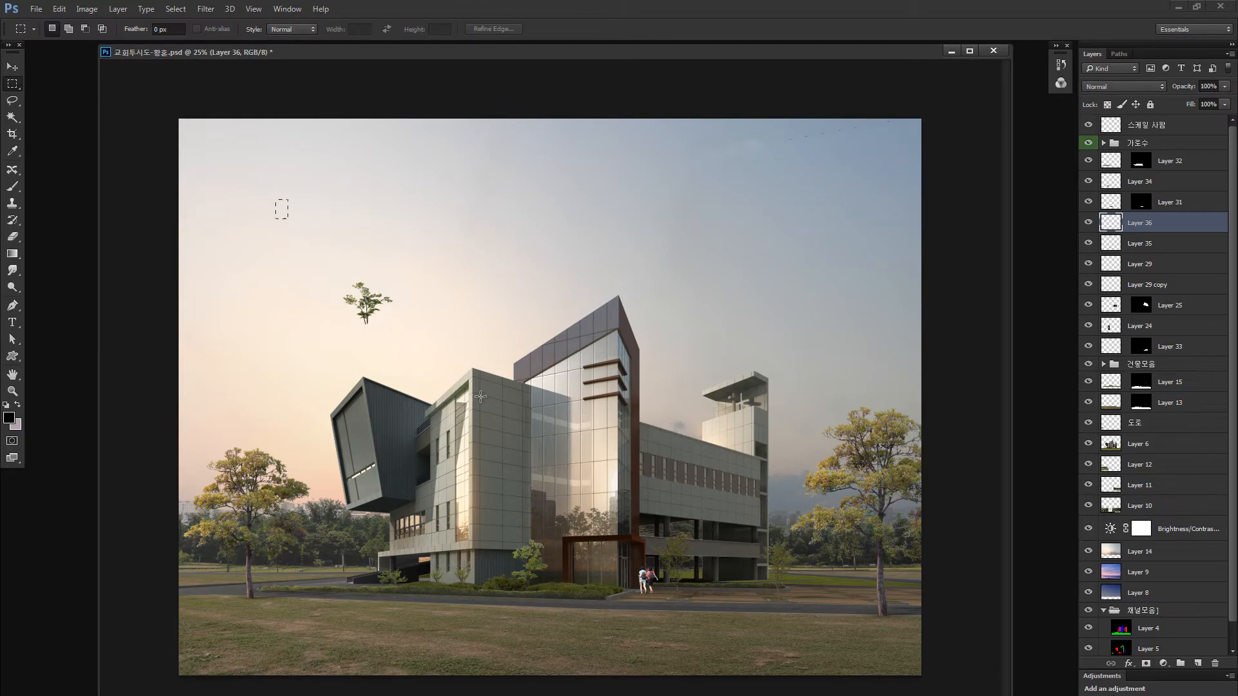
Step: Move the last tree from the sky to the hedge before the glass entrance and fine-tune its size and position
drag(480, 396, 492, 412)
drag(403, 327, 783, 571)
key(z)
drag(361, 439, 464, 326)
key(ctrl+t)
drag(670, 258, 675, 270)
key(Return)
mouse_move(450, 405)
mouse_down()
mouse_move(489, 411)
mouse_move(434, 416)
mouse_up()
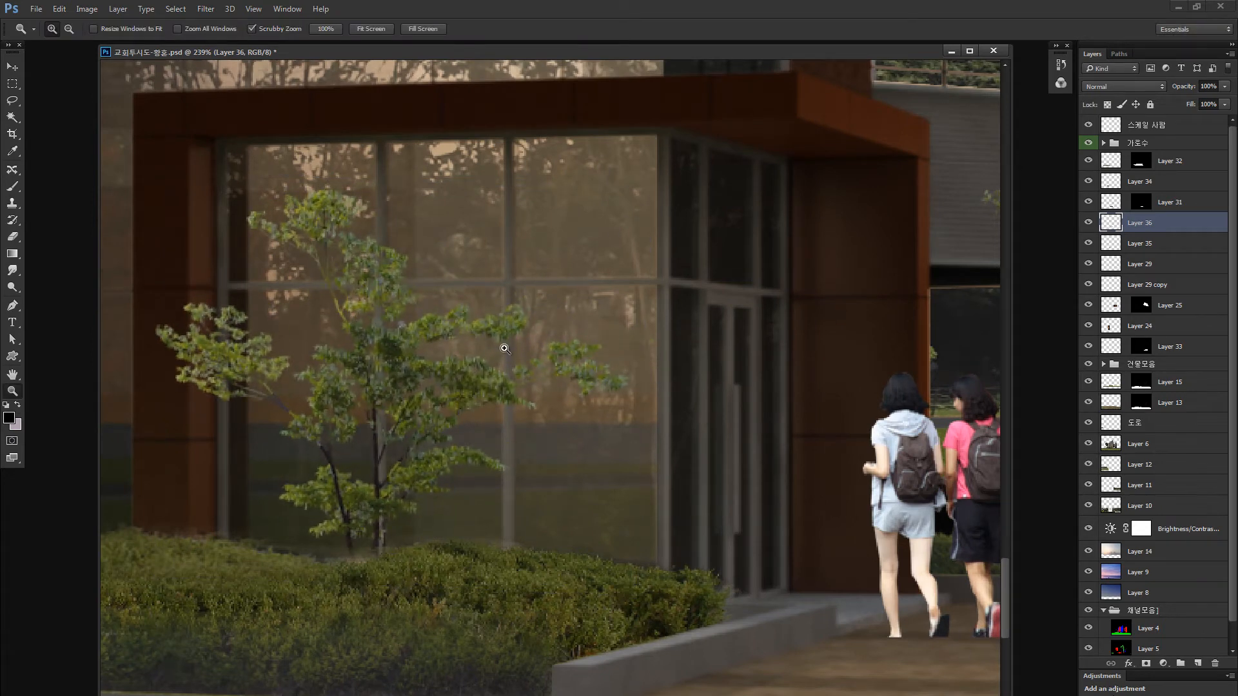
key(ctrl+0)
key(ctrl+minus)
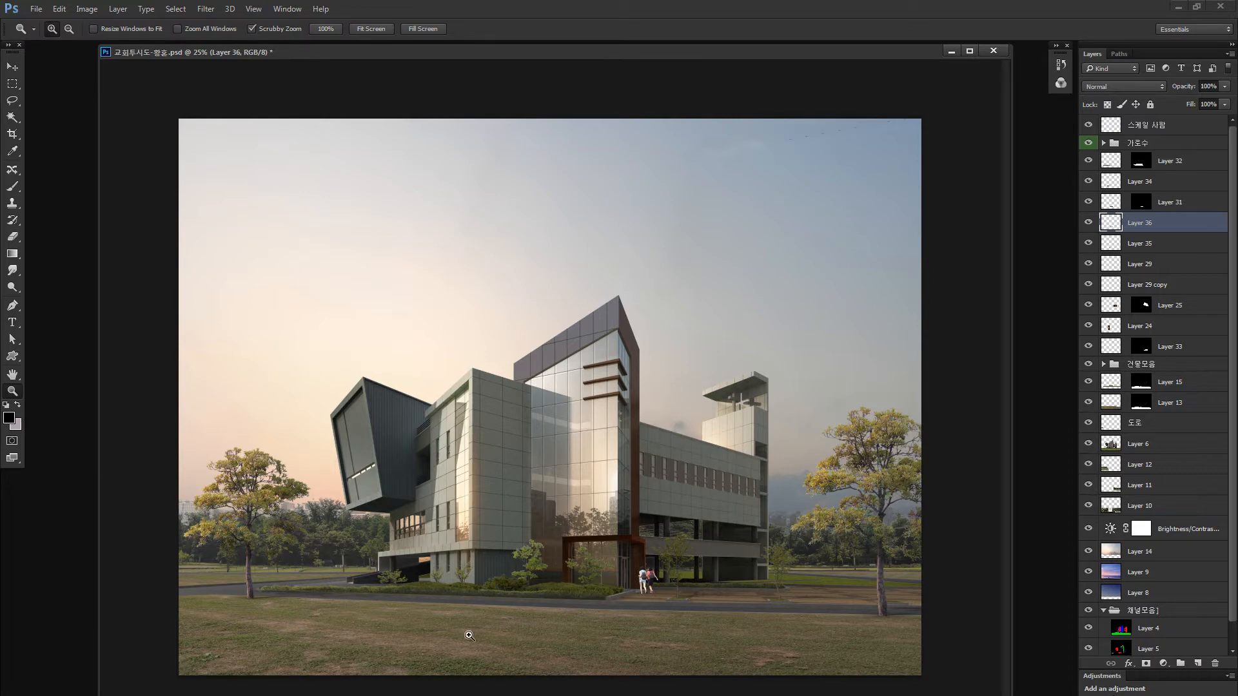
Step: Select the leafy tree beside the round shrub at the glass facade's edge, scale it to about 82% and reposition it in the hedge
drag(536, 559, 554, 541)
key(m)
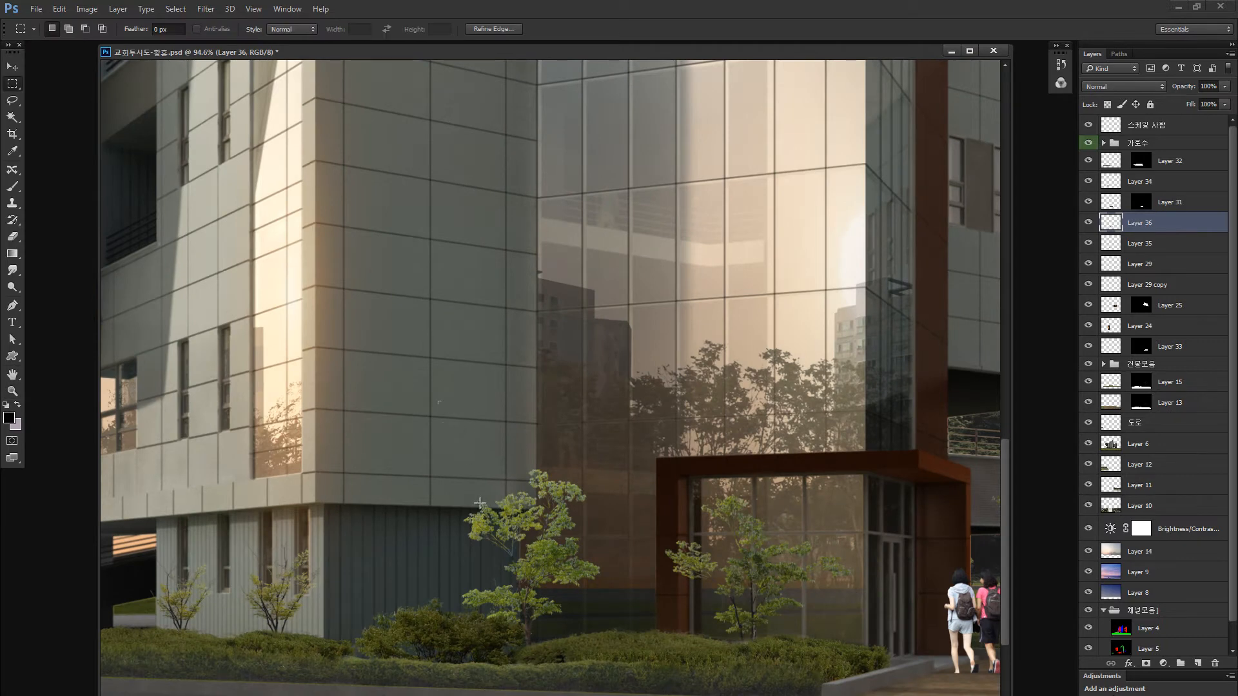
mouse_move(439, 403)
mouse_down()
mouse_move(608, 695)
mouse_move(637, 695)
mouse_up()
drag(587, 597, 583, 593)
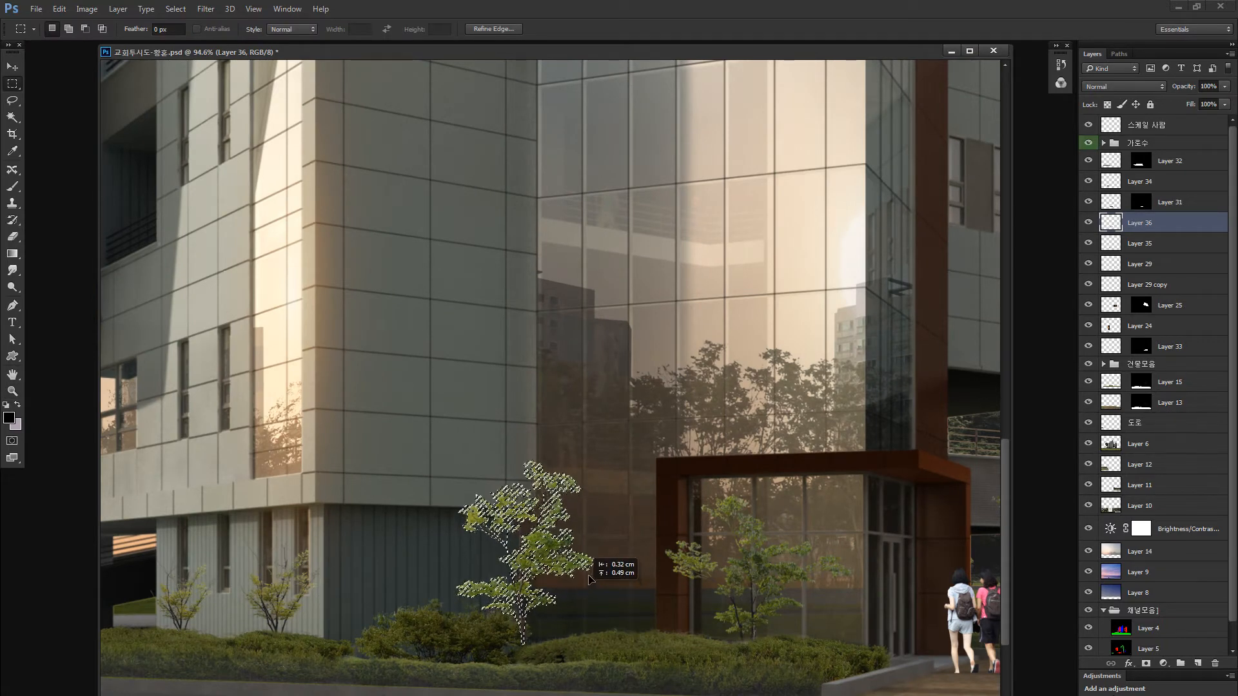
key(ctrl+t)
drag(586, 472, 572, 494)
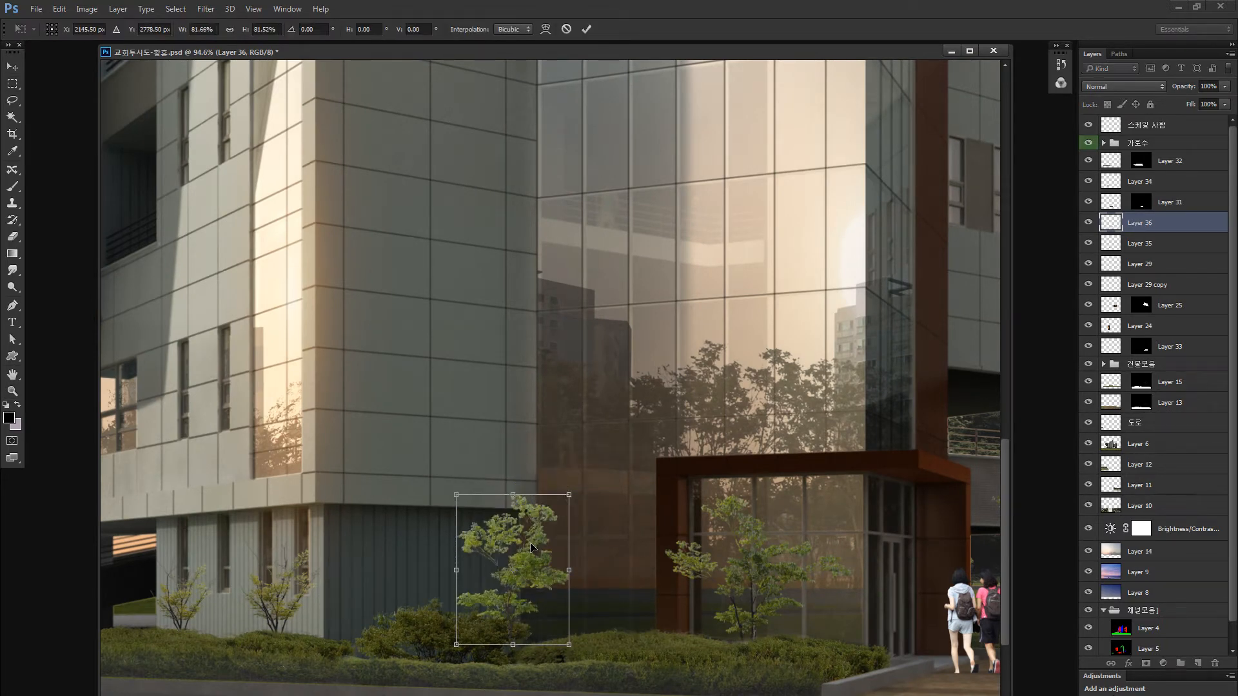
key(Return)
drag(535, 563, 548, 556)
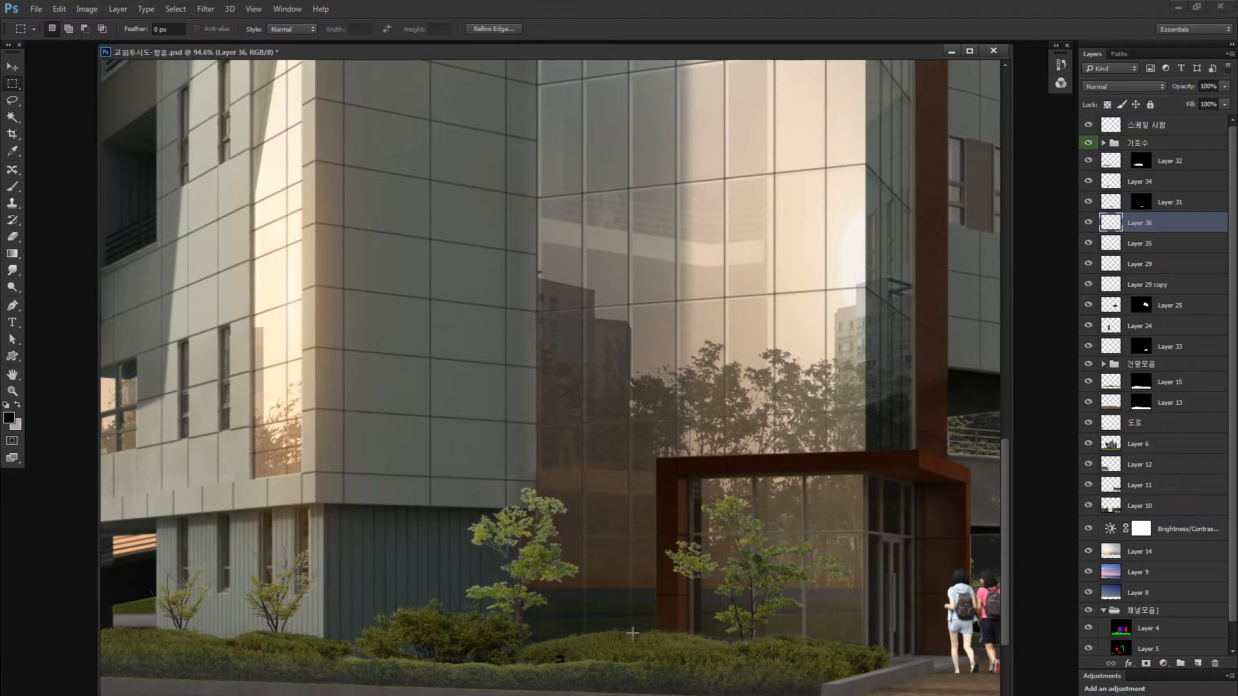
Step: Select the small tree in front of the ramp, nudge it slightly away from the striped wall and clear the selection
drag(444, 490, 709, 314)
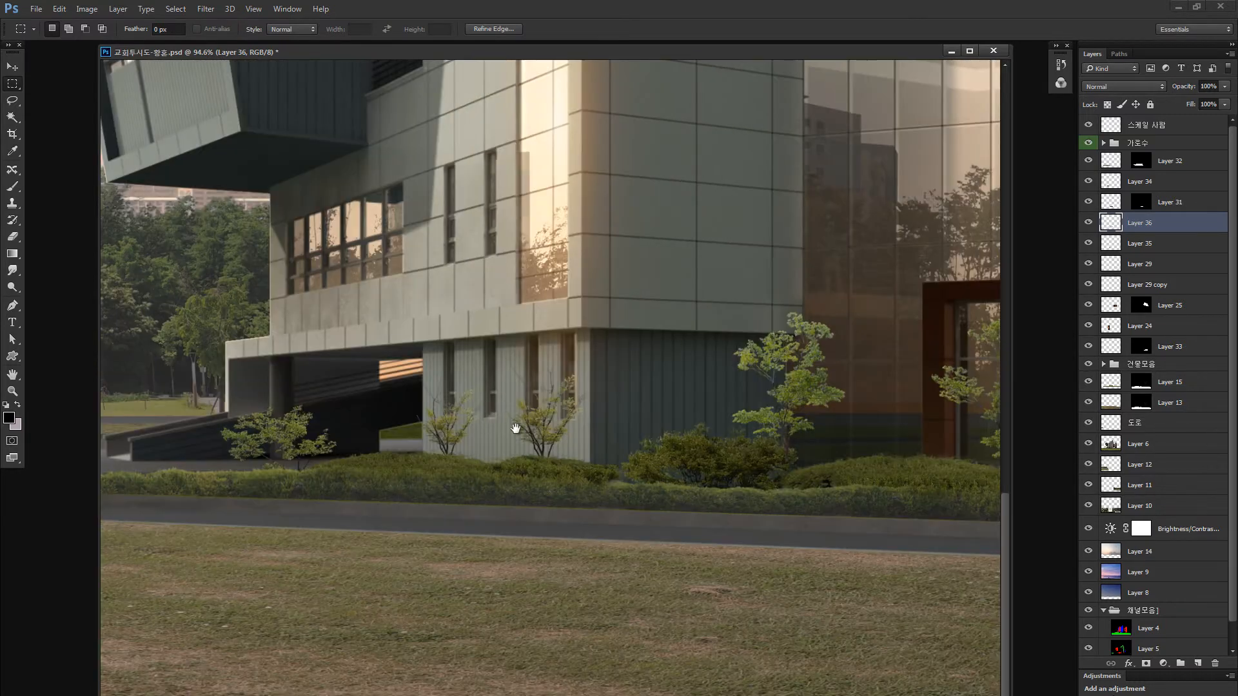
drag(515, 428, 730, 441)
drag(347, 338, 586, 593)
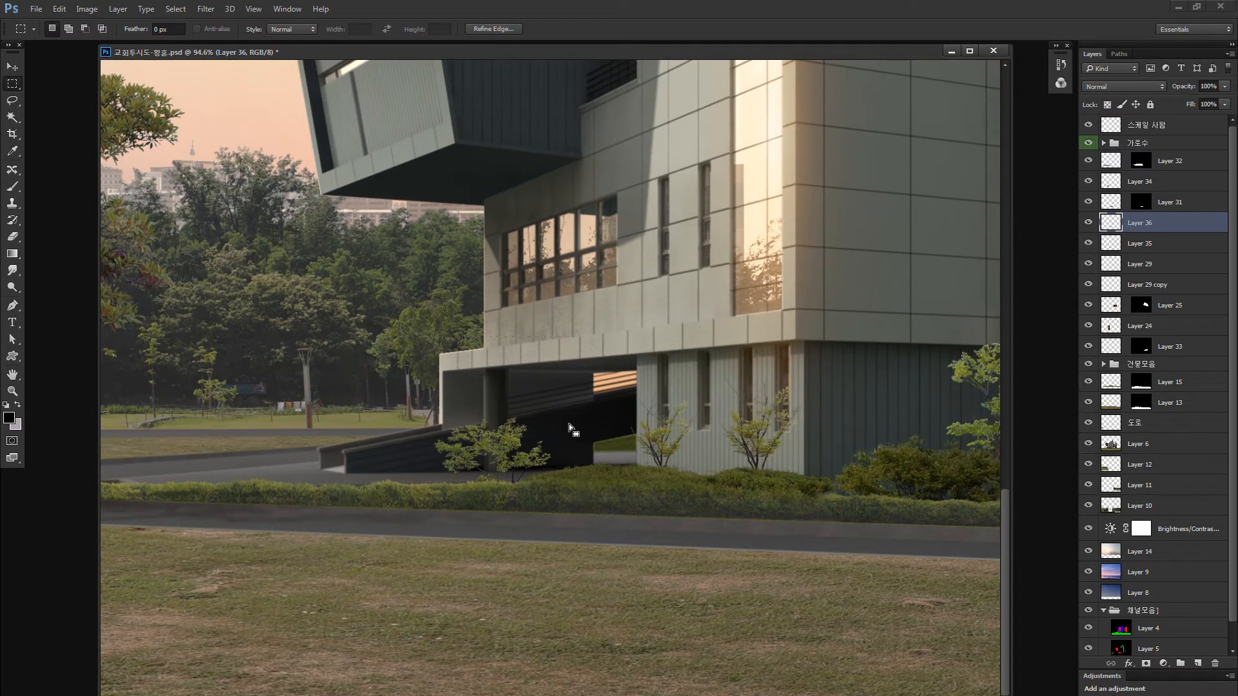
drag(544, 449, 533, 443)
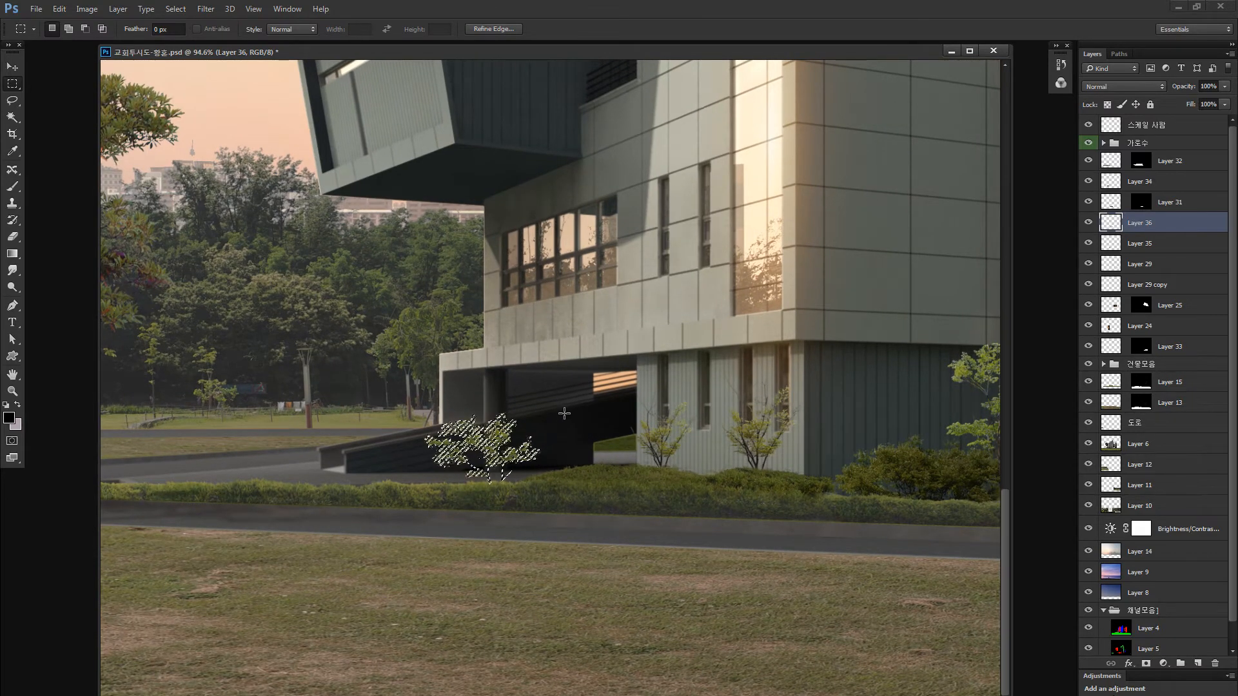
key(ctrl+d)
Step: Duplicate the ramp tree to the far end of the hedge near the large street tree and adjust the copy
drag(455, 553, 790, 474)
drag(873, 508, 506, 575)
drag(519, 405, 787, 357)
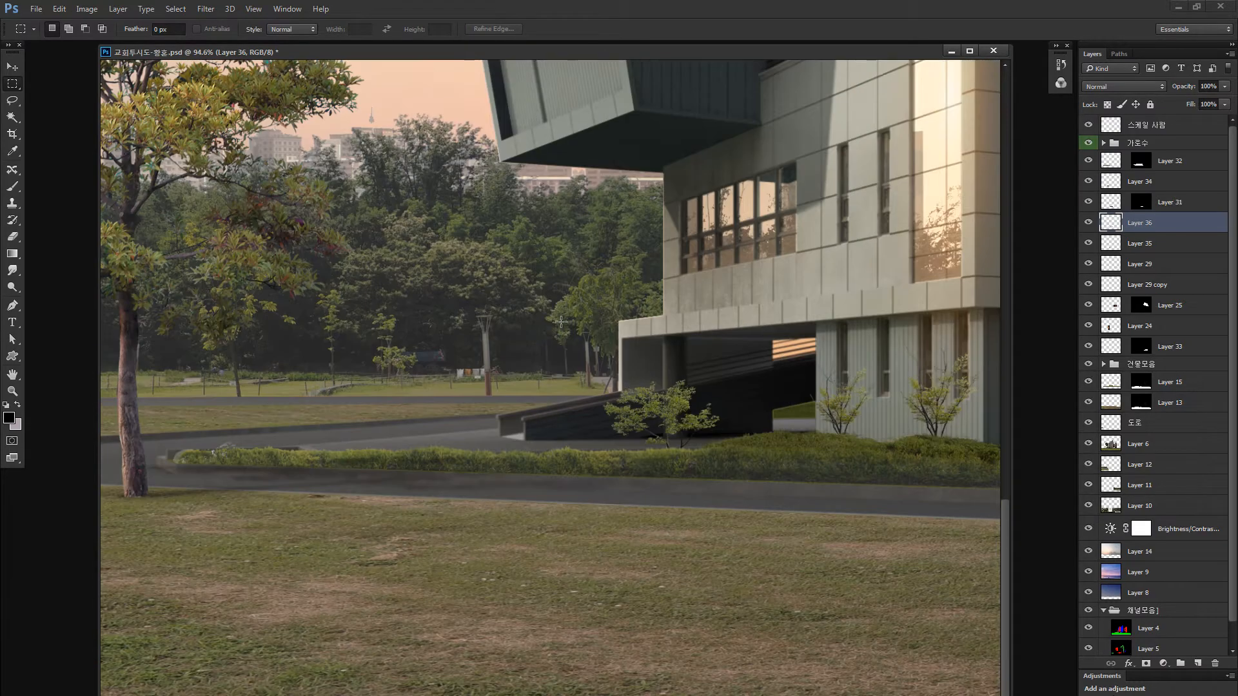
drag(520, 290, 757, 506)
mouse_move(709, 417)
mouse_down()
mouse_move(310, 472)
mouse_move(303, 424)
mouse_move(281, 431)
mouse_move(296, 443)
mouse_up()
key(ctrl+t)
key(Return)
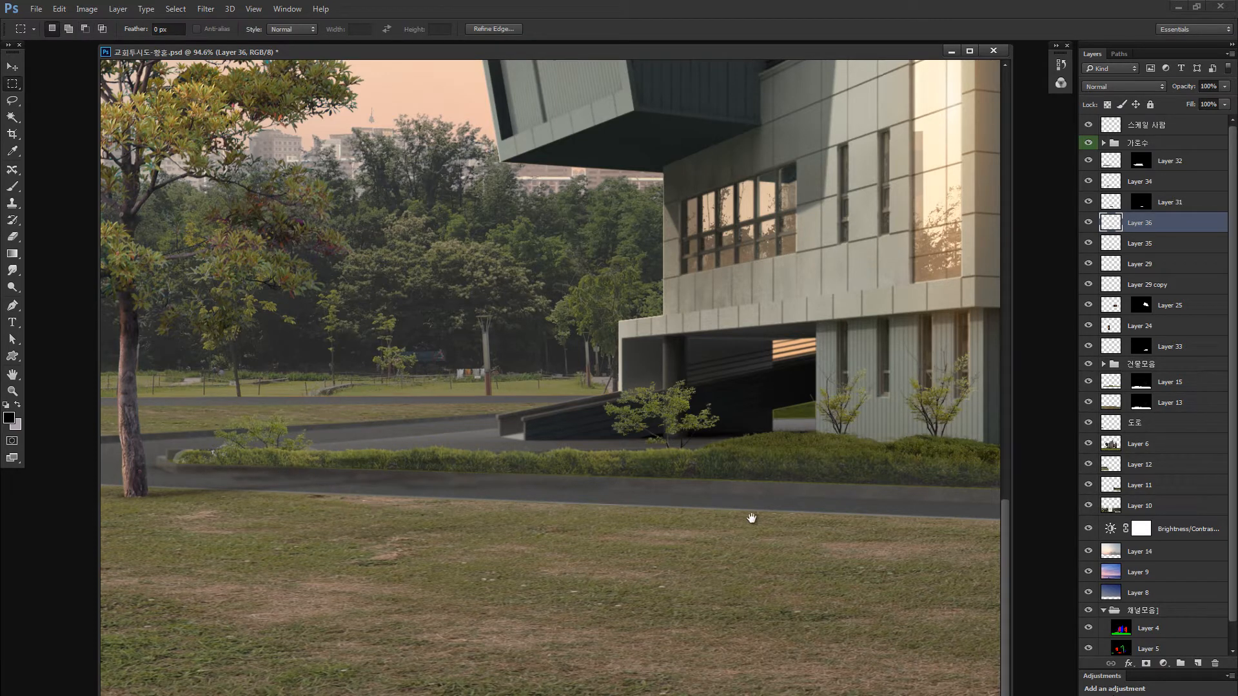
Step: Check the tree placement along the hedge in the whole image and close up at the hedge's far end
drag(751, 517, 357, 509)
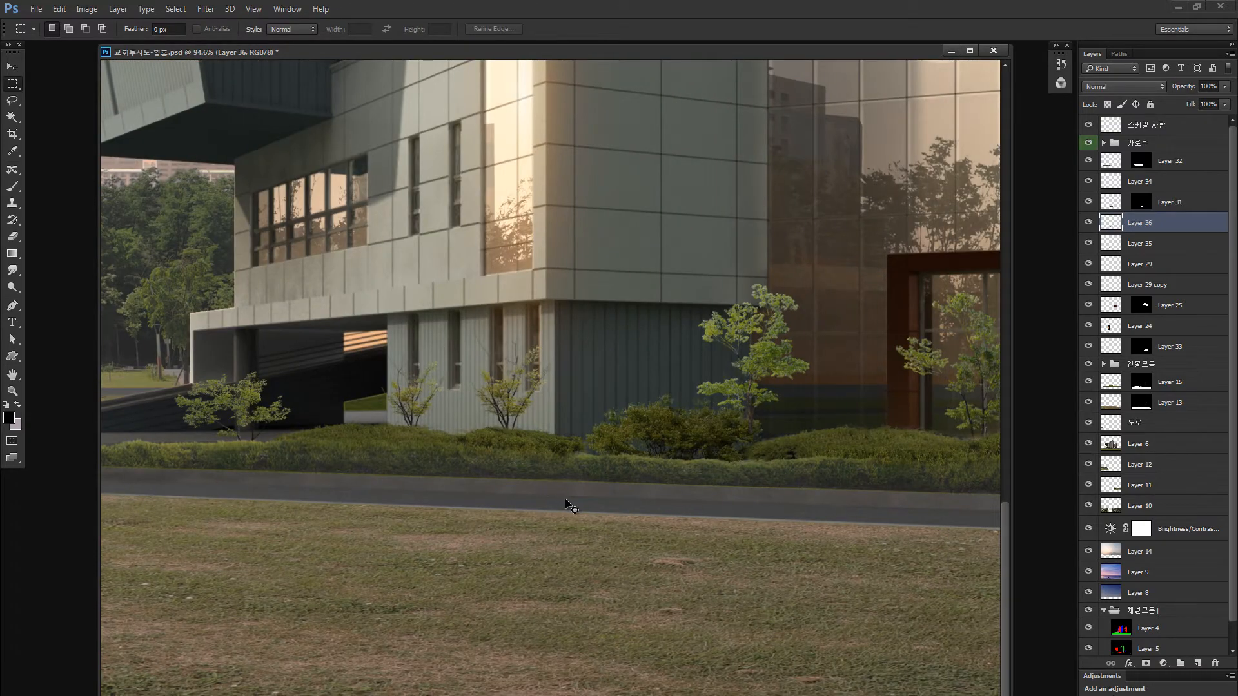
key(ctrl+minus)
key(ctrl+minus)
key(ctrl+minus)
key(ctrl+minus)
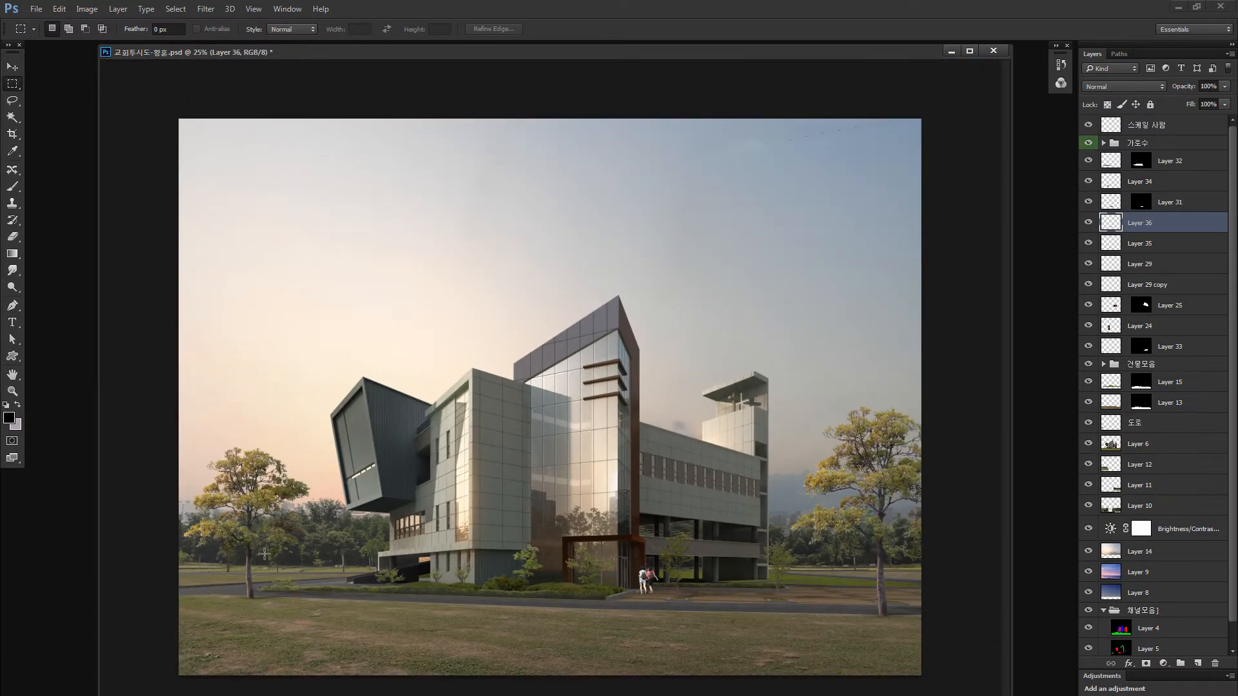
drag(240, 533, 333, 623)
key(z)
drag(290, 577, 373, 577)
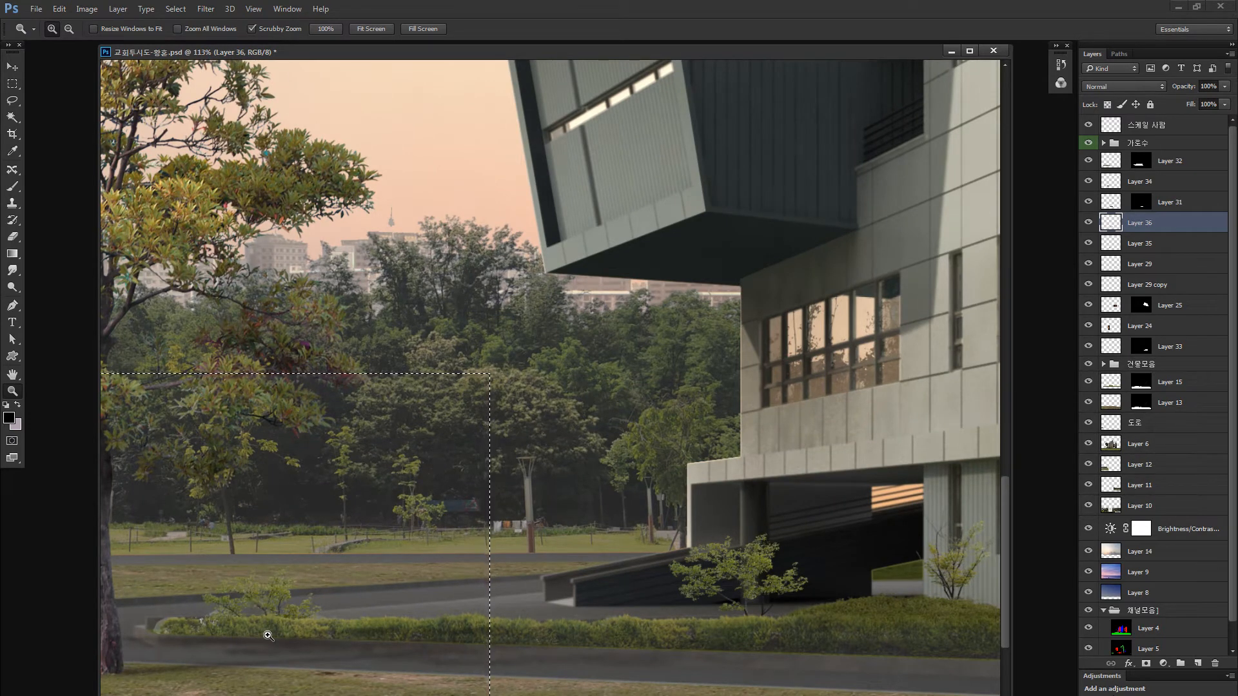
key(ctrl+minus)
key(ctrl+minus)
key(ctrl+minus)
key(ctrl+minus)
key(ctrl+minus)
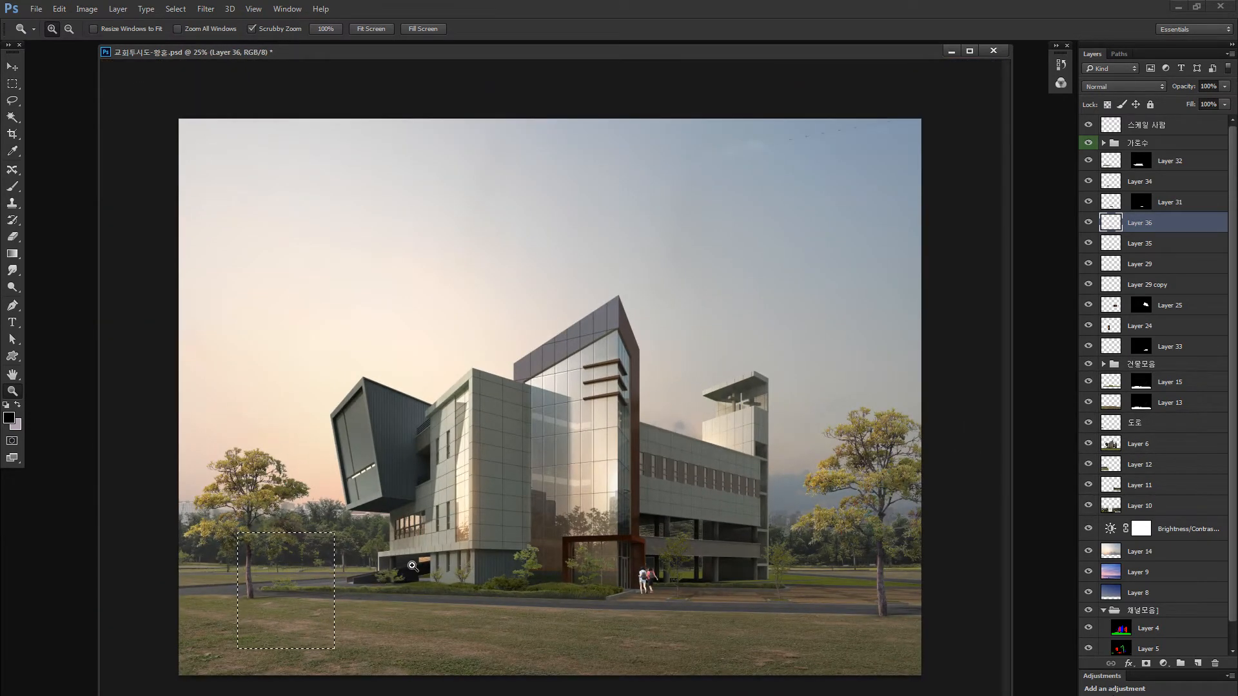
Step: Clear the selection and apply a Brightness/Contrast adjustment to the hedge trees on Layer 36
key(m)
drag(488, 503, 760, 674)
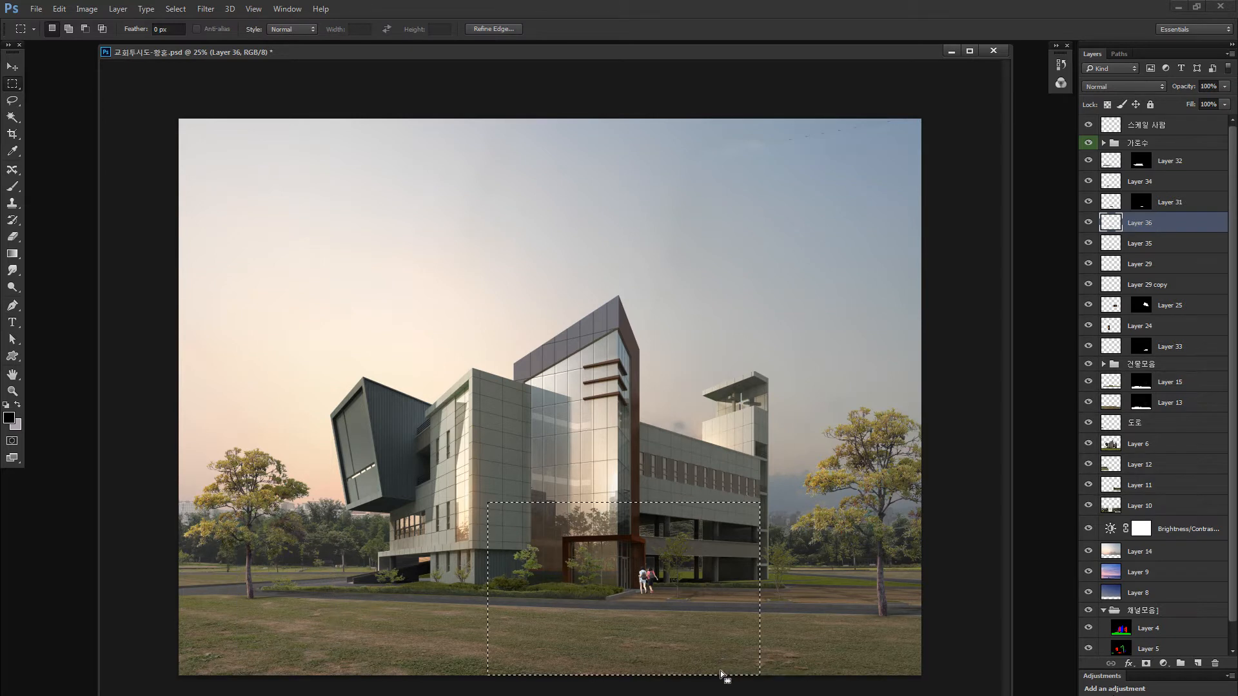
key(ctrl+d)
key(alt+i)
key(a)
key(c)
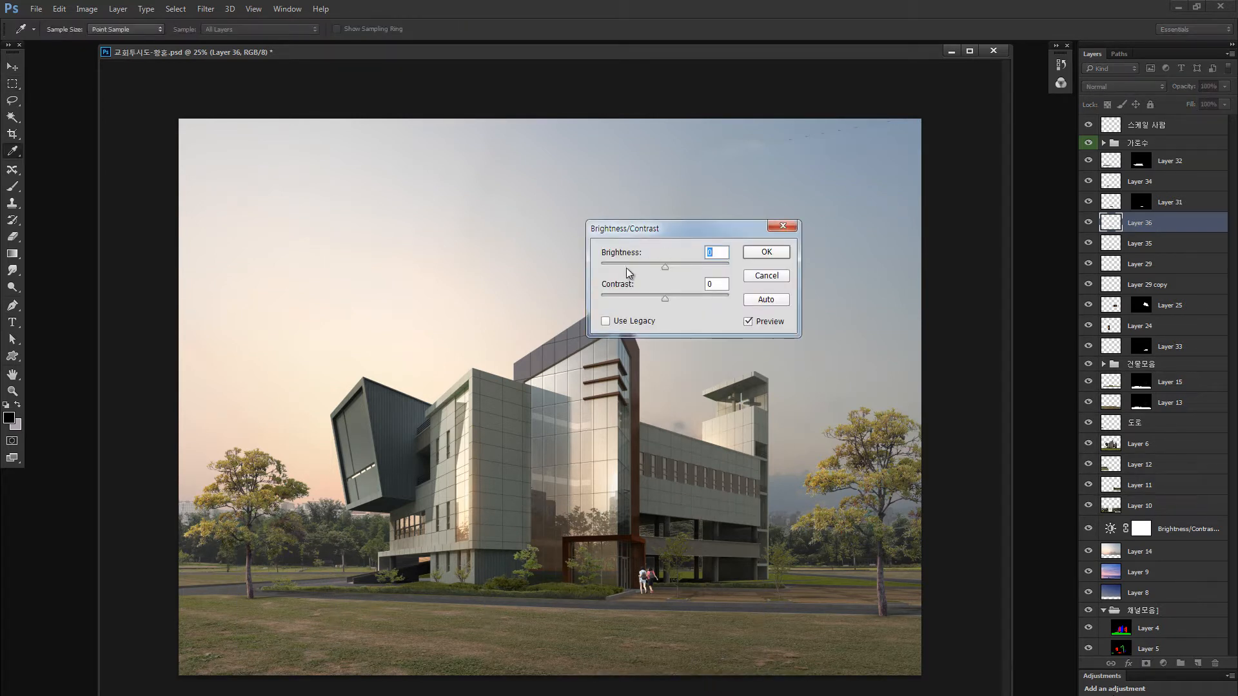
click(760, 251)
Step: Select the leafy tree at the glass facade's edge and darken it with Brightness/Contrast
key(m)
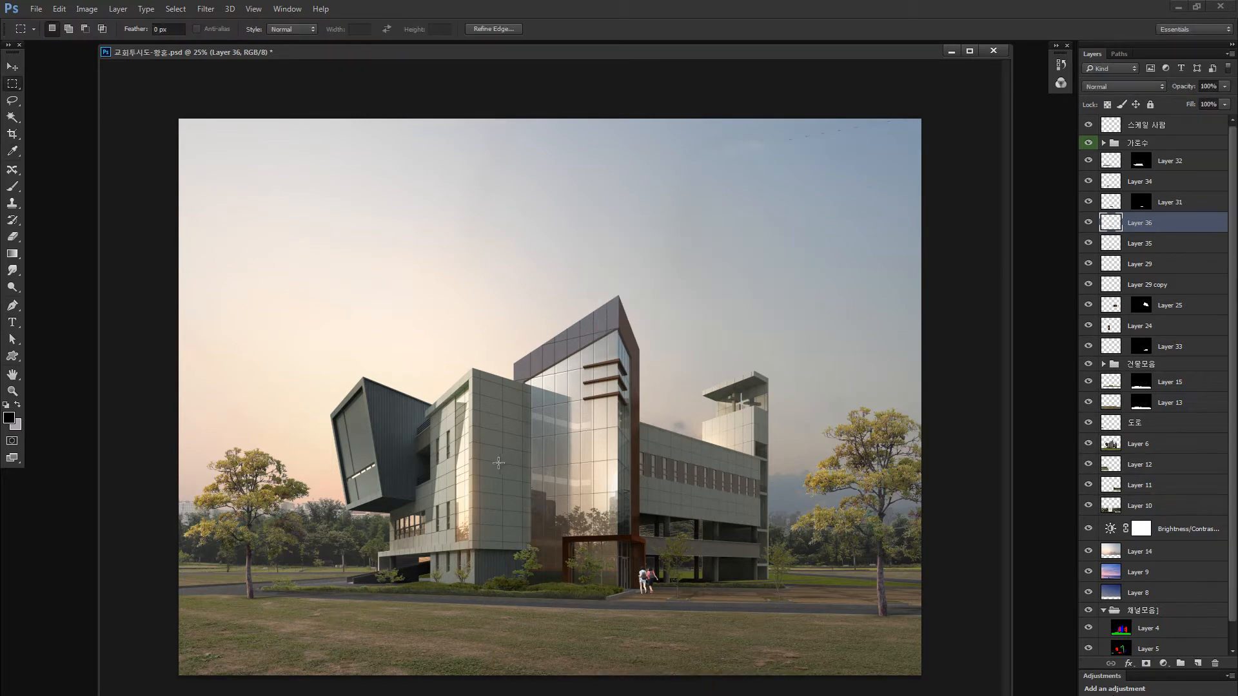
drag(482, 430, 550, 626)
key(alt+i)
key(a)
key(c)
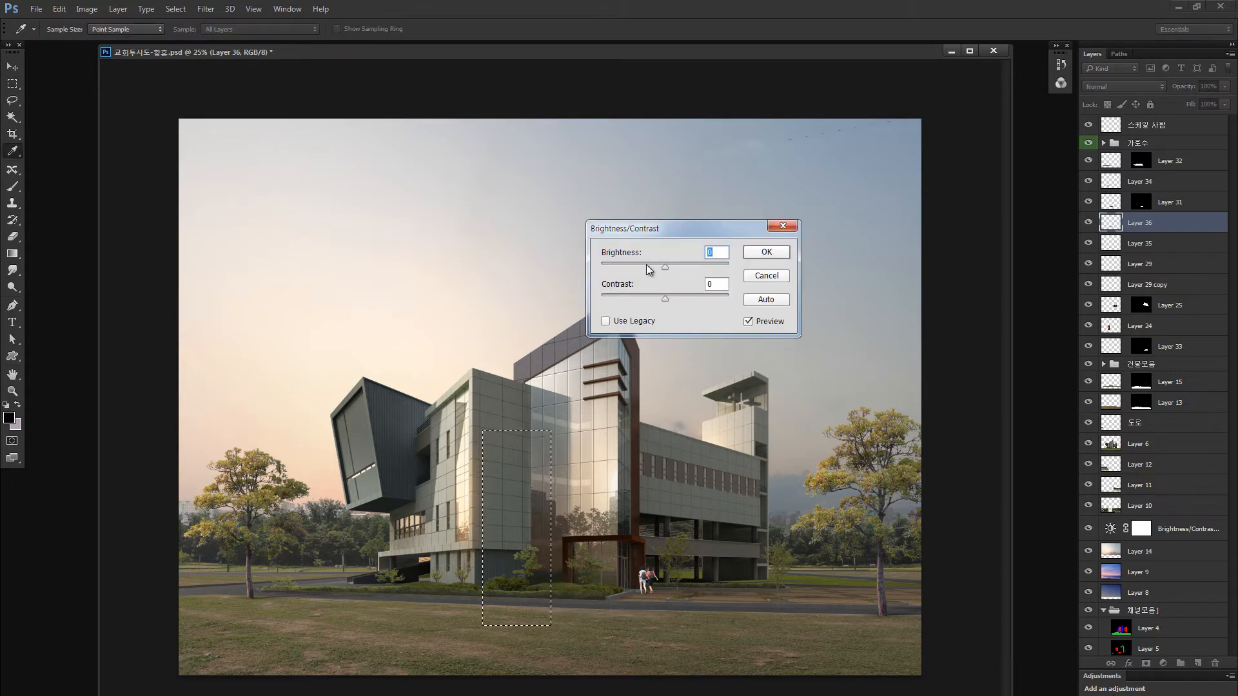
drag(636, 259, 628, 261)
click(765, 253)
Step: Nudge the bare-branched trees along the striped wall slightly and clear the selection
key(z)
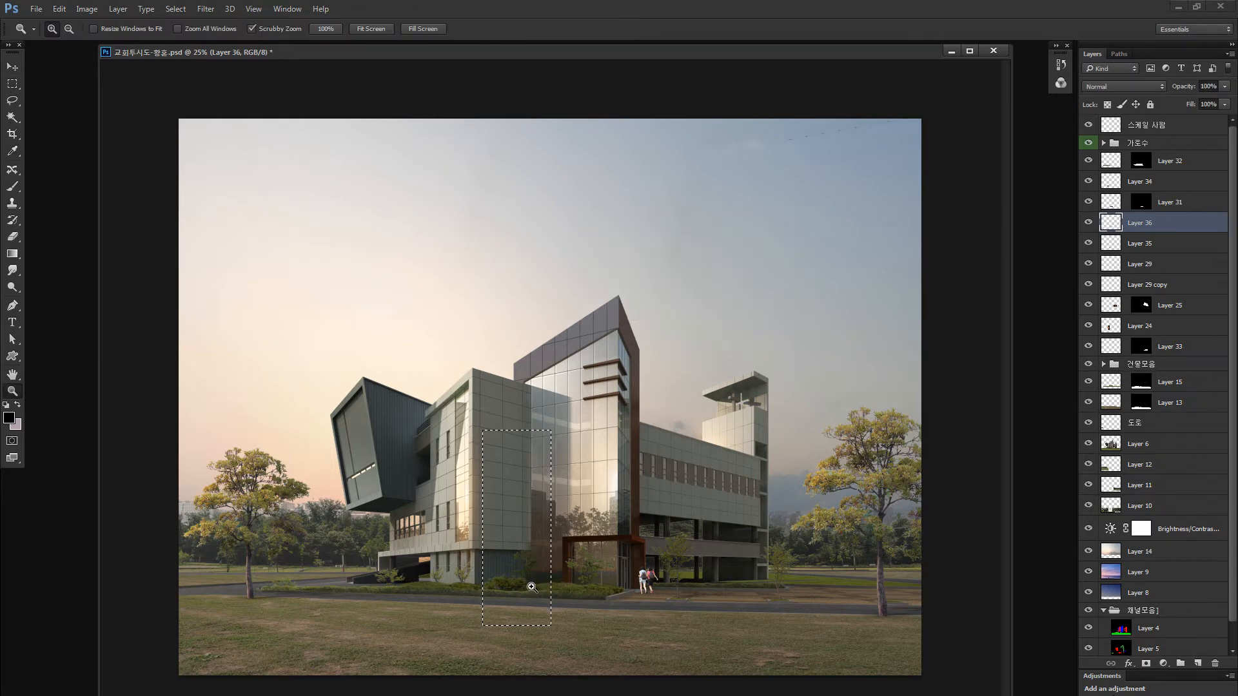
drag(533, 567, 657, 608)
key(space)
drag(135, 572, 638, 441)
key(m)
drag(502, 319, 801, 682)
drag(727, 543, 727, 540)
drag(480, 342, 626, 602)
drag(598, 520, 588, 514)
key(ctrl+d)
Step: Select both bare-branched trees along the striped wall and set their brightness to -20
mouse_move(501, 302)
mouse_down()
mouse_move(796, 636)
mouse_move(791, 606)
mouse_up()
key(ctrl+alt+b)
drag(665, 268, 660, 265)
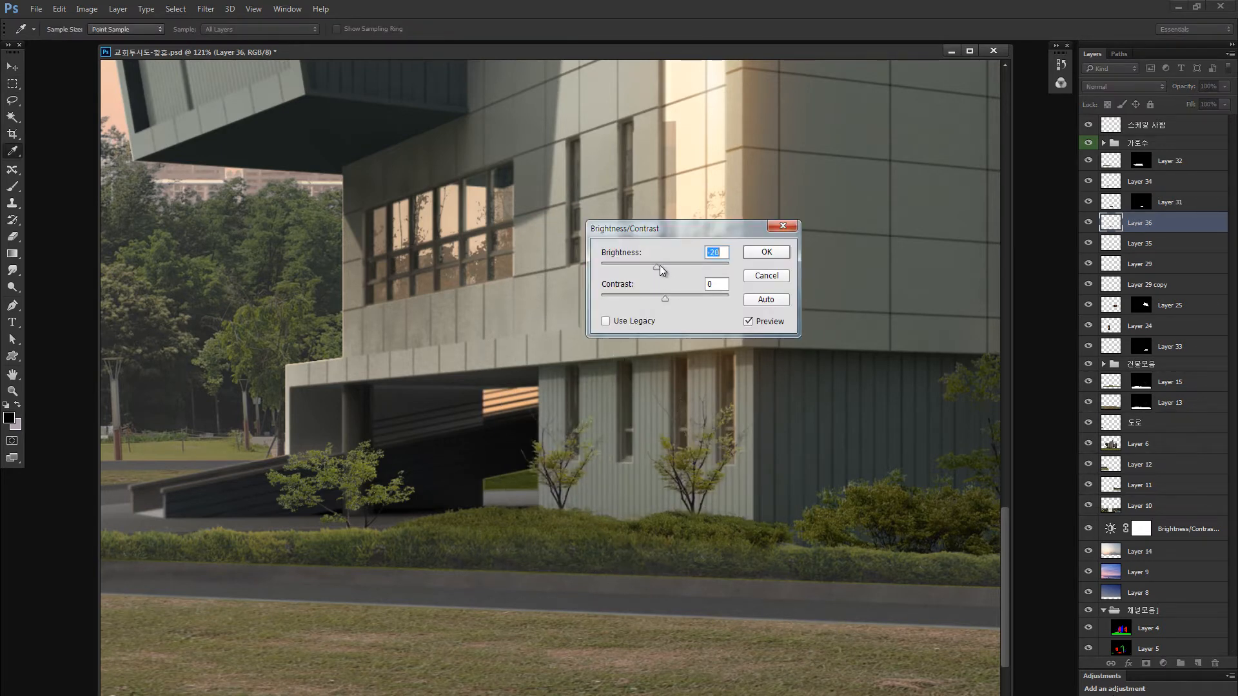
click(775, 251)
Step: Move the small tree in front of the ramp about 0.49 cm toward the striped wall and deselect it
drag(307, 438, 488, 418)
drag(409, 354, 641, 617)
drag(554, 462, 565, 463)
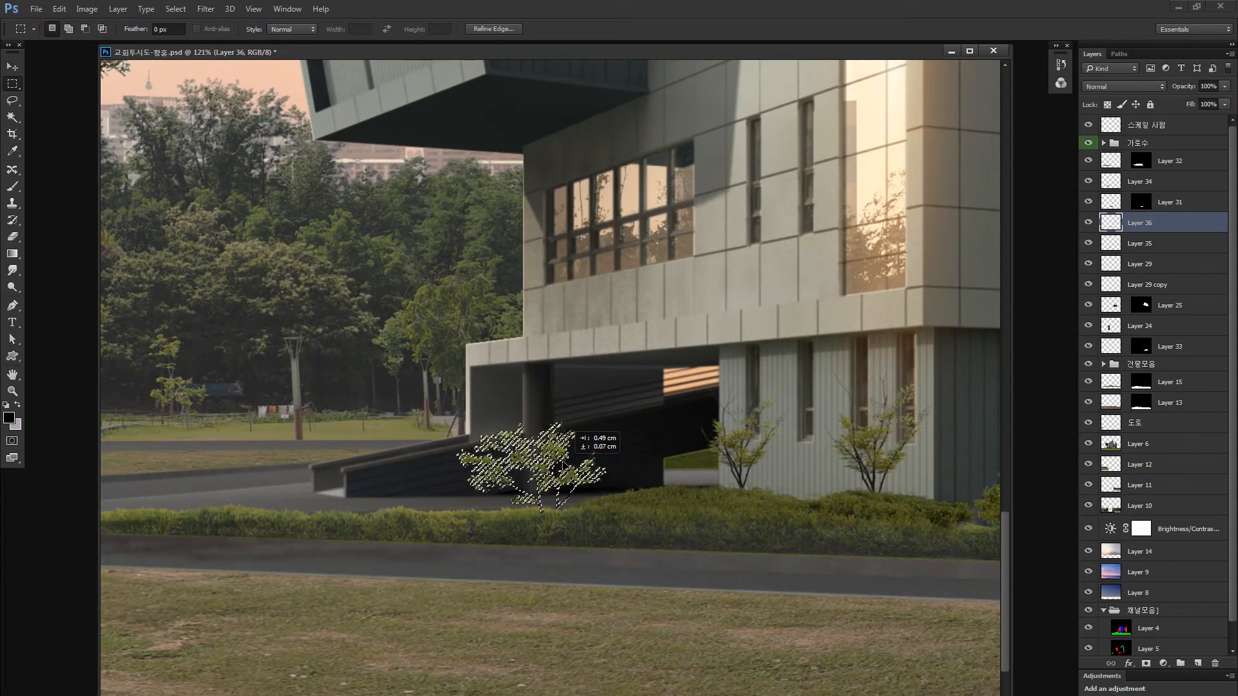
click(463, 407)
Step: Try to darken the tree in front of the ramp with Brightness/Contrast, then cancel the adjustment
drag(428, 375, 646, 613)
key(alt+i)
key(j)
key(c)
drag(663, 267, 648, 268)
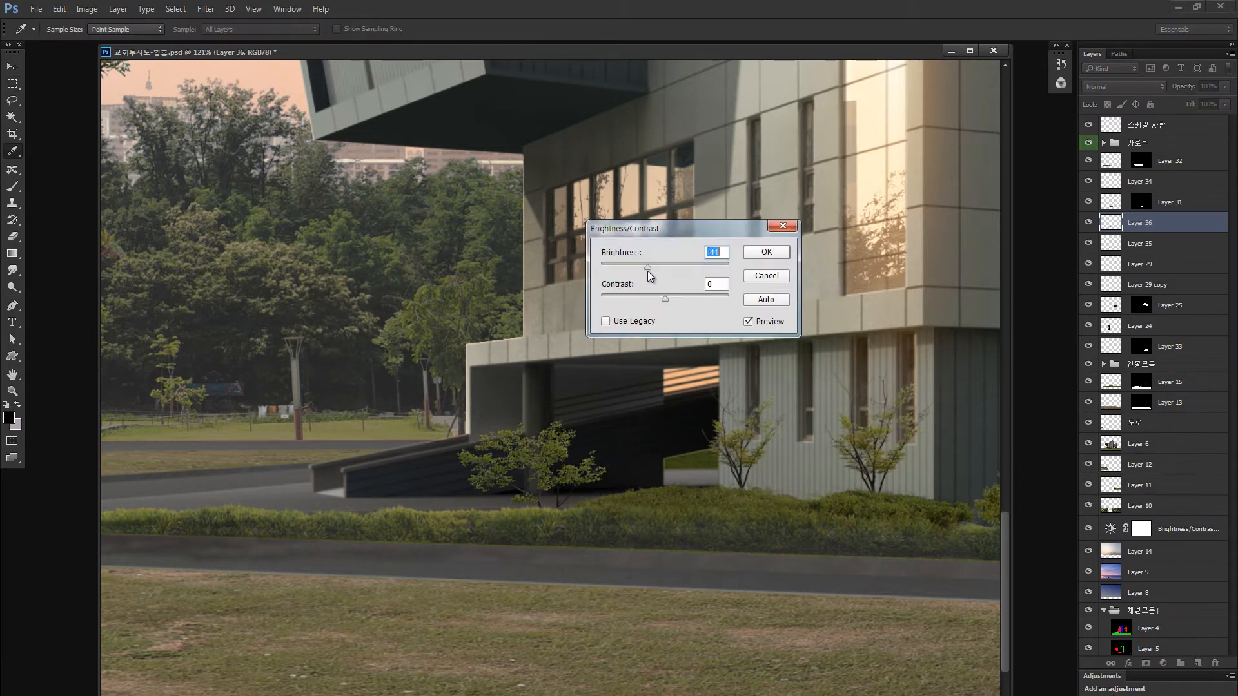
key(Escape)
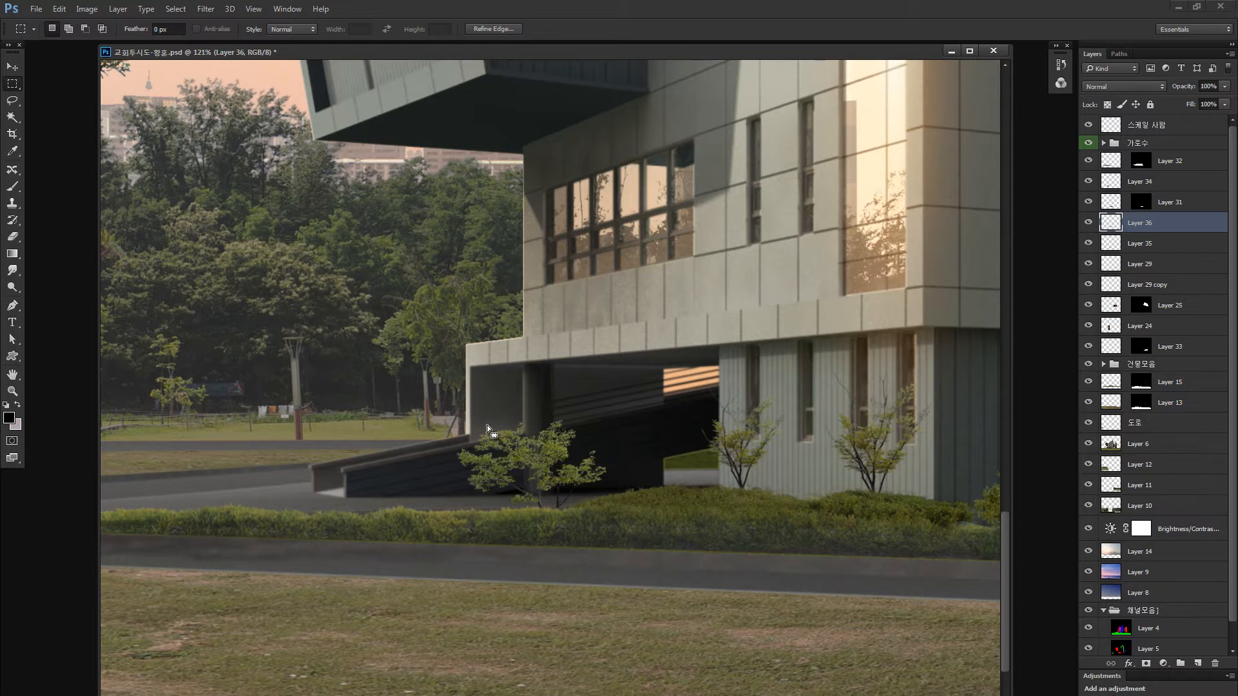
Step: Try a Hue/Saturation lightness of -31 on the Layer 36 trees, then cancel the adjustment
mouse_move(439, 359)
mouse_down()
mouse_move(582, 501)
mouse_move(623, 598)
mouse_up()
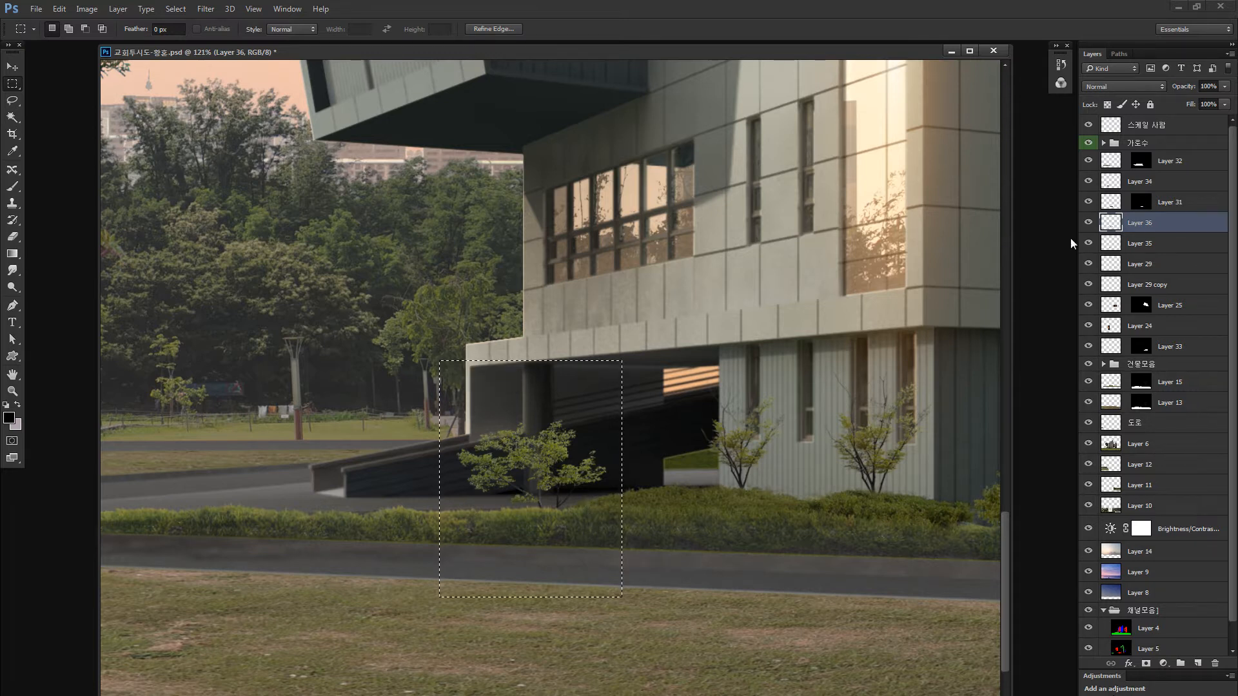
ctrl+click(1110, 224)
key(ctrl+u)
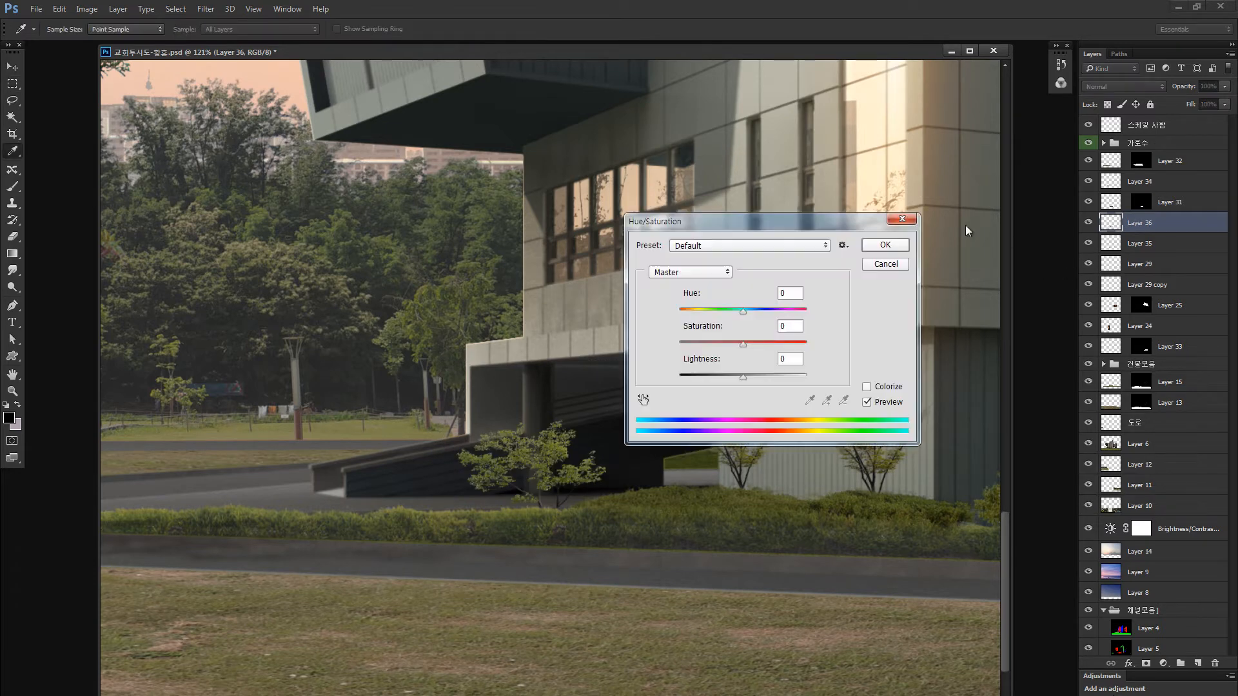
drag(742, 377, 722, 378)
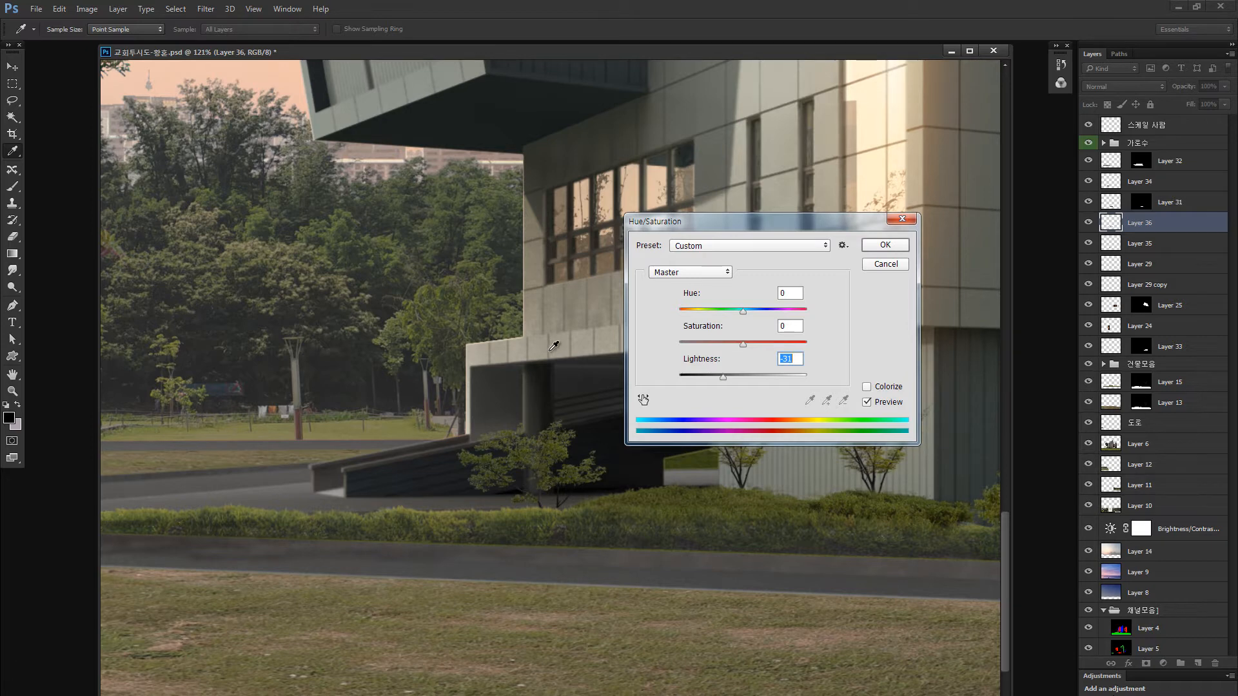
key(Escape)
Step: Try a Hue/Saturation lightness of -100 on the trees, inspect the leaf edges up close and discard the change
key(z)
drag(562, 442, 612, 363)
key(ctrl+u)
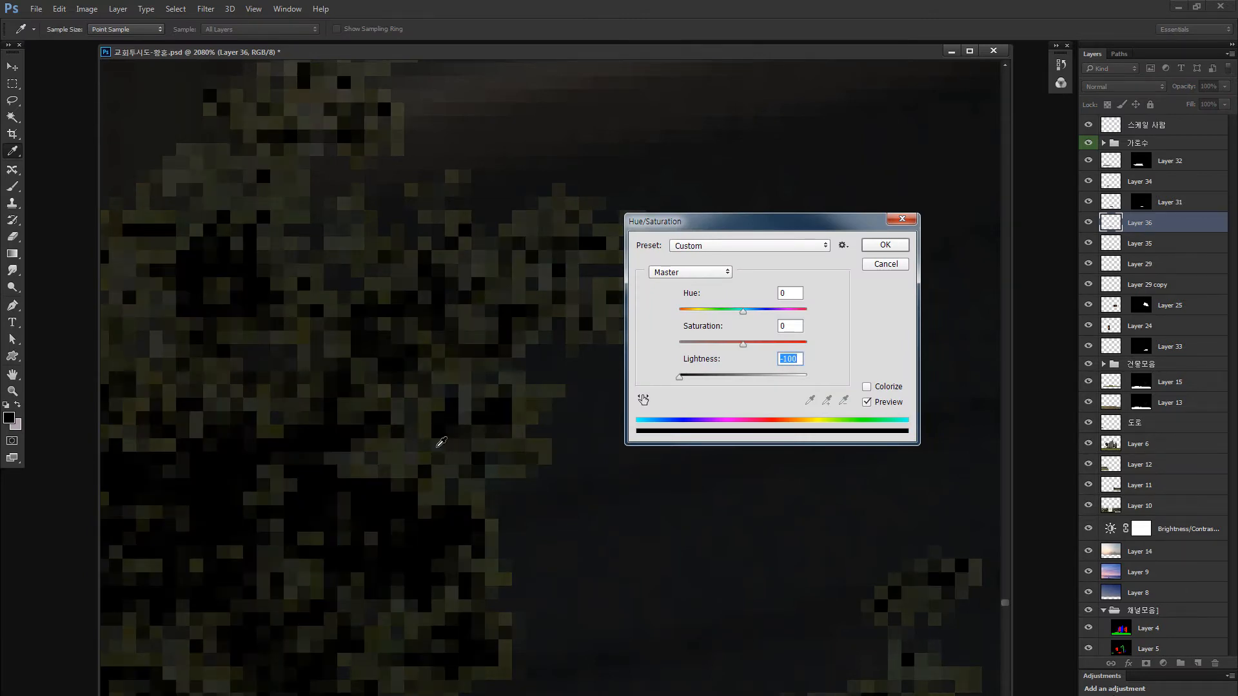
key(ctrl+minus)
key(ctrl+minus)
key(ctrl+minus)
key(ctrl+minus)
key(ctrl+minus)
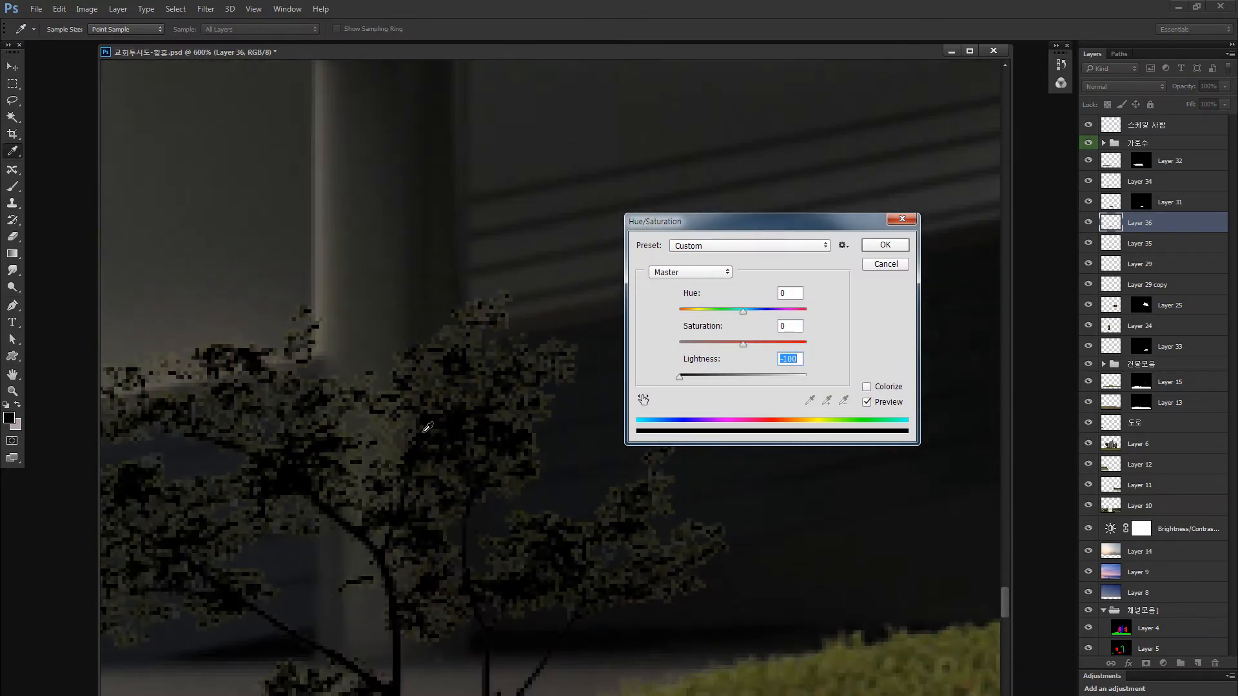
key(Escape)
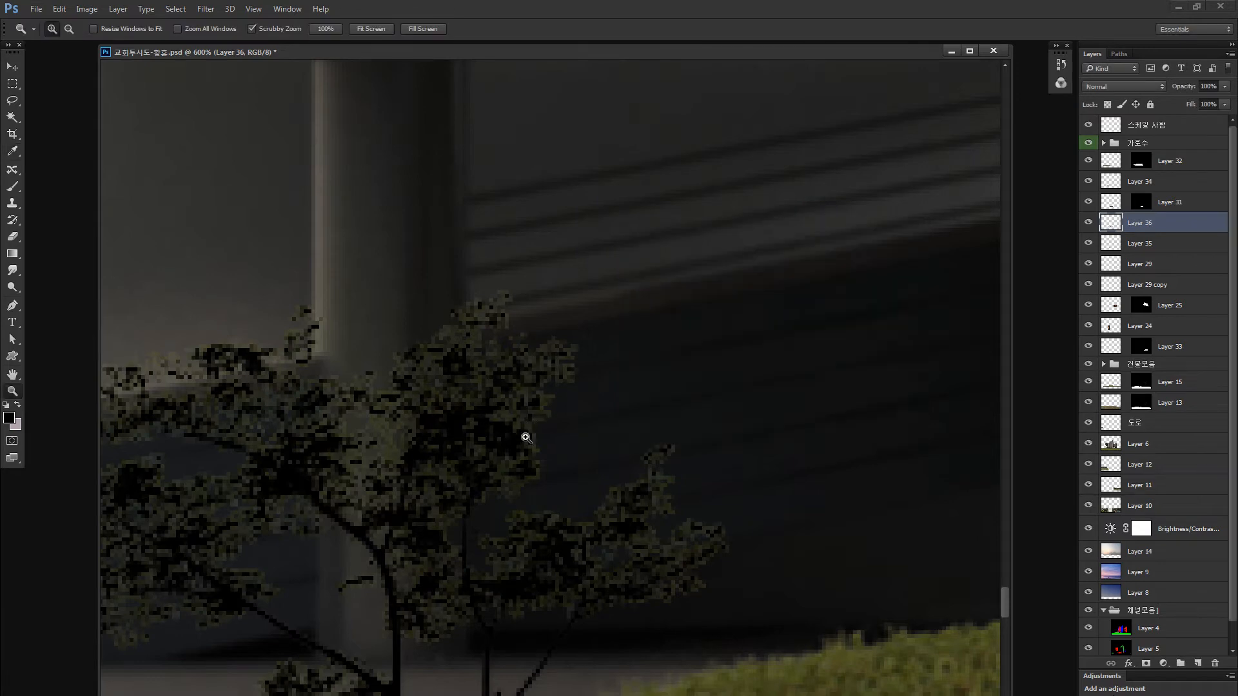
key(ctrl+minus)
key(ctrl+minus)
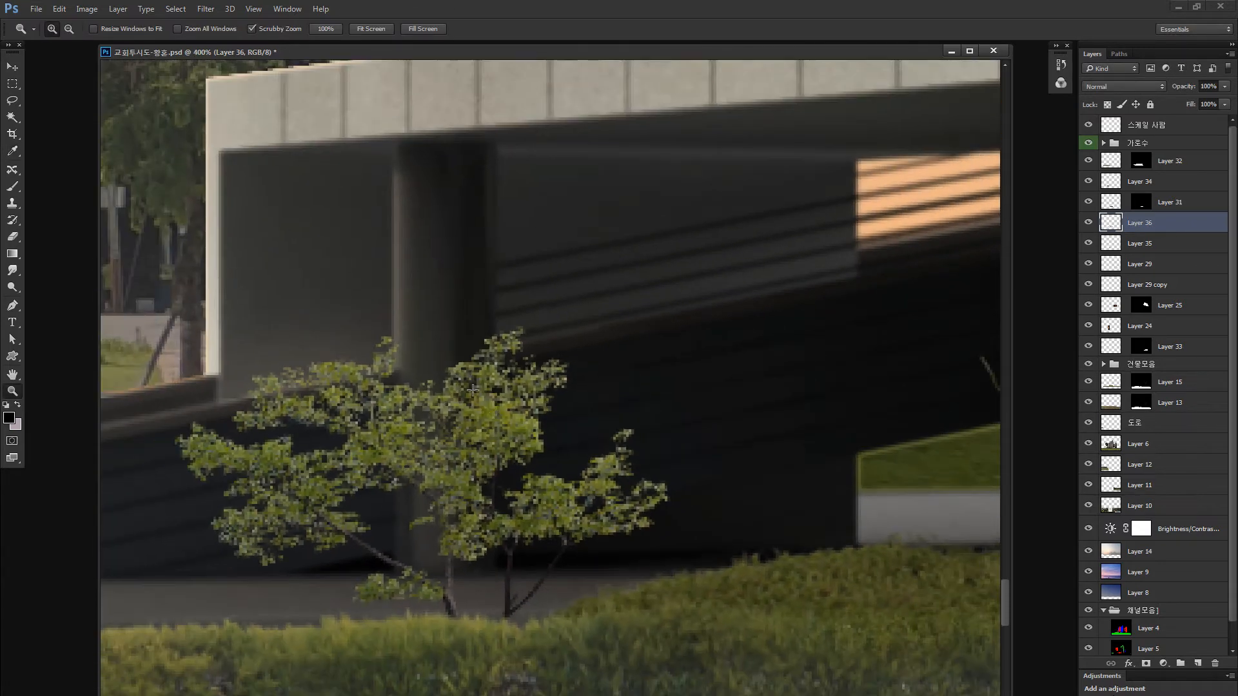
Step: Lasso the tree in front of the ramp, try a Hue/Saturation lightness of -100 on it and cancel the adjustment
key(m)
drag(486, 261, 590, 150)
key(l)
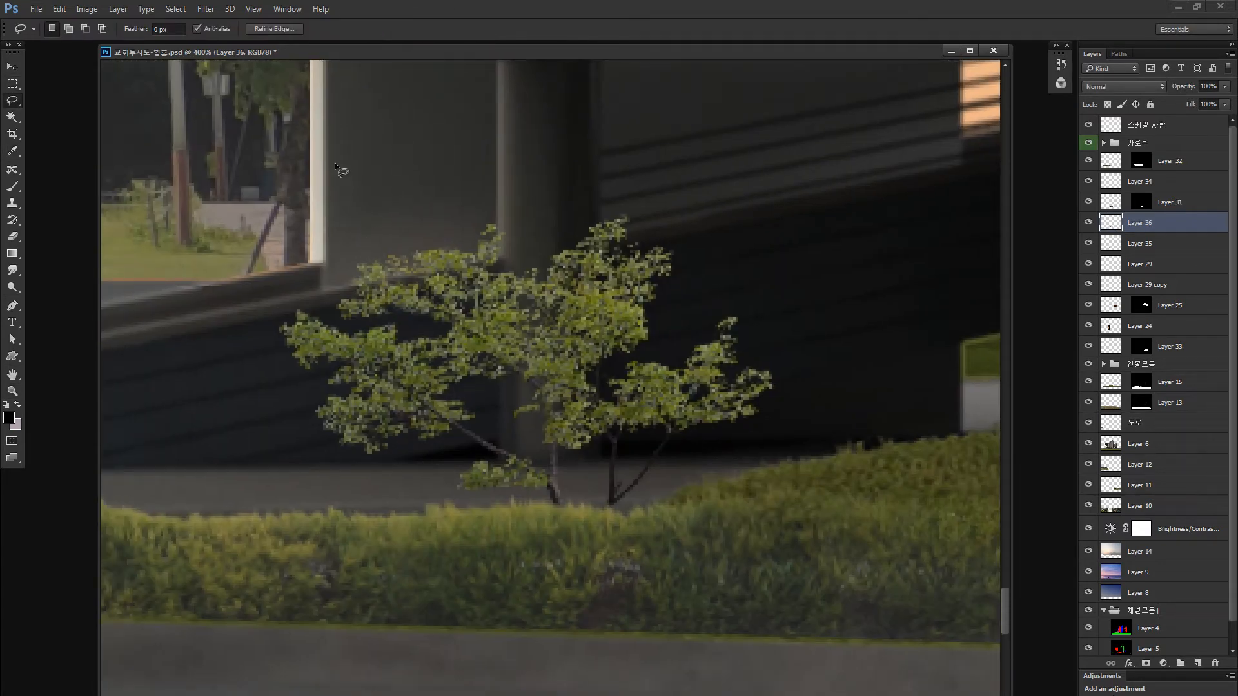
mouse_move(335, 162)
mouse_down()
mouse_move(362, 685)
mouse_move(804, 229)
mouse_move(348, 158)
mouse_up()
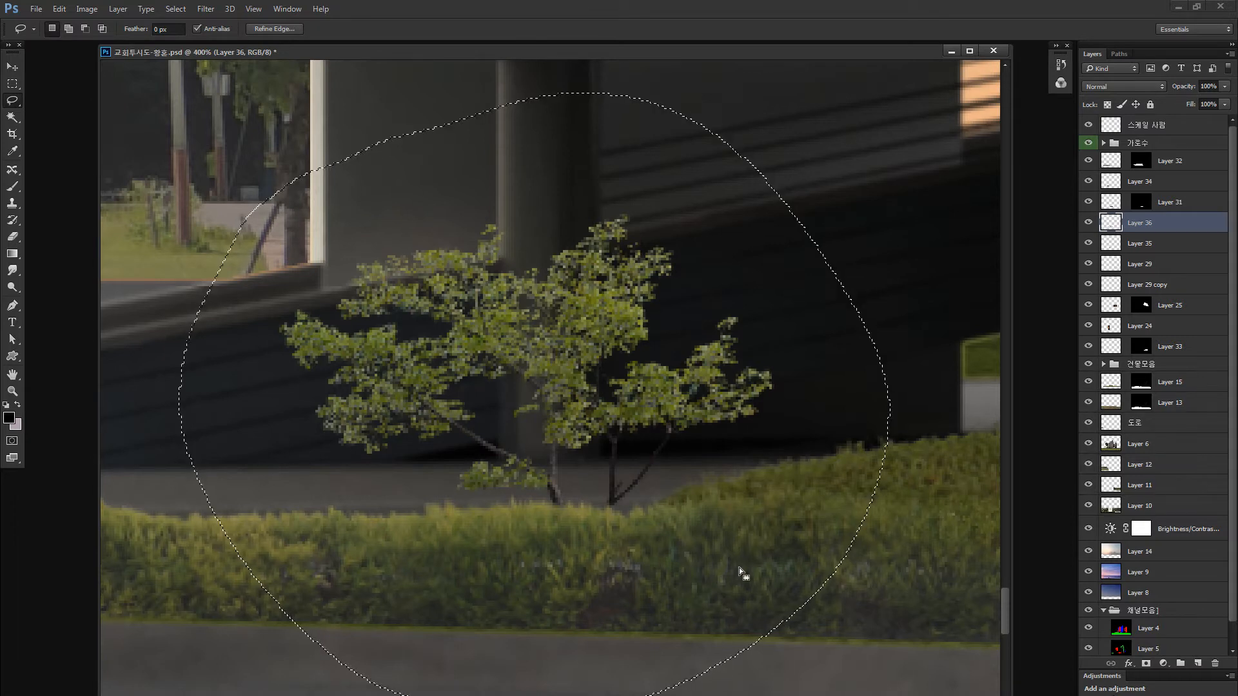
key(ctrl+h)
key(ctrl+u)
drag(742, 377, 589, 374)
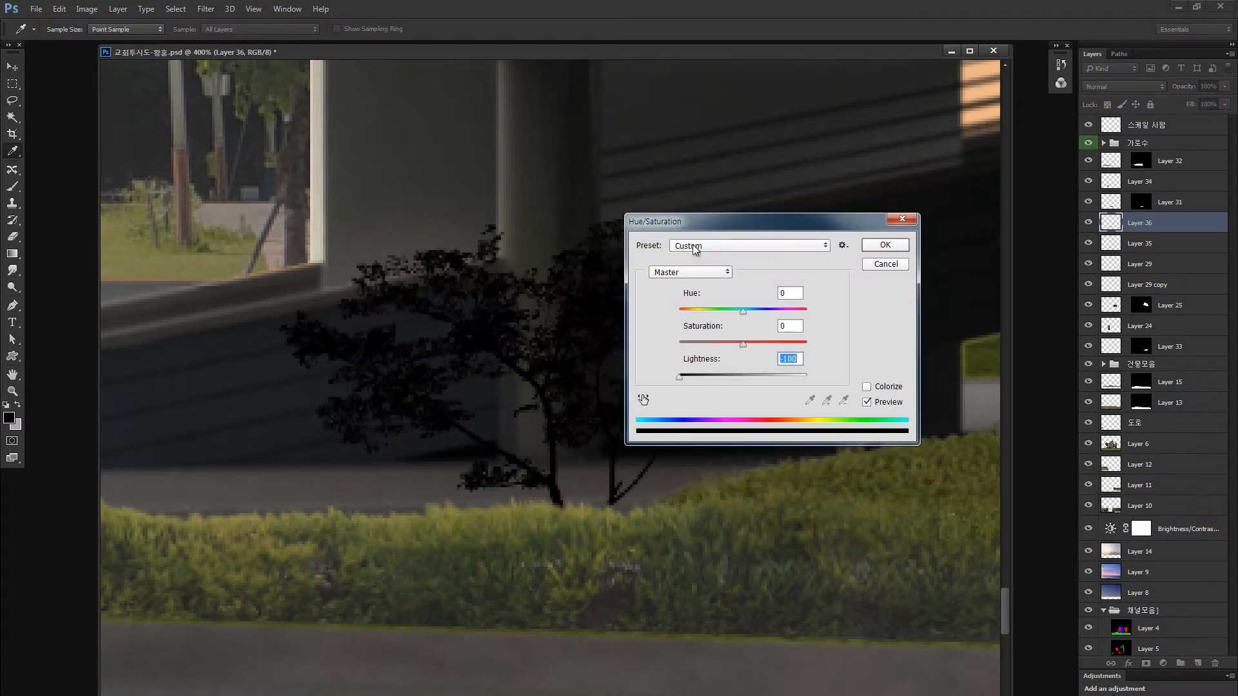
drag(740, 218, 895, 186)
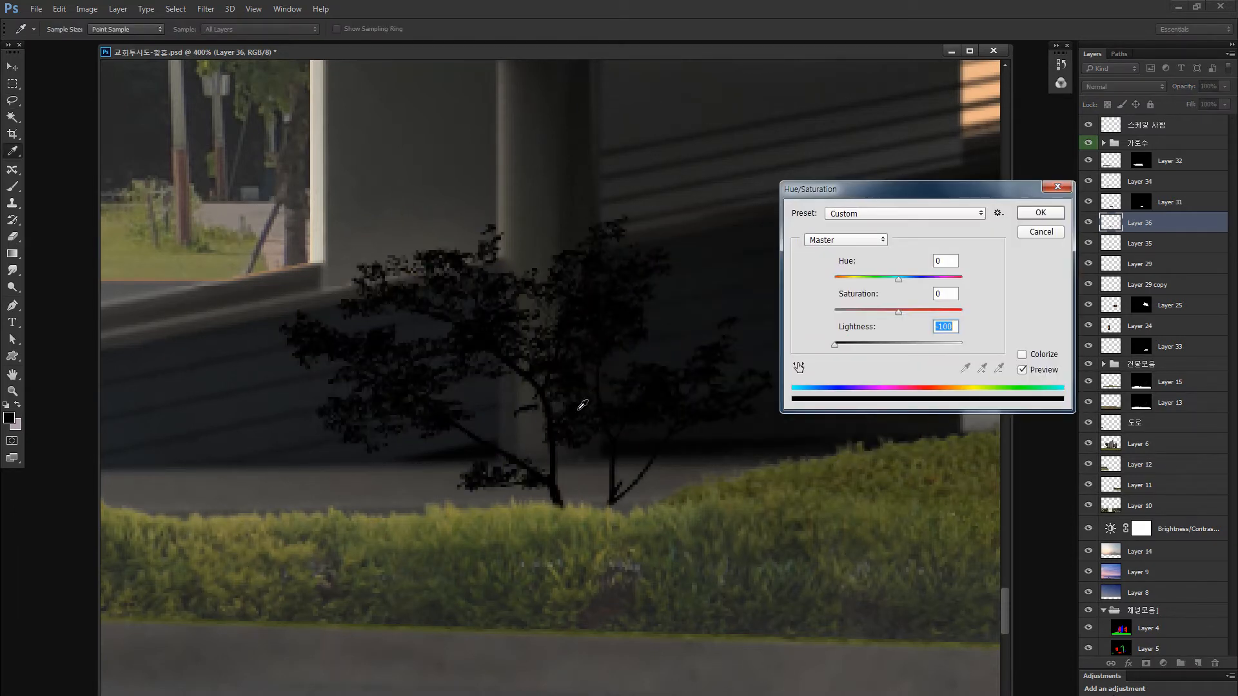
key(Escape)
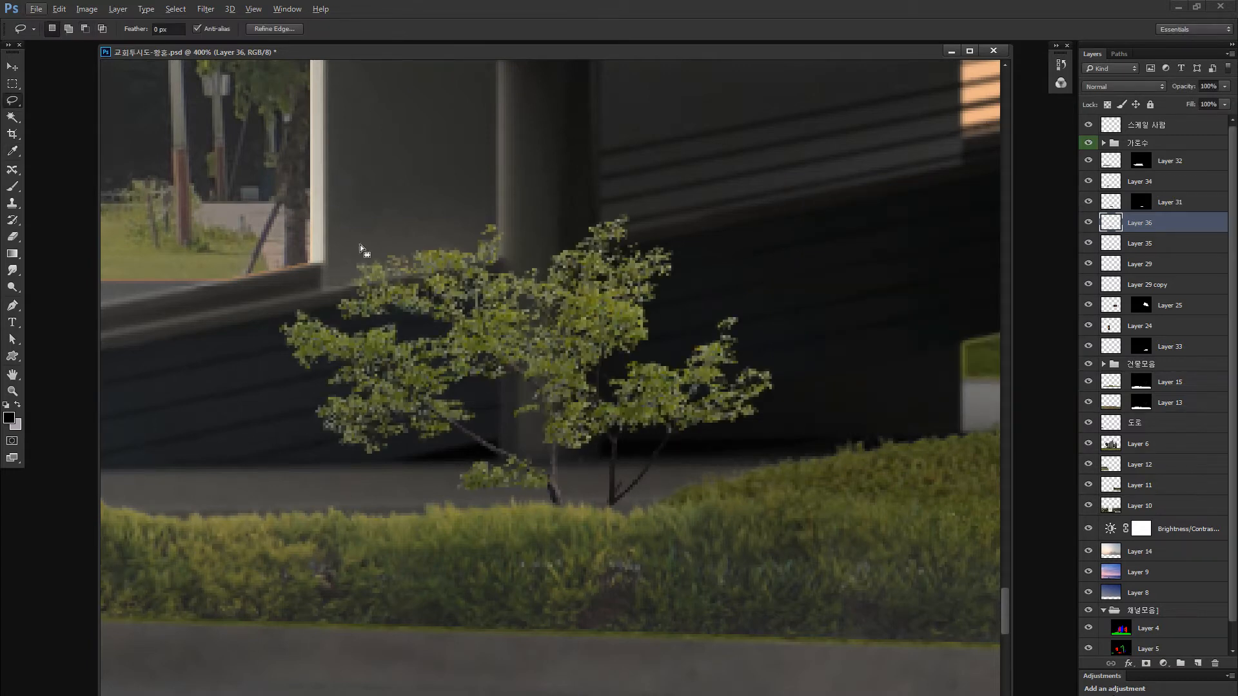
key(m)
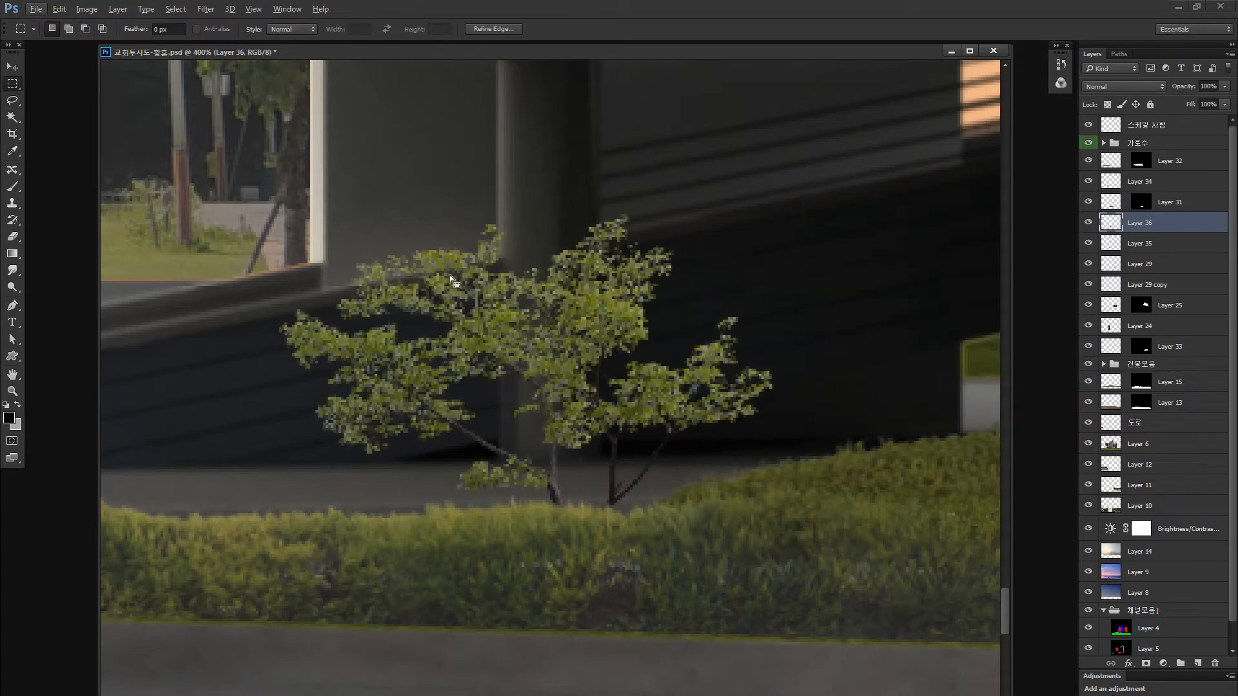
ctrl+click(1110, 223)
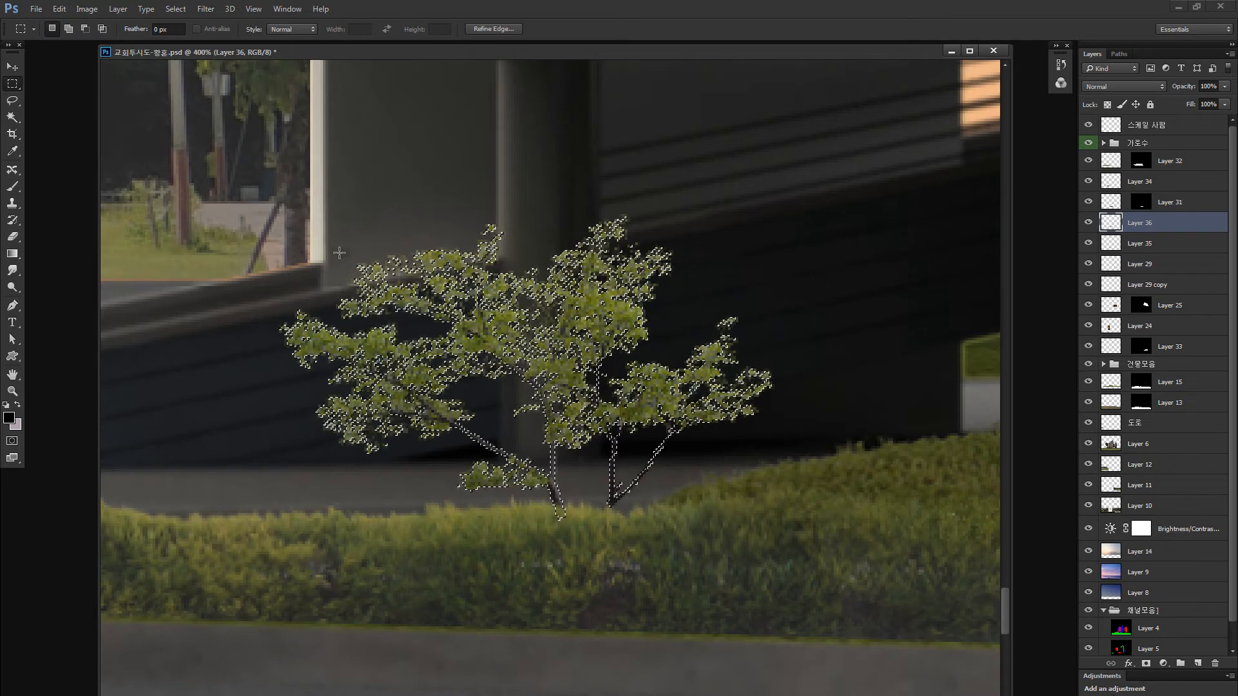
drag(213, 103, 930, 695)
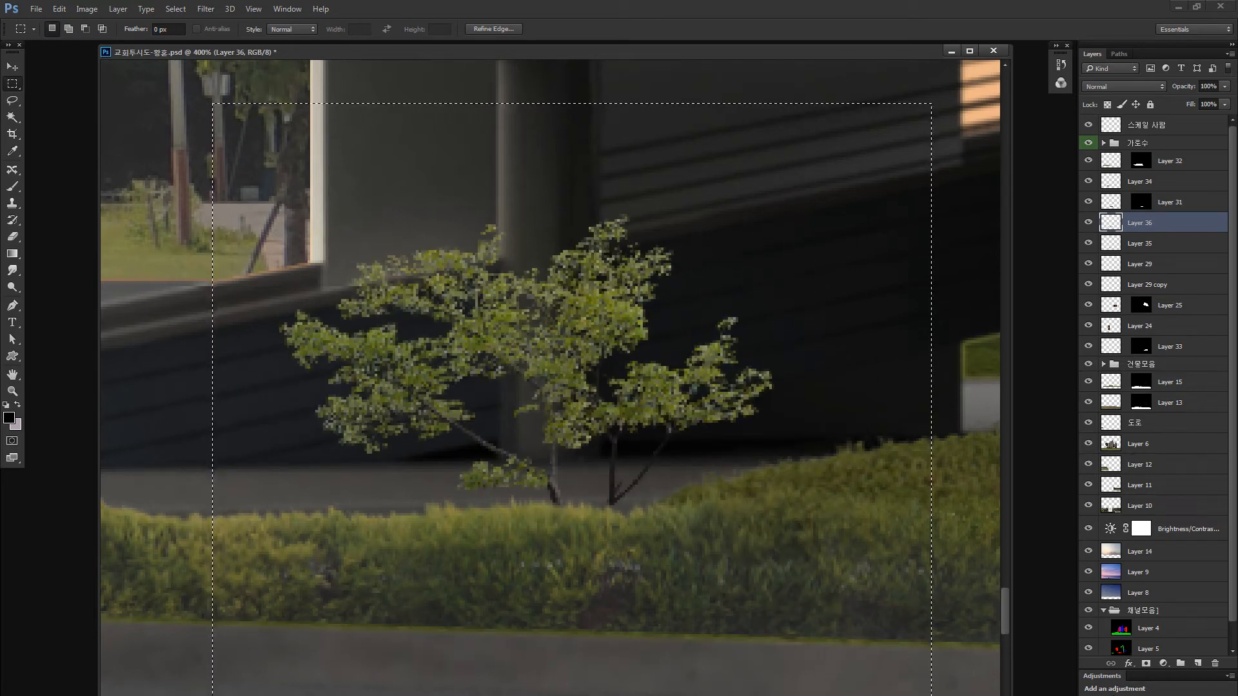
key(ctrl+d)
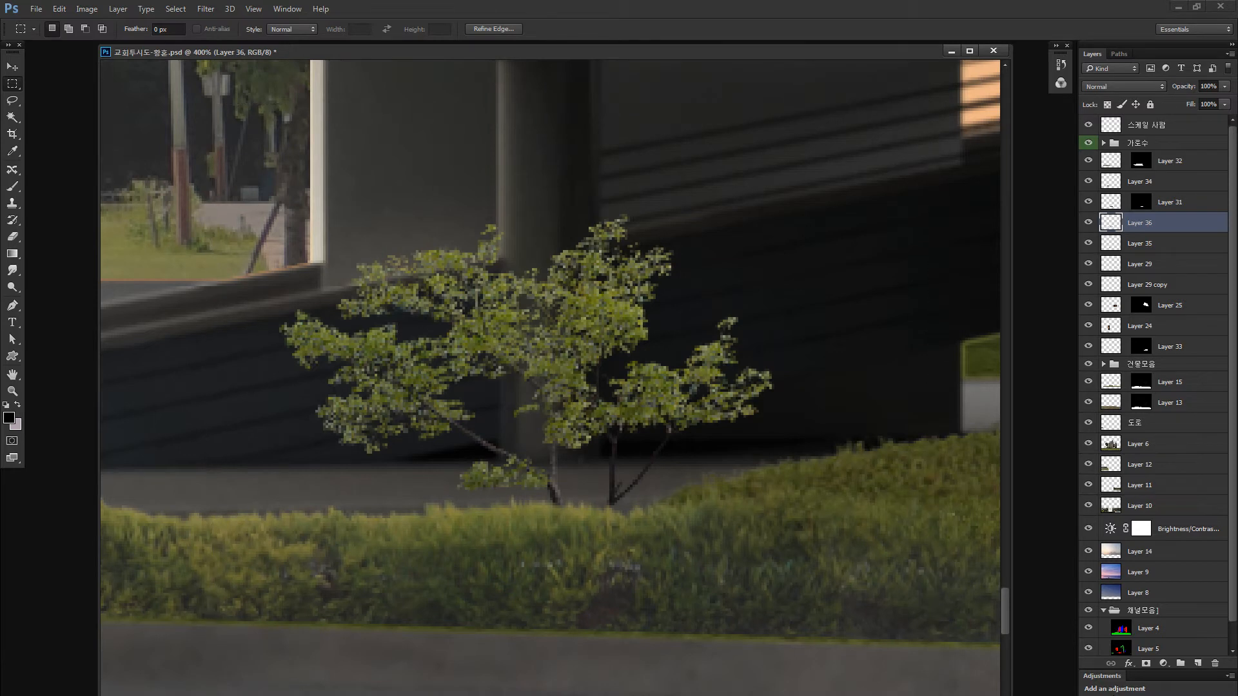
Step: Darken the Layer 36 tree with a Hue/Saturation lightness of -12
key(ctrl+u)
drag(898, 343, 891, 339)
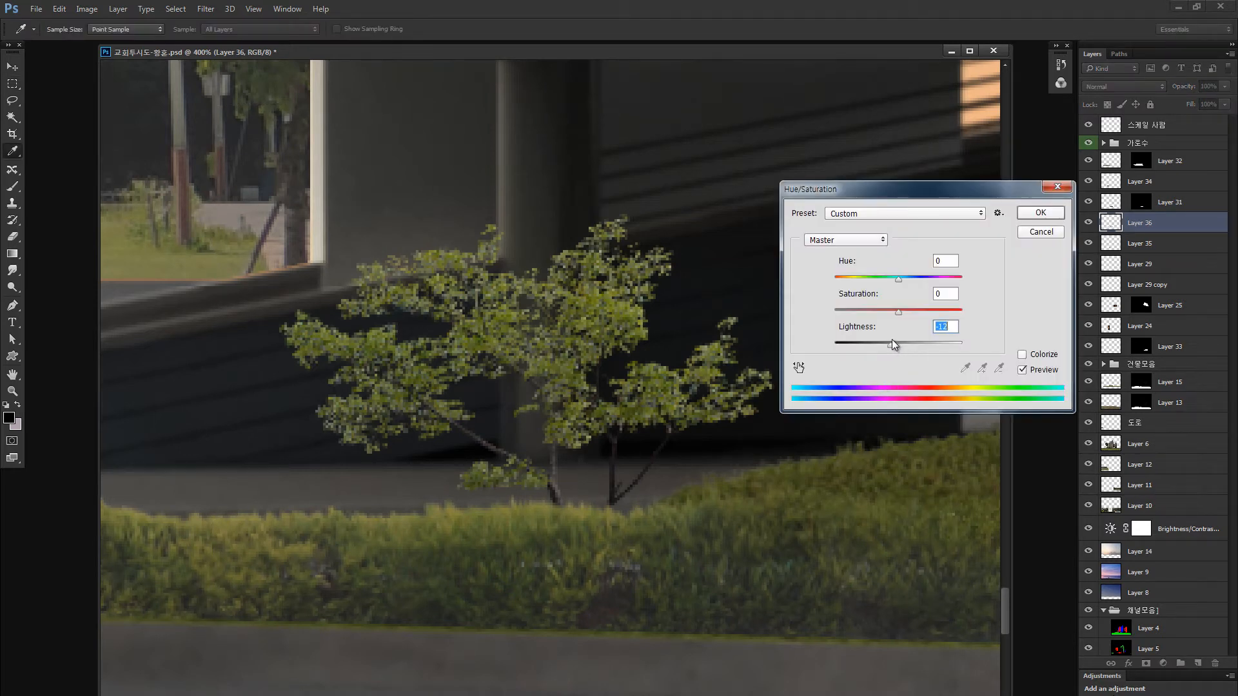
click(1040, 213)
Step: Shift the midtones of the Layer 36 tree toward red and yellow with Color Balance
key(ctrl+b)
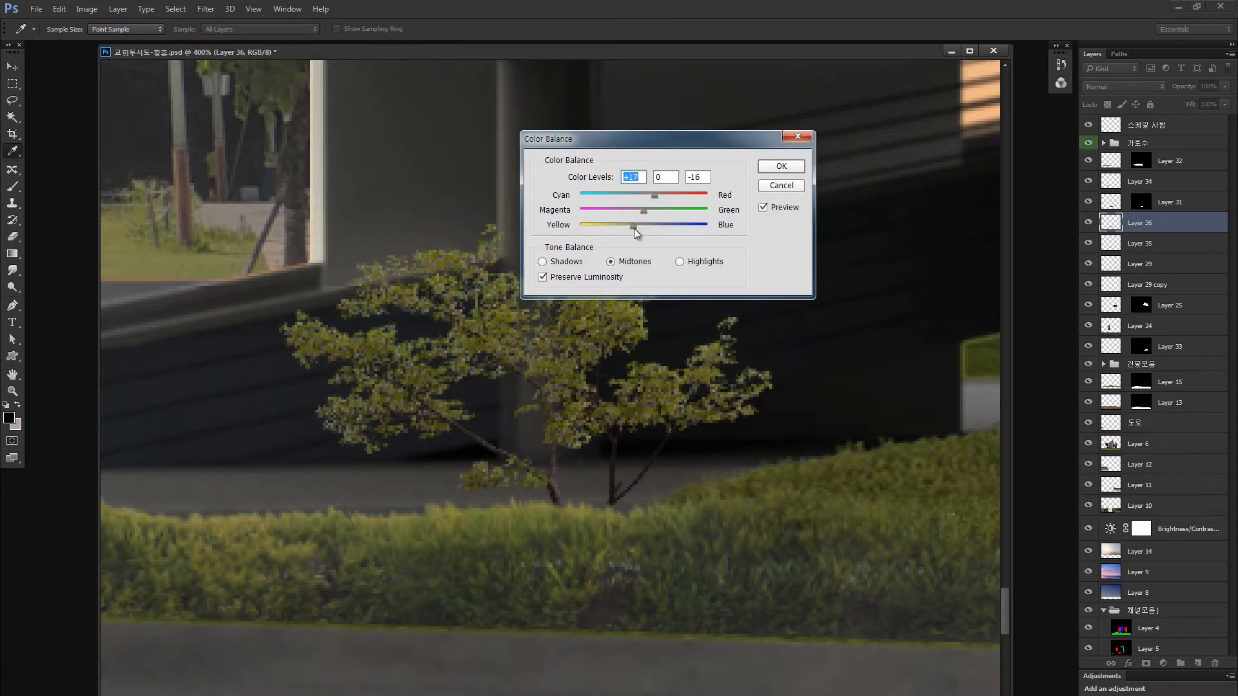
drag(636, 227, 639, 223)
click(653, 196)
click(780, 166)
key(m)
Step: Check the planting along the building's base, from the whole image to close views of the ramp and entrance
key(ctrl+minus)
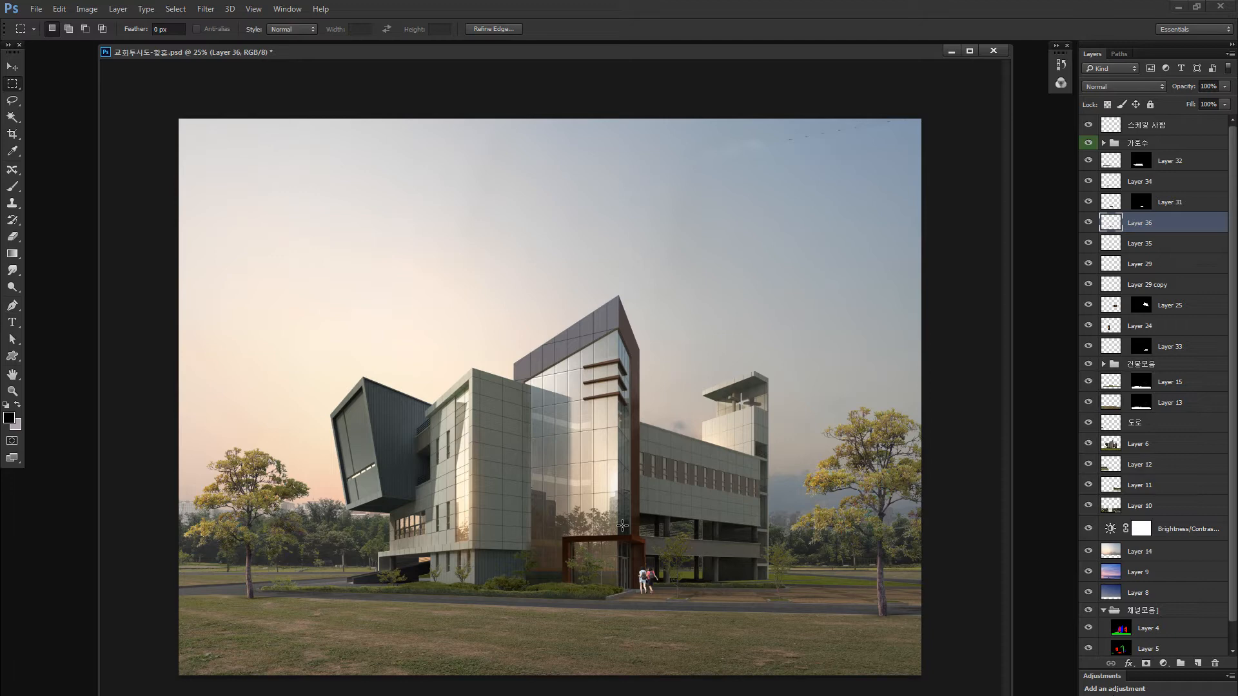
key(z)
drag(397, 578, 454, 550)
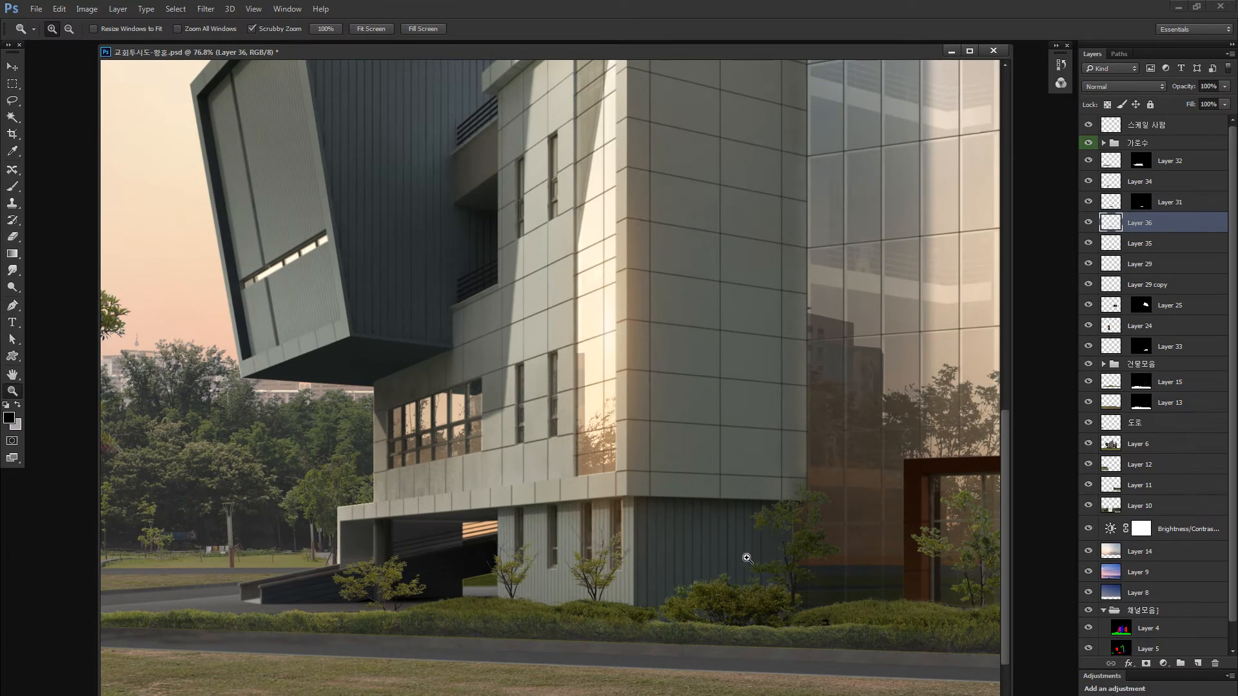
drag(645, 607, 406, 488)
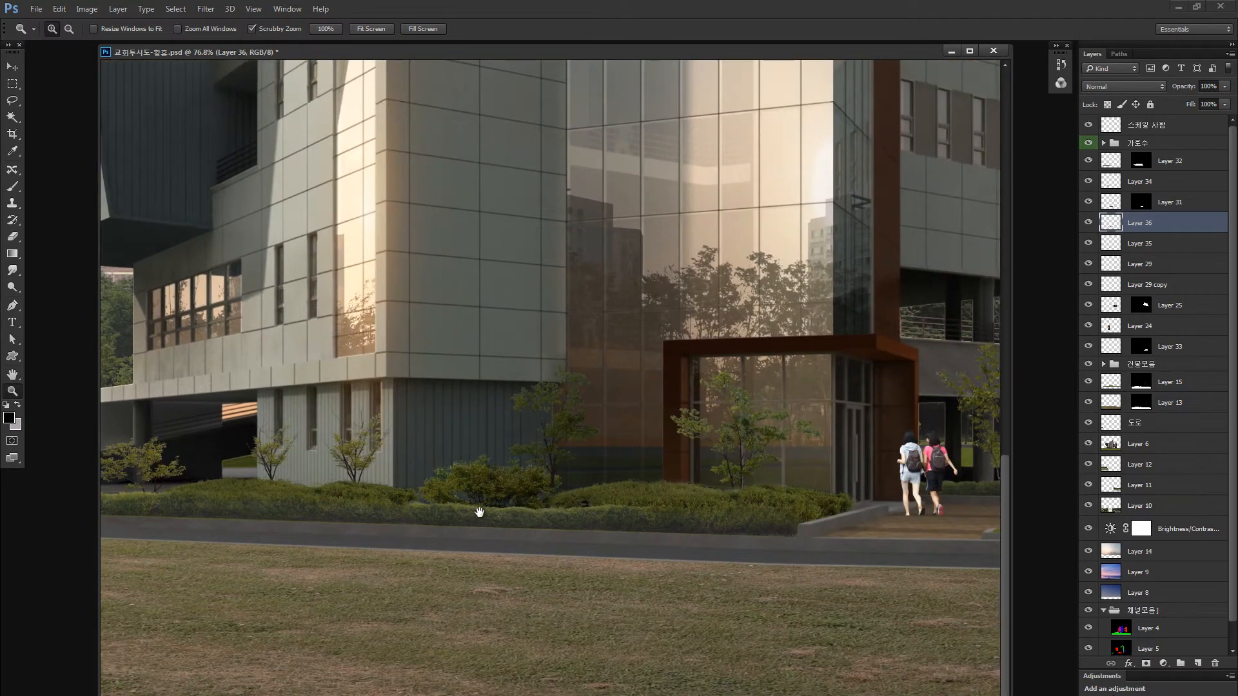
drag(478, 511, 737, 501)
drag(507, 496, 576, 506)
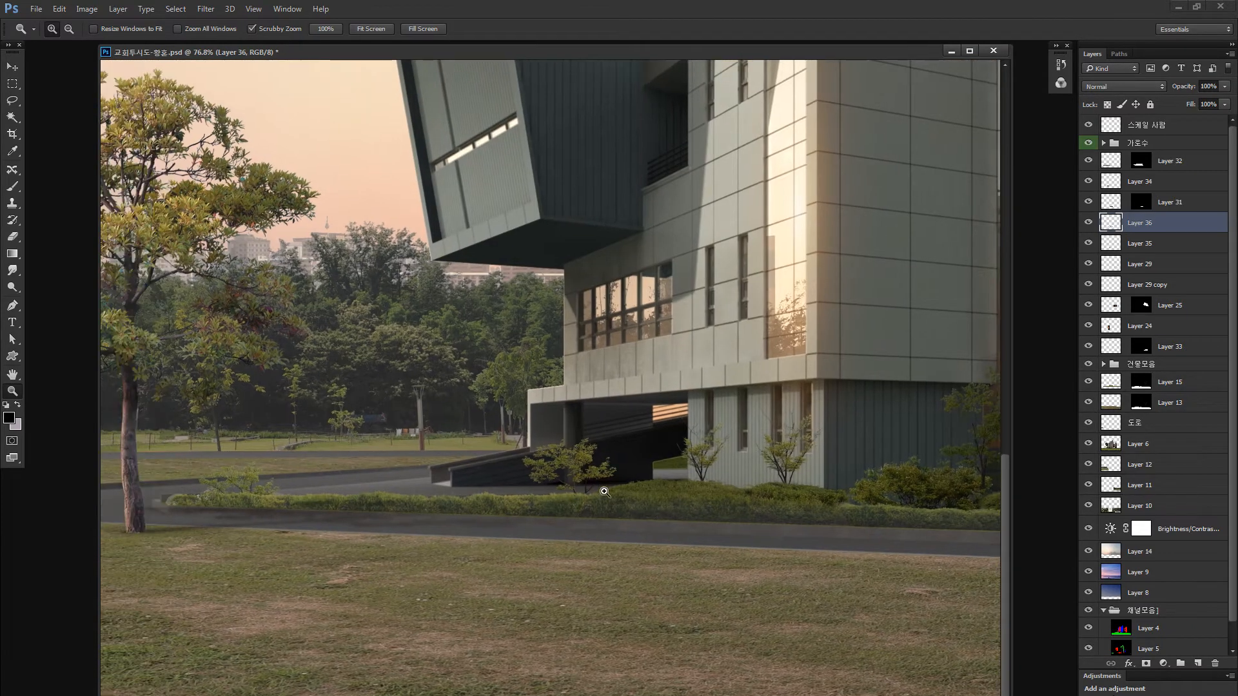
Step: Select the Layer 32 shrubs and erase along the hedge at the building's base with a 60 px eraser at 55% opacity
key(v)
drag(687, 512, 406, 494)
drag(677, 493, 679, 485)
key(e)
scroll(611, 475, up, 2)
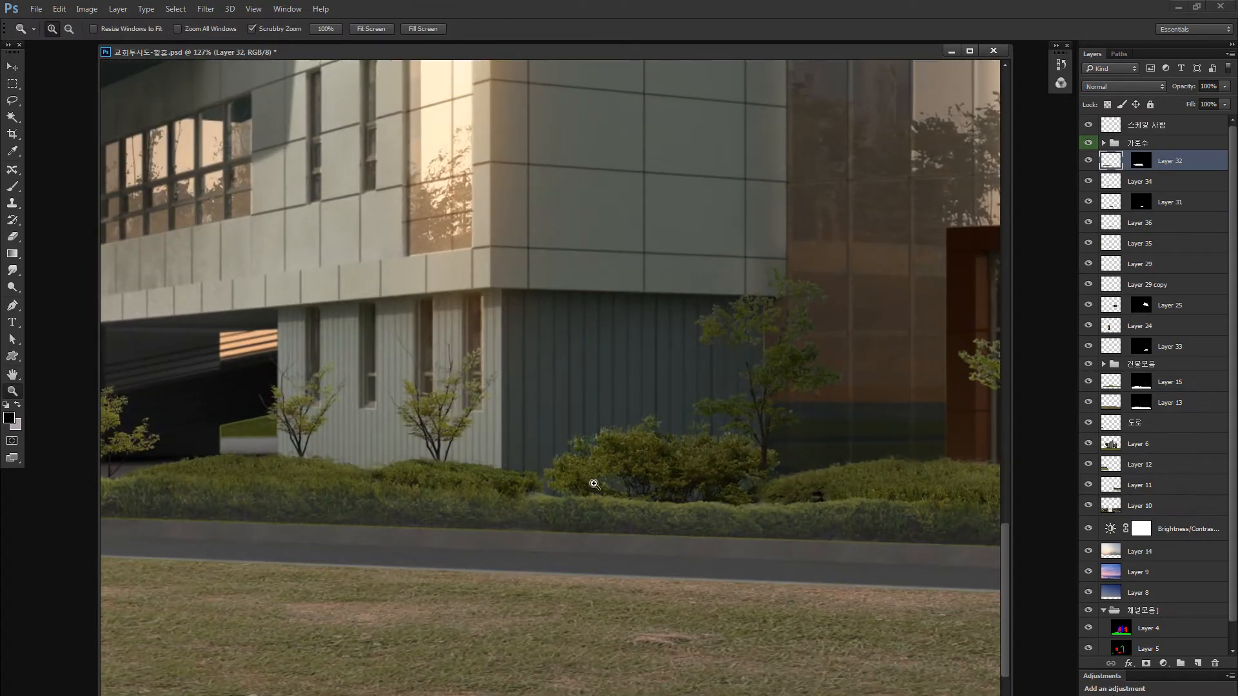
drag(497, 484, 967, 500)
scroll(884, 554, down, 5)
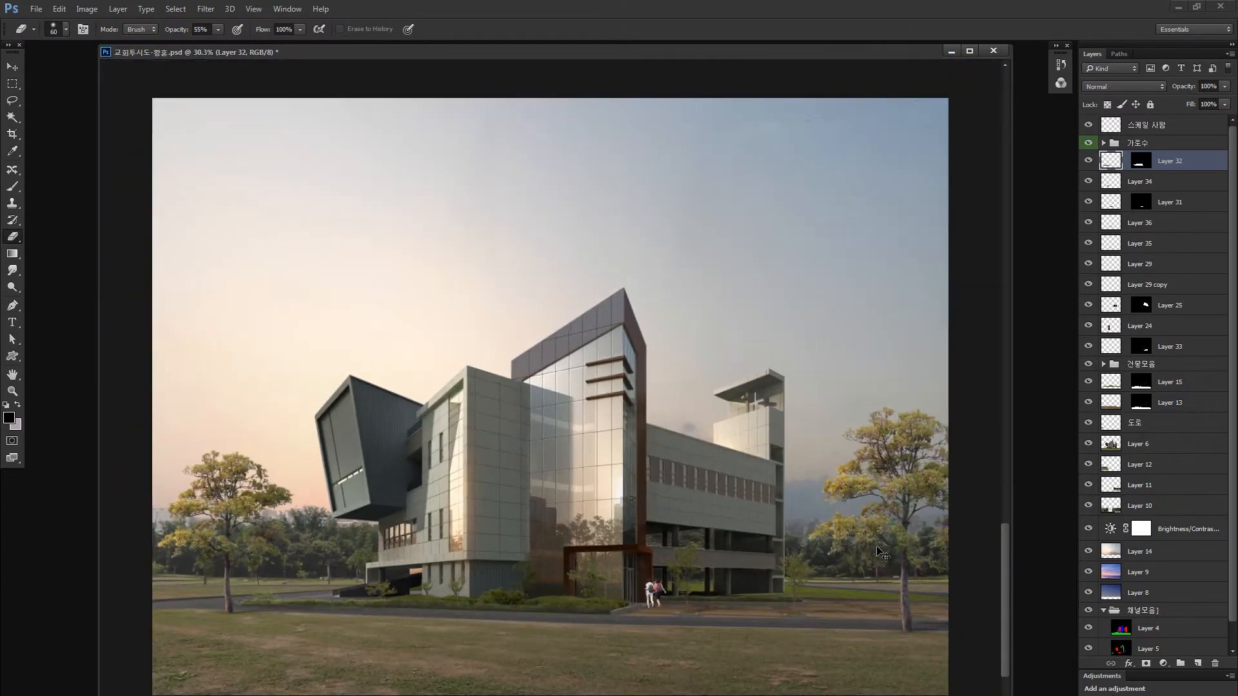
scroll(877, 548, down, 1)
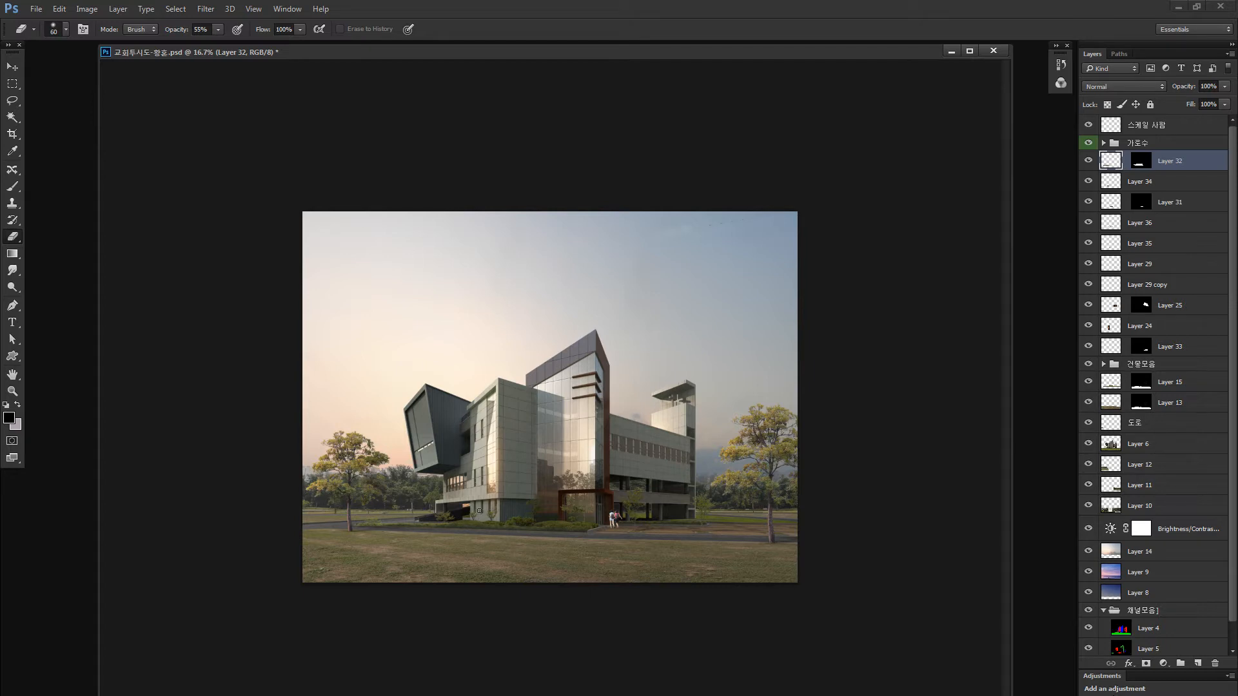
Step: Switch to ACDSee and look through the 새로운 폴더 folder for planting source images
key(z)
drag(479, 511, 494, 597)
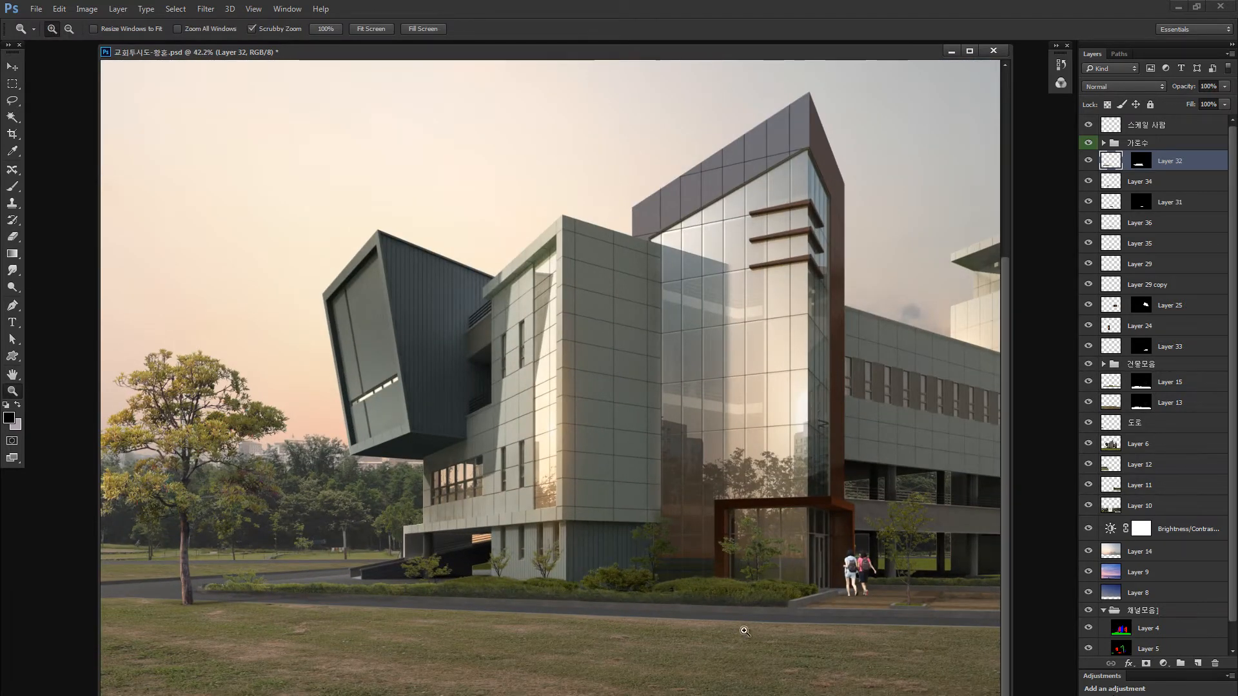
key(alt+Tab)
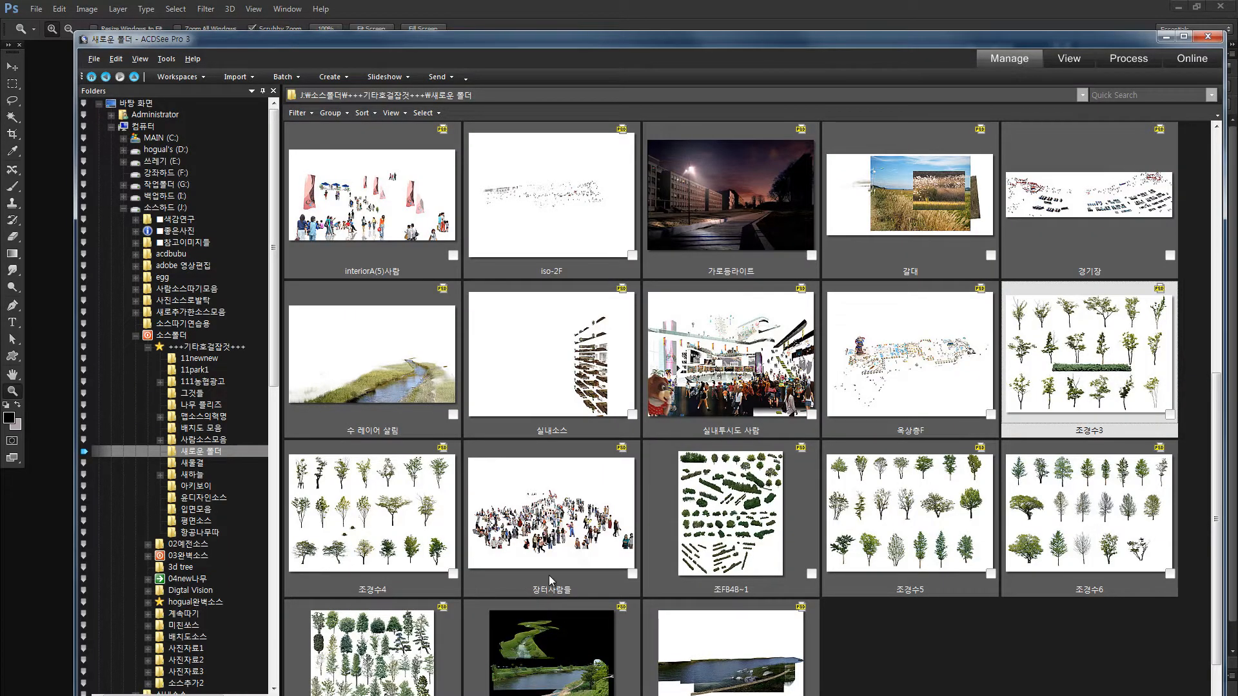
click(744, 553)
scroll(744, 553, up, 5)
scroll(744, 553, down, 6)
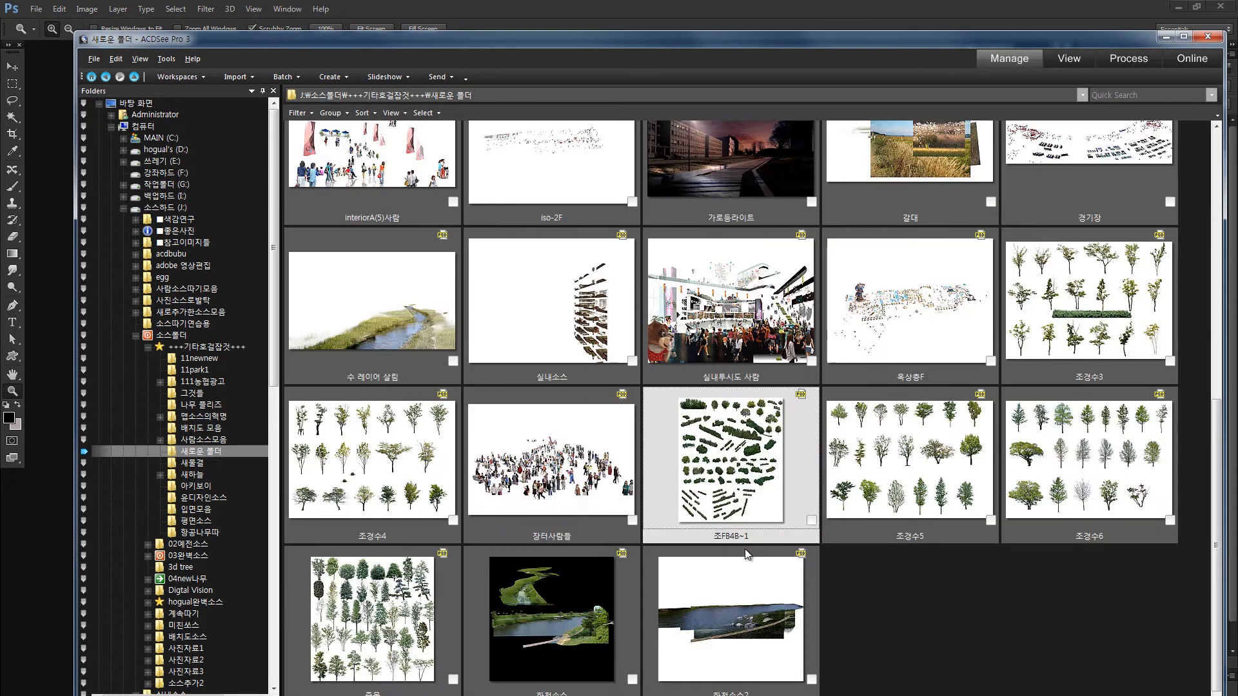
scroll(744, 548, up, 10)
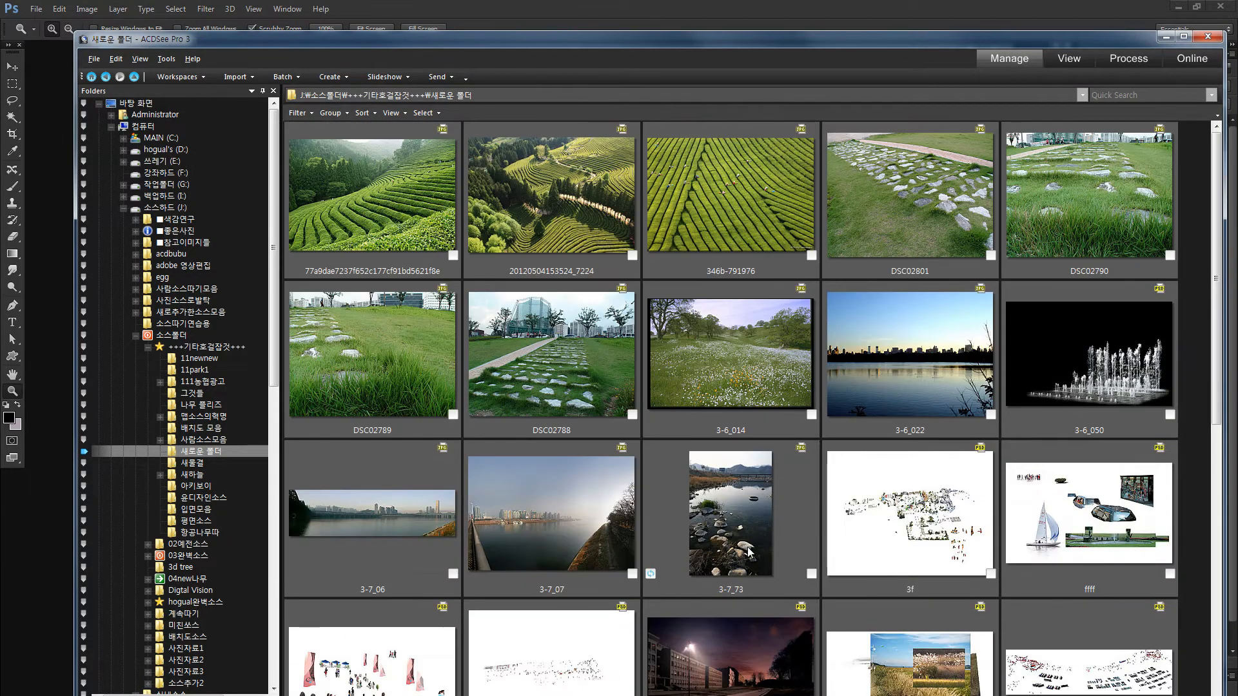
Step: Find the 그나마좋은조감나무들 planting file in the +++기타호걸잡것+++ folder and open it in Photoshop
click(215, 346)
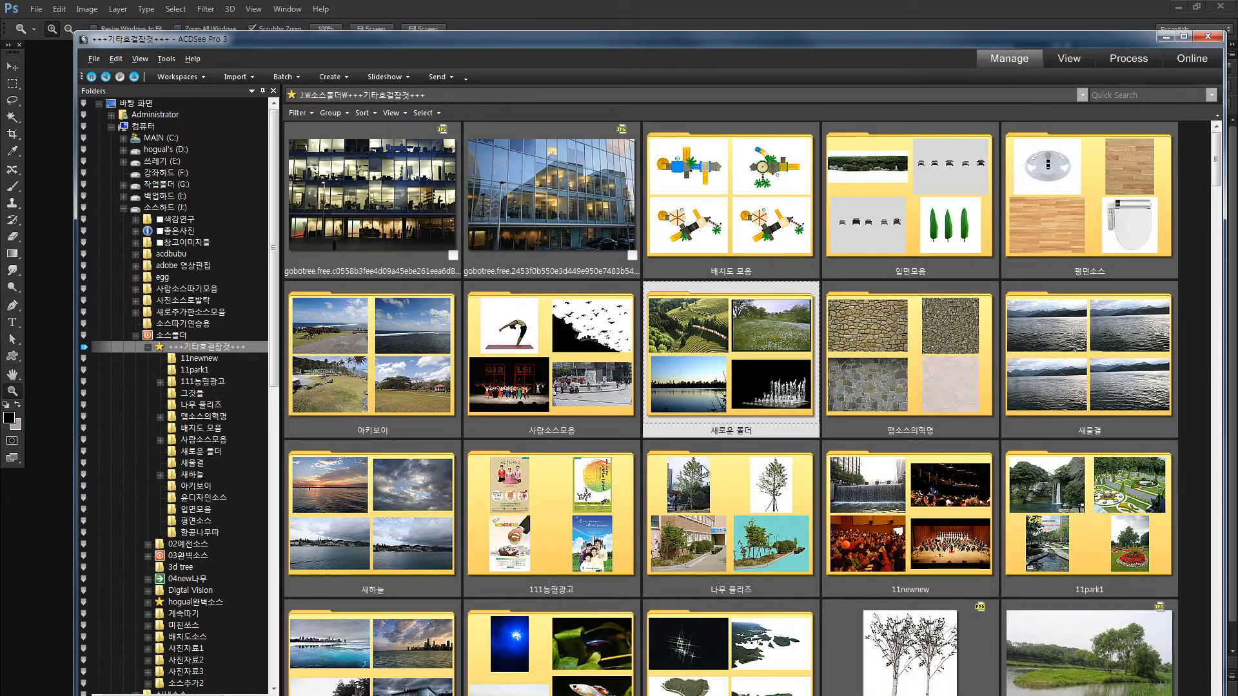
scroll(703, 469, down, 10)
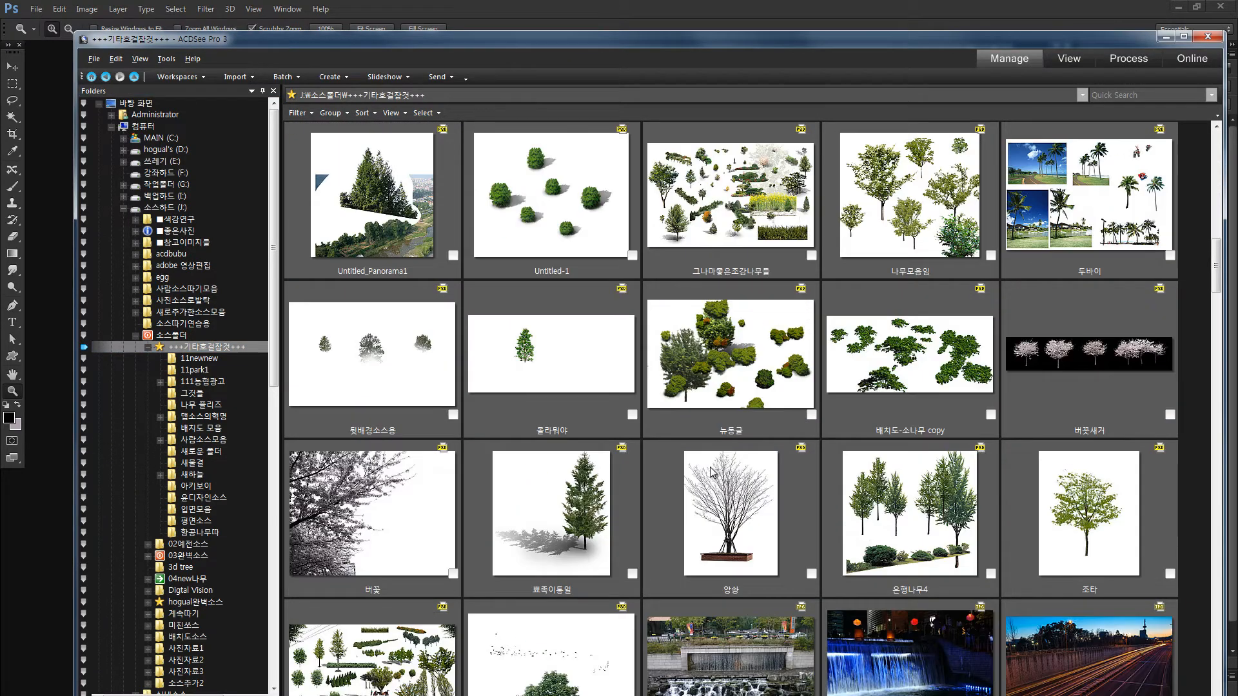
scroll(713, 472, up, 1)
click(771, 373)
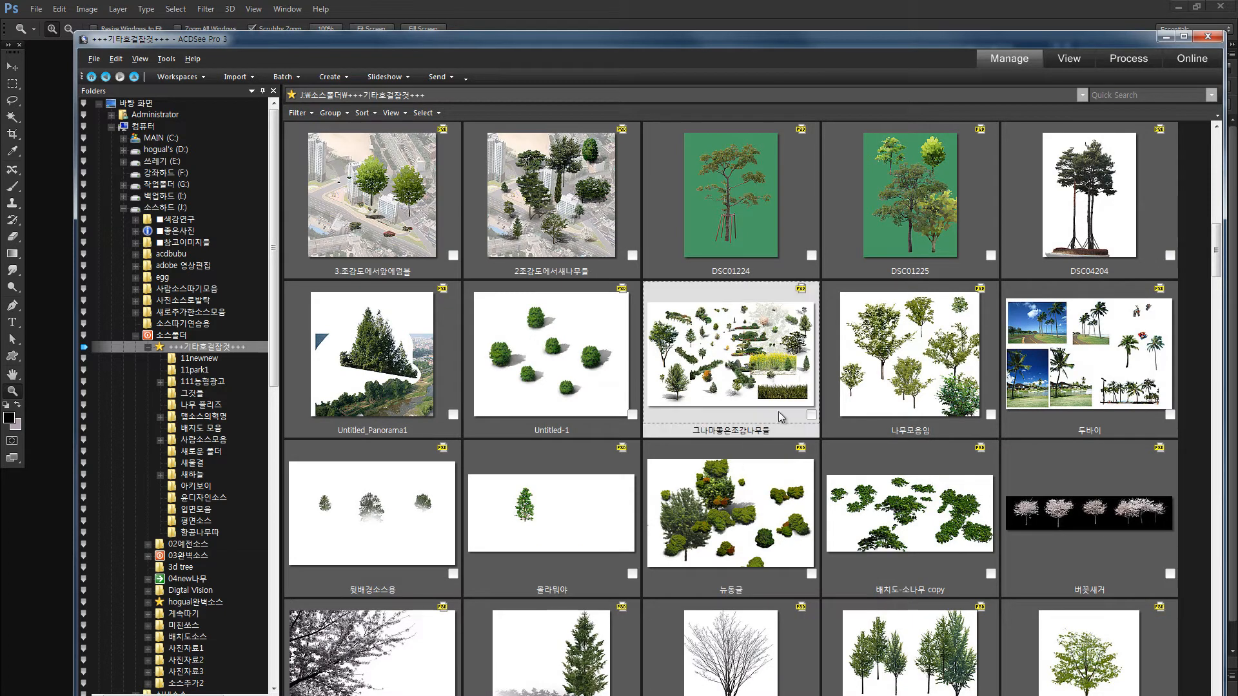
drag(740, 379, 46, 530)
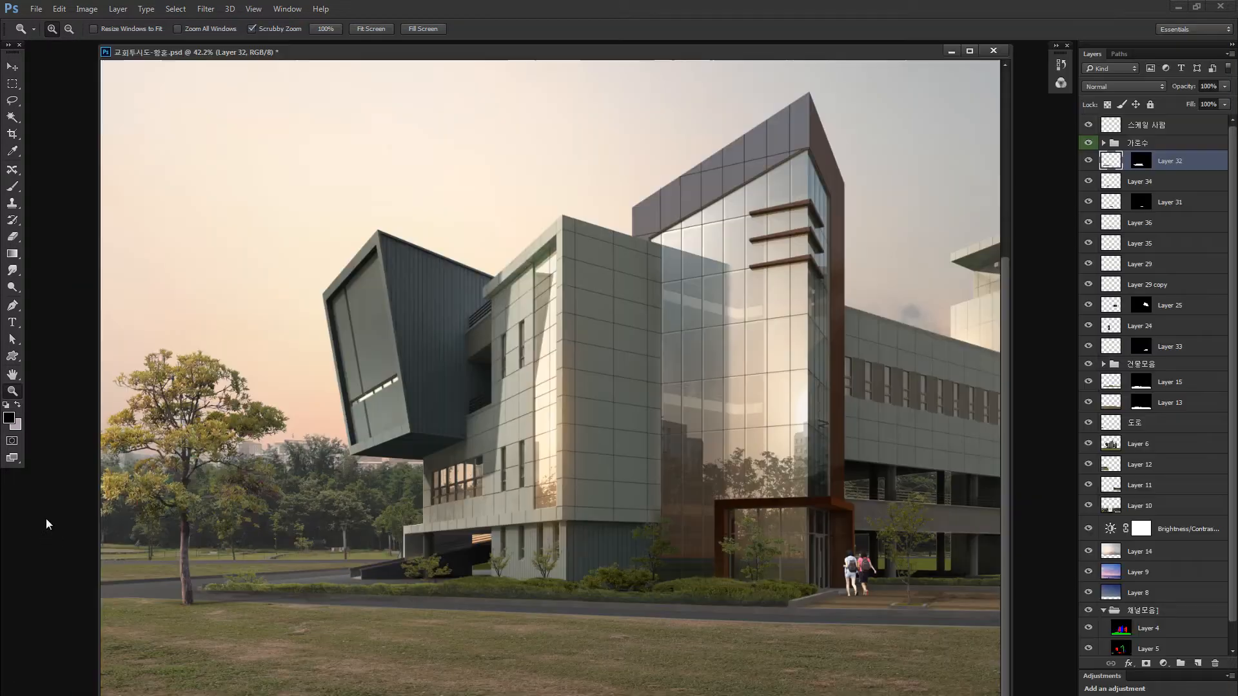
Step: Separate the flower-bed garden cutout from the yellow flower field by moving it left and the field lower
key(v)
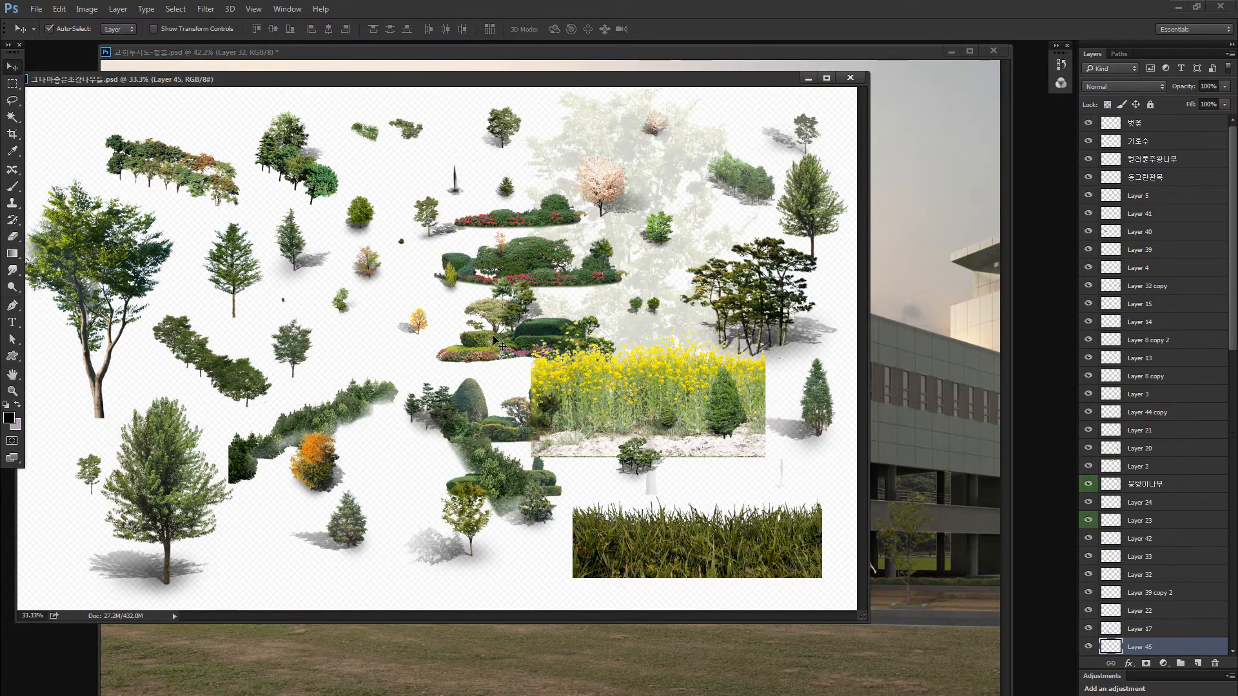
drag(496, 341, 390, 340)
key(z)
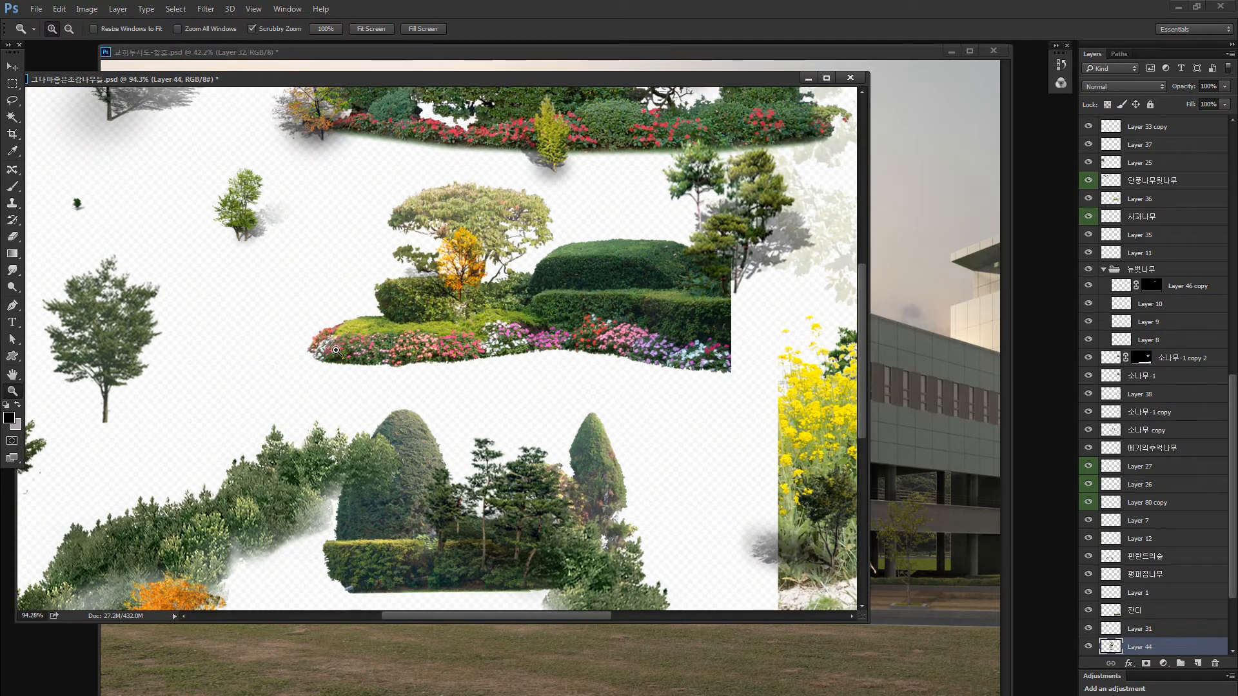
drag(678, 396, 418, 339)
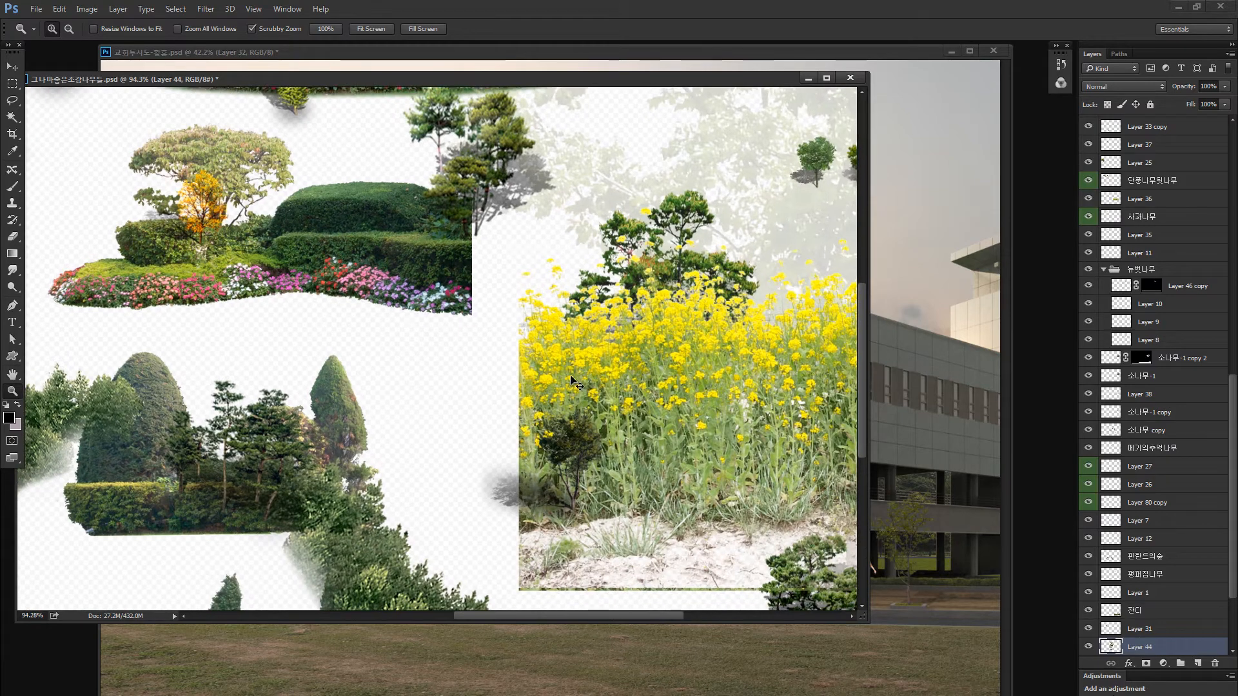
key(v)
drag(621, 365, 598, 467)
drag(442, 337, 669, 398)
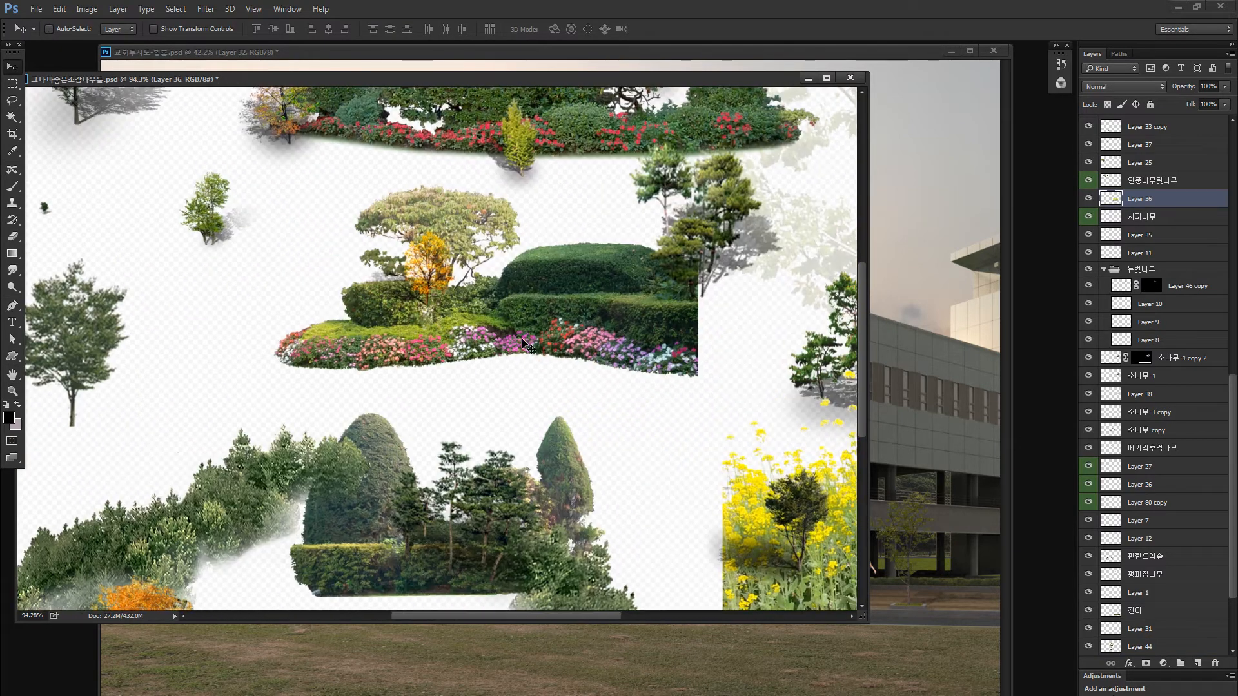
drag(528, 339, 531, 359)
key(ctrl+z)
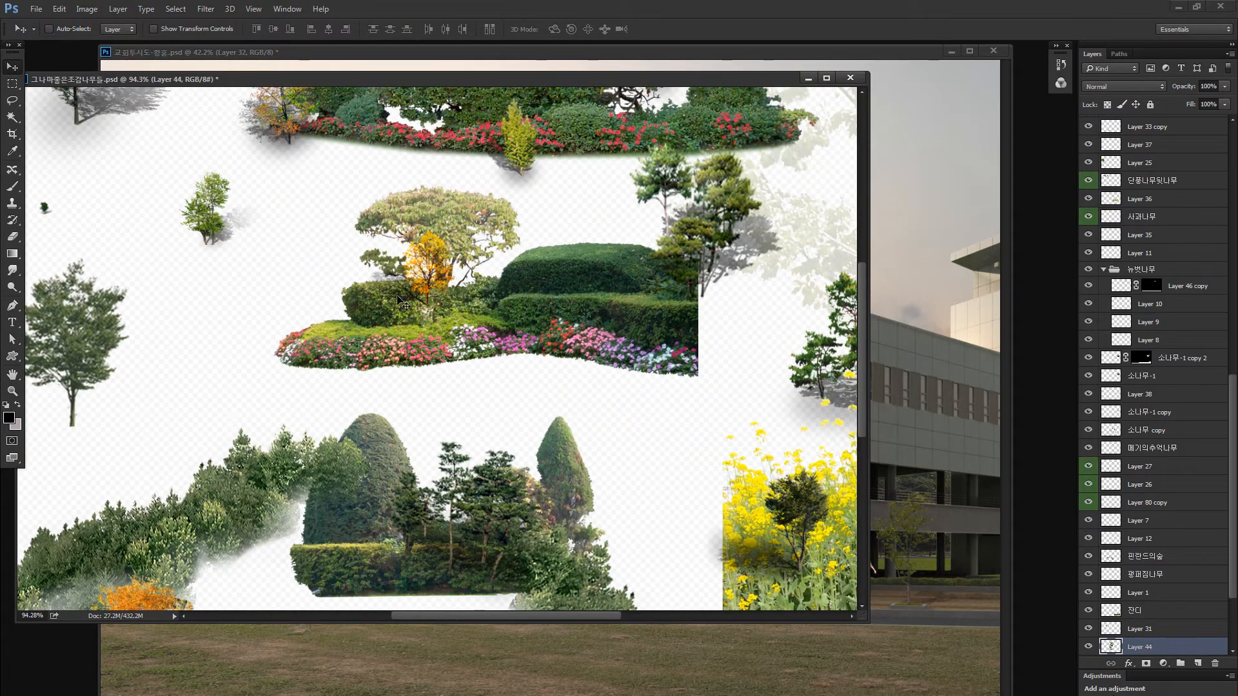
Step: Lasso the strip of flowers along the front of the garden cutout with a 5 px feather
key(l)
key(Return)
text(5)
key(Return)
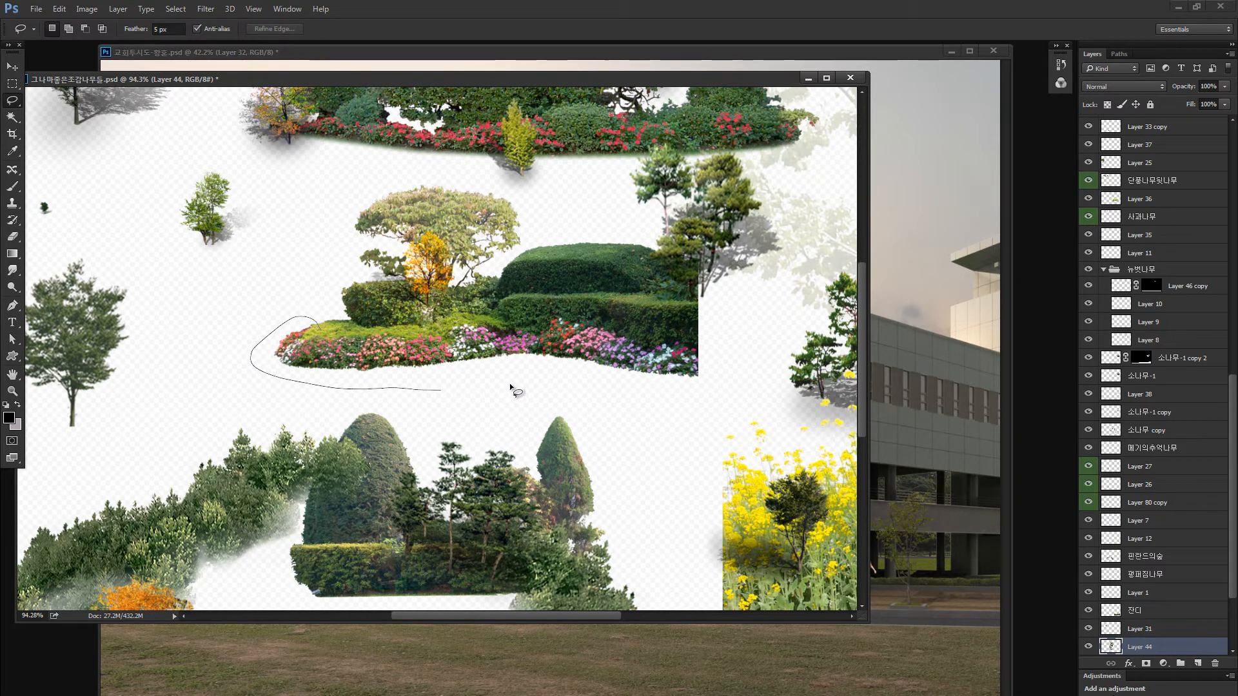
mouse_move(509, 386)
mouse_down()
mouse_move(669, 398)
mouse_move(745, 379)
mouse_up()
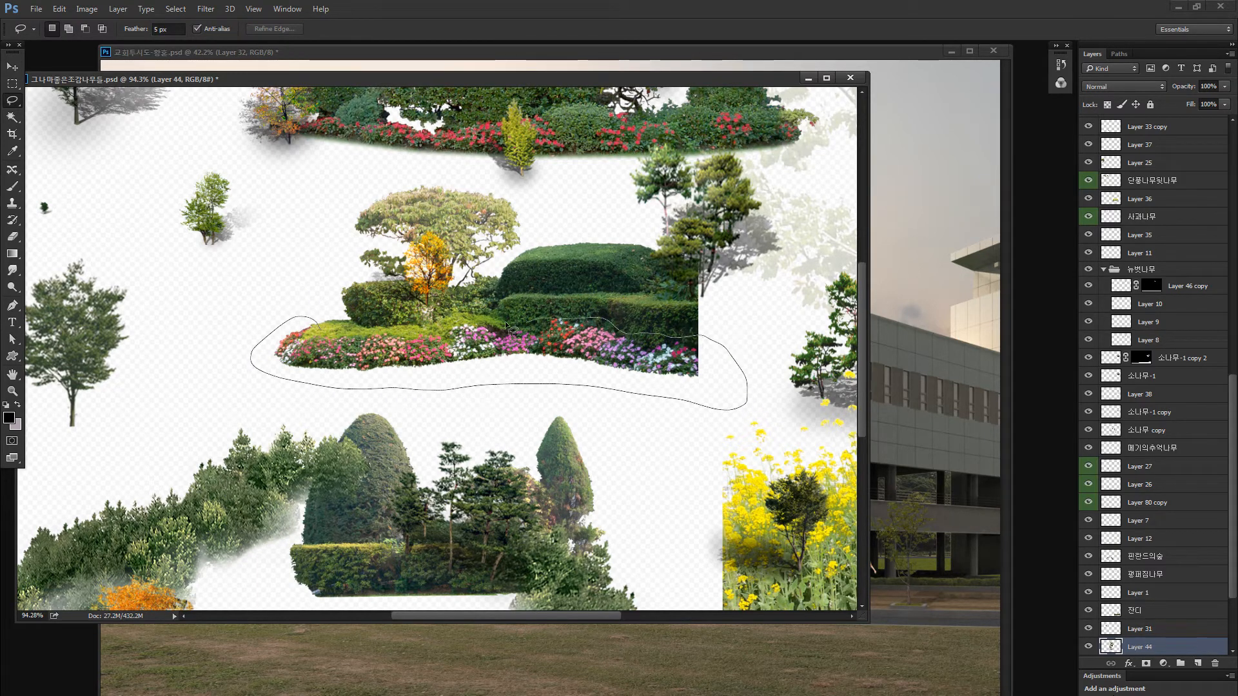
drag(507, 326, 429, 330)
drag(330, 330, 322, 329)
Step: Copy the selected flower strip into the church image and place it in front of the hedge near the ramp
mouse_move(439, 355)
mouse_down()
mouse_move(584, 465)
mouse_move(547, 627)
mouse_move(510, 670)
mouse_up()
drag(578, 653, 493, 587)
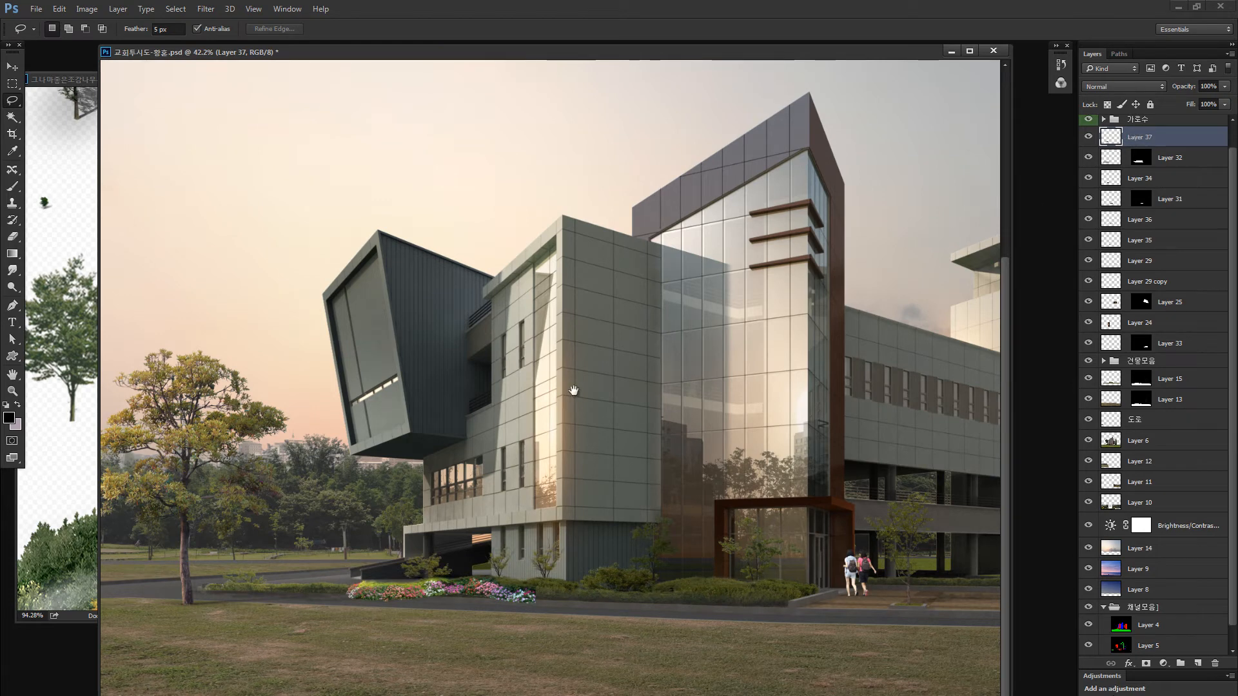
drag(448, 428, 689, 276)
Step: Scale the flower strip down to a little over half its width
key(ctrl+t)
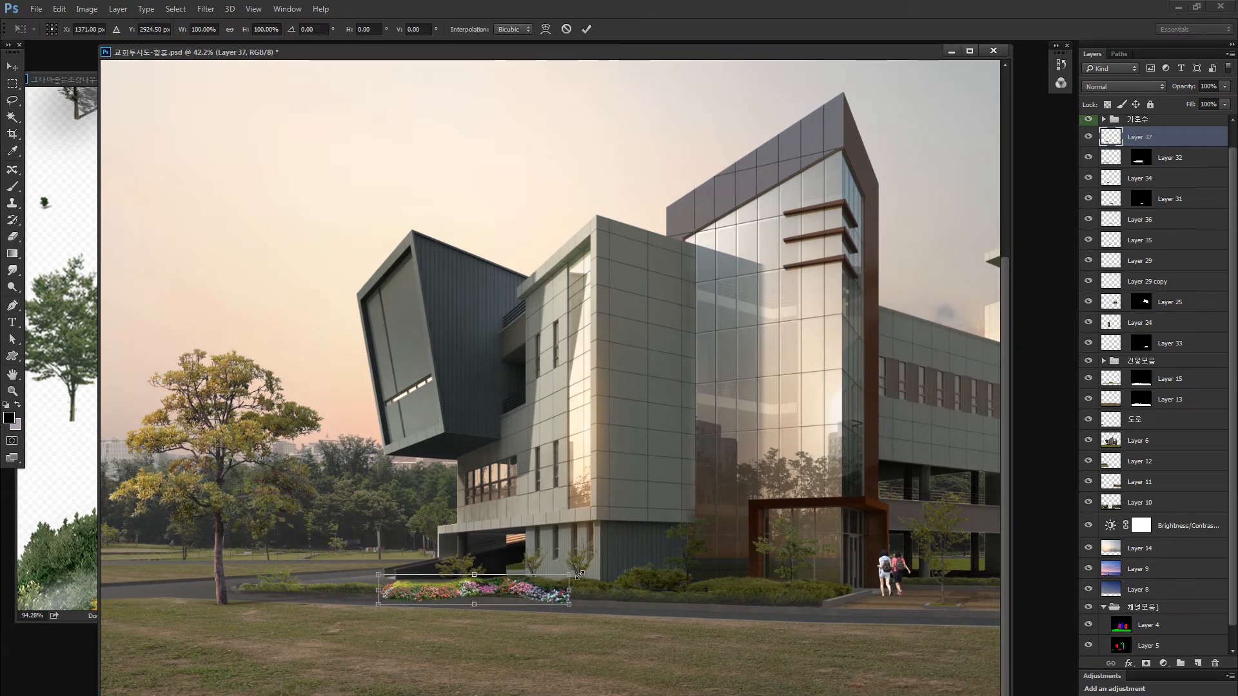
drag(569, 575, 486, 582)
key(Return)
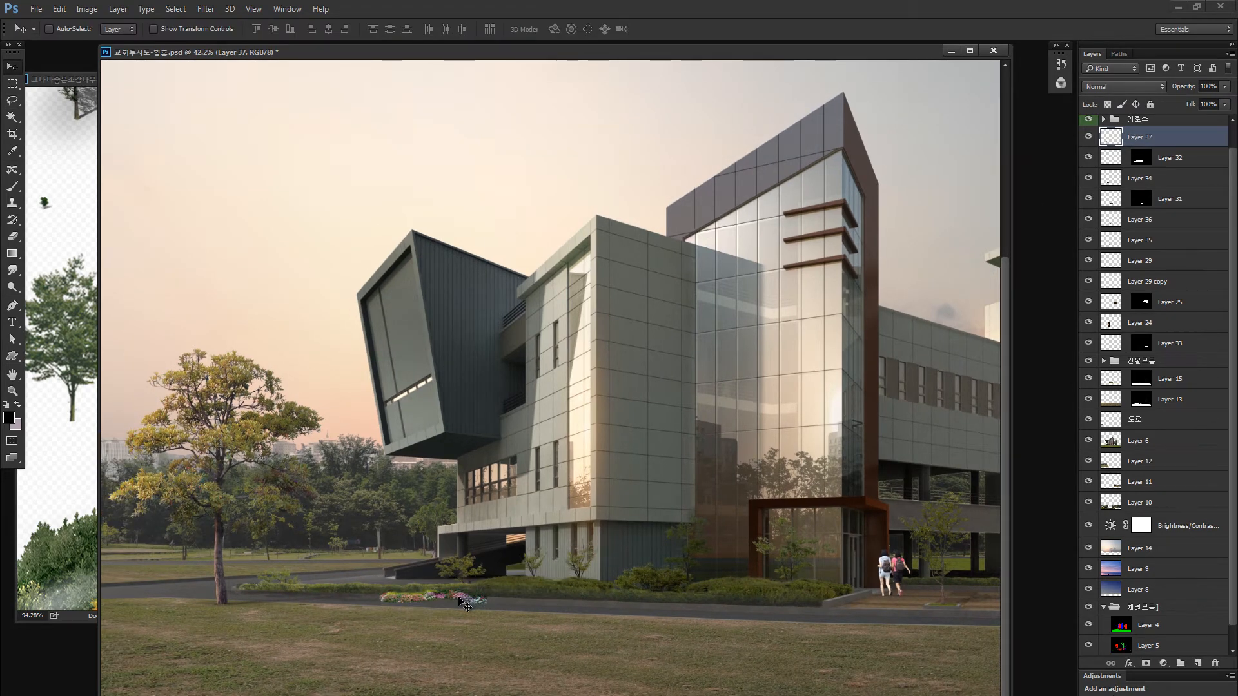
Step: Collapse and hide the 가로수 group and hide the 스케일 사람 layer
click(438, 606)
key(ctrl+z)
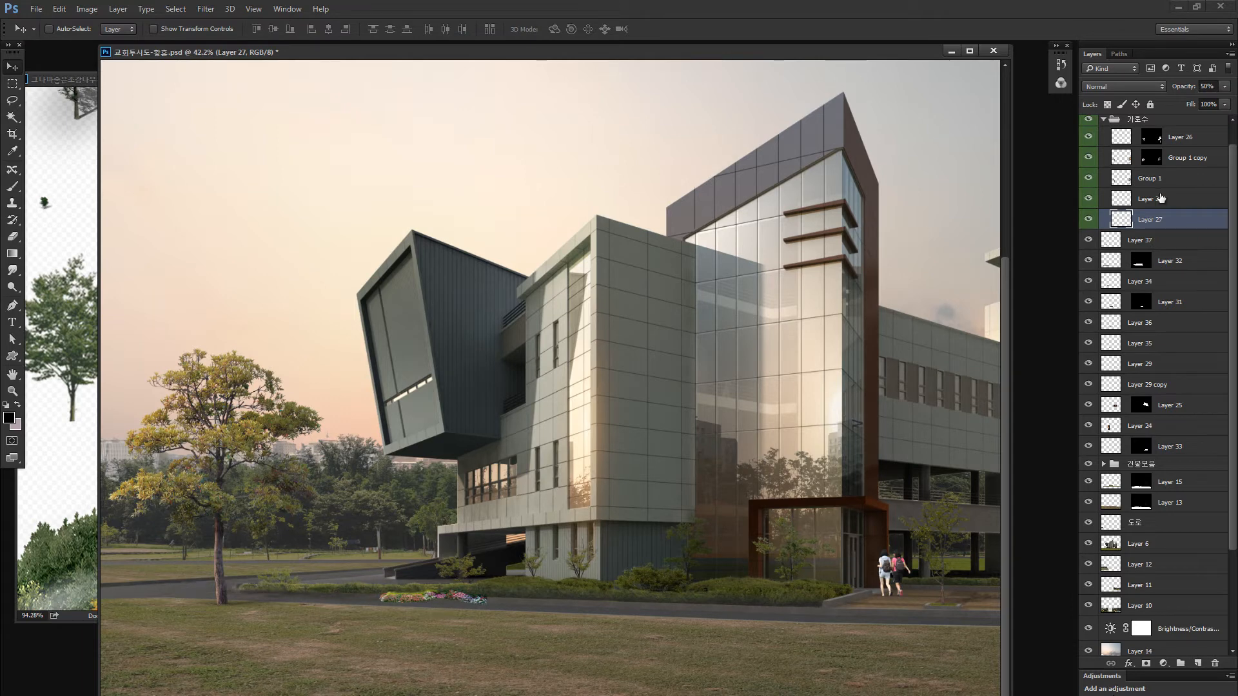
scroll(1228, 122, up, 1)
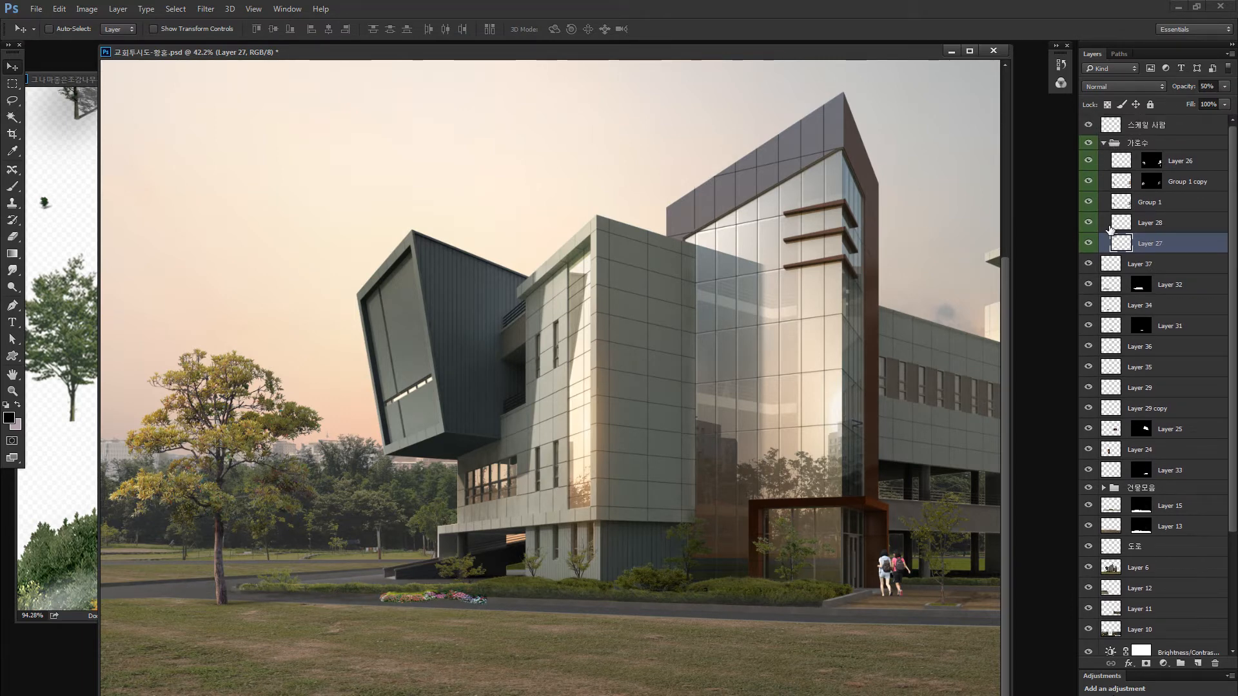
click(1103, 143)
click(1088, 143)
click(1088, 124)
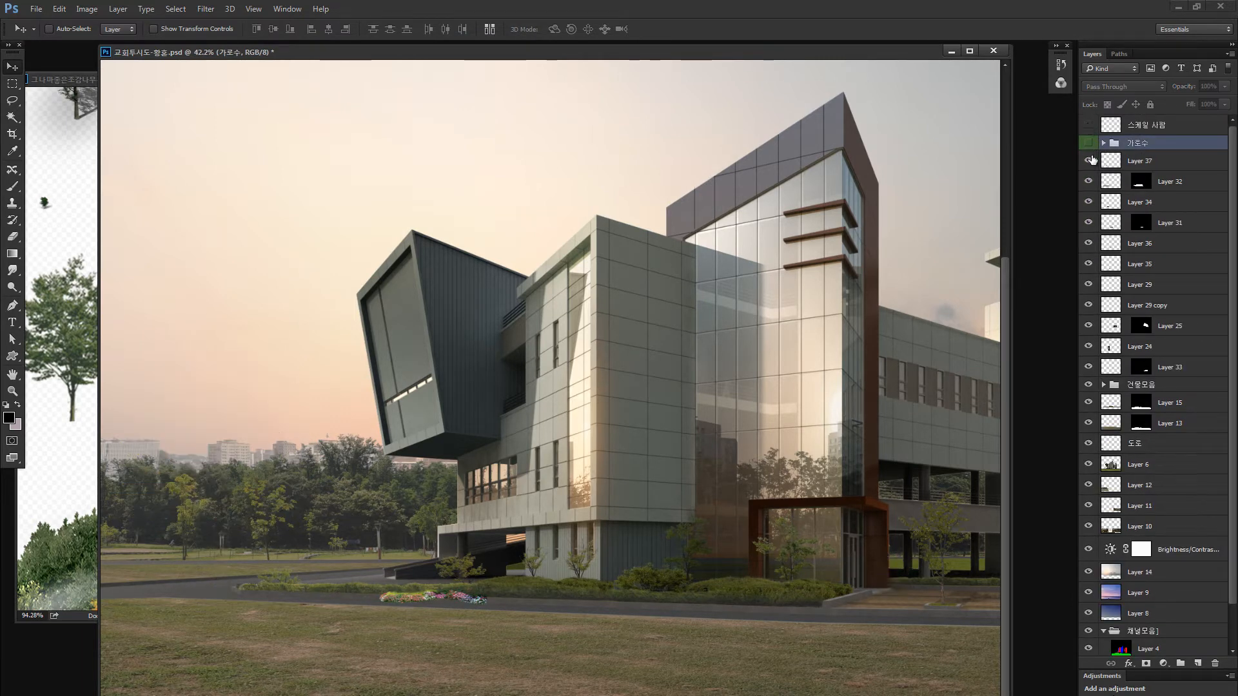
Step: Lasso the flower strip and position it over the curbed end of the hedge beside the road
mouse_move(390, 595)
mouse_down()
mouse_move(308, 397)
mouse_move(385, 390)
mouse_up()
key(l)
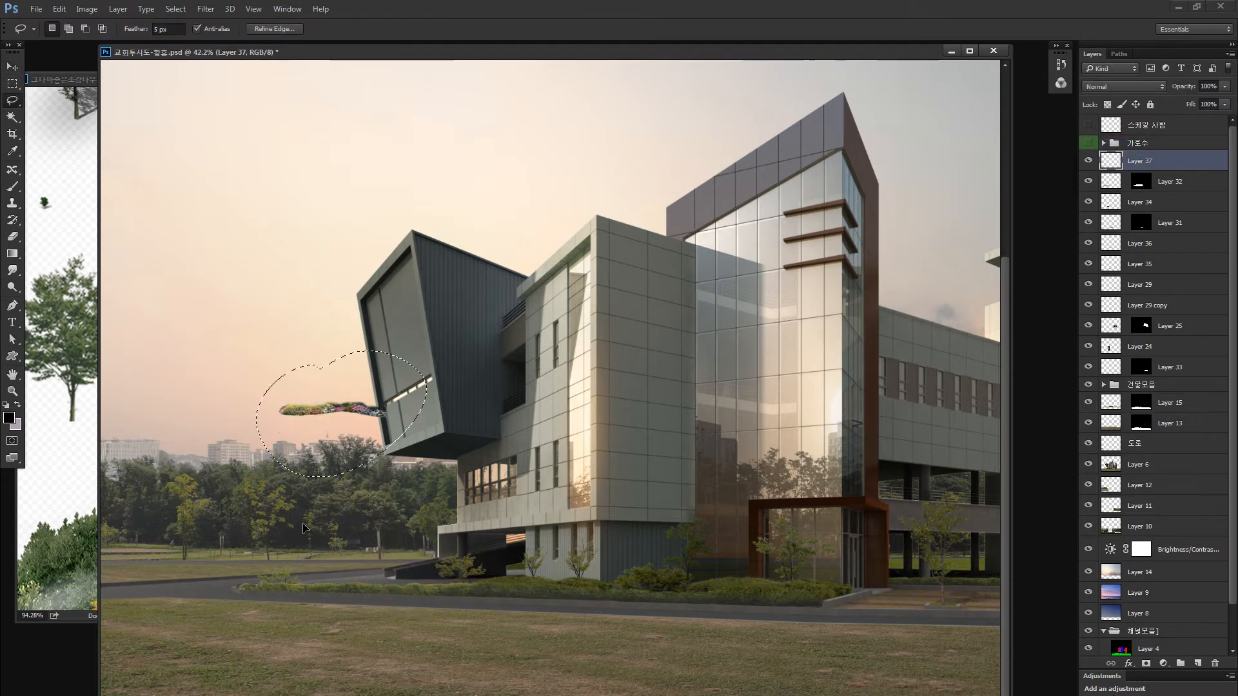
mouse_move(331, 427)
mouse_down()
mouse_move(293, 609)
mouse_move(354, 536)
mouse_up()
key(z)
drag(352, 539, 505, 431)
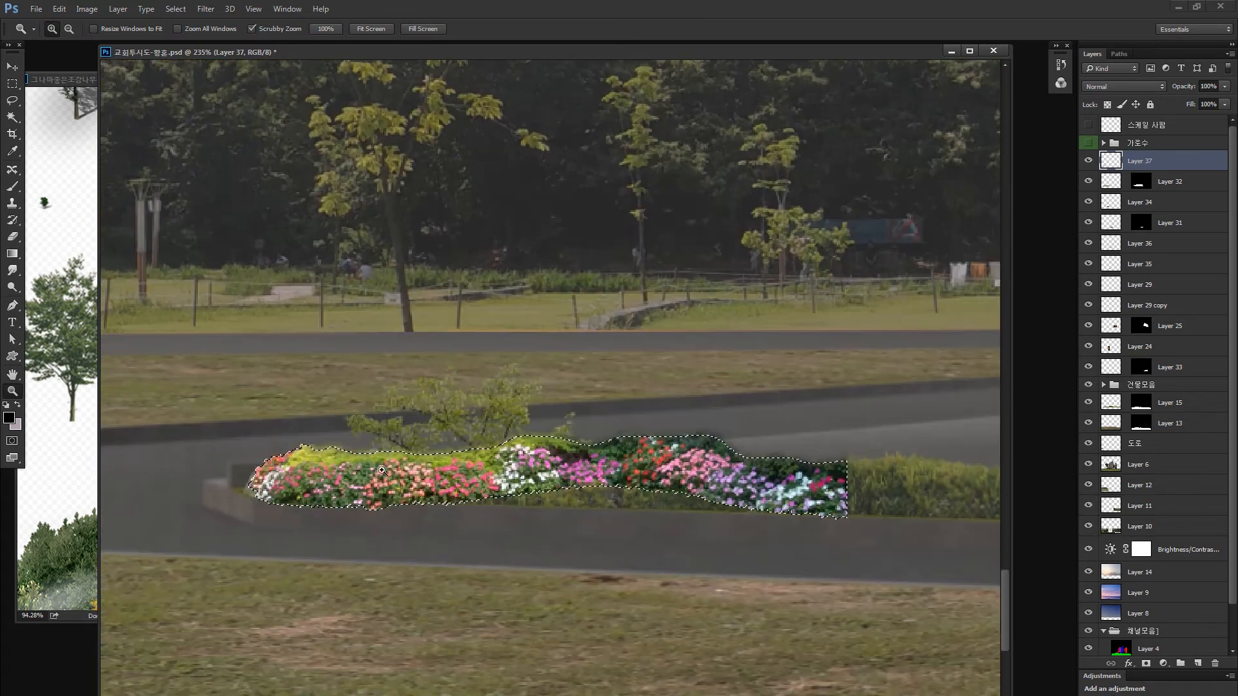
Step: Nudge the flower strip along the hedge and skew it so the end away from the curb tip slopes down toward the road
mouse_move(361, 501)
mouse_down()
mouse_move(438, 524)
mouse_move(353, 511)
mouse_up()
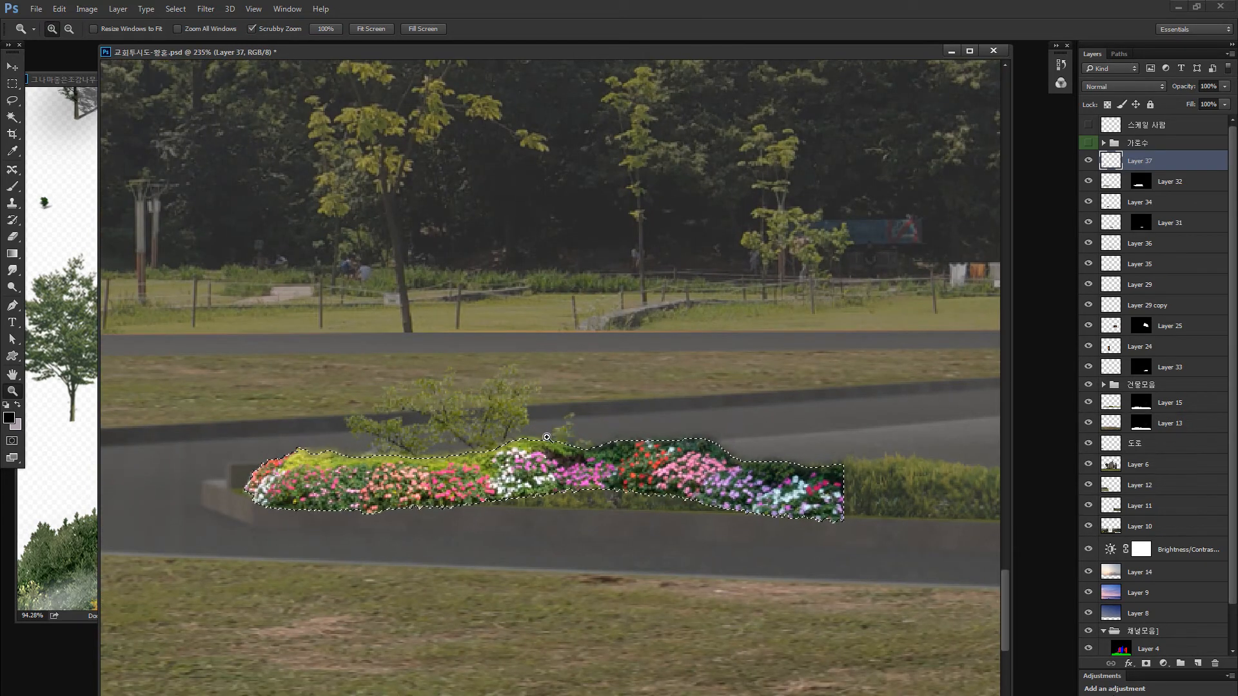
key(ctrl+t)
drag(845, 494, 843, 542)
key(Return)
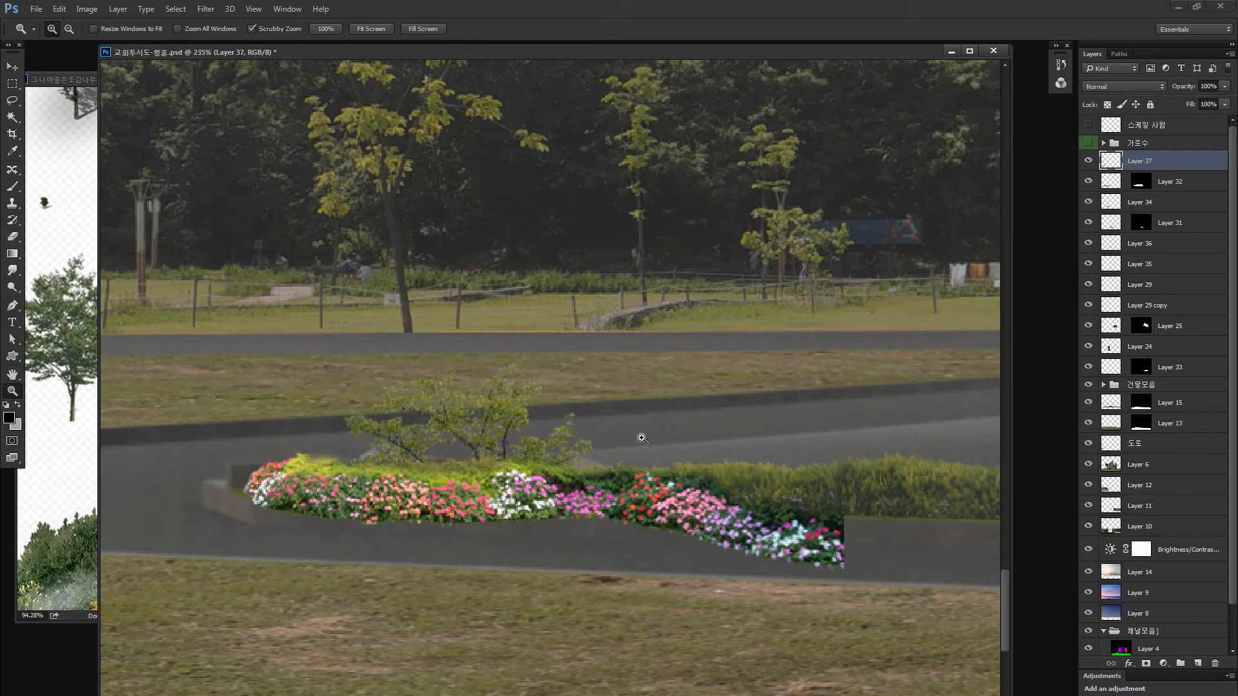
Step: Transform the sloping half of the flower strip, raising its far end so the flowers follow the curb line
key(ctrl+t)
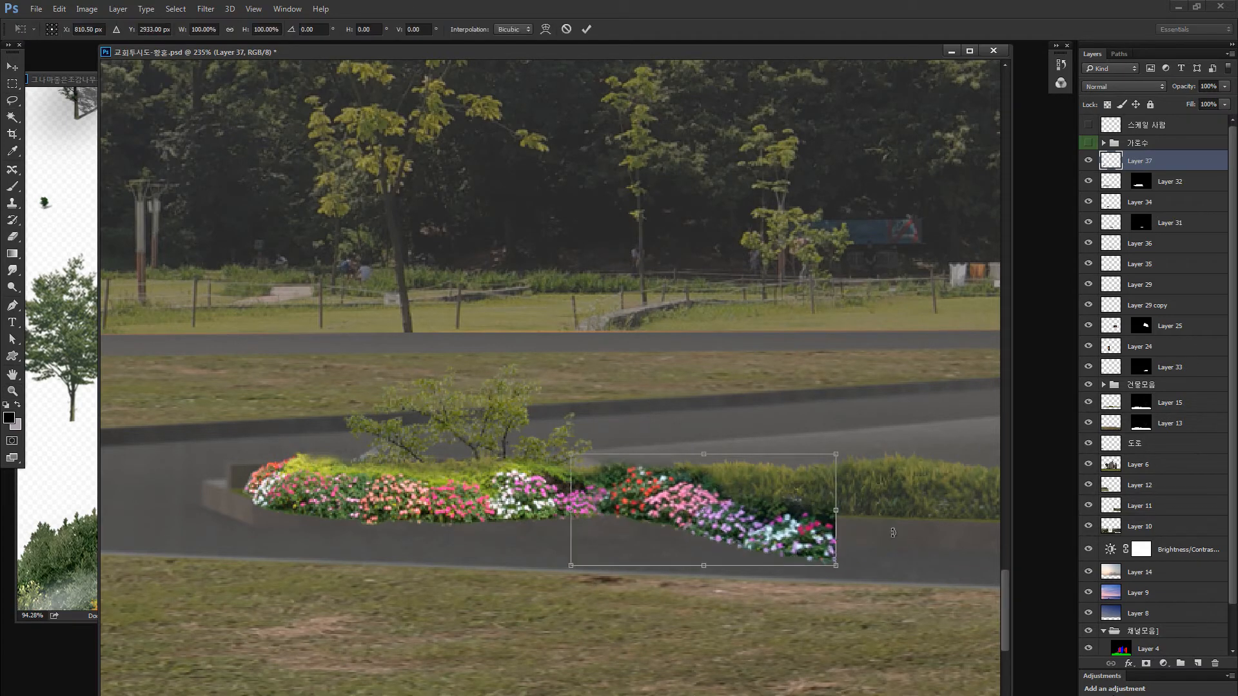
drag(835, 507, 834, 461)
drag(766, 493, 759, 505)
key(Return)
Step: Repeat the flower strip along the curb in front of the hedge, continuing toward the building entrance
drag(977, 514, 947, 393)
drag(774, 439, 486, 383)
mouse_move(323, 444)
mouse_down()
mouse_move(886, 462)
mouse_move(346, 397)
mouse_move(730, 385)
mouse_move(883, 408)
mouse_move(846, 401)
mouse_up()
drag(846, 401, 252, 328)
drag(320, 356, 800, 369)
drag(800, 369, 386, 364)
Step: Transform the last flower strip so it meets the low concrete wall beside the entrance paving
key(ctrl+t)
drag(533, 273, 597, 261)
key(Return)
drag(387, 306, 514, 318)
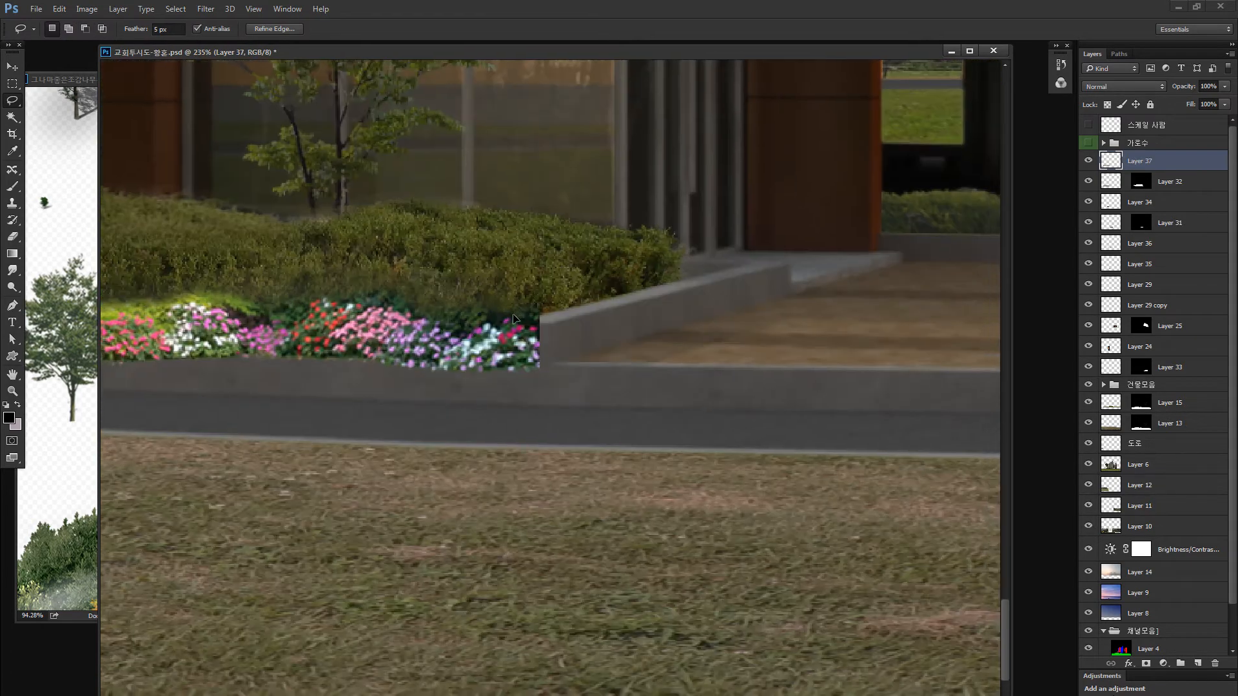
Step: Pull the selected surplus flower strip away from the hedge and cut it out of the layer
key(ctrl+0)
key(ctrl+space)
drag(343, 586, 351, 470)
drag(452, 369, 286, 494)
drag(374, 434, 398, 407)
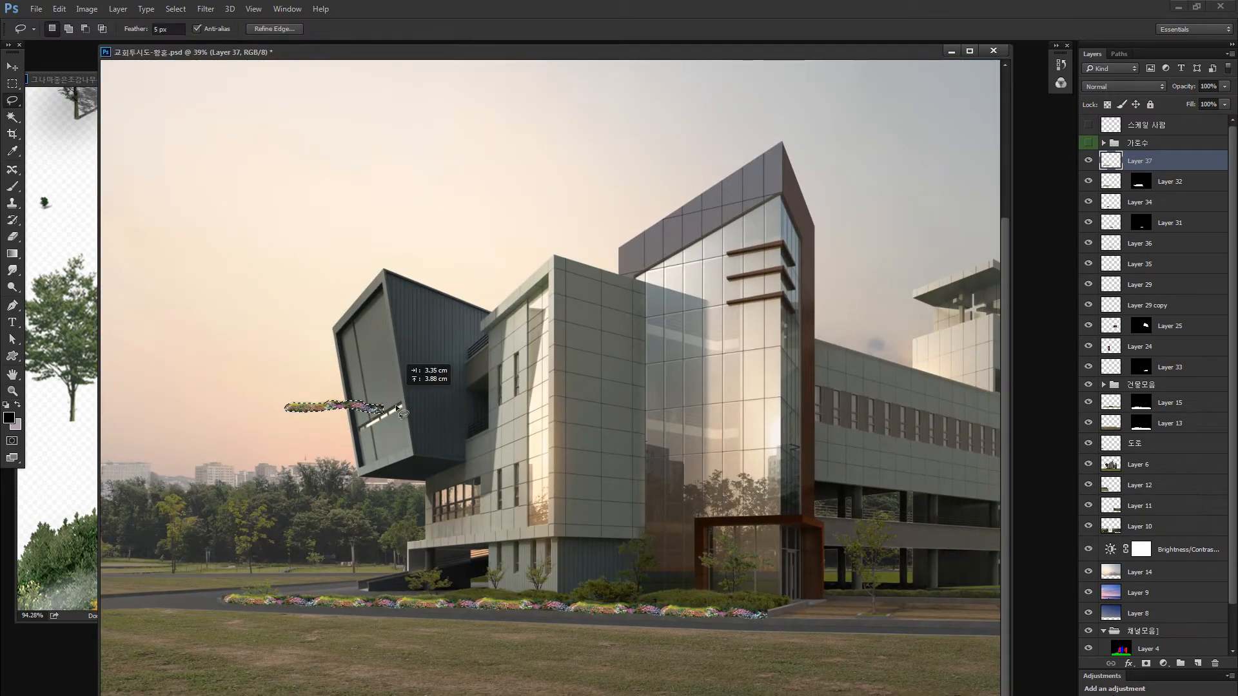
key(ctrl+x)
Step: Darken the flower layer with a Brightness/Contrast adjustment, setting Brightness to -44
key(ctrl+space)
drag(371, 587, 370, 570)
key(alt+i)
key(j)
key(c)
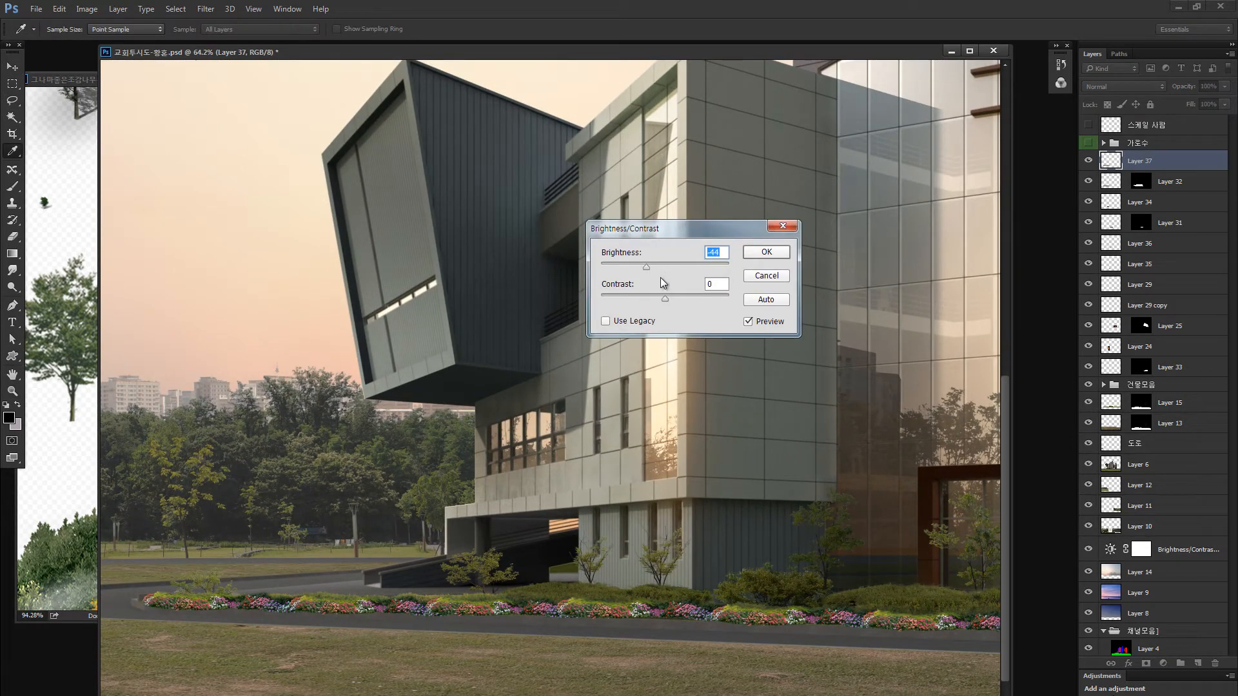
click(780, 251)
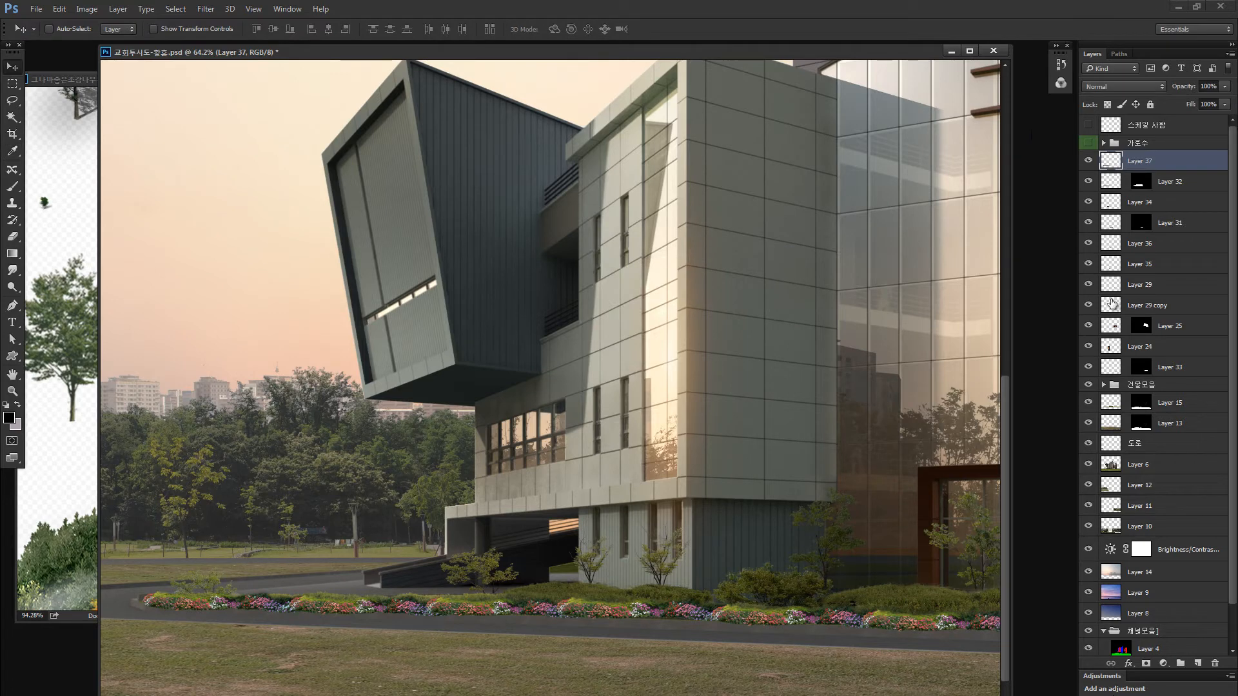
Step: Add a layer mask to Layer 37 and invert it to black to hide all the flowers
click(1146, 663)
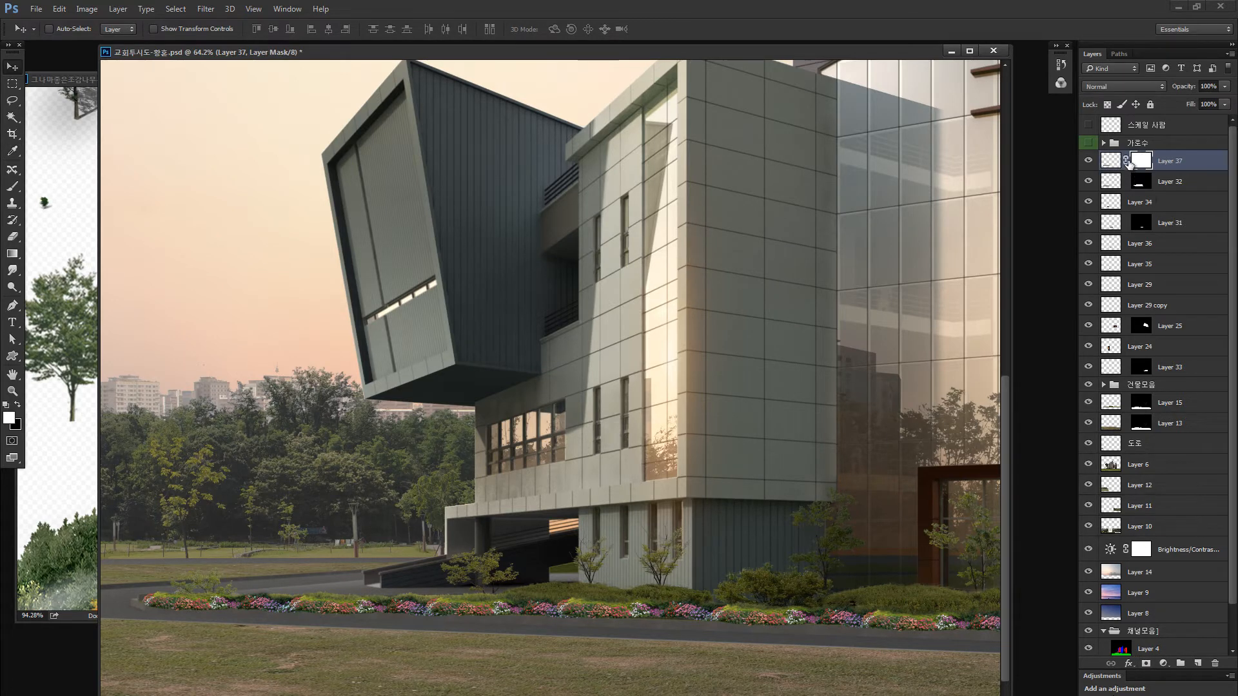
key(ctrl+i)
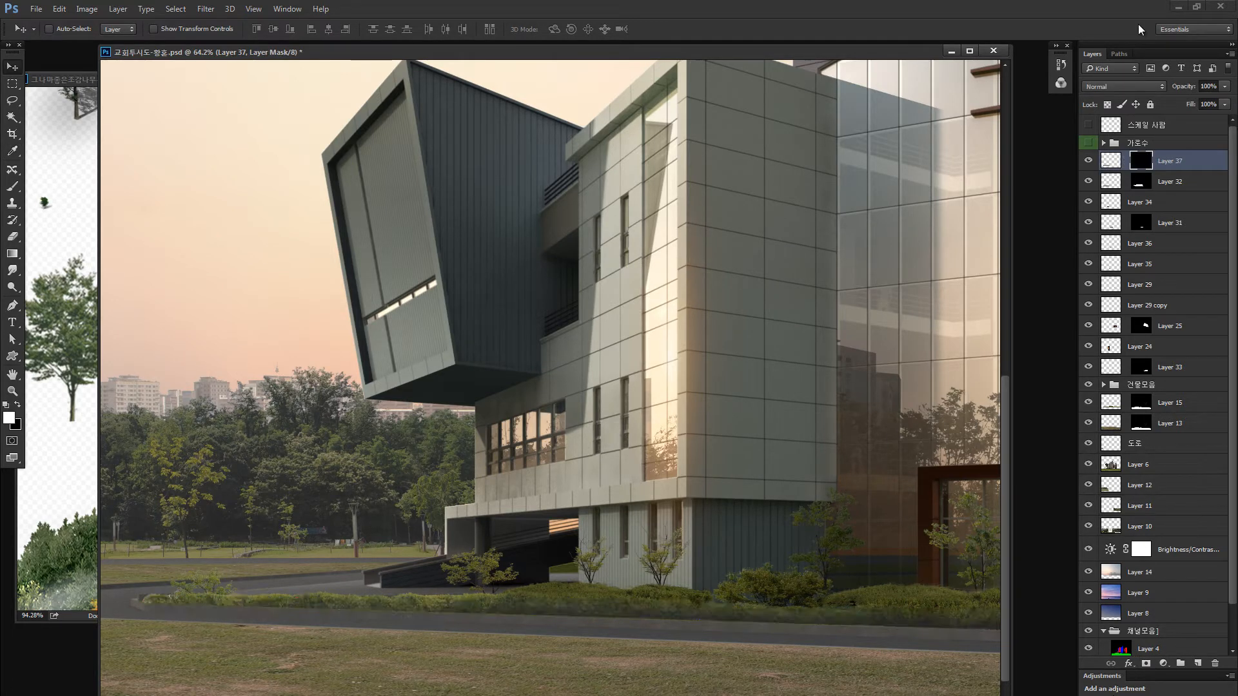
key(z)
drag(164, 590, 250, 575)
drag(333, 589, 447, 472)
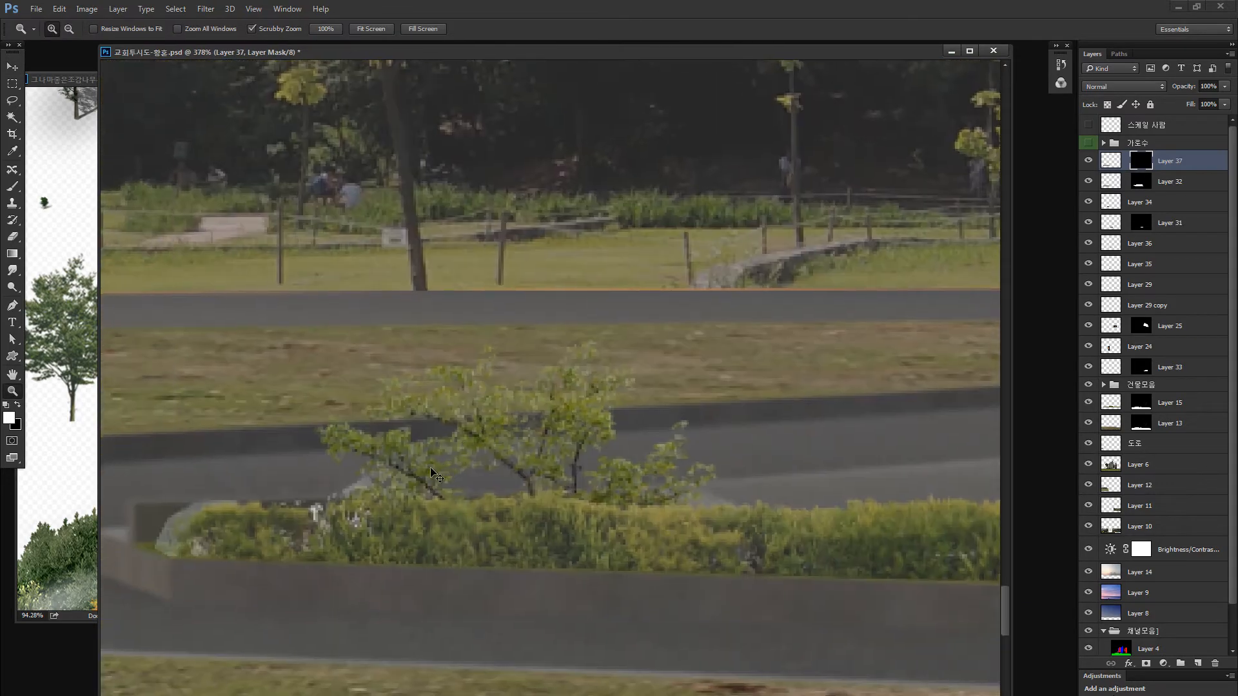
Step: Try revealing the flowers at the hedge's curbed end by brushing white on the mask, first at 95% and then at reduced opacity
key(b)
mouse_move(316, 559)
mouse_down()
mouse_move(475, 552)
mouse_move(810, 589)
mouse_move(722, 554)
mouse_up()
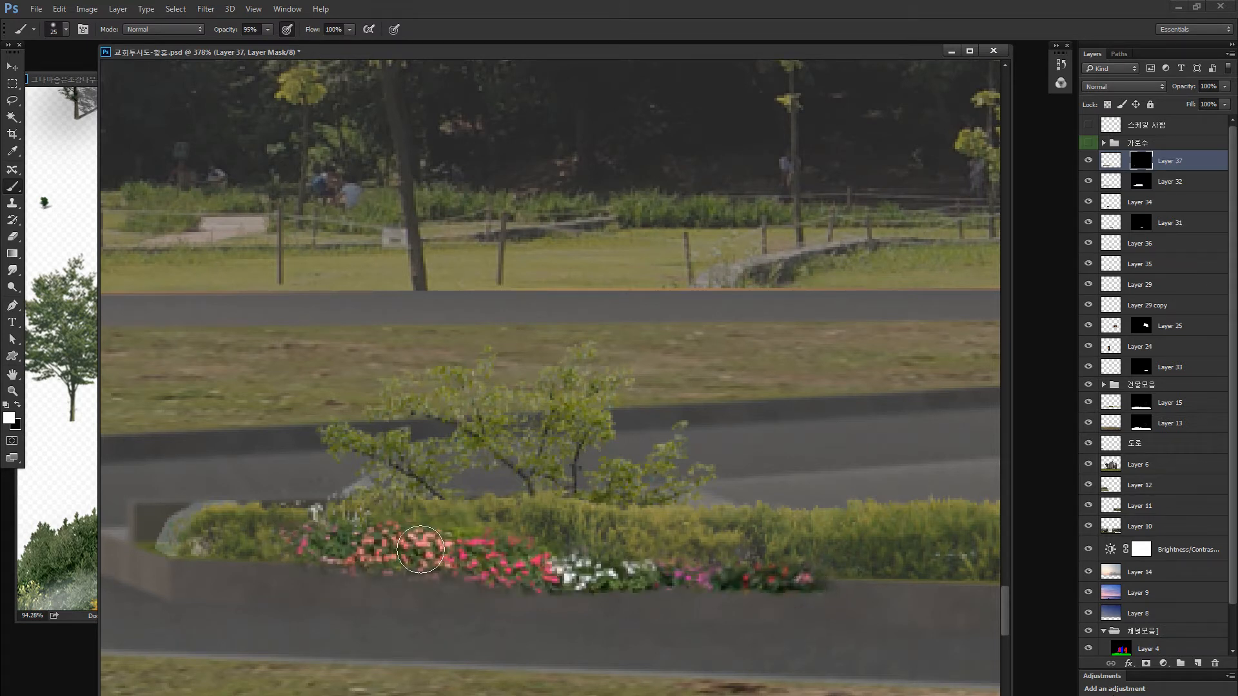
key(ctrl+z)
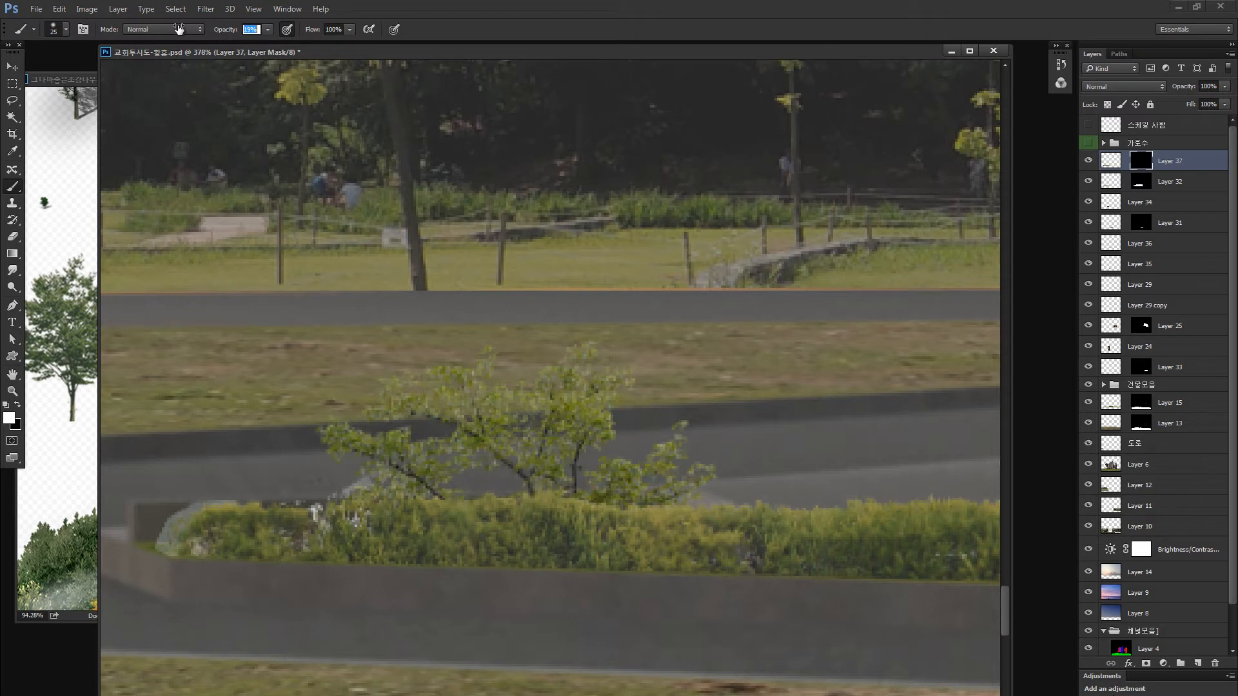
drag(180, 29, 177, 29)
drag(273, 529, 552, 541)
key(ctrl+z)
Step: Compare the flowers with the mask off and on, then brush them faintly into the hedge's curbed end at 16% and 29% opacity
shift+click(1148, 164)
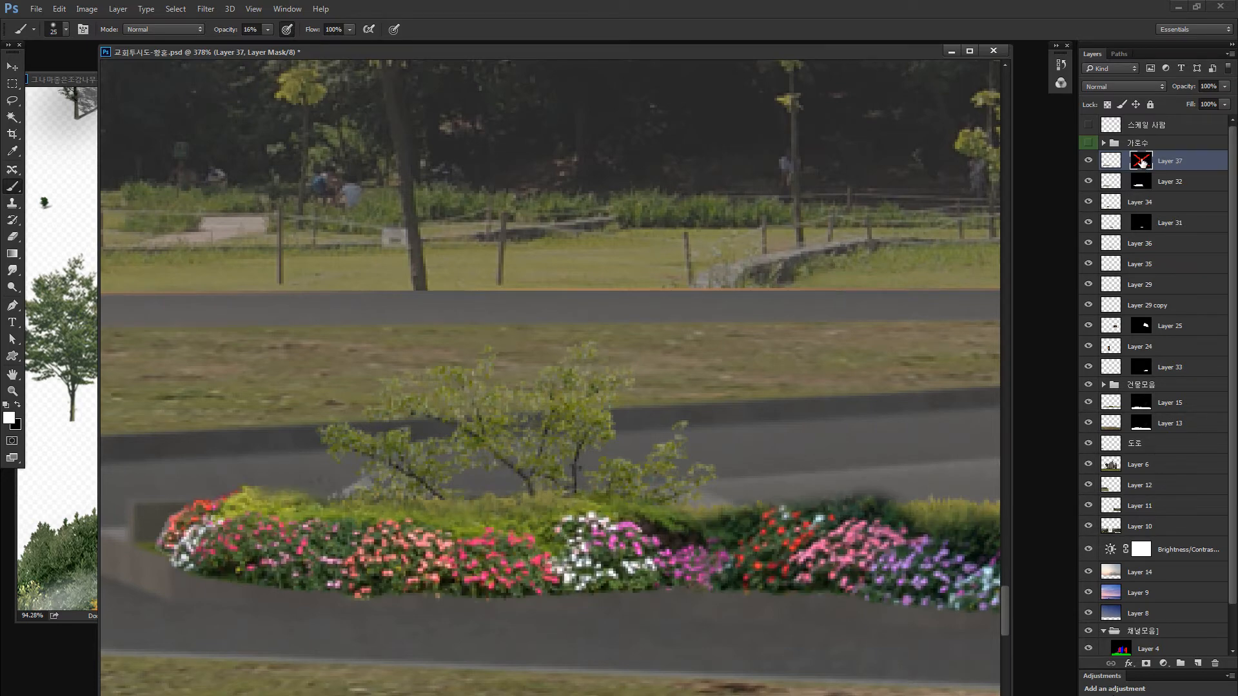
shift+click(1141, 163)
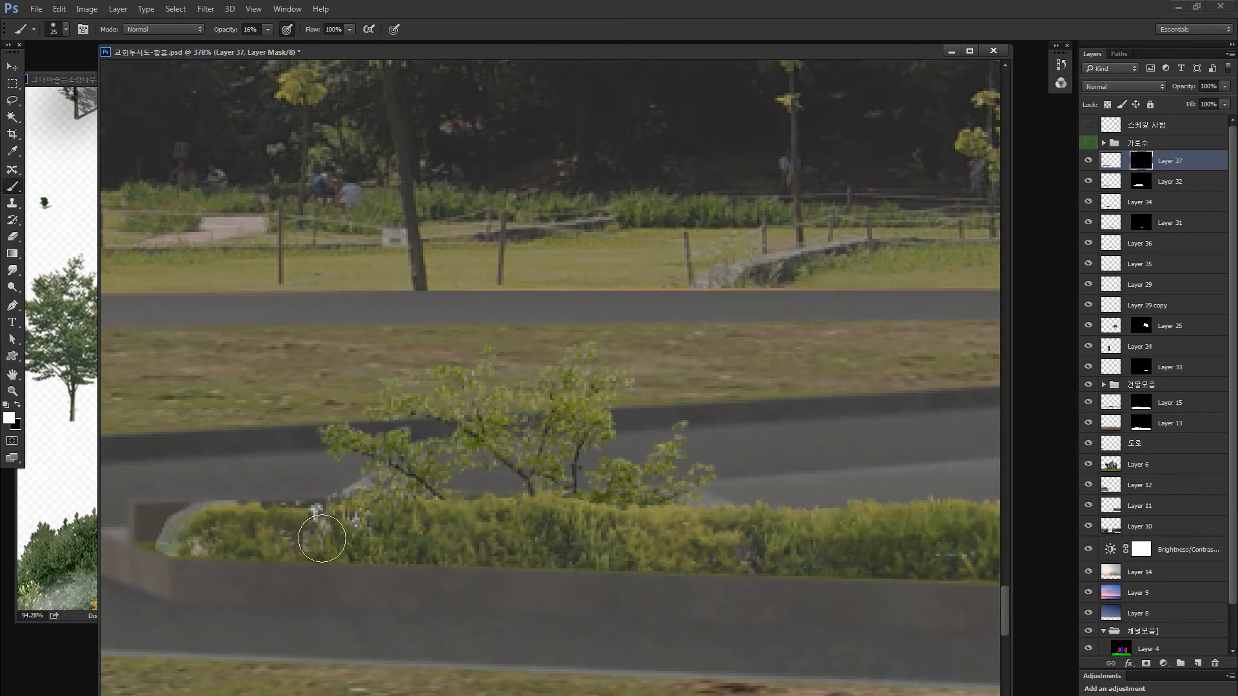
mouse_move(322, 538)
mouse_down()
mouse_move(531, 534)
mouse_move(377, 516)
mouse_up()
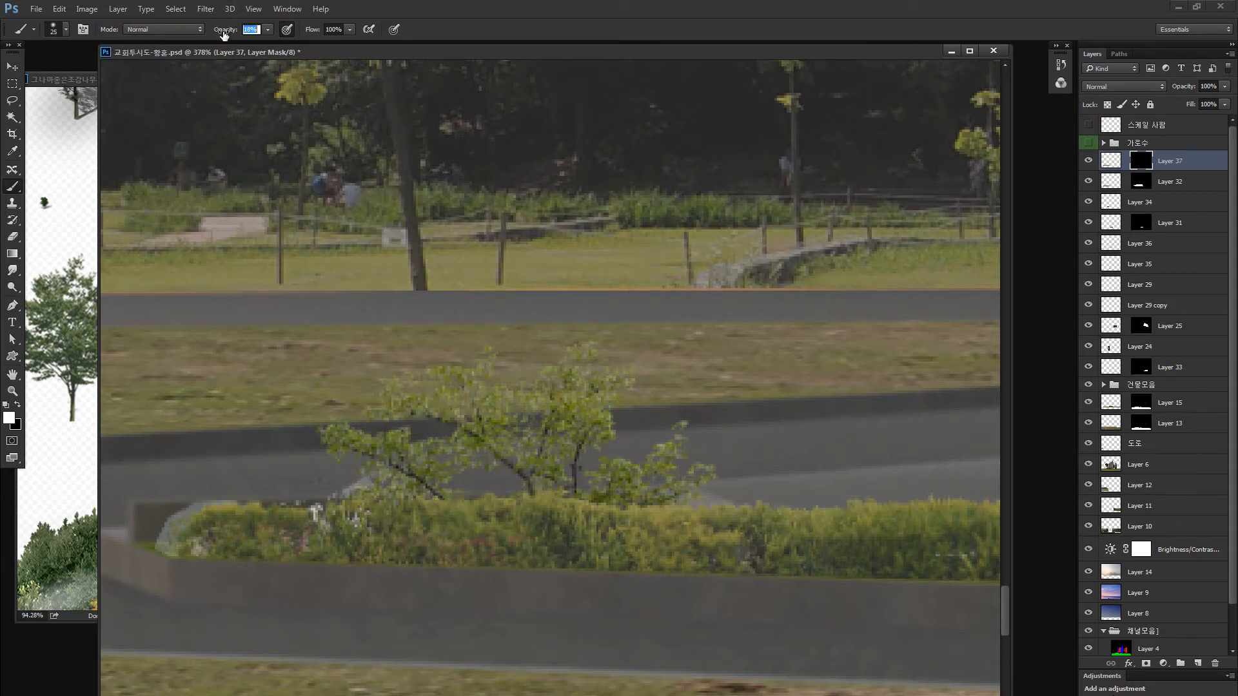
mouse_move(314, 522)
mouse_down()
mouse_move(303, 536)
mouse_move(528, 534)
mouse_move(445, 541)
mouse_move(747, 557)
mouse_move(835, 549)
mouse_up()
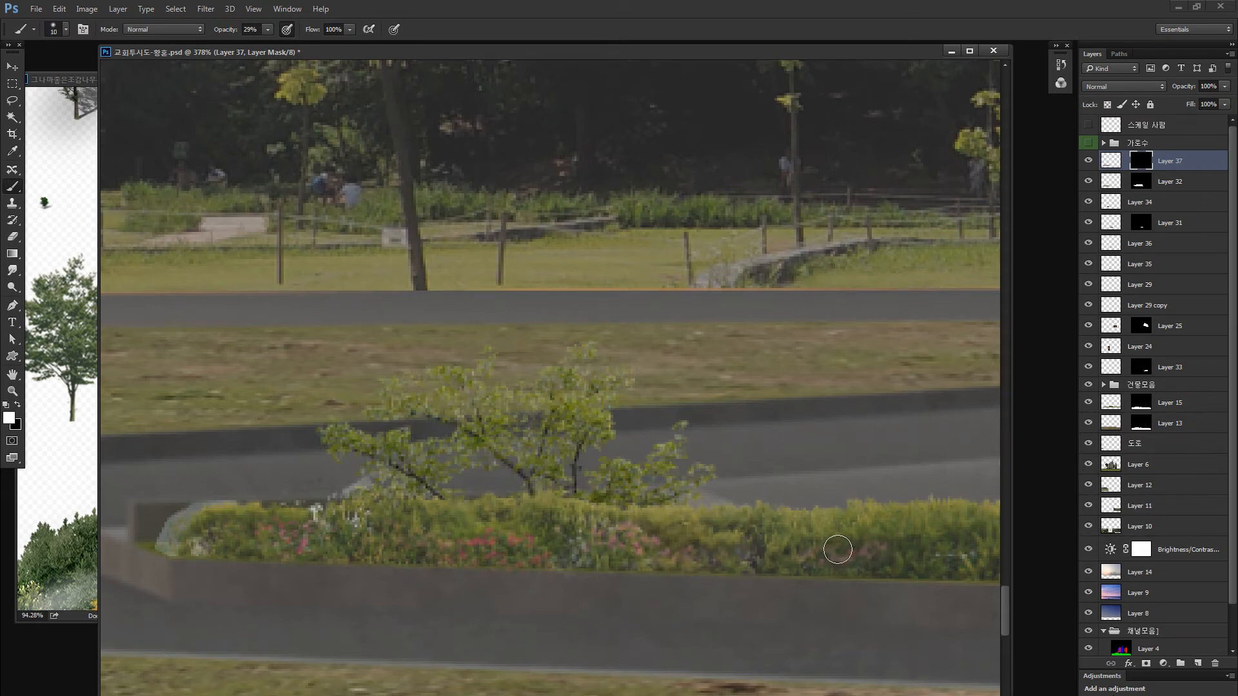
mouse_move(942, 553)
mouse_down()
mouse_move(453, 423)
mouse_move(721, 433)
mouse_move(705, 436)
mouse_move(815, 417)
mouse_move(878, 436)
mouse_move(726, 398)
mouse_up()
mouse_move(482, 384)
mouse_down()
mouse_move(428, 413)
mouse_move(441, 426)
mouse_up()
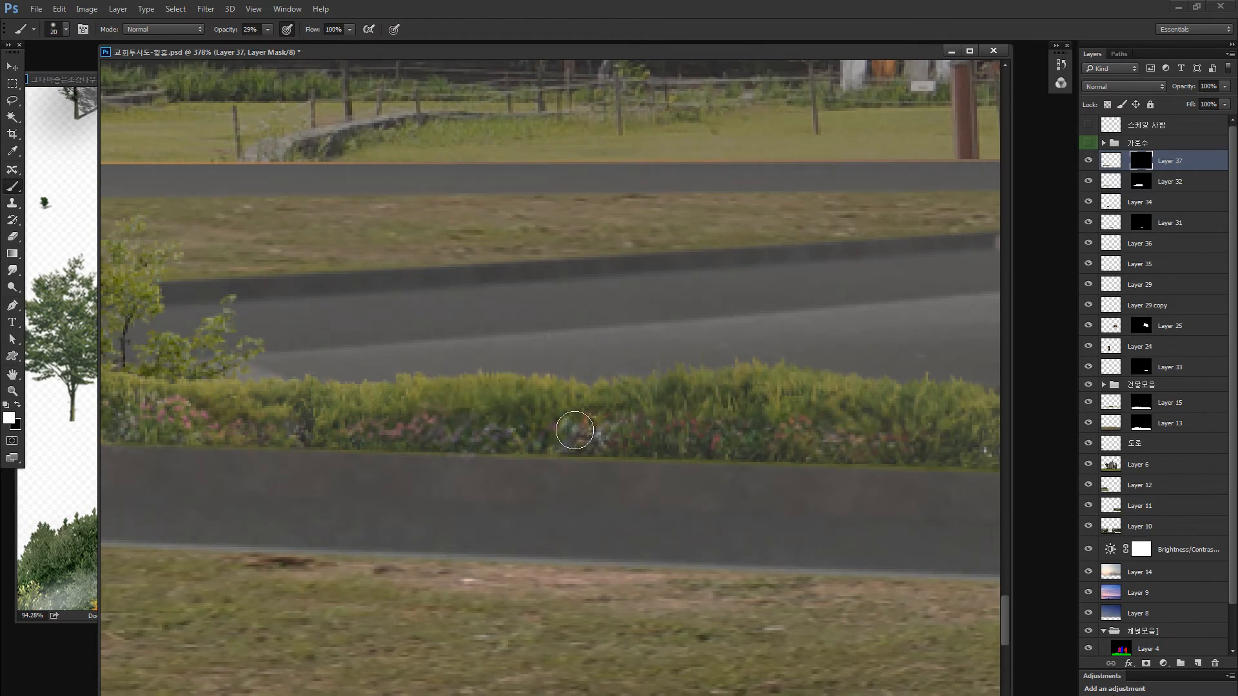
Step: Brush flowers into the hedge's lower edge past the dark ramp wall up to the small tree, using 29% opacity
mouse_move(978, 446)
mouse_down()
mouse_move(522, 312)
mouse_move(615, 358)
mouse_move(864, 359)
mouse_move(880, 295)
mouse_up()
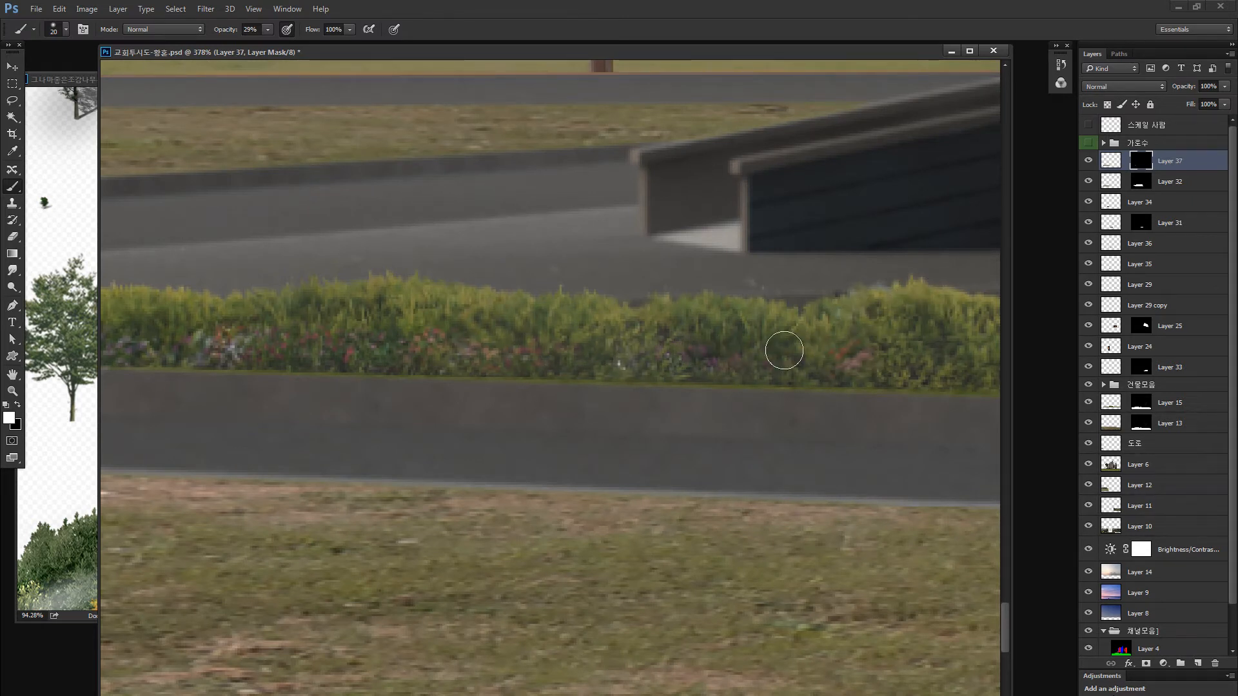
mouse_move(769, 345)
mouse_down()
mouse_move(847, 340)
mouse_move(622, 310)
mouse_up()
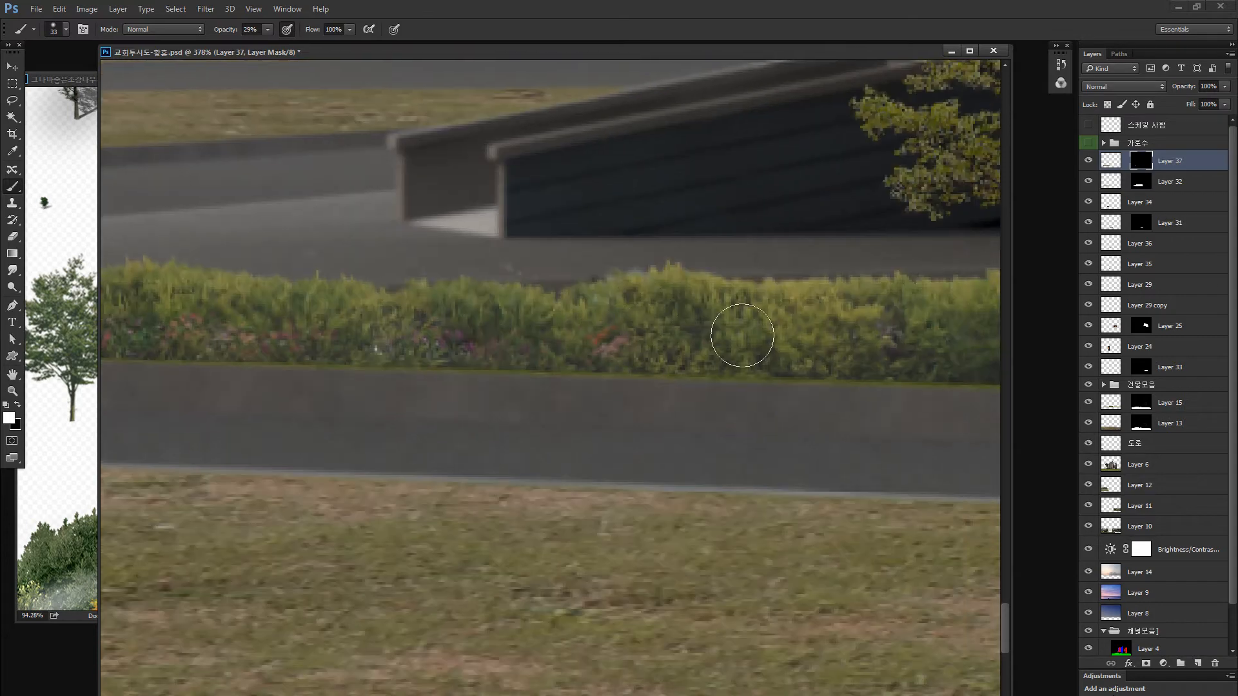
drag(742, 336, 762, 329)
mouse_move(942, 333)
mouse_down()
mouse_move(481, 347)
mouse_move(730, 368)
mouse_move(748, 353)
mouse_up()
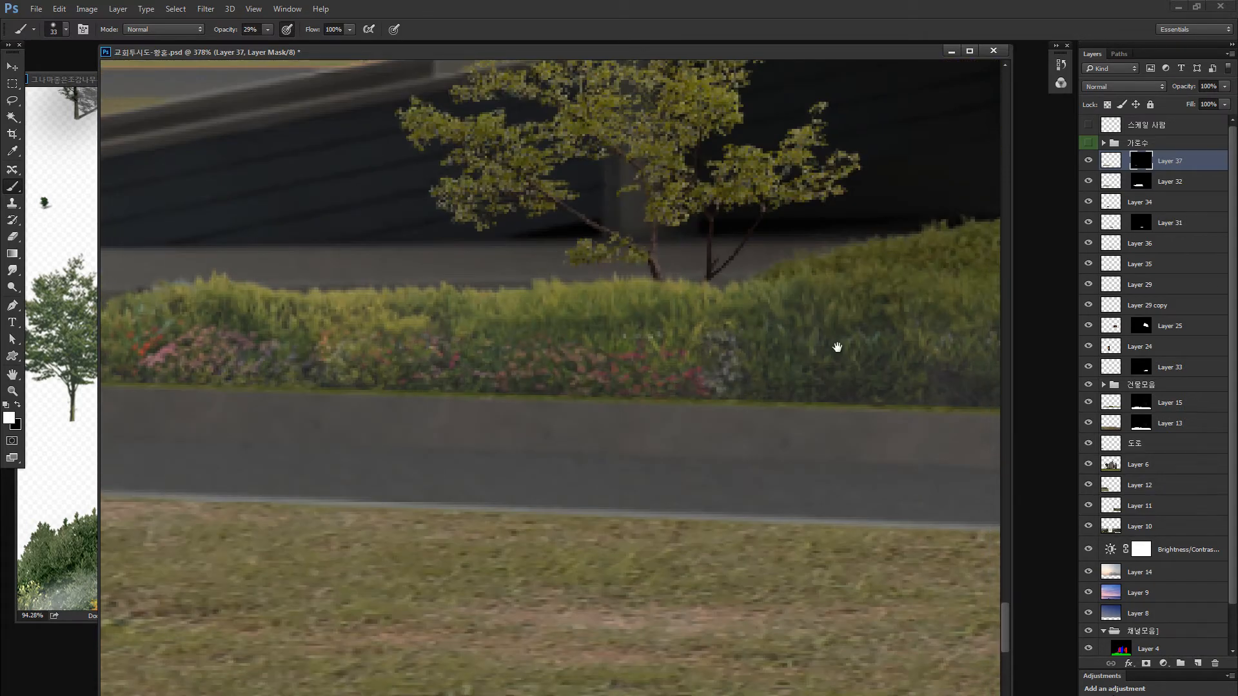
key(ctrl+z)
mouse_move(435, 354)
mouse_down()
mouse_move(732, 361)
mouse_move(804, 350)
mouse_up()
Step: Reveal flowers on the mask along the foot of the hedge mound in front of the dark underpass
drag(961, 350, 474, 373)
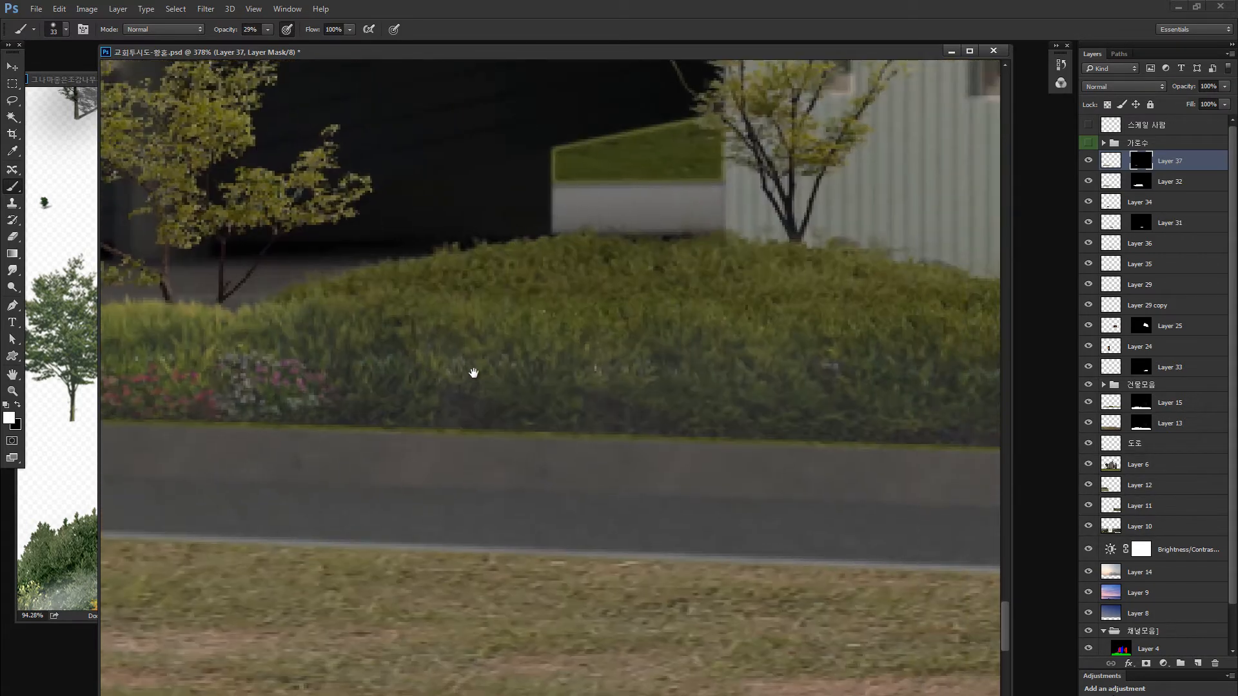
drag(342, 382, 720, 382)
key(bracketleft)
key(bracketleft)
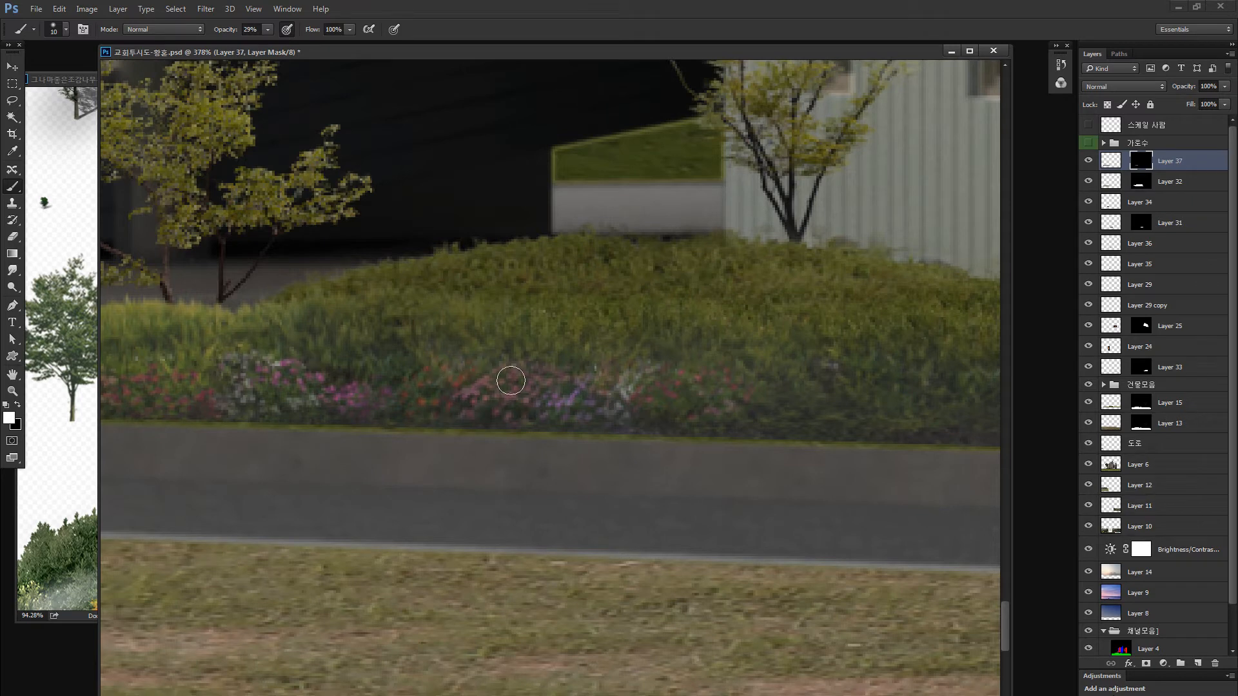
Step: Enlarge the brush to 35 and reveal flowers at 18% opacity along the hedge below the light ribbed wall
key(bracketright)
key(bracketright)
key(bracketright)
key(bracketright)
key(bracketright)
mouse_move(740, 361)
mouse_down()
mouse_move(645, 330)
mouse_move(391, 287)
mouse_up()
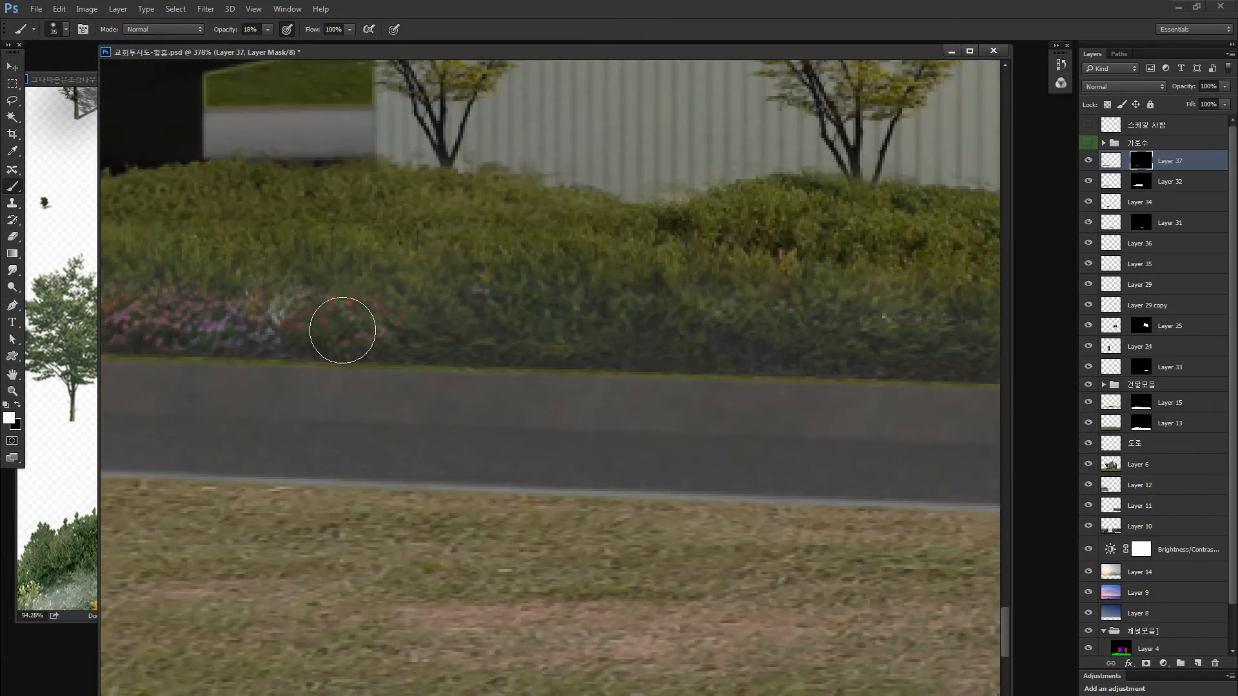
mouse_move(343, 330)
mouse_down()
mouse_move(756, 330)
mouse_move(433, 318)
mouse_up()
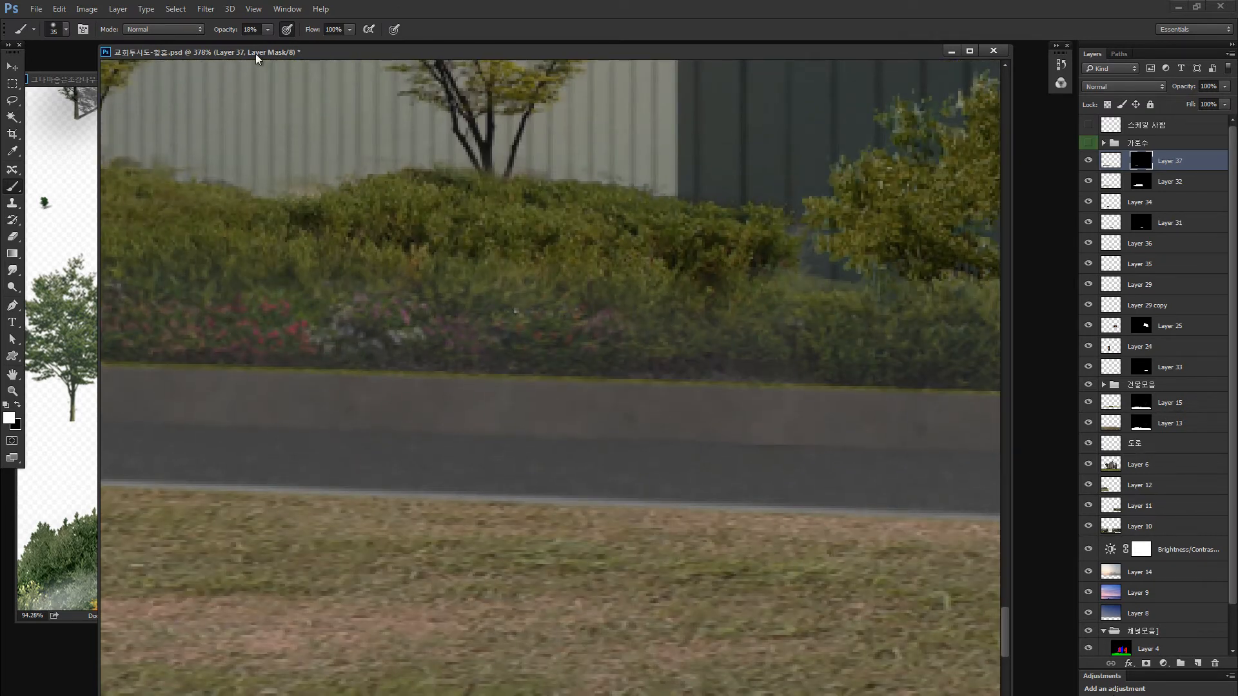
Step: Keep the brush opacity at 18% and reveal flowers faintly in the hedge in front of the large round shrub
drag(245, 32, 261, 31)
text(18)
key(Return)
drag(697, 310, 447, 295)
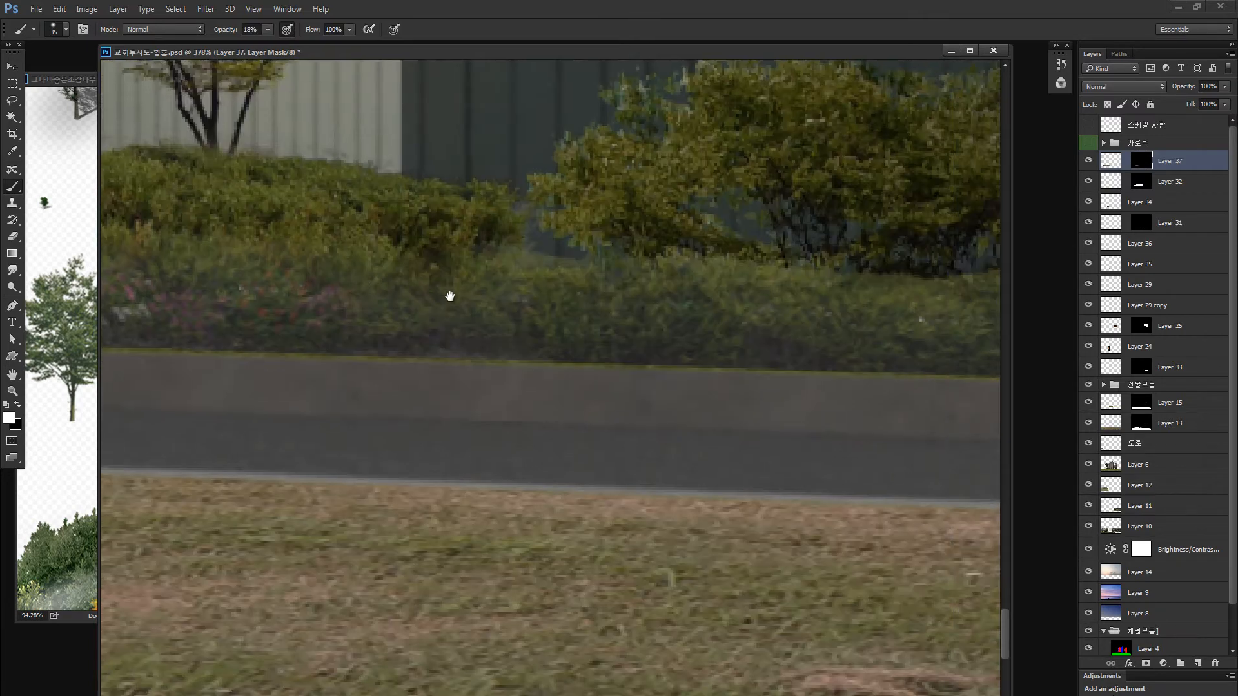
drag(834, 329, 593, 386)
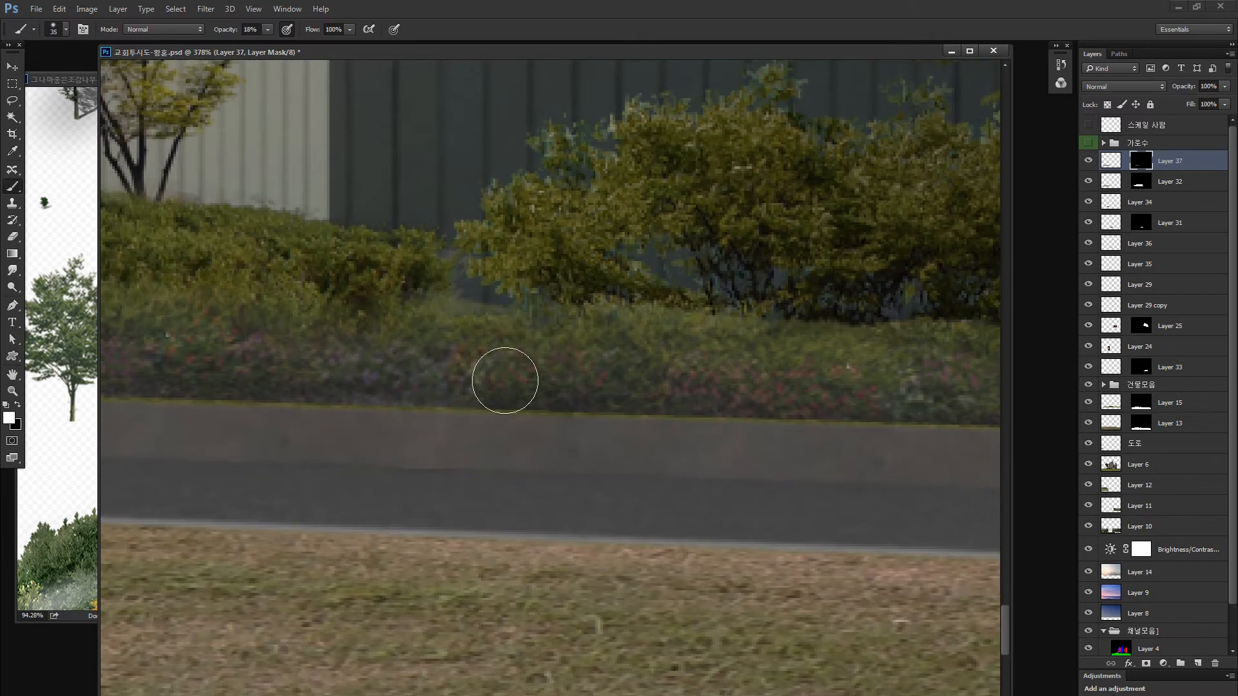
Step: Continue brushing faint flowers into the hedge past the large shrub toward the glass facade
drag(677, 381, 254, 374)
drag(507, 384, 647, 387)
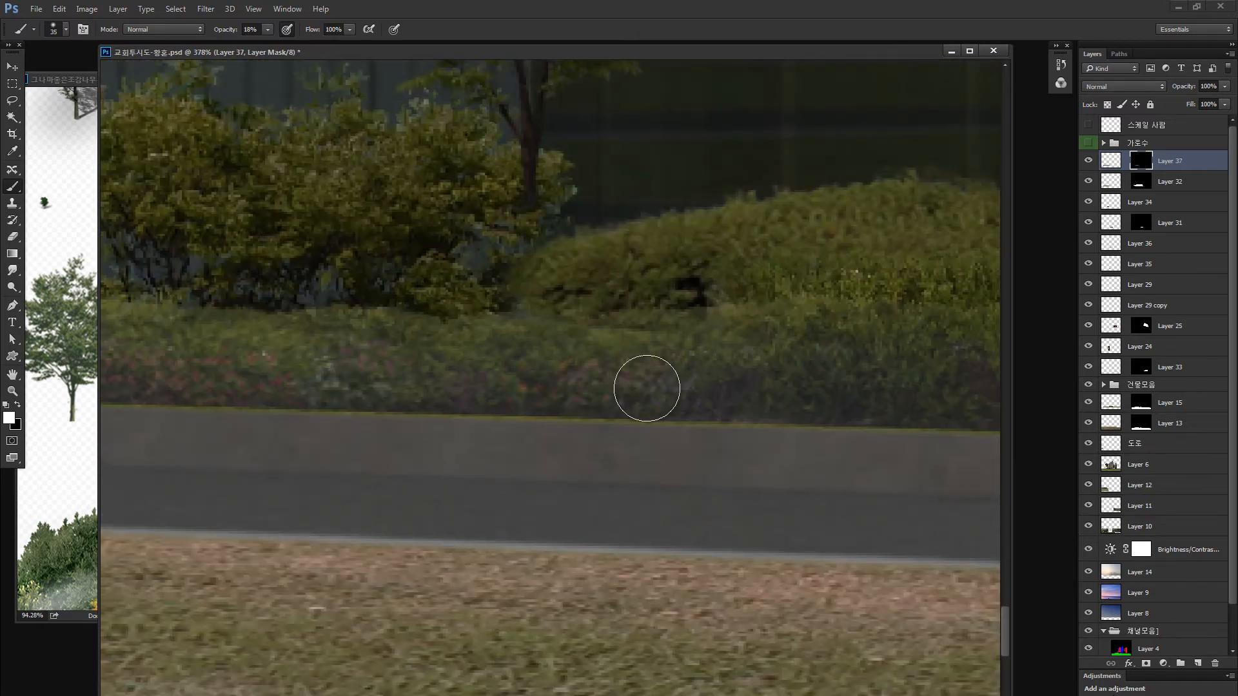
drag(737, 379, 329, 375)
mouse_move(722, 376)
mouse_down()
mouse_move(393, 386)
mouse_move(776, 390)
mouse_move(511, 381)
mouse_move(427, 394)
mouse_move(621, 401)
mouse_move(602, 373)
mouse_up()
key(ctrl+0)
key(ctrl+minus)
Step: Enlarge the brush to 40 and strengthen the flowers along the hedge from the ribbed wall to the entrance's low wall
key(z)
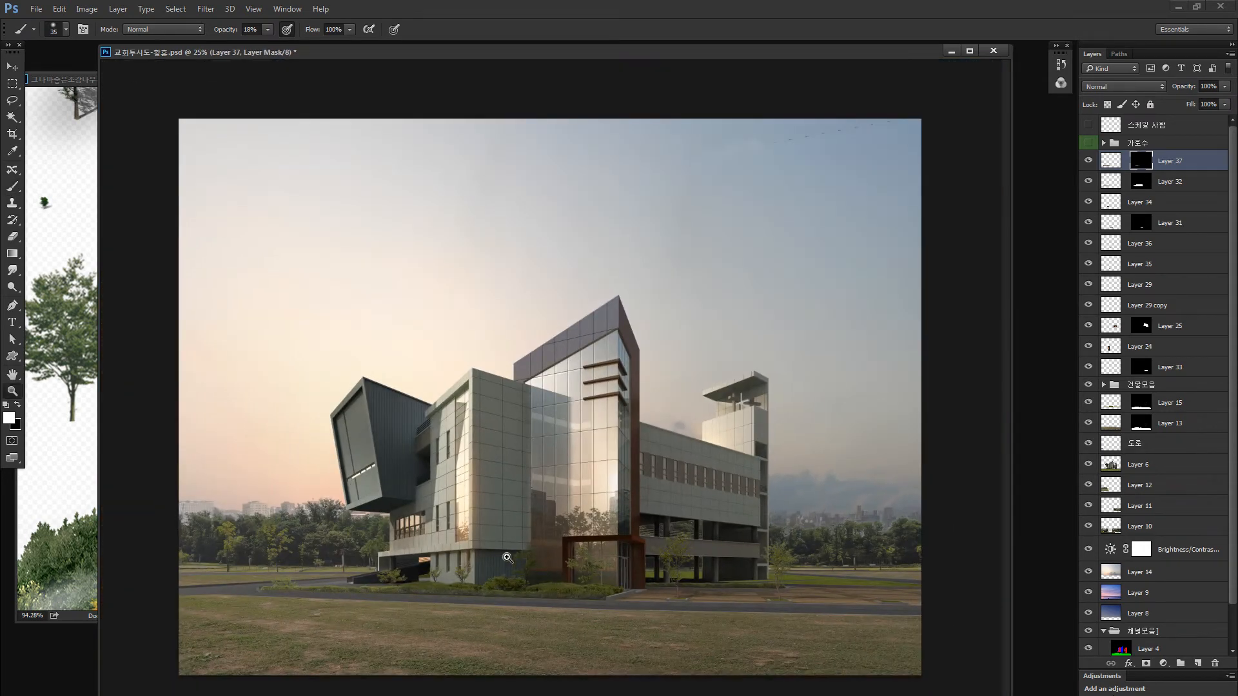
drag(367, 586, 490, 582)
drag(712, 547, 408, 506)
mouse_move(651, 511)
mouse_down()
mouse_move(404, 493)
mouse_move(580, 497)
mouse_up()
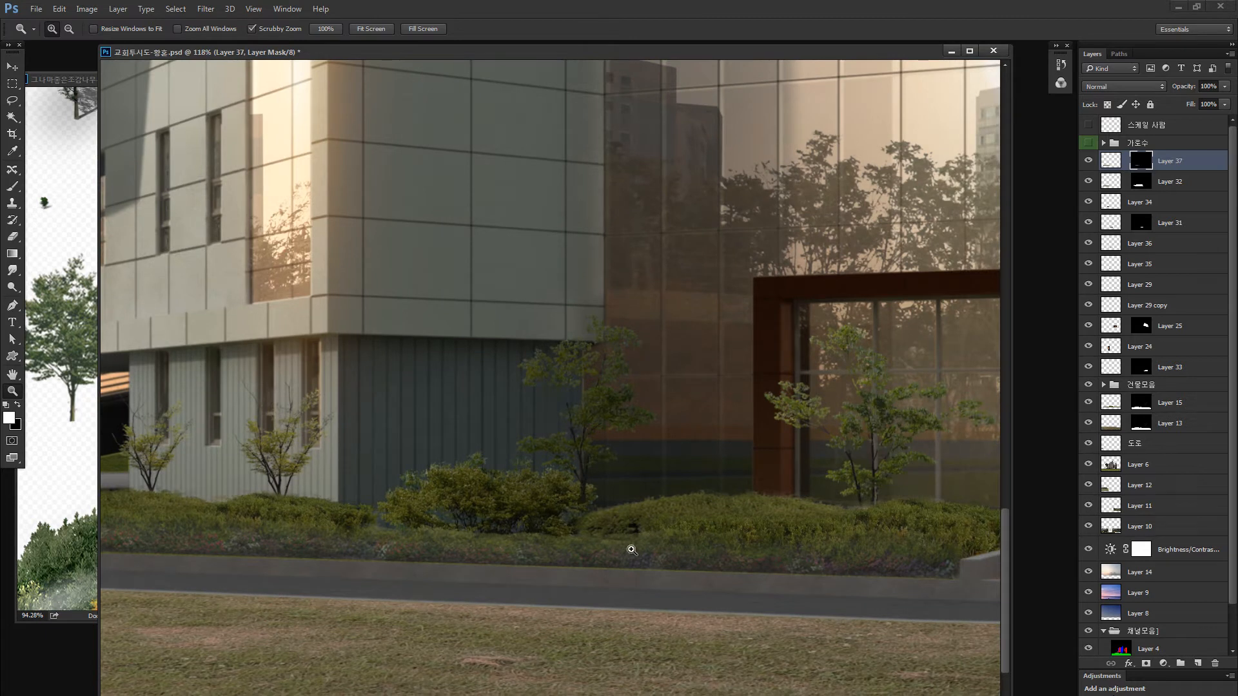
key(b)
key(bracketright)
drag(581, 555, 891, 559)
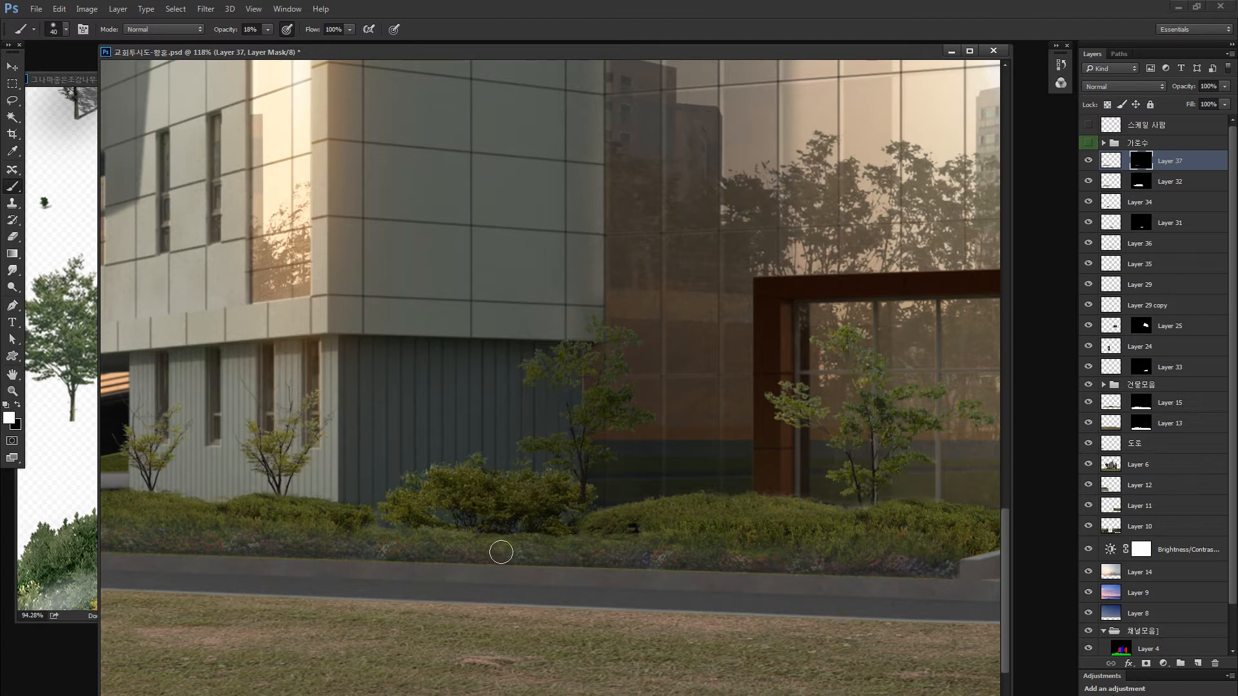
drag(320, 547, 408, 546)
drag(393, 506, 386, 504)
key(ctrl+0)
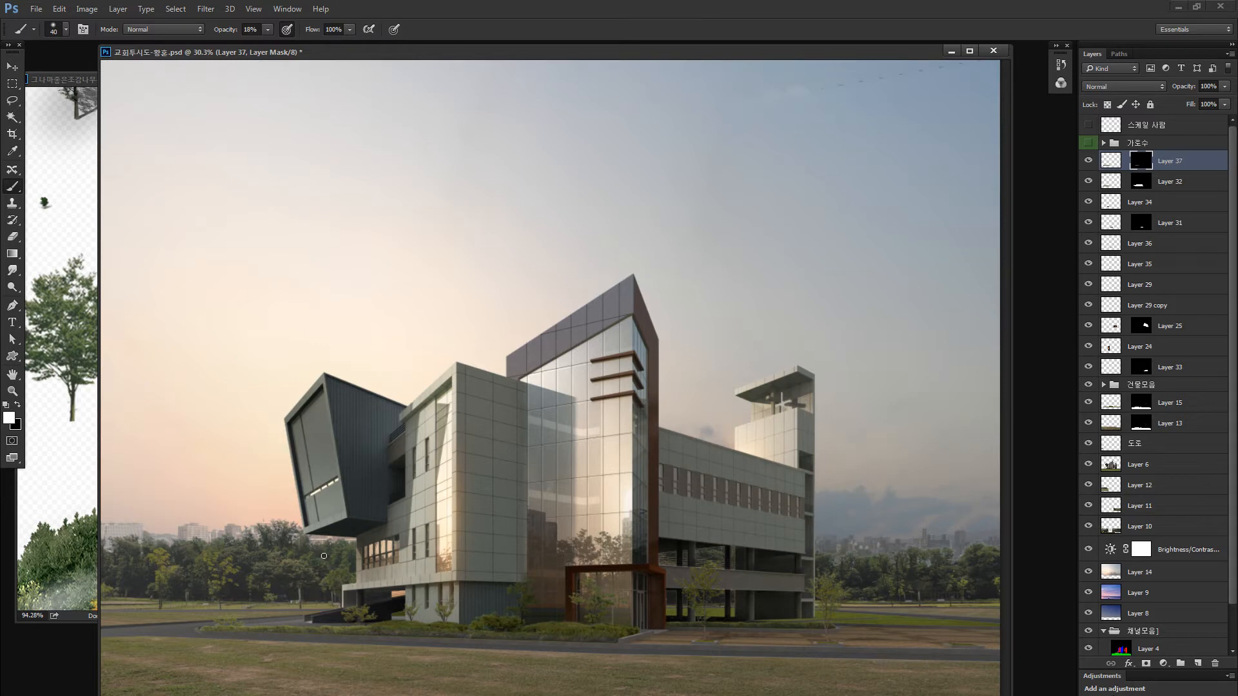
Step: Examine how the flower bed blends into the hedge up close and in the whole image, and inspect Layer 37's mask
key(z)
drag(386, 631, 497, 630)
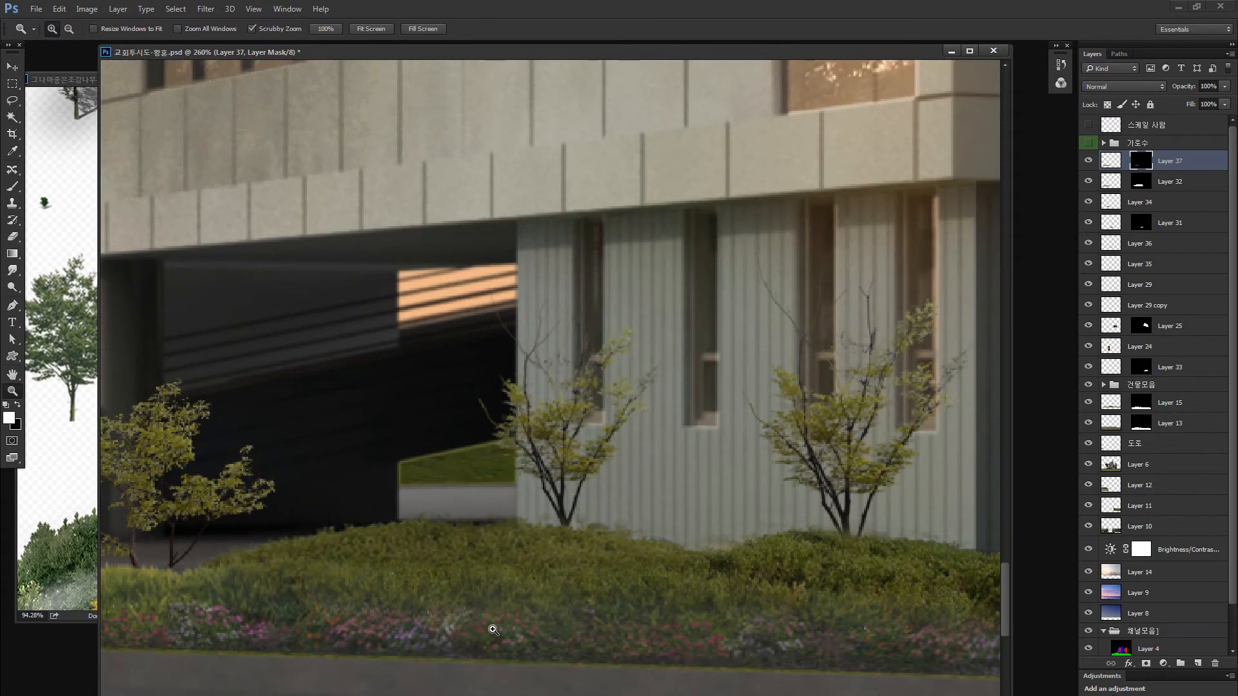
key(ctrl+0)
key(ctrl+minus)
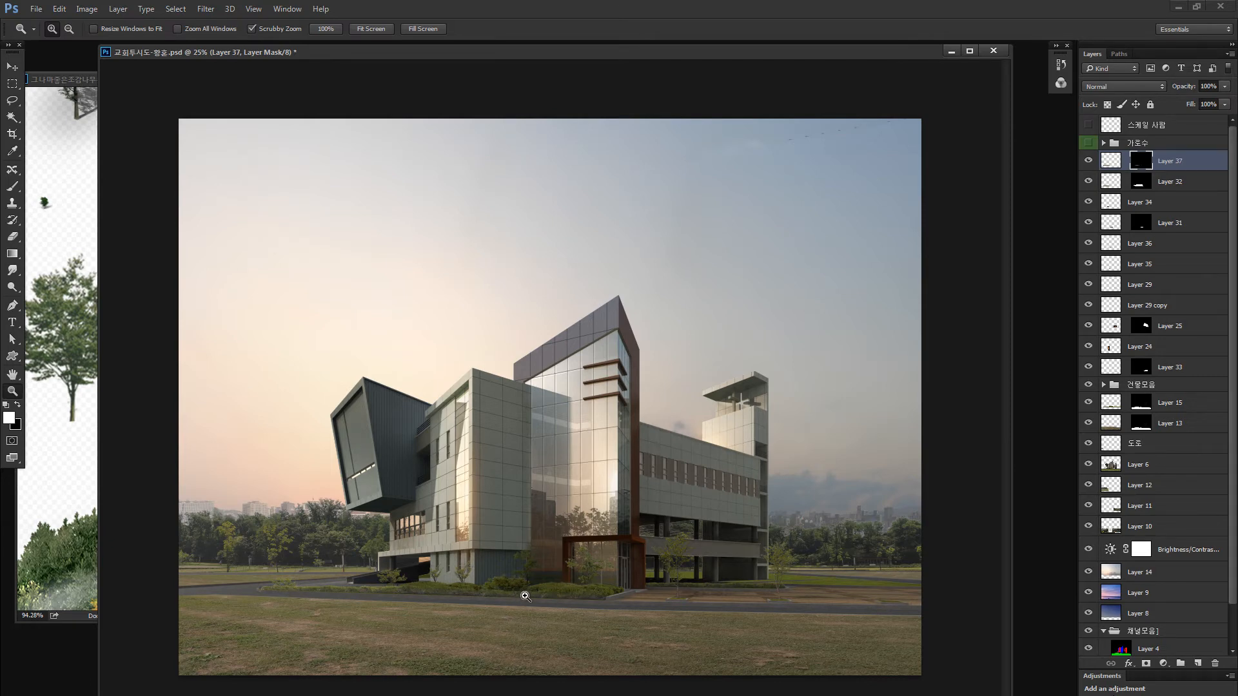
drag(448, 586, 541, 586)
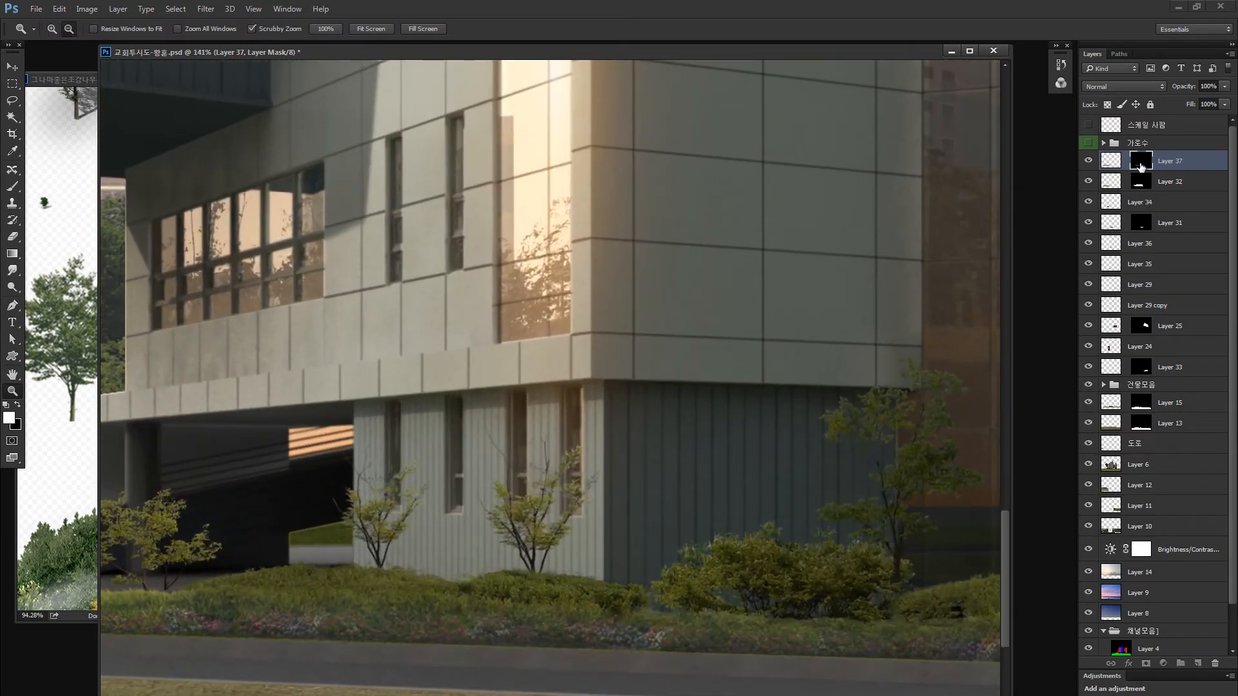
alt+click(1140, 166)
alt+click(1143, 163)
Step: Raise the contrast of Layer 37's mask to 42 with a legacy Brightness/Contrast adjustment to strengthen the flowers
key(alt+i)
key(j)
key(c)
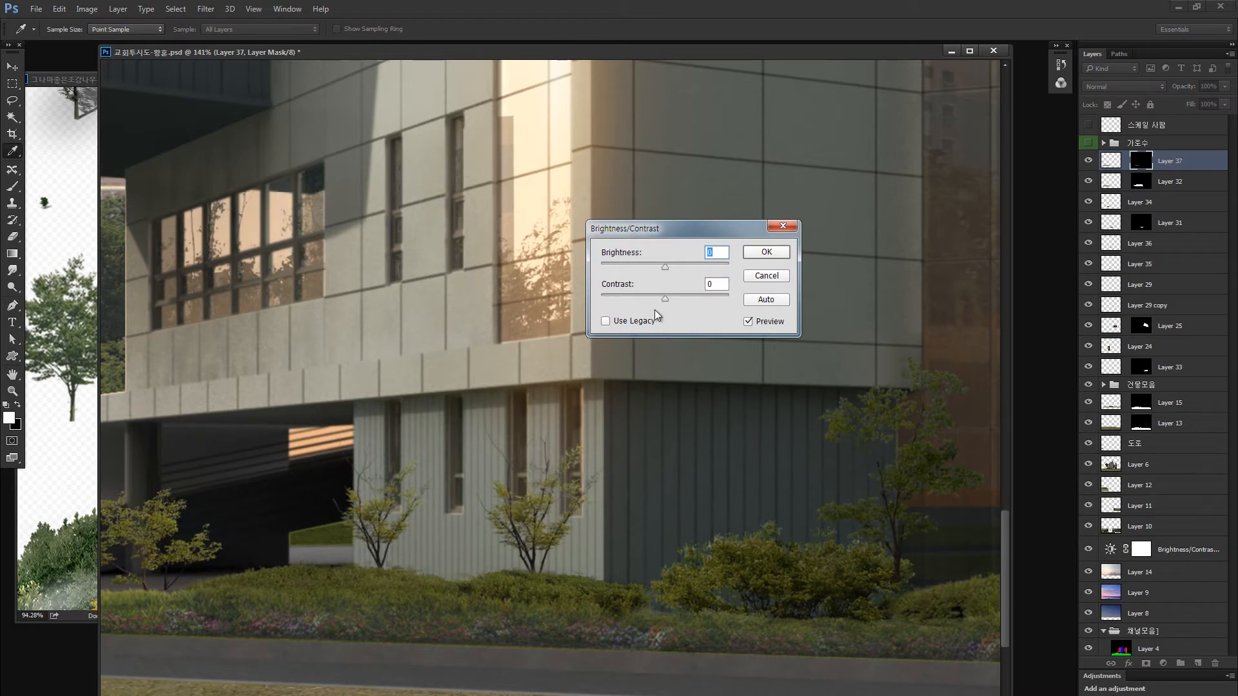
click(621, 323)
click(691, 297)
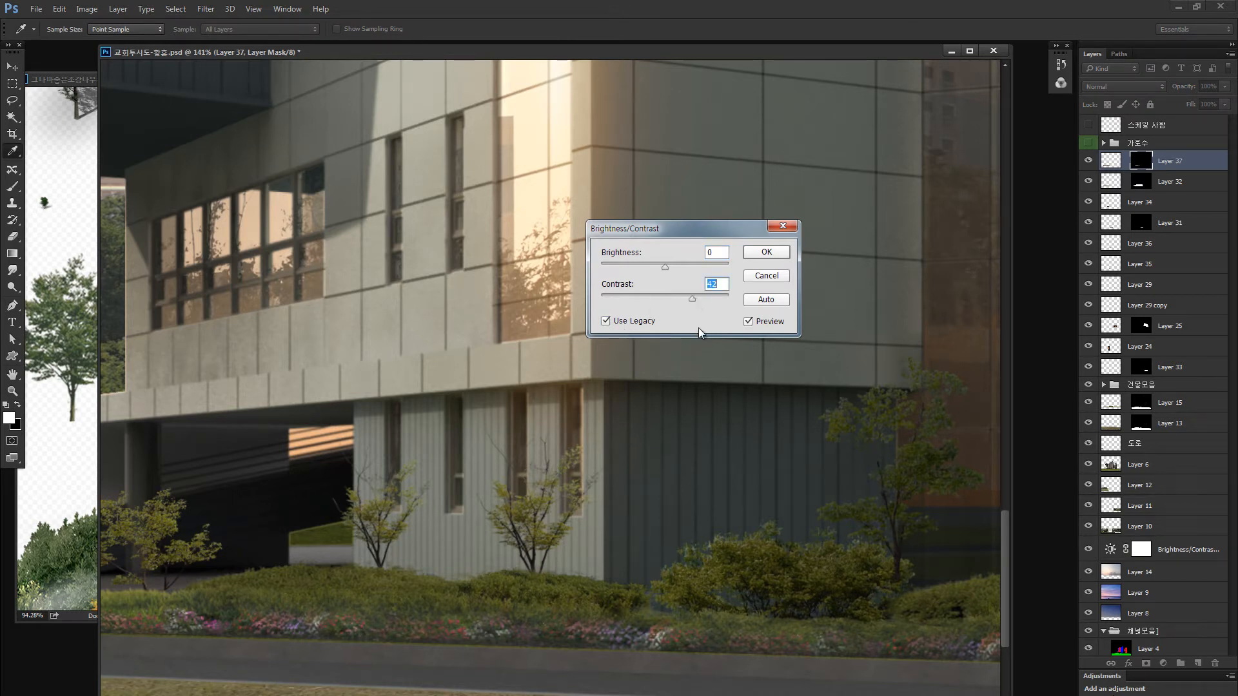
click(760, 254)
Step: Examine the strengthened flower bed along the building's base up close and in the whole image
key(ctrl+0)
key(ctrl+minus)
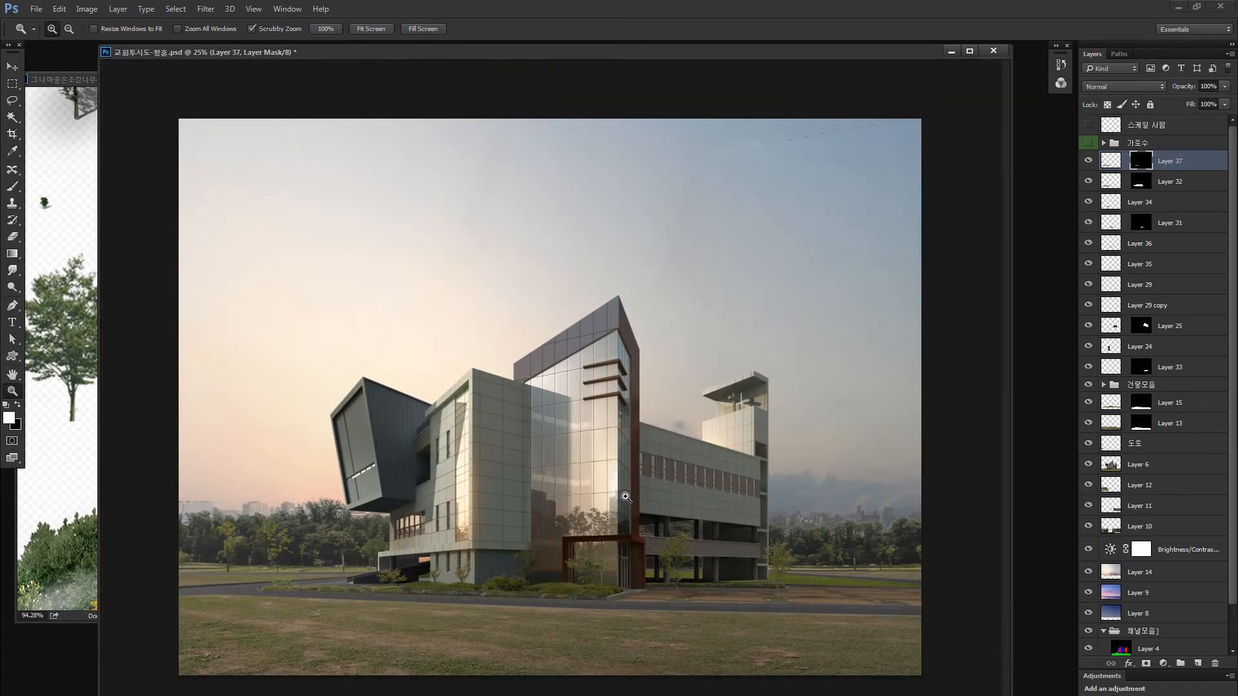
drag(388, 594, 458, 586)
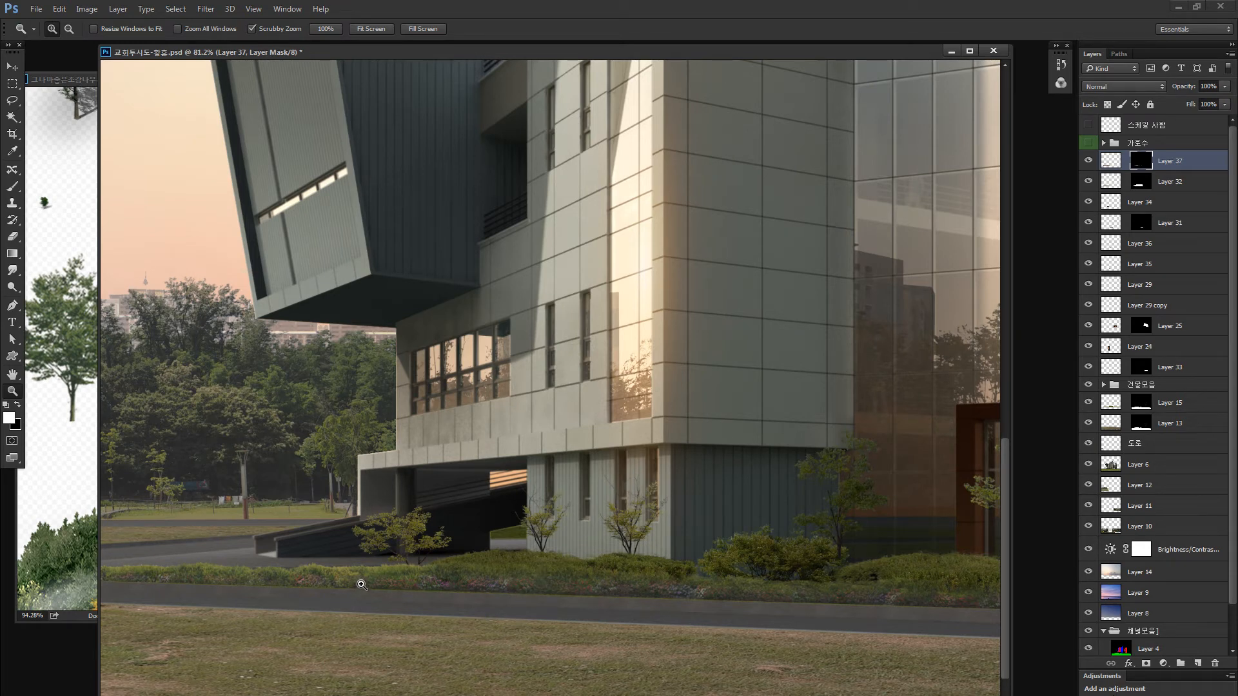
key(ctrl+minus)
key(ctrl+minus)
key(ctrl+minus)
key(ctrl+minus)
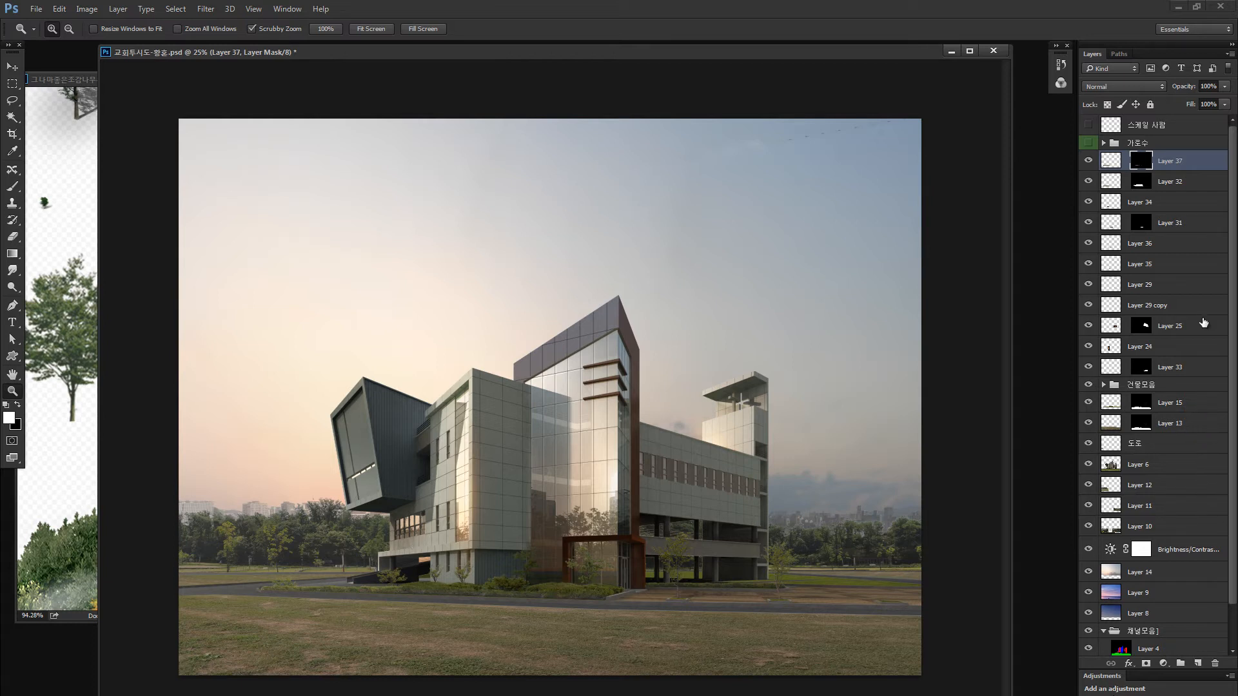
Step: Show the 가로수 street-tree group and delete the 스케일 사람 scale-figure layer
click(1103, 142)
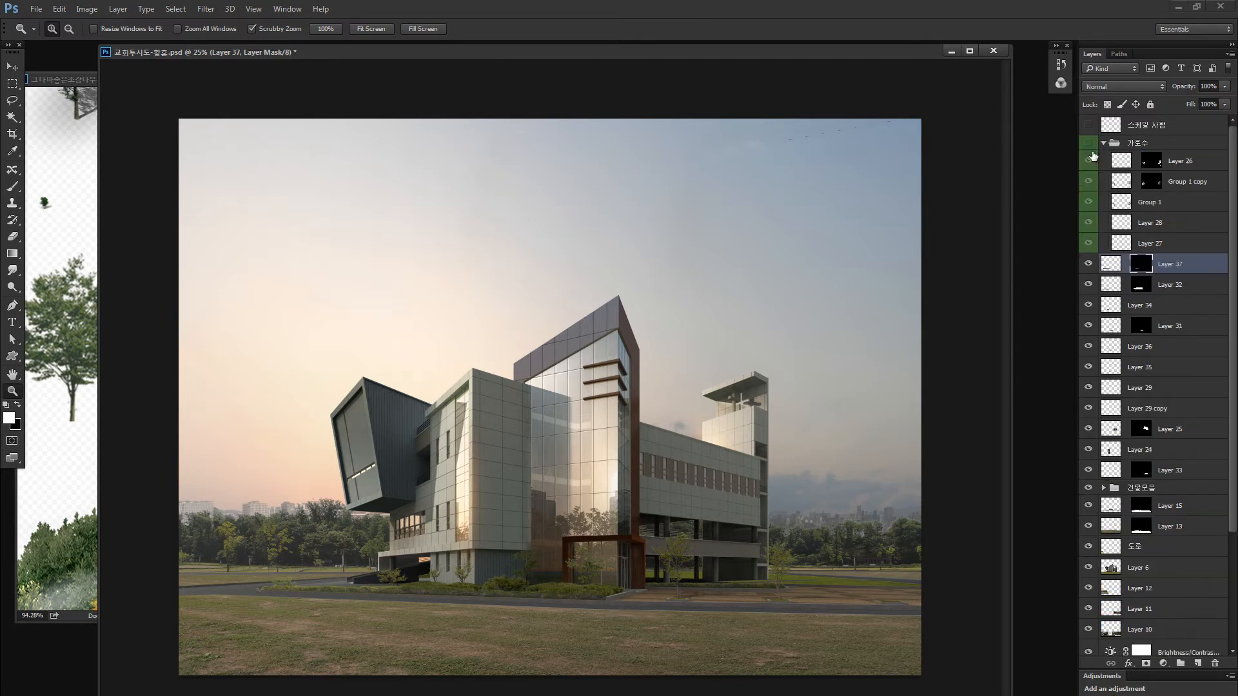
click(1088, 143)
click(1095, 141)
click(1089, 126)
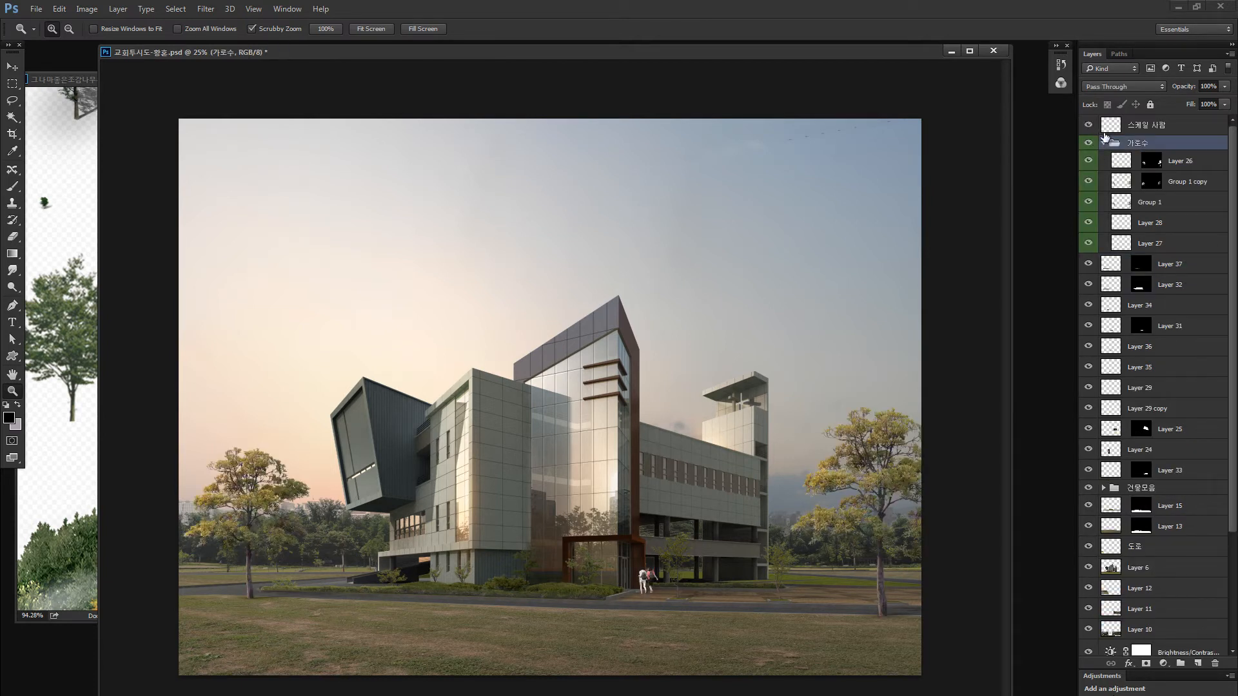
click(1116, 126)
key(Delete)
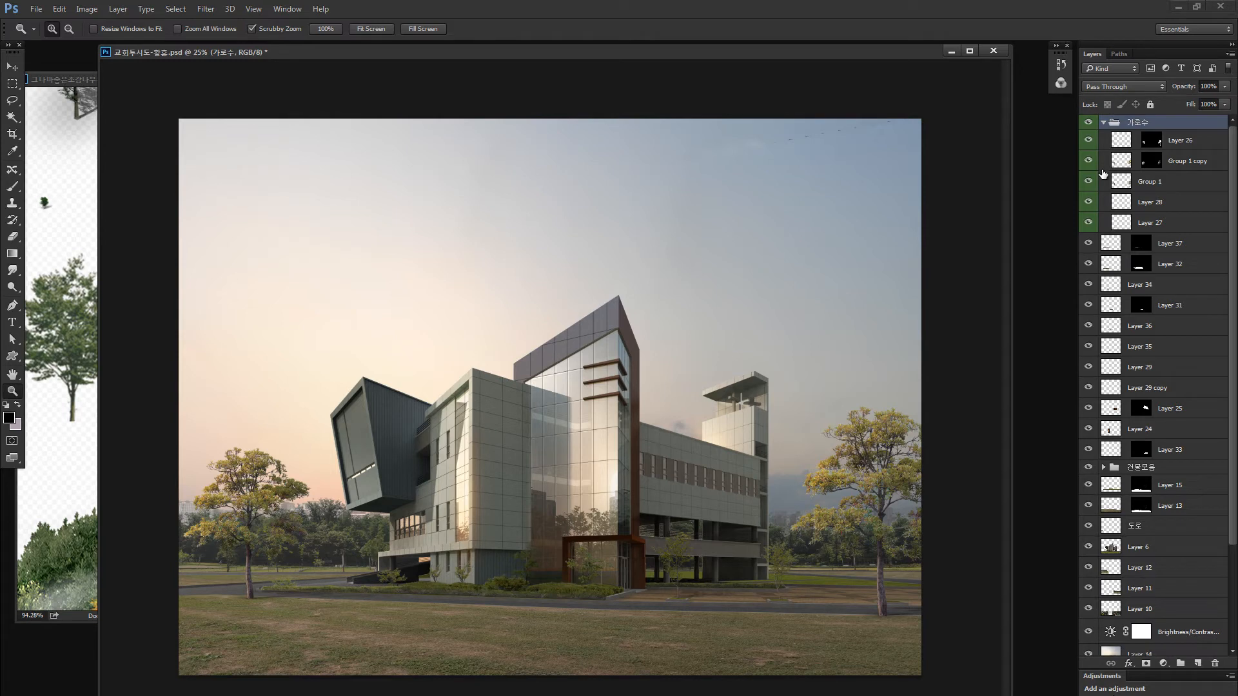
Step: Try moving the whole 가로수 tree group across the image, and undo the move
key(ctrl+minus)
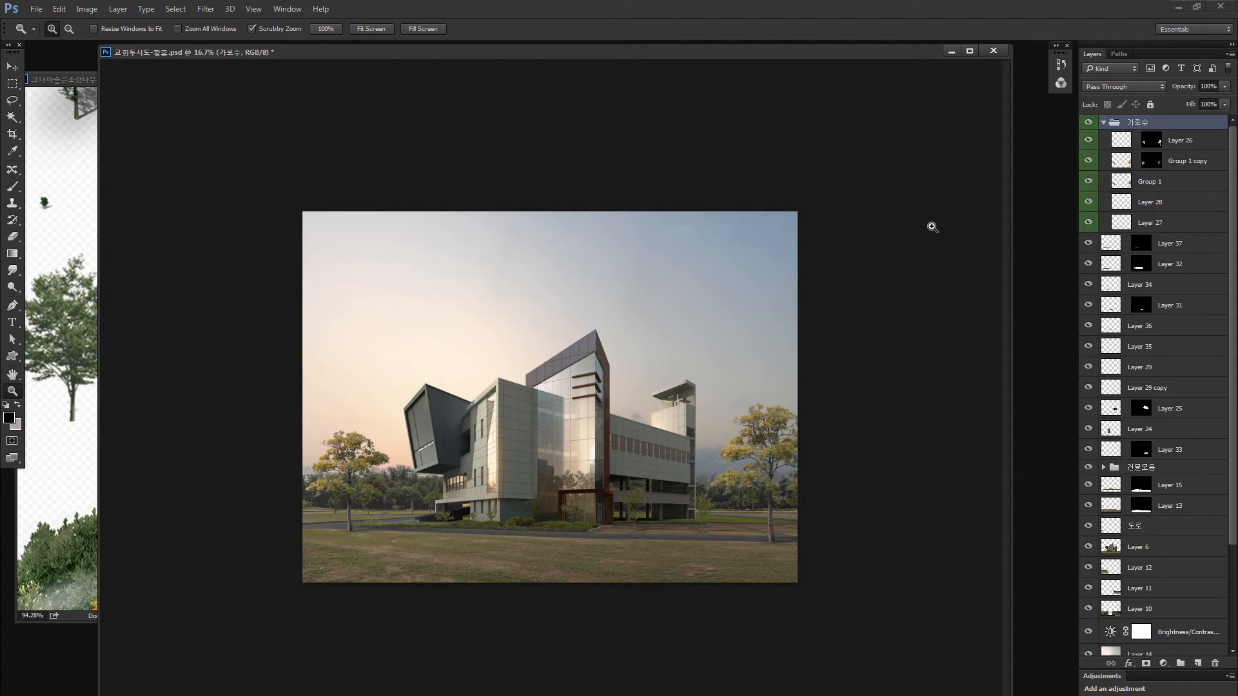
click(1102, 122)
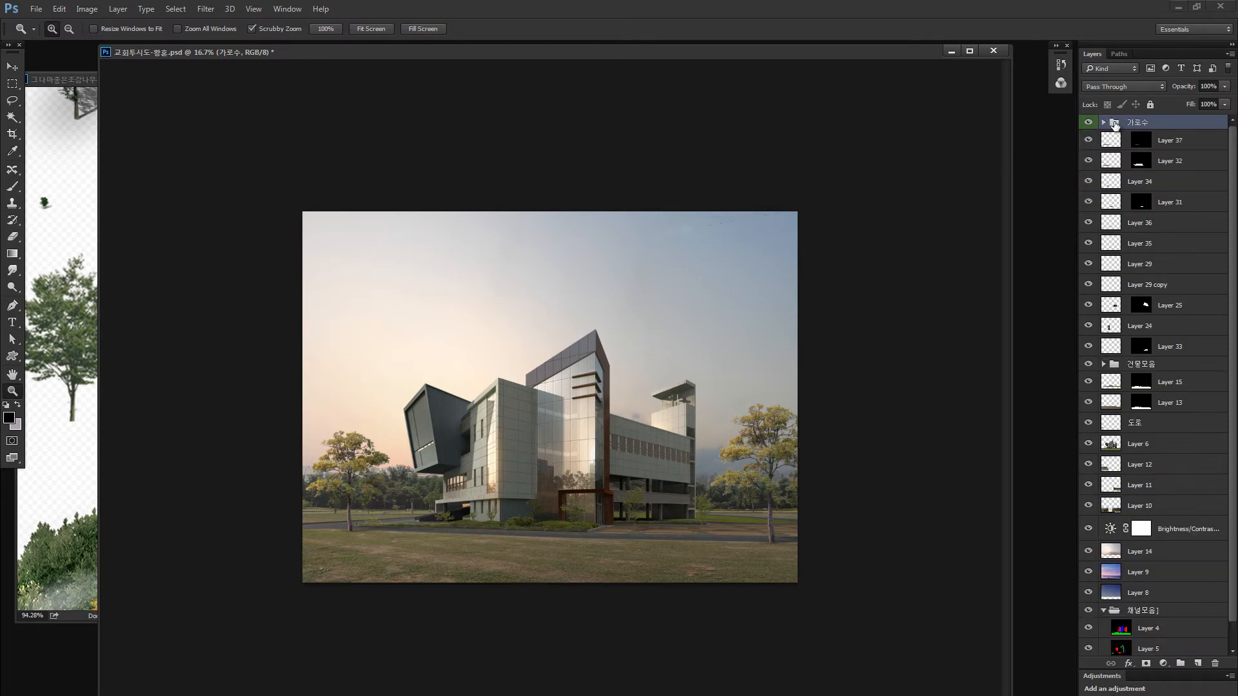
key(v)
drag(733, 434, 674, 403)
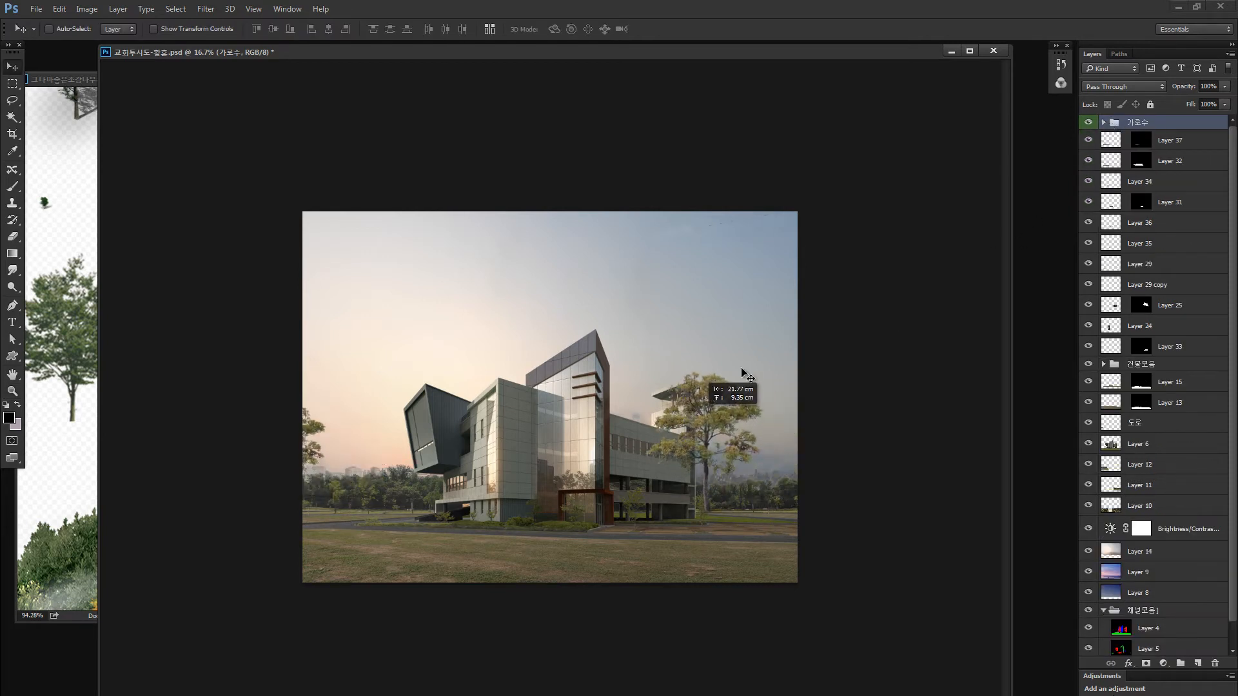
key(ctrl+z)
click(1103, 123)
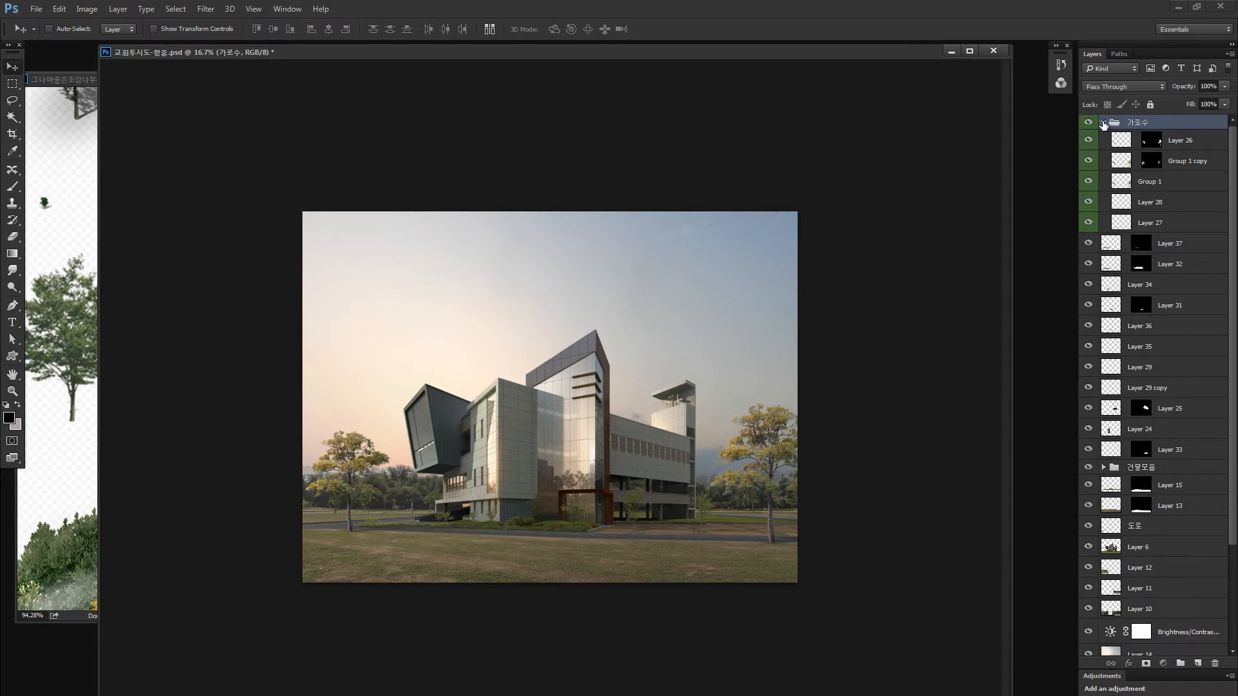
click(1103, 123)
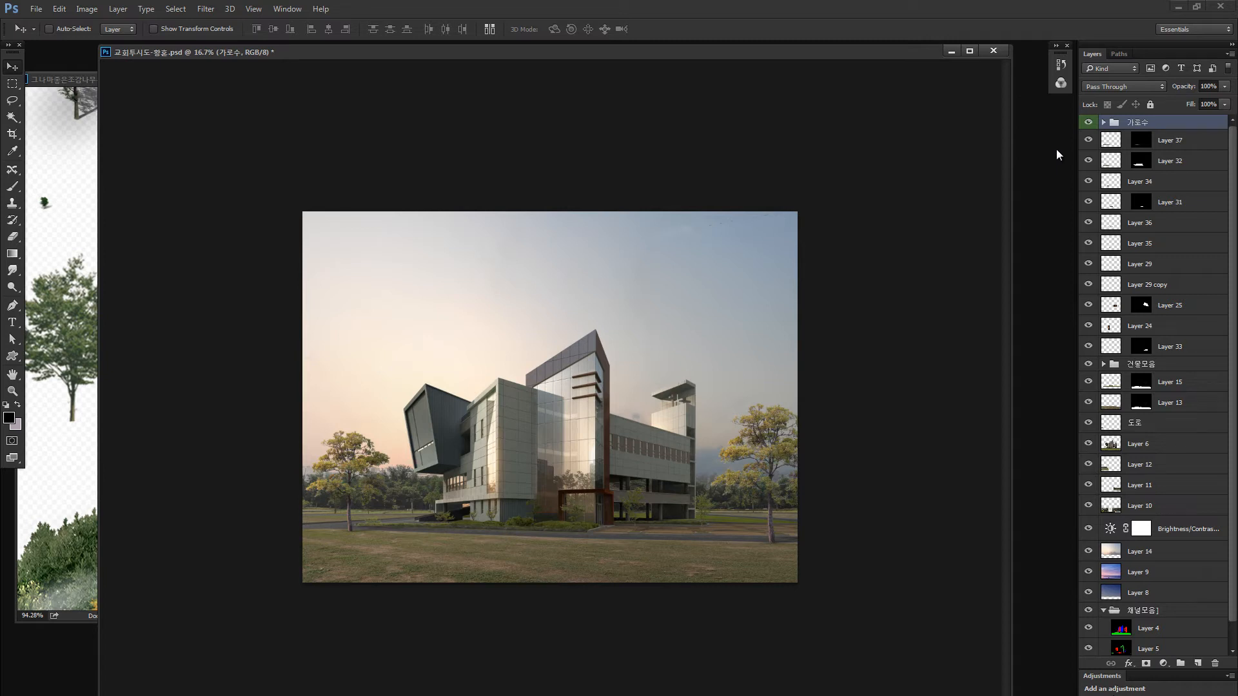
click(1103, 123)
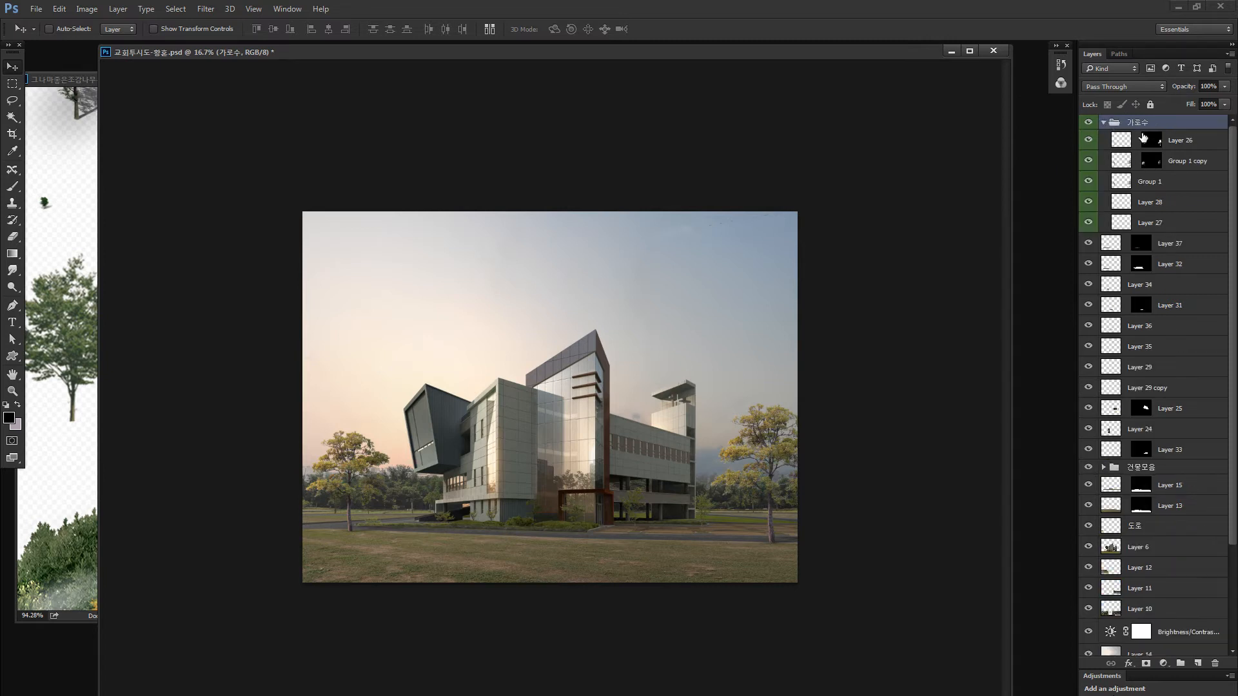
click(1104, 123)
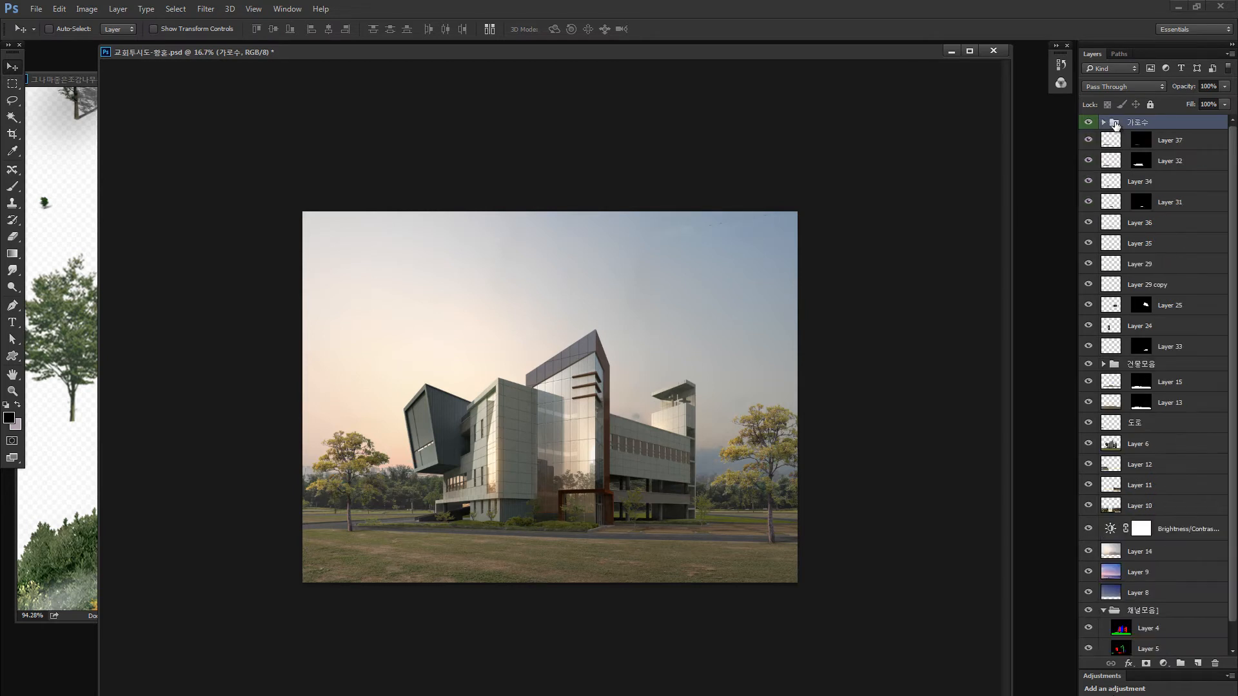
key(ctrl+t)
drag(836, 376, 768, 398)
key(Escape)
Step: Check the street-tree group in isolation and rename it 가로수ㅡ원본
alt+click(1088, 122)
alt+click(1092, 125)
double_click(1139, 124)
text(ㅡ원보ㄴ)
key(Return)
Step: Place a duplicate of the 가로수ㅡ원본 group below Layer 0 as a backup and collapse the channel group
alt+drag(1114, 124, 1112, 247)
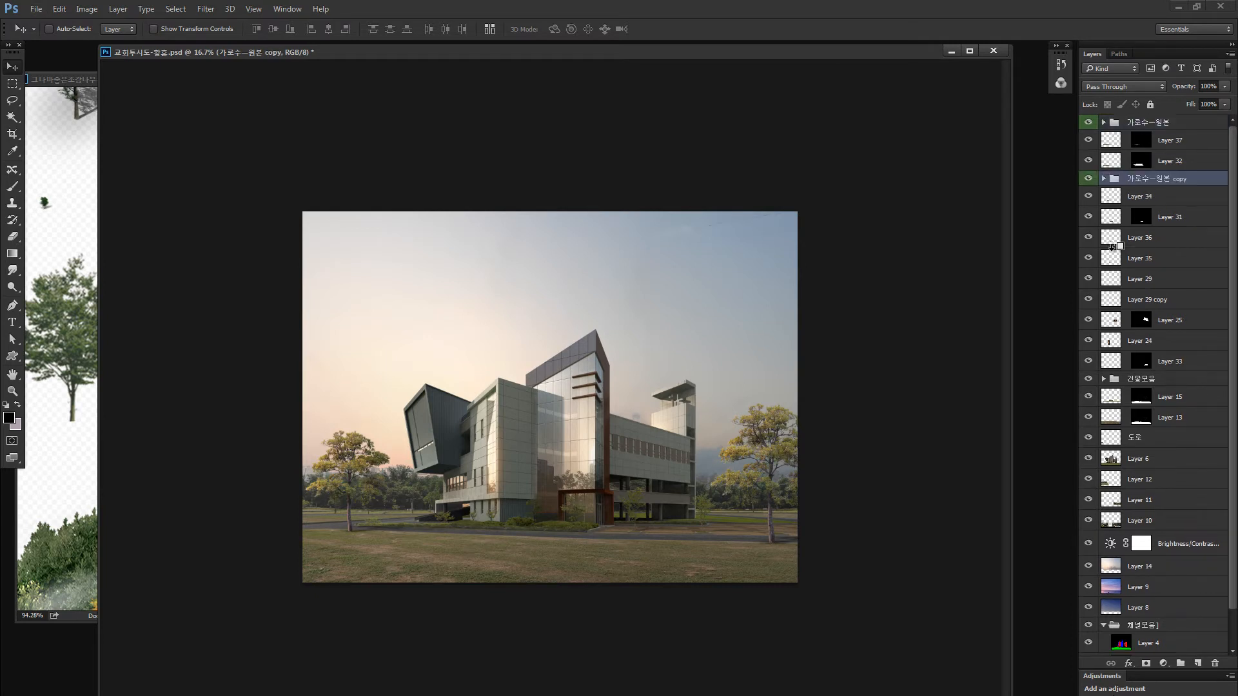
key(ctrl+z)
drag(1122, 123, 1107, 656)
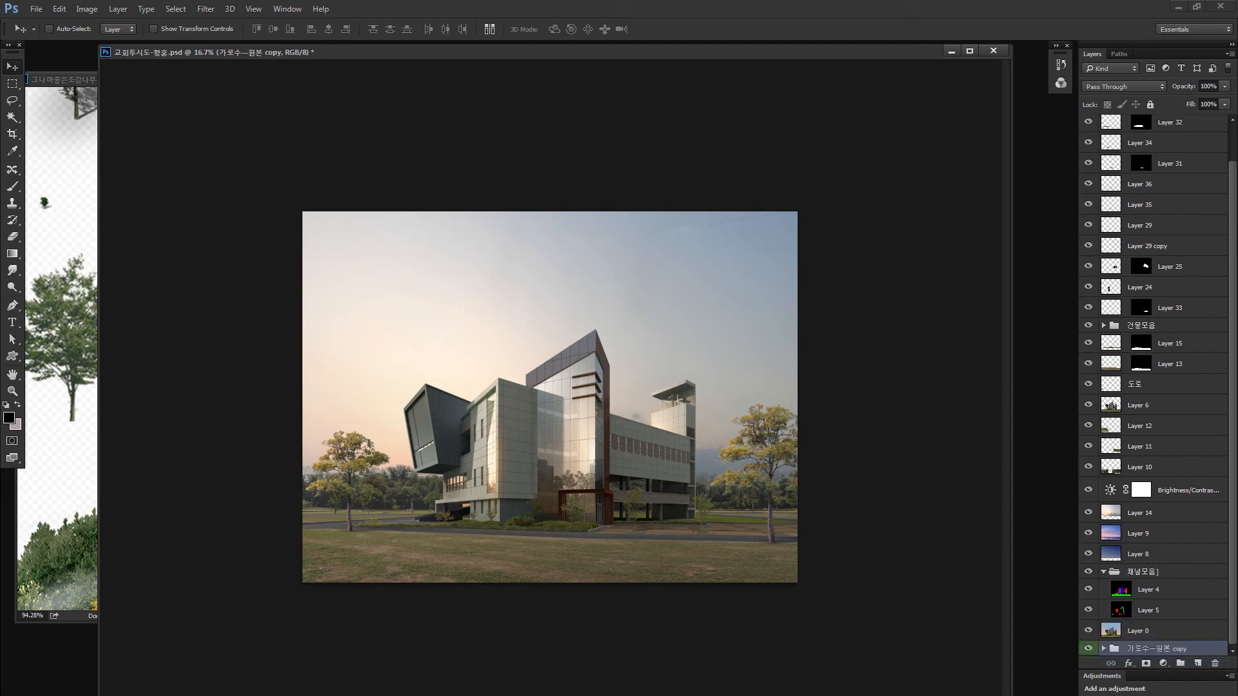
click(1104, 573)
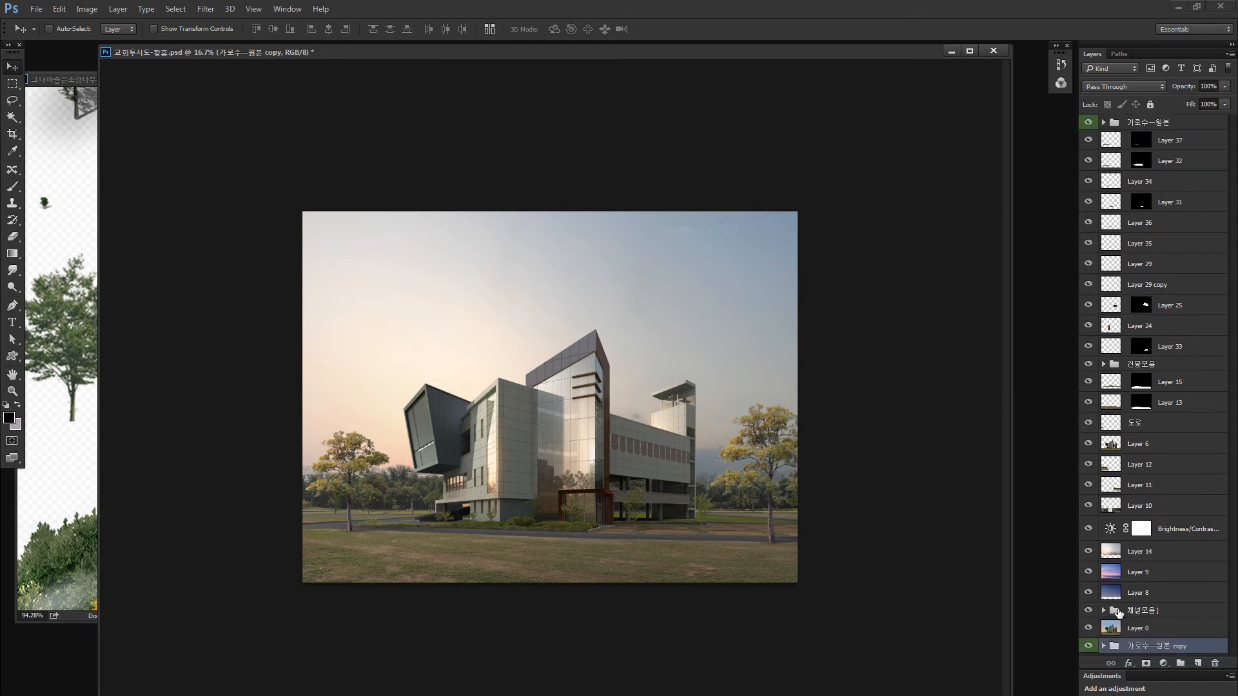
Step: Merge the upper 가로수ㅡ원본 group into a single layer and check its trees in isolation
mouse_move(1117, 129)
mouse_down()
mouse_move(1145, 161)
mouse_move(1133, 143)
mouse_up()
key(ctrl+e)
alt+click(1088, 125)
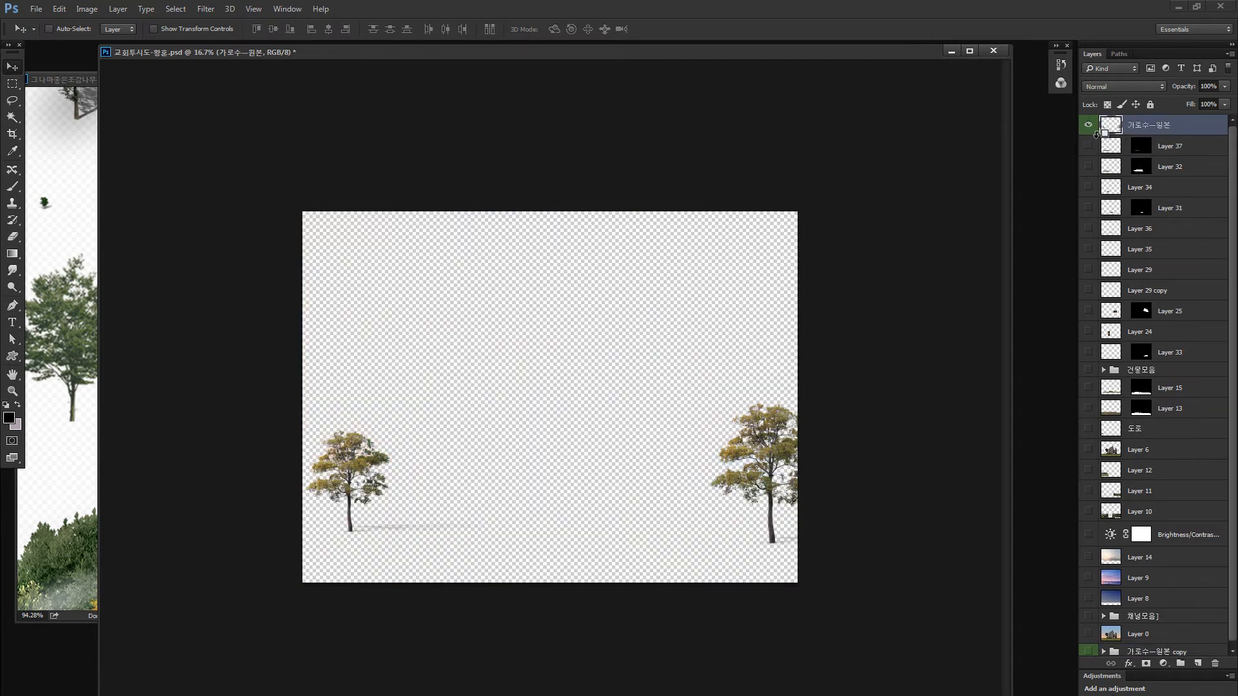
alt+click(1089, 125)
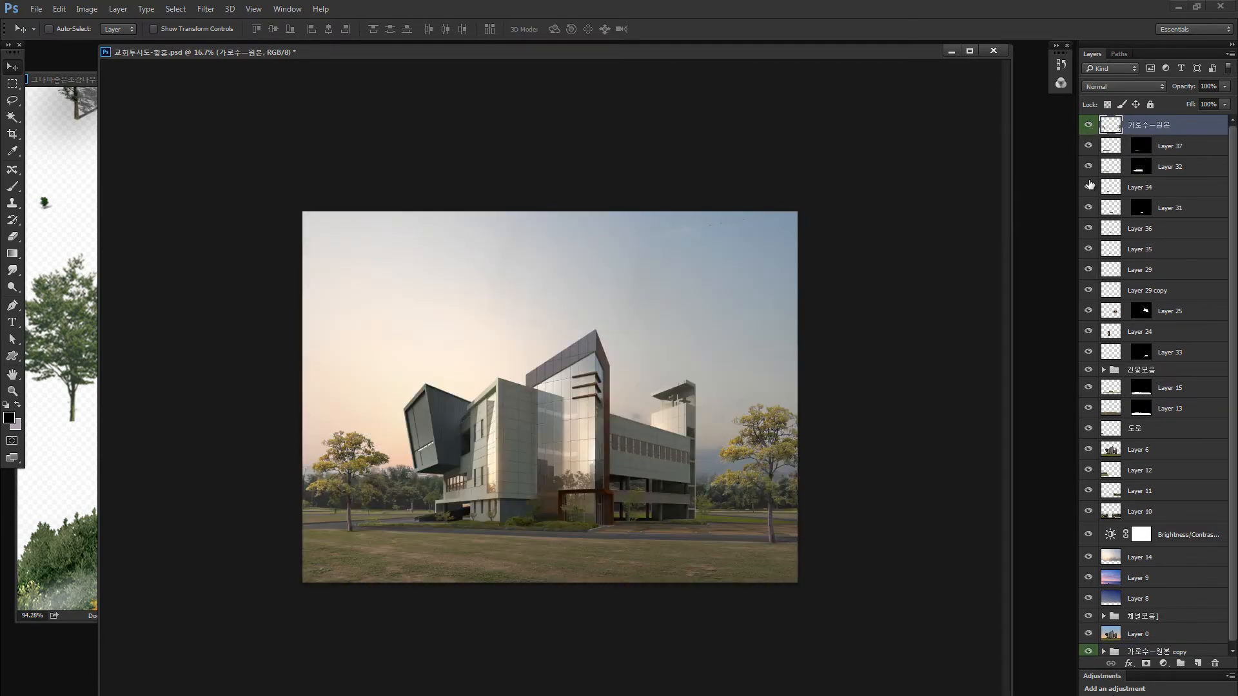
Step: Select the tree at the image's right edge, scale it down to about 84% and reposition it beside the road
key(m)
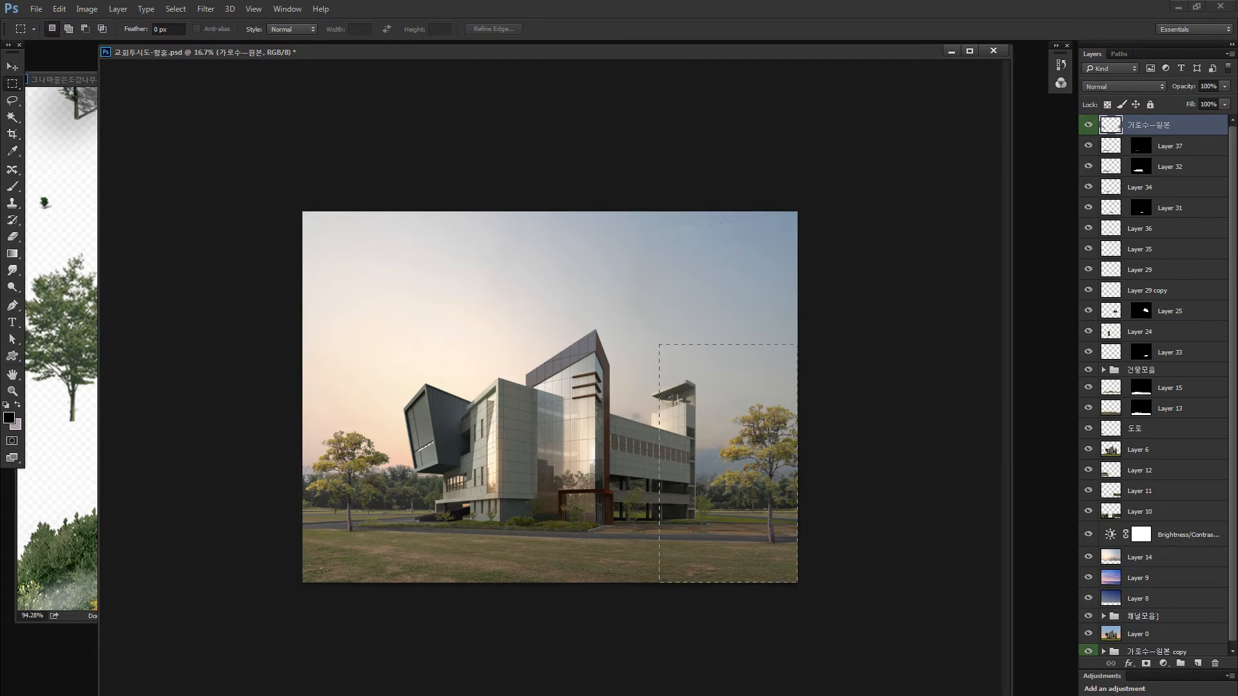
key(ctrl+t)
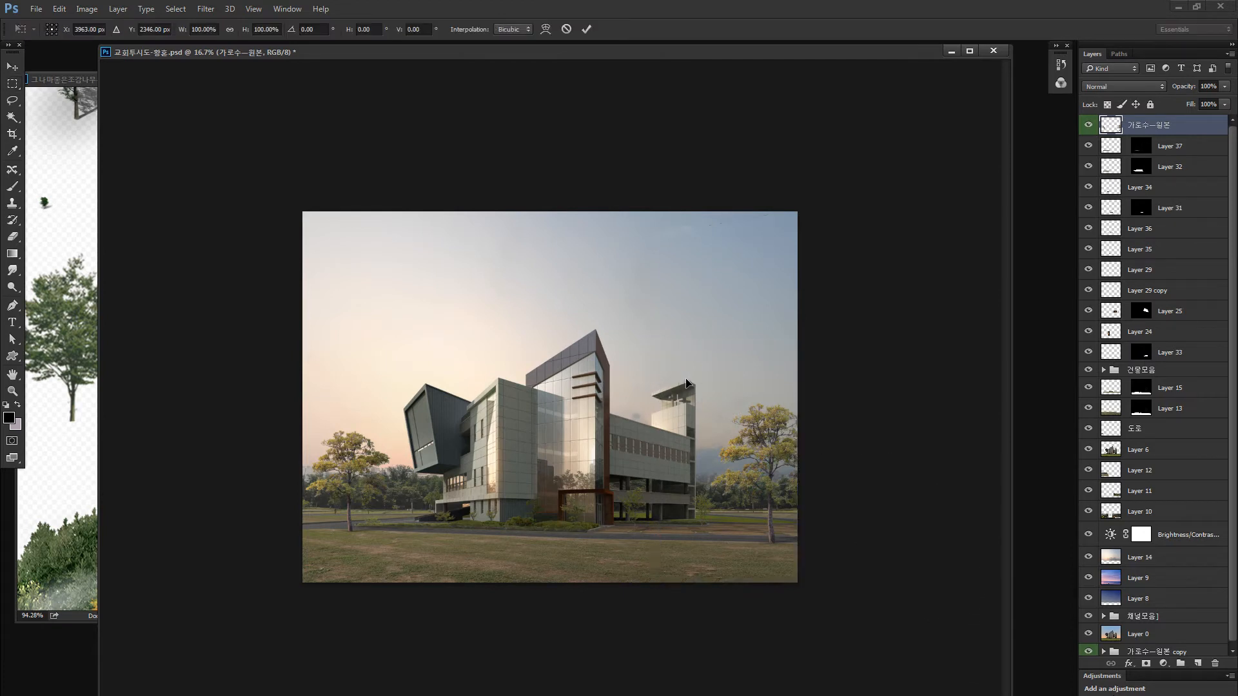
drag(660, 345, 681, 383)
double_click(771, 502)
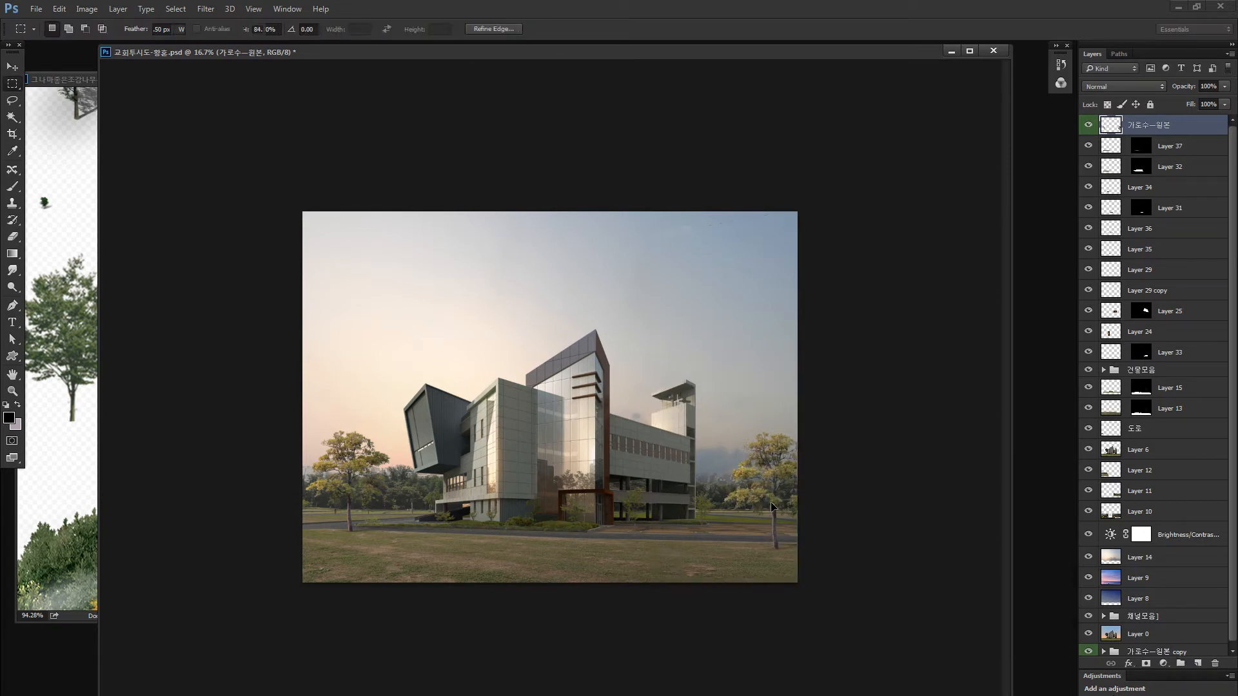
drag(772, 506, 771, 506)
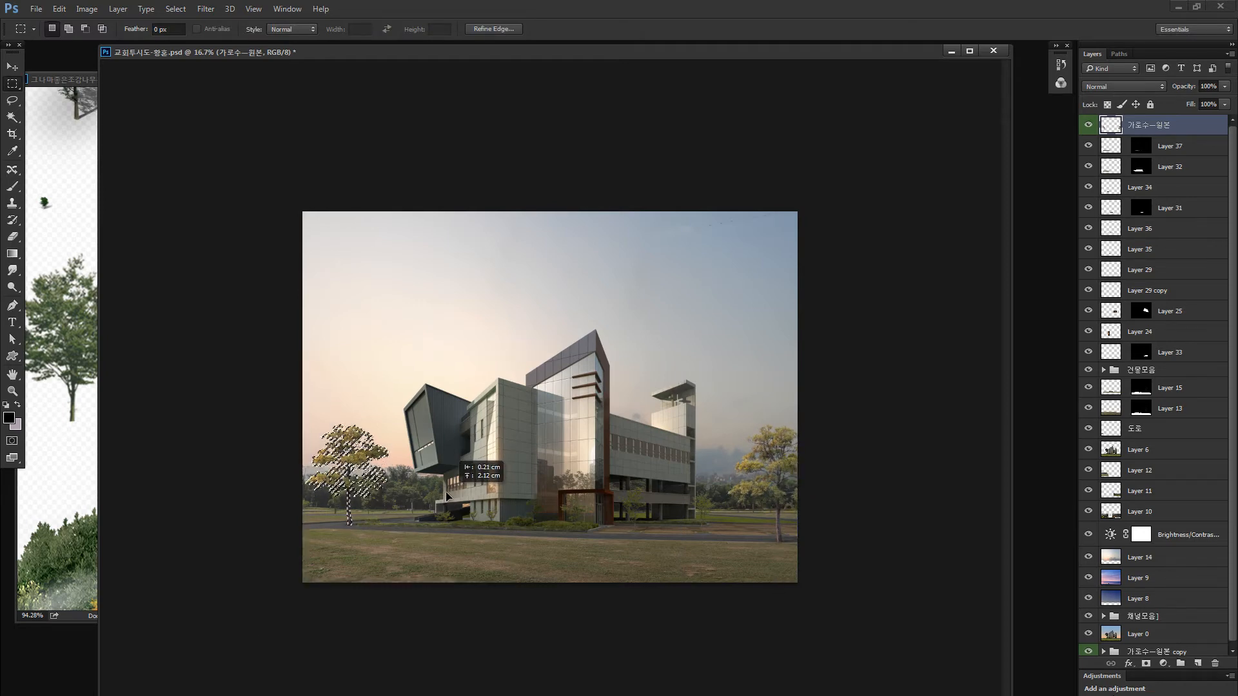
Step: Scale down the tree on the building's left side and place it closer to the image's left edge
key(z)
click(407, 474)
key(ctrl+t)
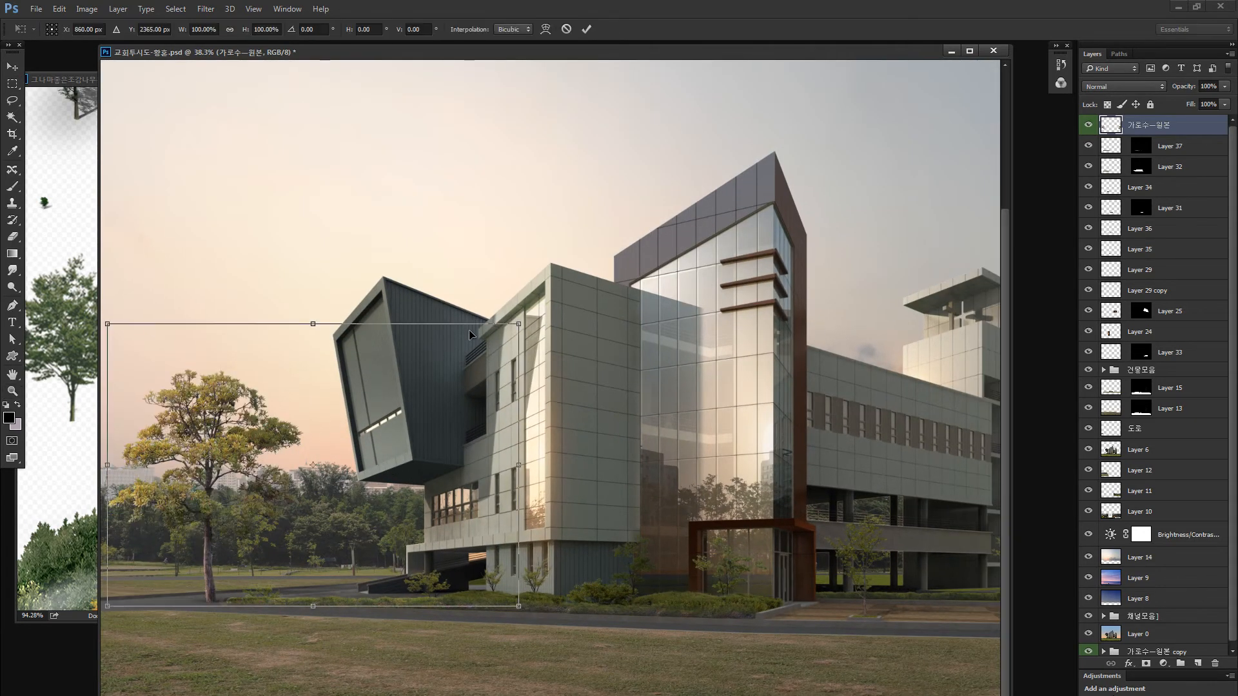
drag(519, 323, 411, 397)
drag(338, 483, 317, 492)
key(Return)
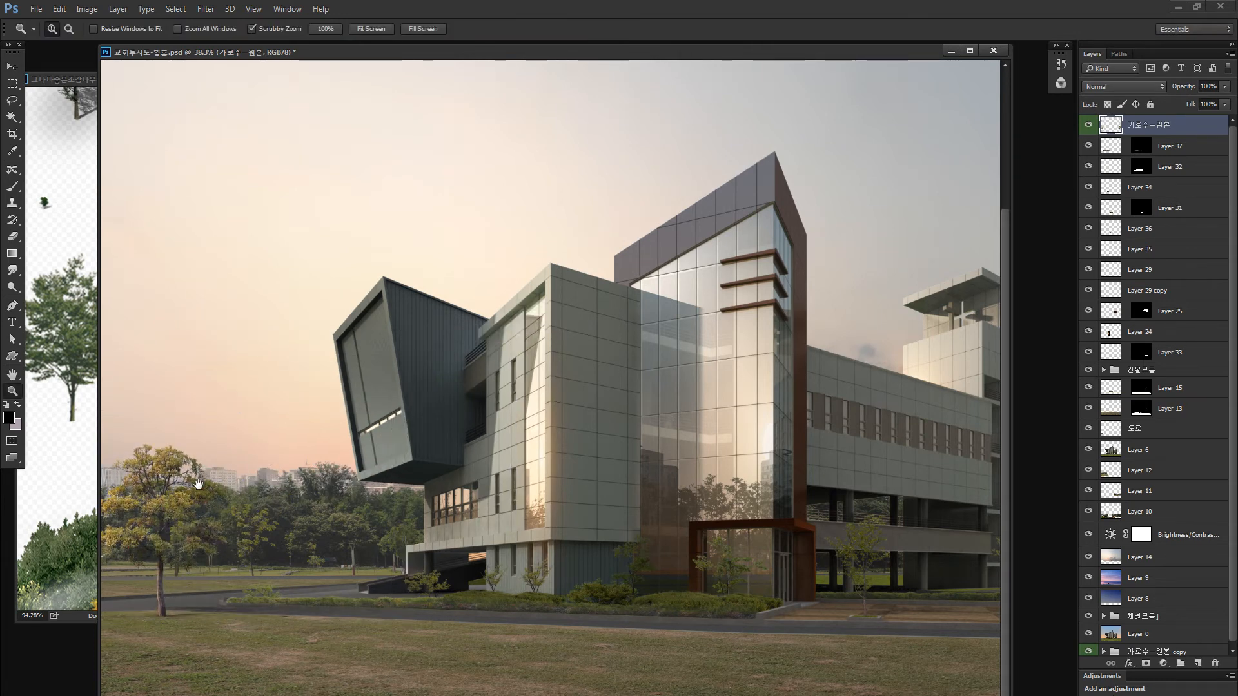
Step: Try several positions for the left tree along the road edge, comparing it with the background trees and buildings
drag(214, 526, 429, 504)
key(ctrl+minus)
key(ctrl+minus)
key(ctrl+minus)
drag(185, 443, 156, 452)
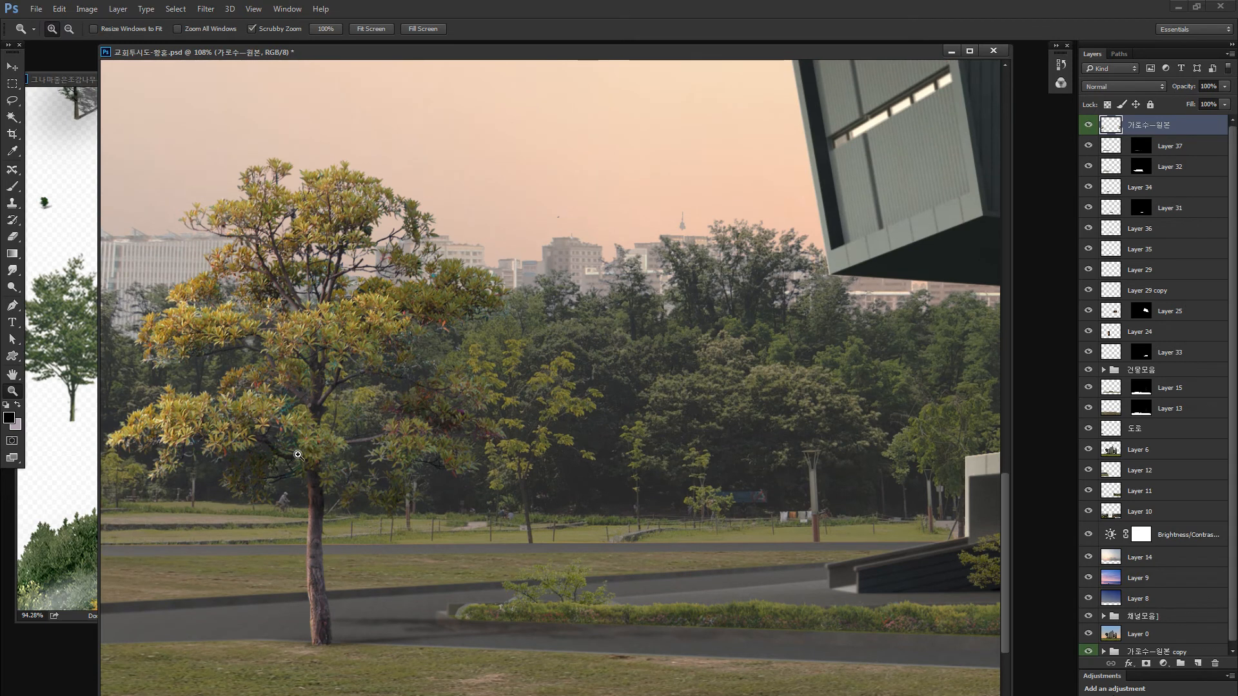
drag(298, 455, 382, 458)
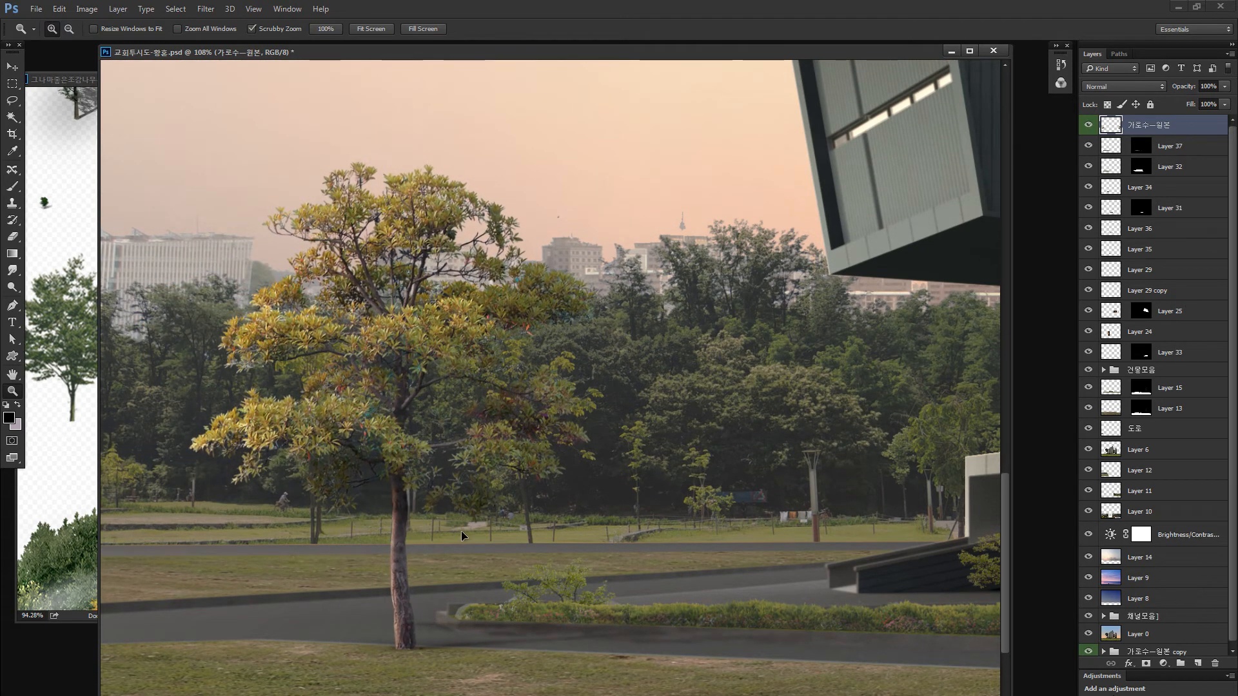
drag(461, 532, 240, 520)
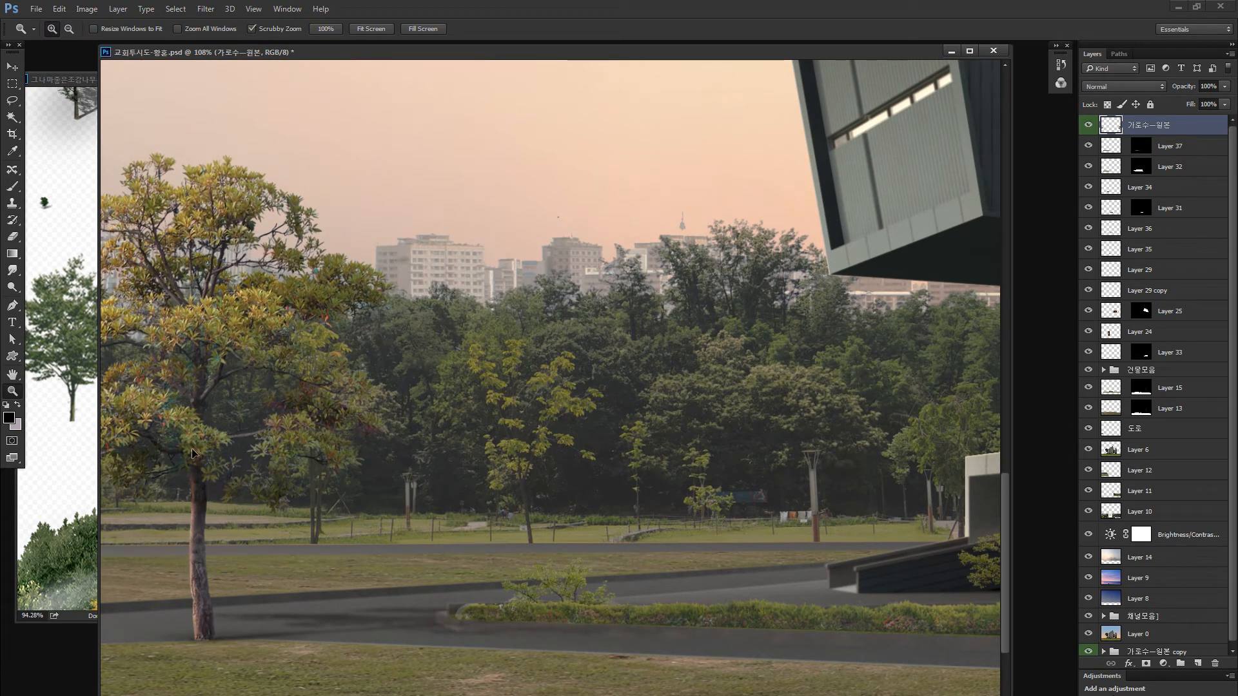
drag(192, 453, 309, 441)
Step: Inspect the left tree's lower foliage up close against the background and nudge the tree slightly to the left
scroll(193, 432, down, 1)
drag(116, 401, 224, 406)
drag(351, 401, 385, 385)
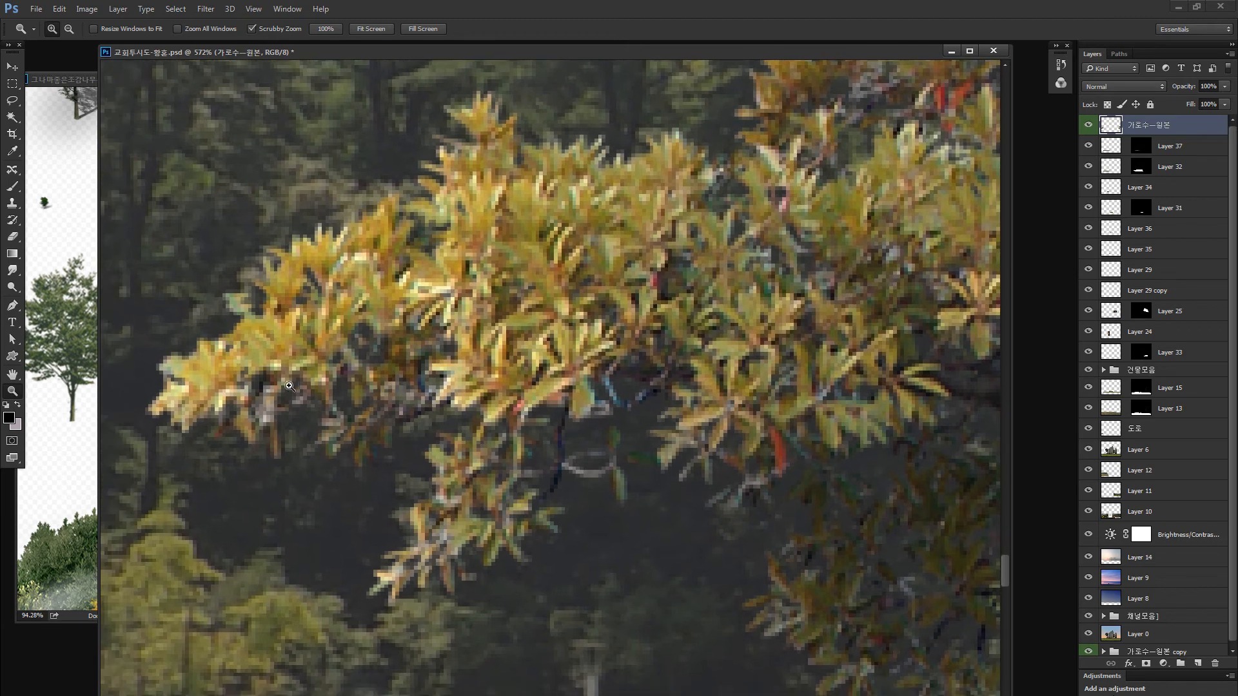
drag(284, 388, 238, 392)
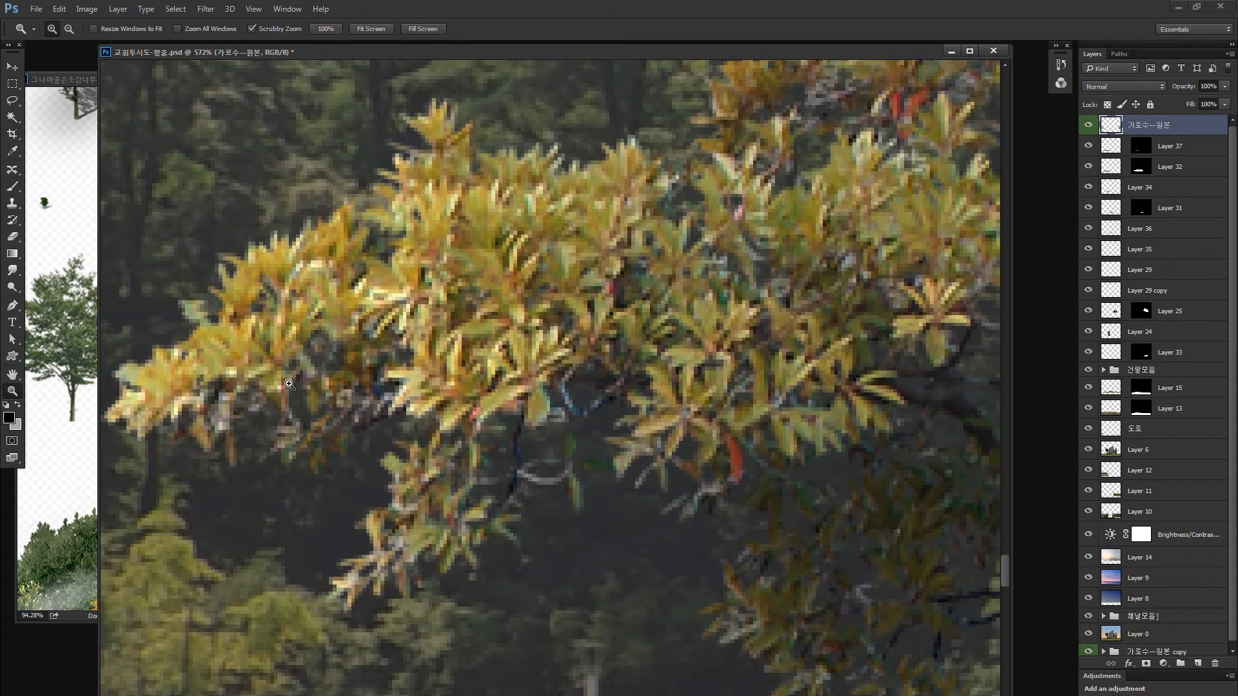
key(ctrl+0)
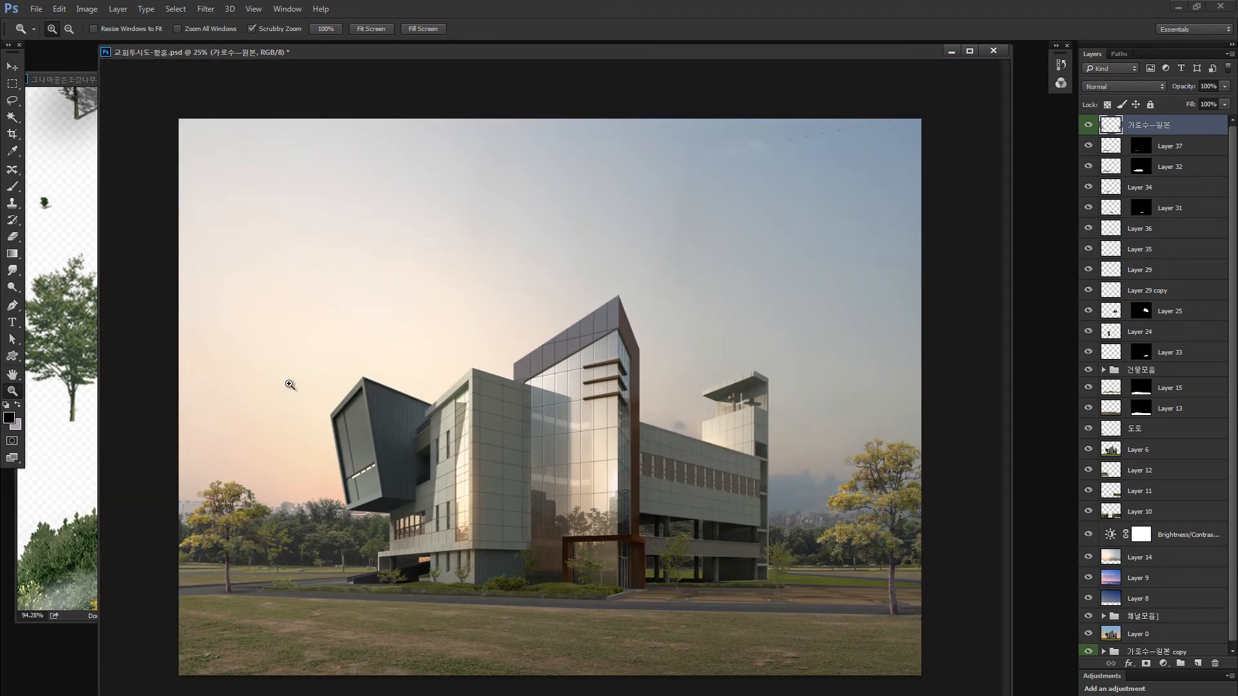
Step: Shift the left tree slightly closer to the image's edge and check its trunk base and the overall composition
drag(277, 553, 264, 553)
drag(269, 616, 313, 646)
drag(203, 582, 284, 641)
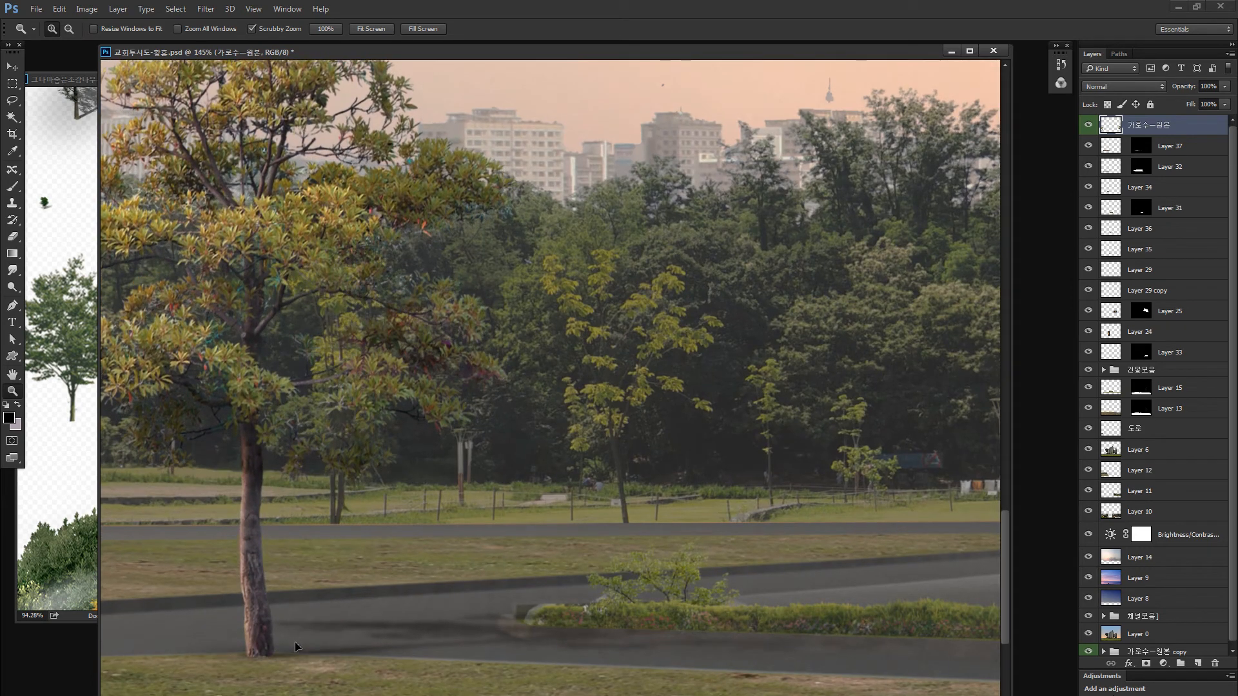
key(ctrl+0)
key(ctrl+minus)
key(ctrl+minus)
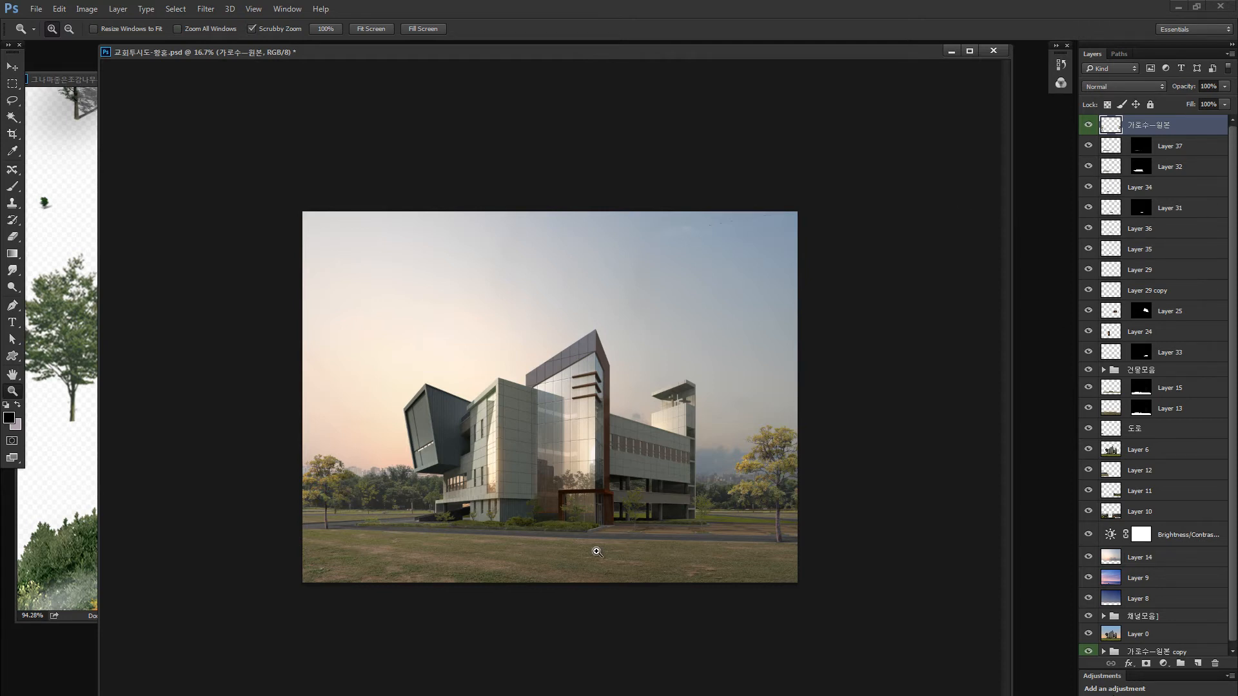
Step: Bring the tree and shrub source document to the front and close it
click(64, 542)
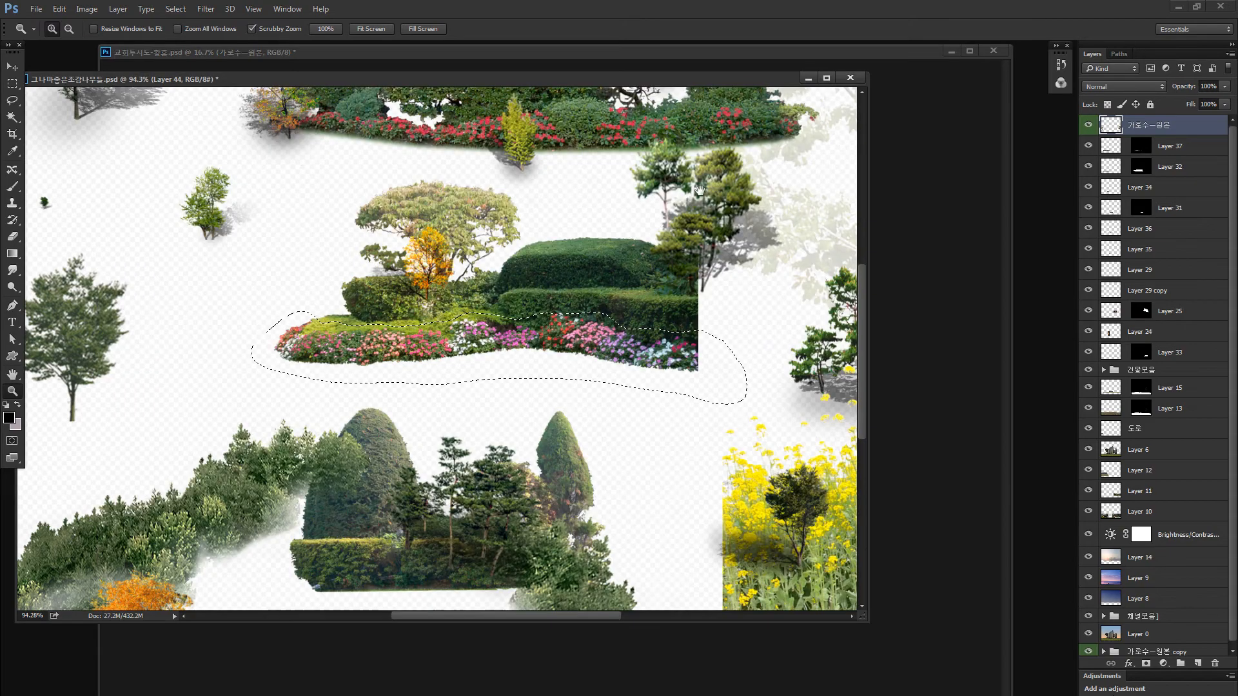
click(850, 77)
click(639, 284)
Step: Switch to ACDSee, look through the source folder for the tree shadow image 그림자 and open it in Photoshop
key(alt+Tab)
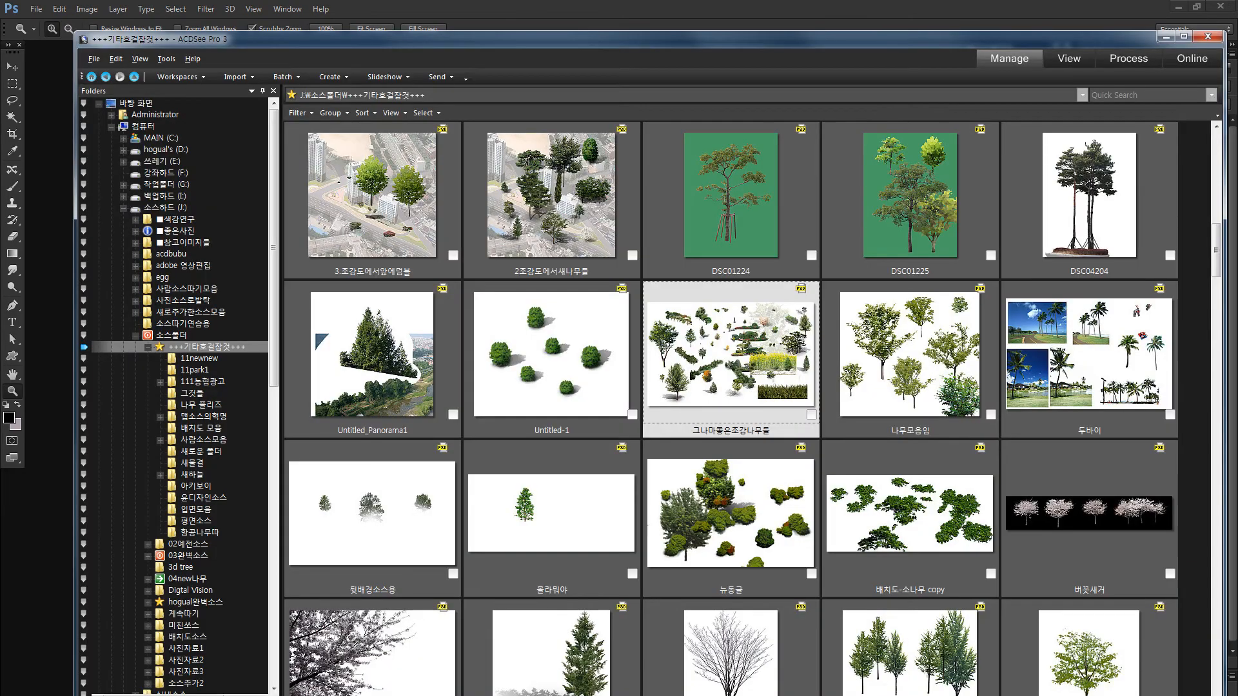
scroll(838, 525, down, 15)
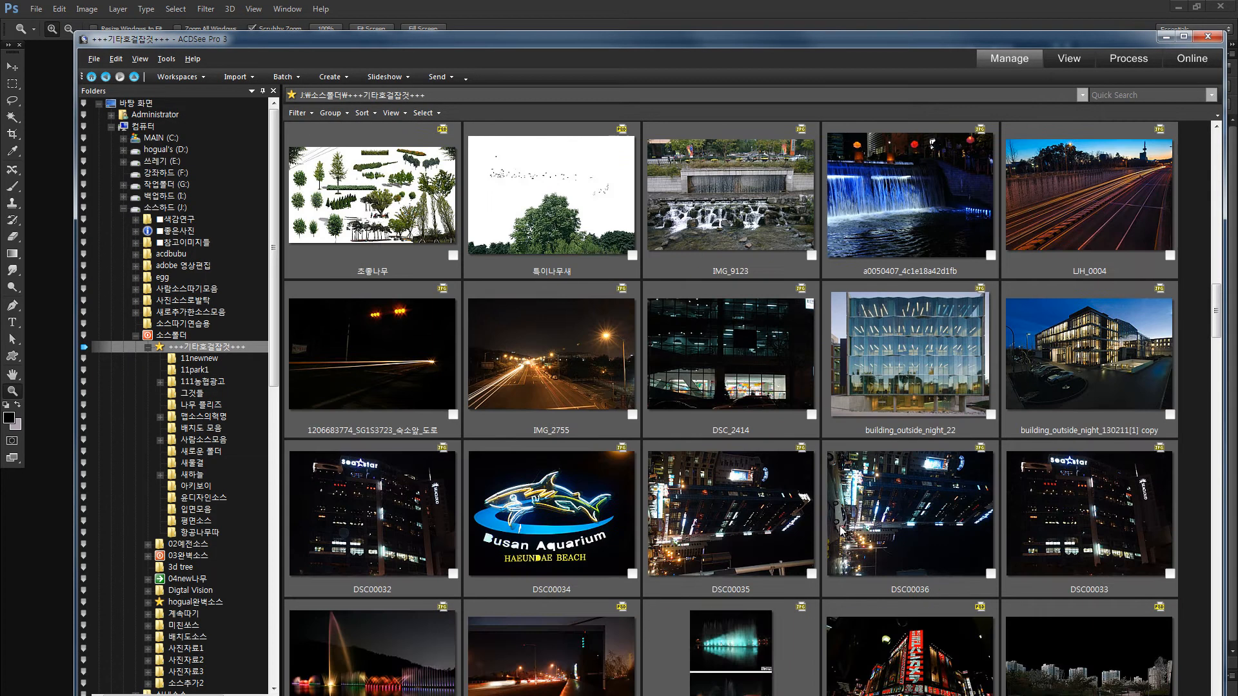
scroll(835, 524, down, 10)
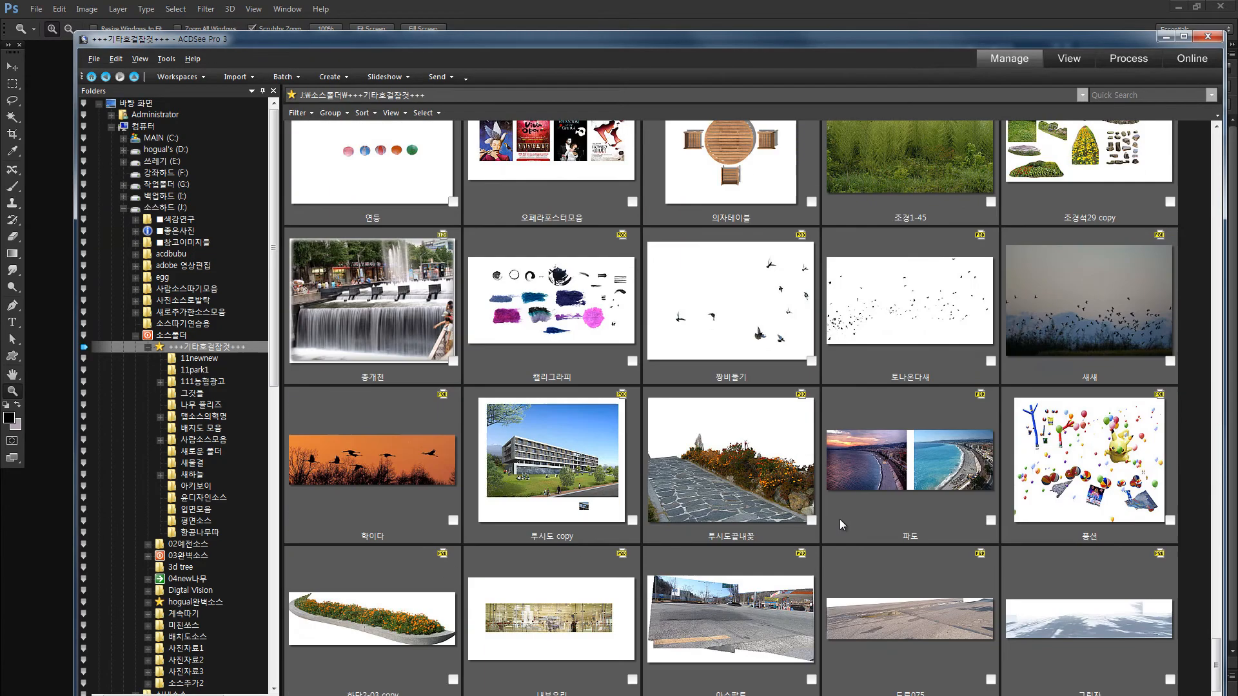
drag(584, 653, 29, 610)
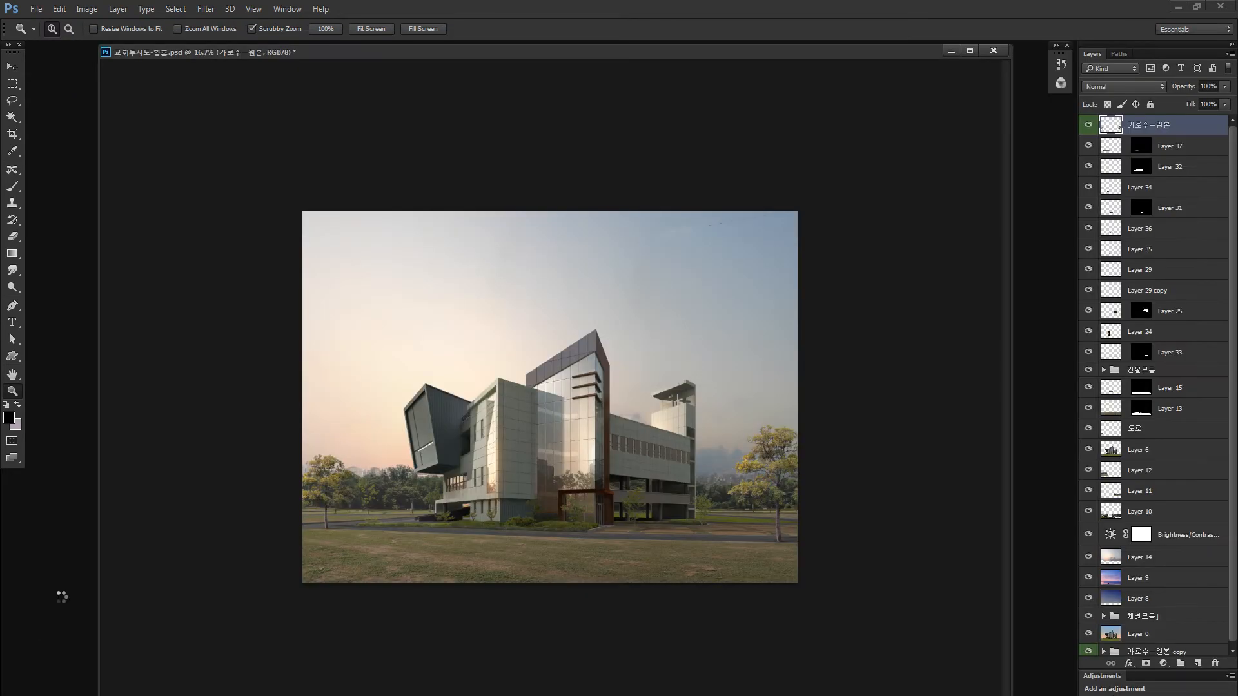
Step: Copy the shadow layer into the church image and place it over the foreground lawn
key(v)
drag(594, 239, 547, 453)
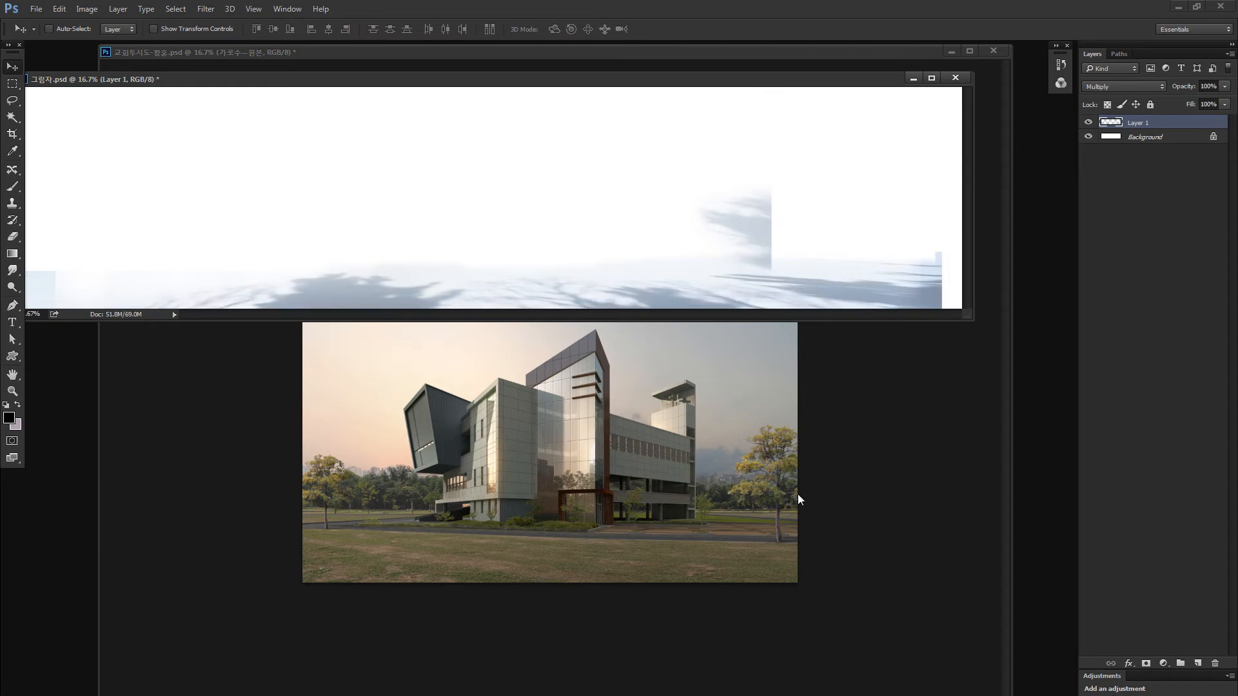
drag(652, 355, 343, 518)
drag(516, 540, 480, 562)
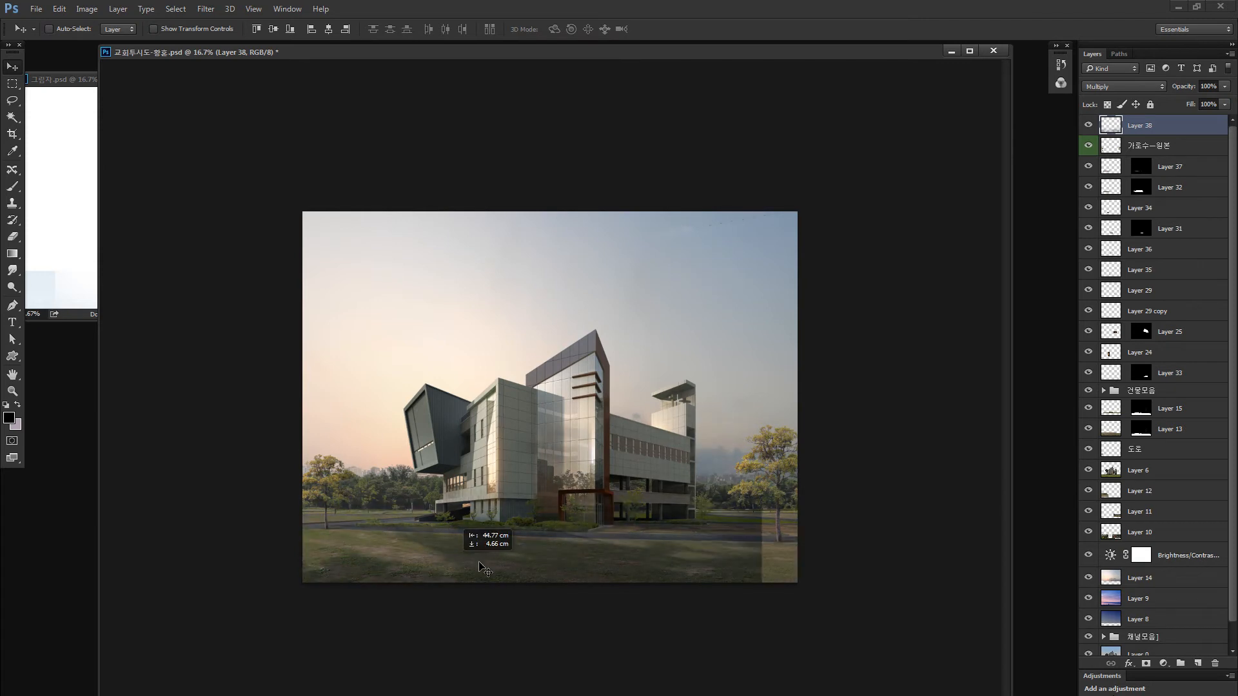
Step: Flip the shadow layer horizontally and reposition it so that it covers the full width of the foreground lawn
key(ctrl+t)
key(Return)
key(ctrl+t)
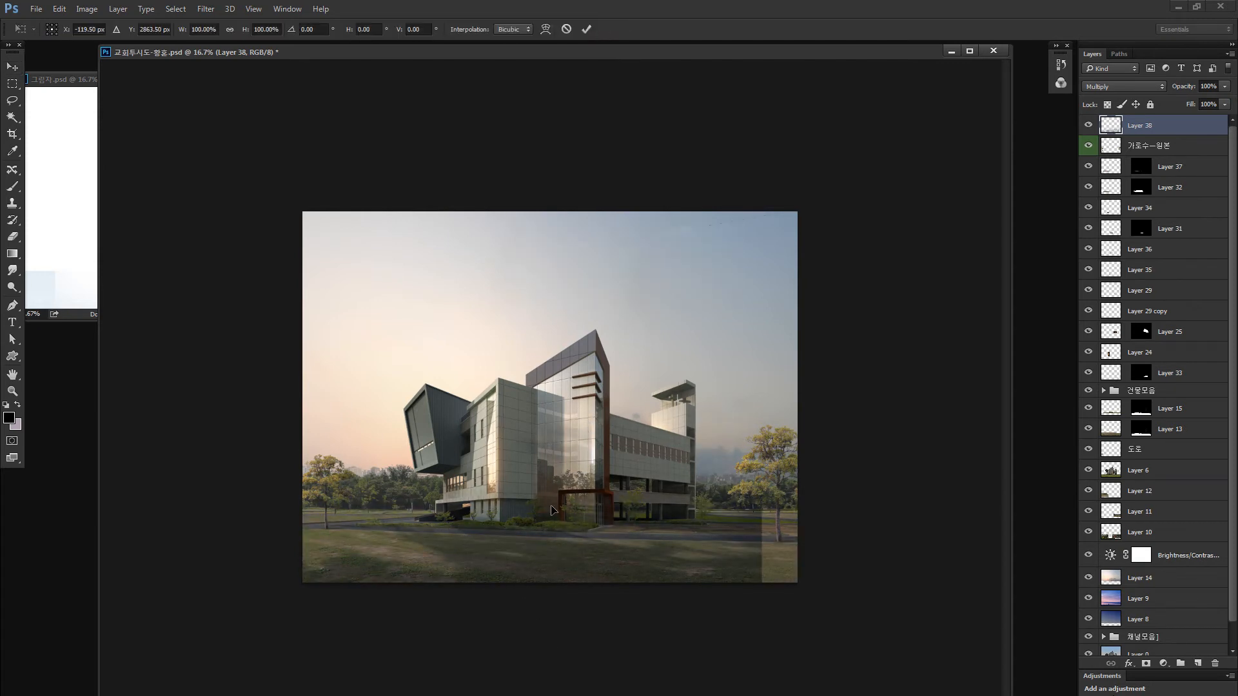
right_click(555, 508)
click(567, 694)
drag(270, 471, 613, 454)
drag(634, 391, 657, 521)
drag(745, 435, 749, 439)
drag(682, 536, 682, 548)
key(Return)
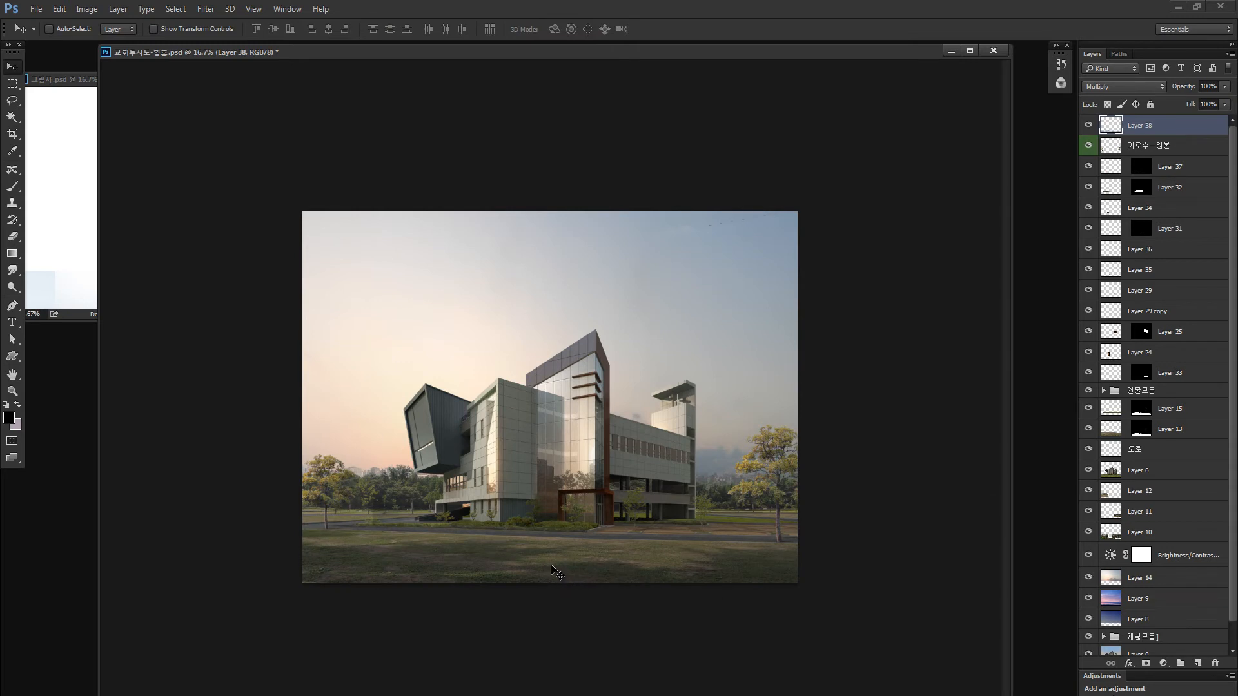
key(ctrl+t)
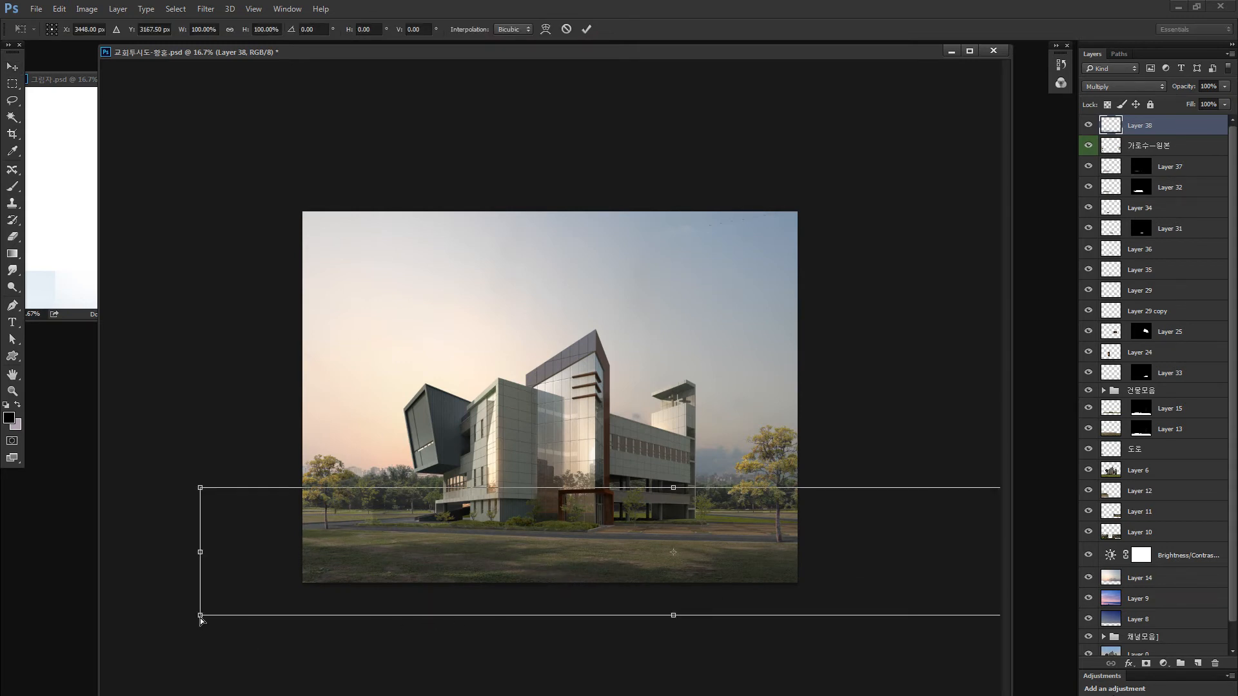
key(Return)
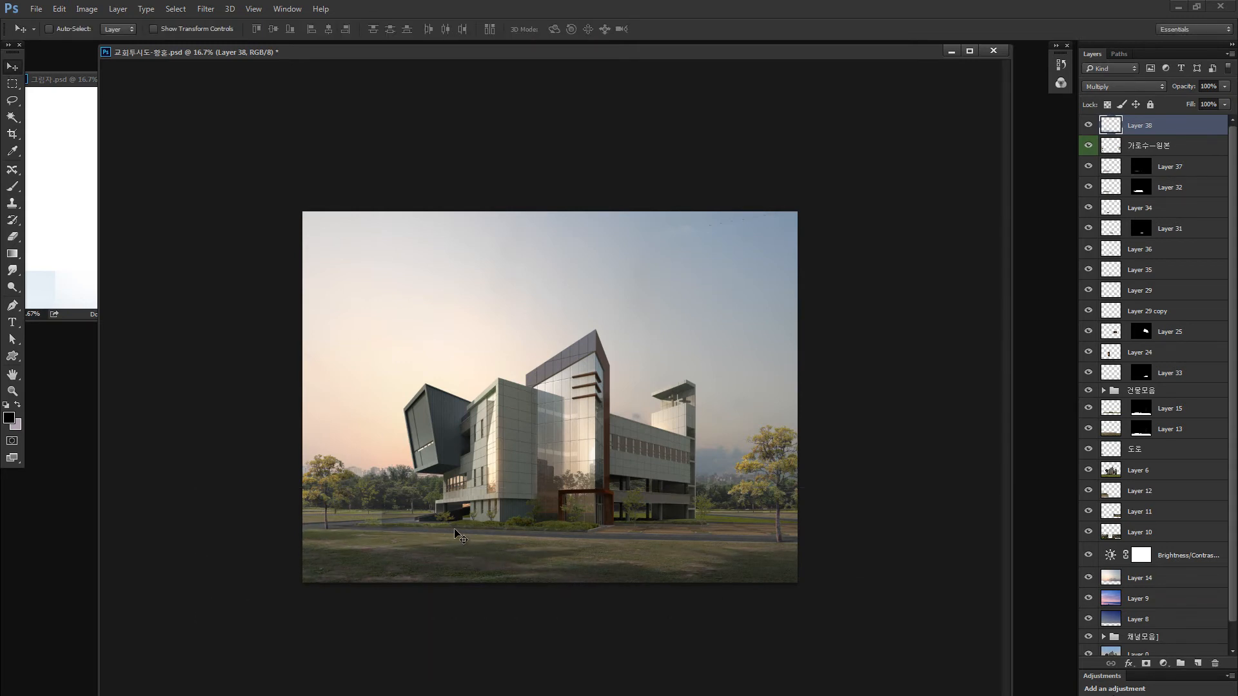
Step: Select the stray hard-edged shadow patch near the building's left side with the Lasso and delete it
key(l)
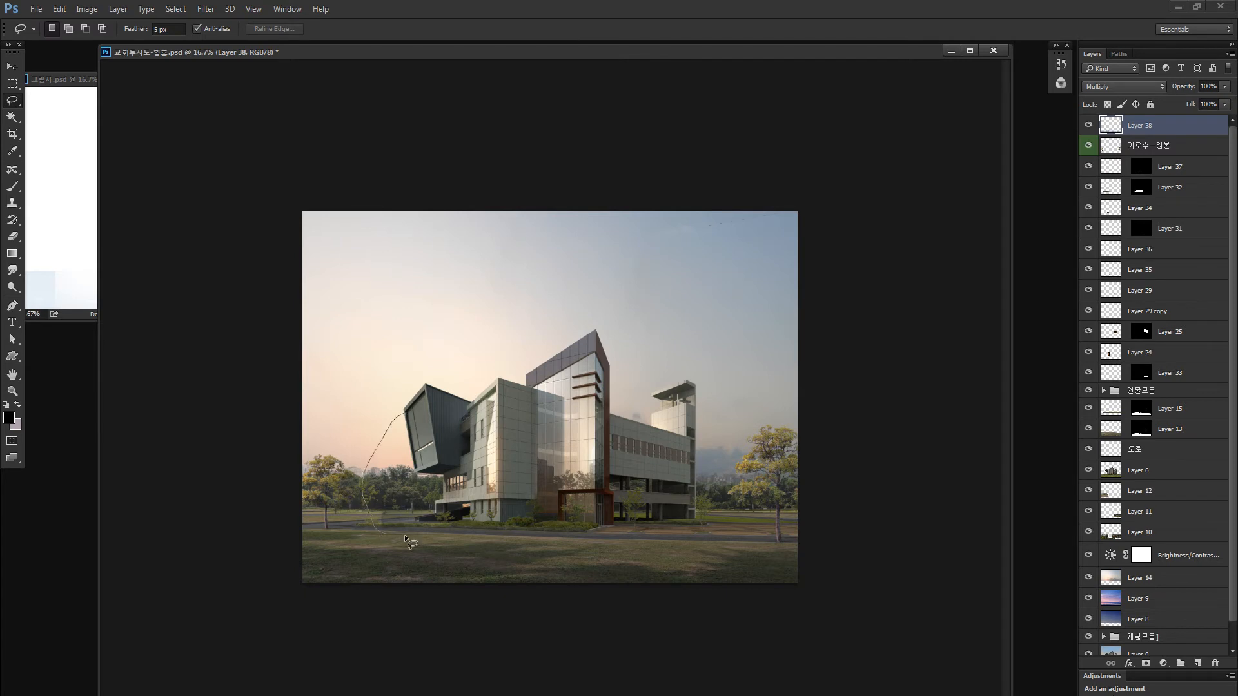
drag(669, 340, 561, 334)
ctrl+drag(506, 460, 491, 350)
key(Delete)
key(ctrl+d)
Step: Soften the shadow layer with a 900 px eraser at 55% opacity and compare the image with and without it
key(e)
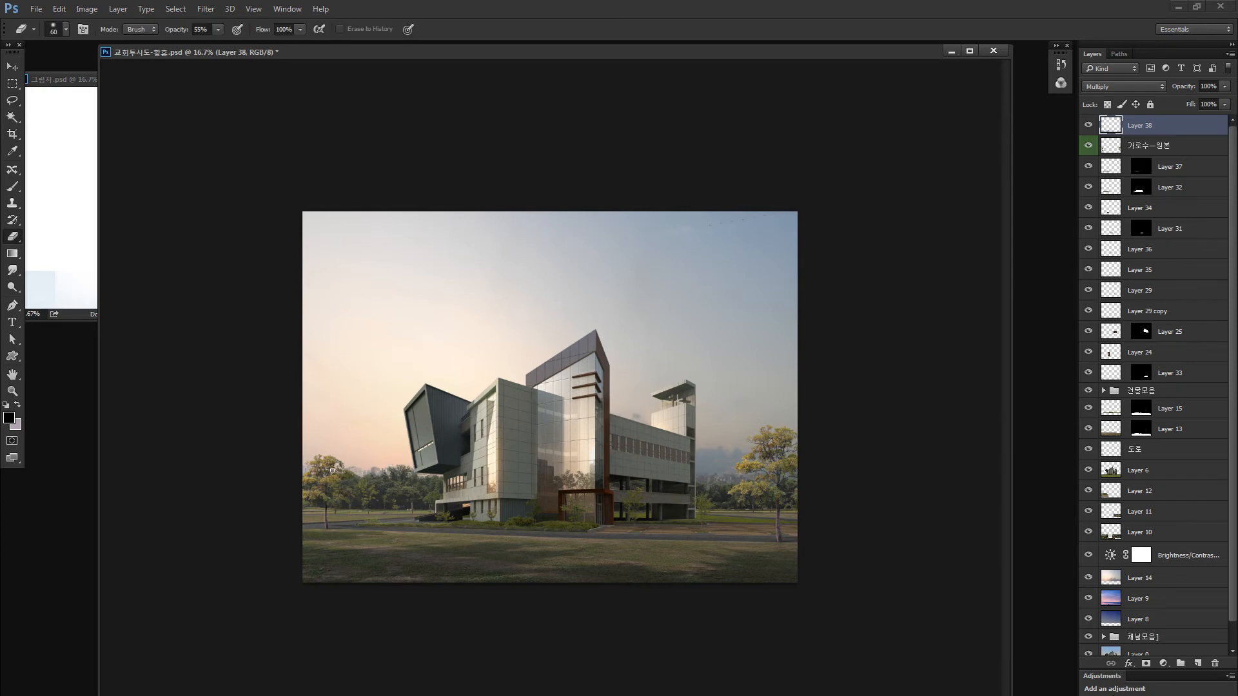
mouse_move(343, 469)
alt+mouse_down()
mouse_move(410, 499)
mouse_move(460, 475)
alt+mouse_up()
key(bracketright)
key(bracketright)
click(1090, 127)
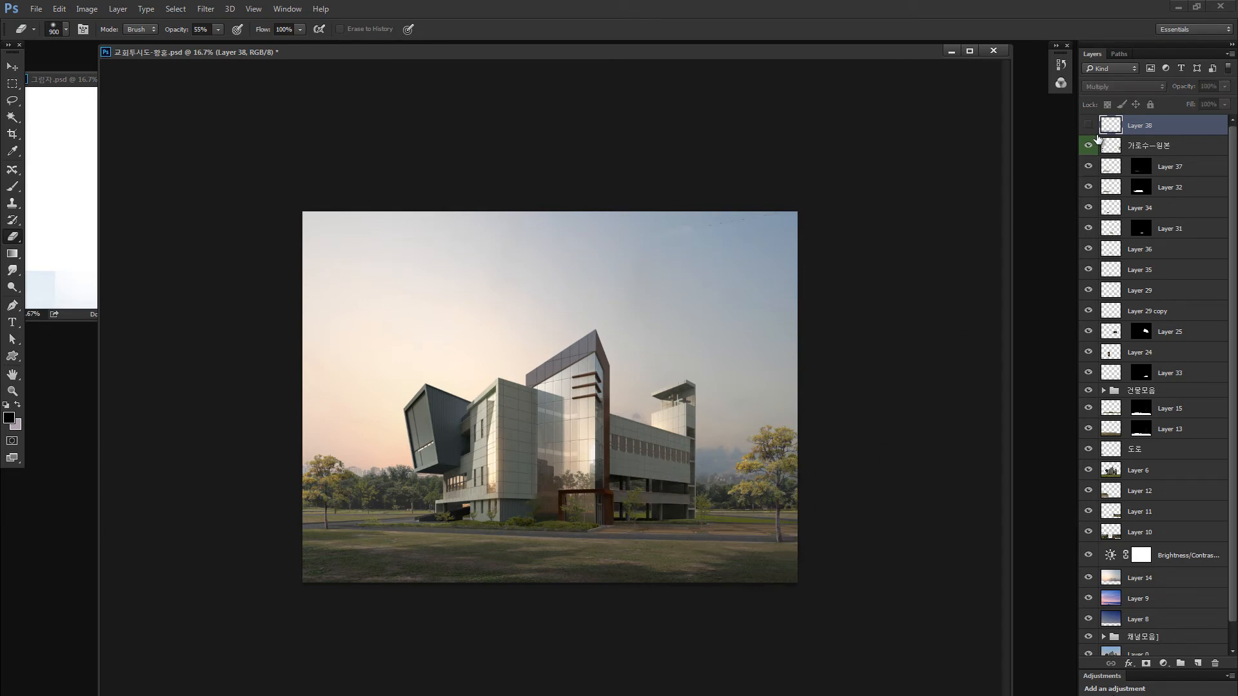
click(1089, 127)
key(ctrl+minus)
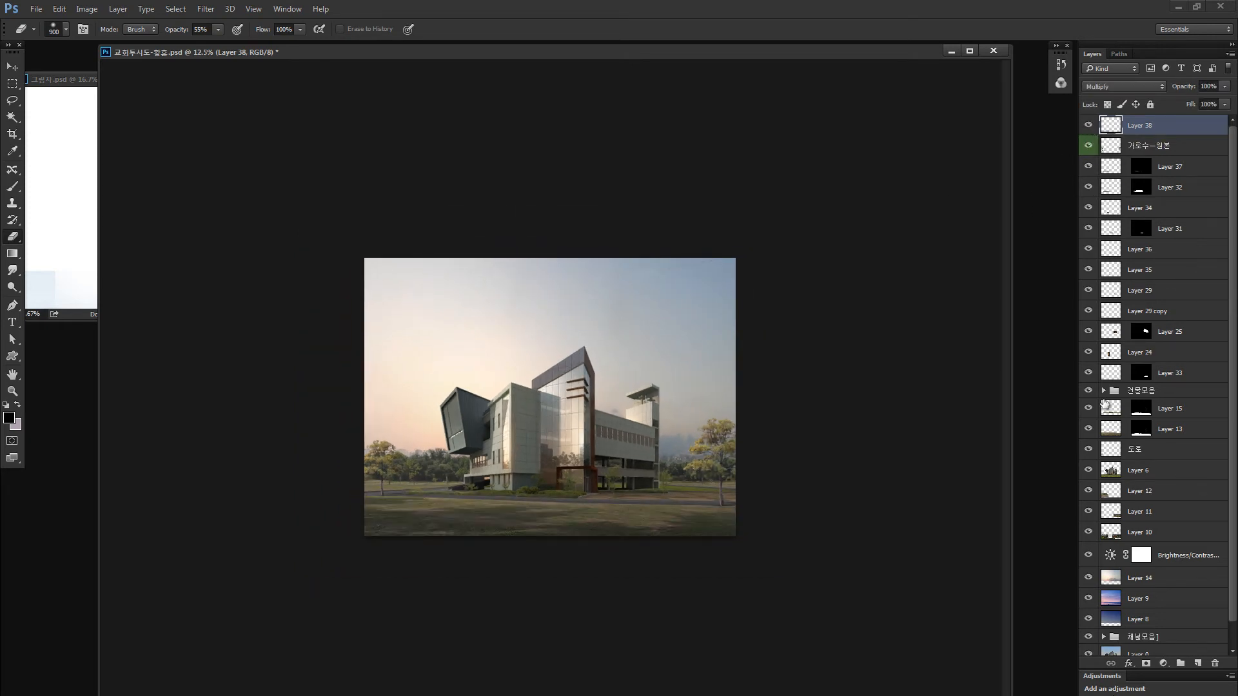
Step: Add a new layer in Overlay mode and darken the foreground with a soft 1304 px black brush at 18% opacity
click(1197, 663)
click(1108, 92)
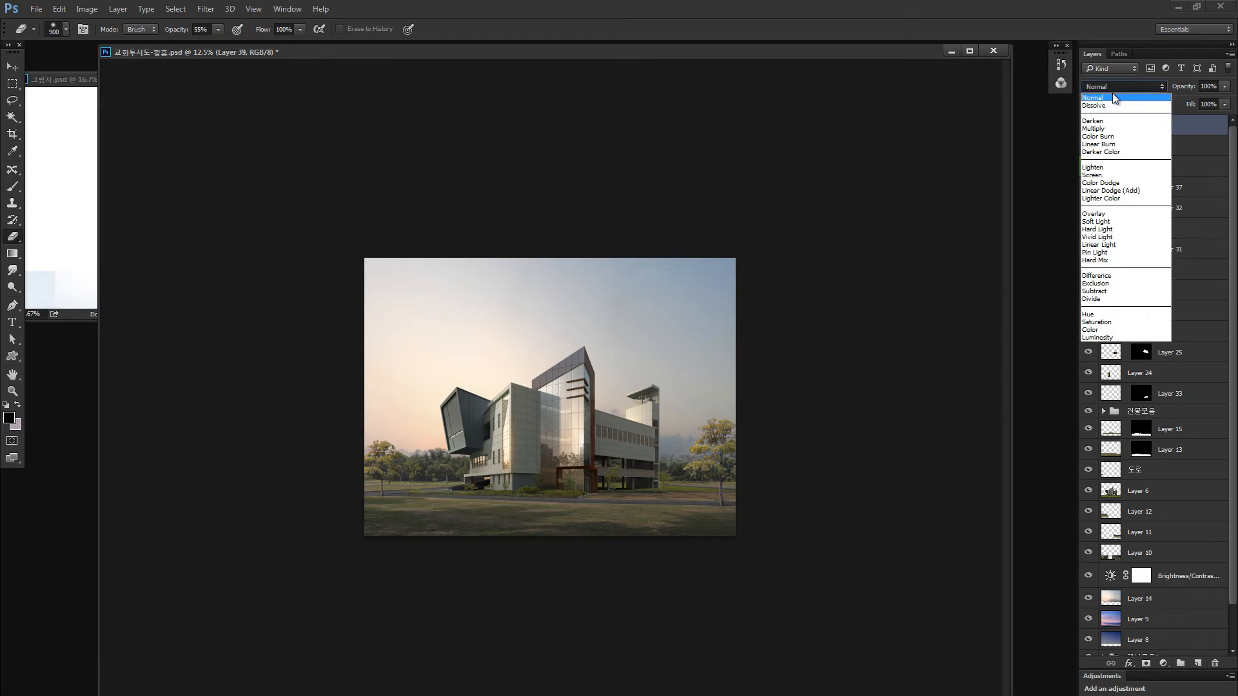
click(1110, 225)
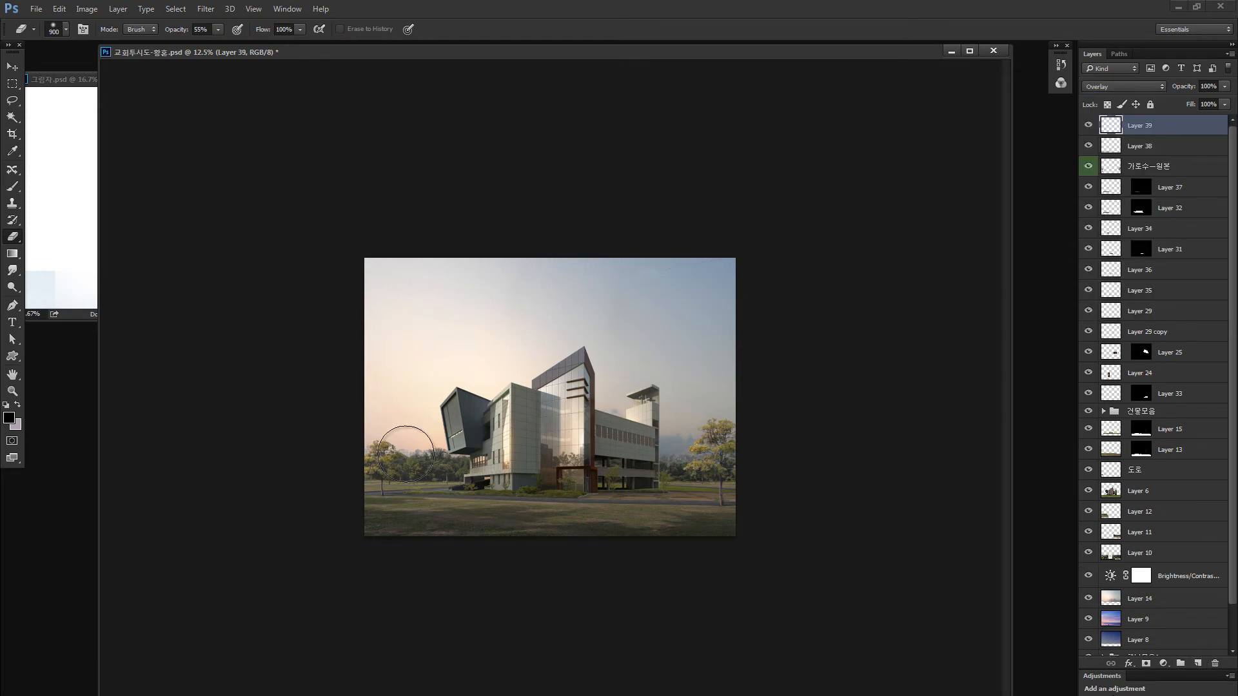
key(b)
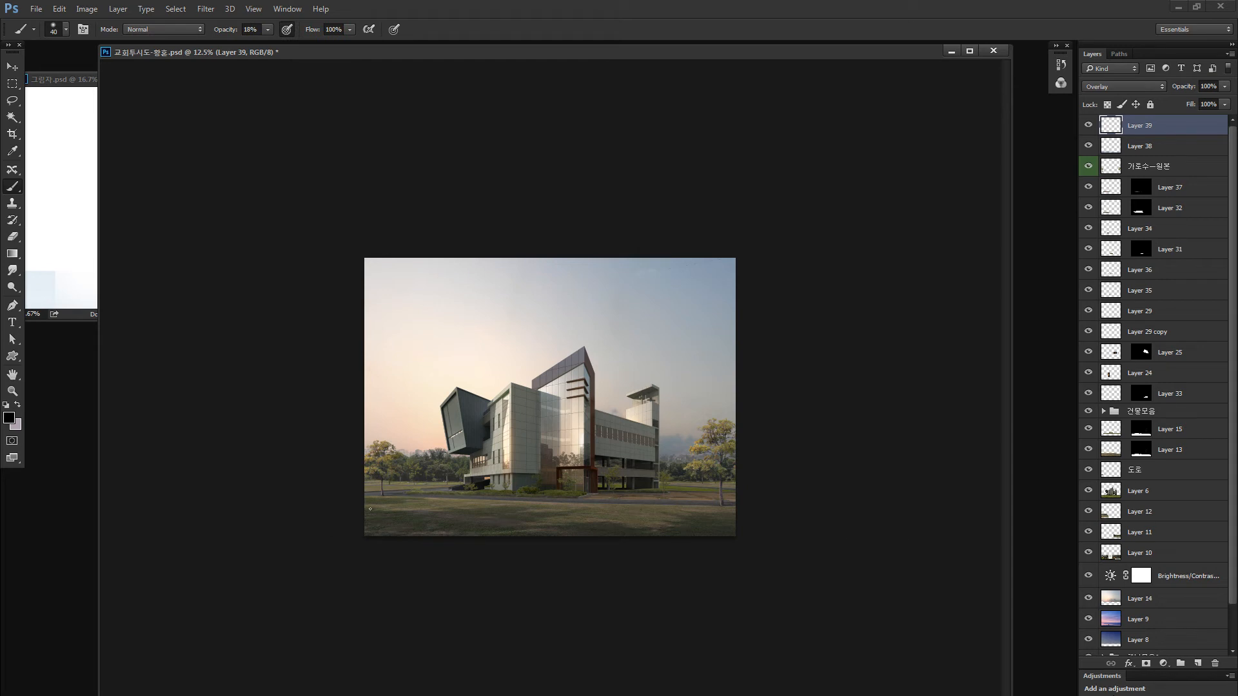
alt+right_click(385, 474)
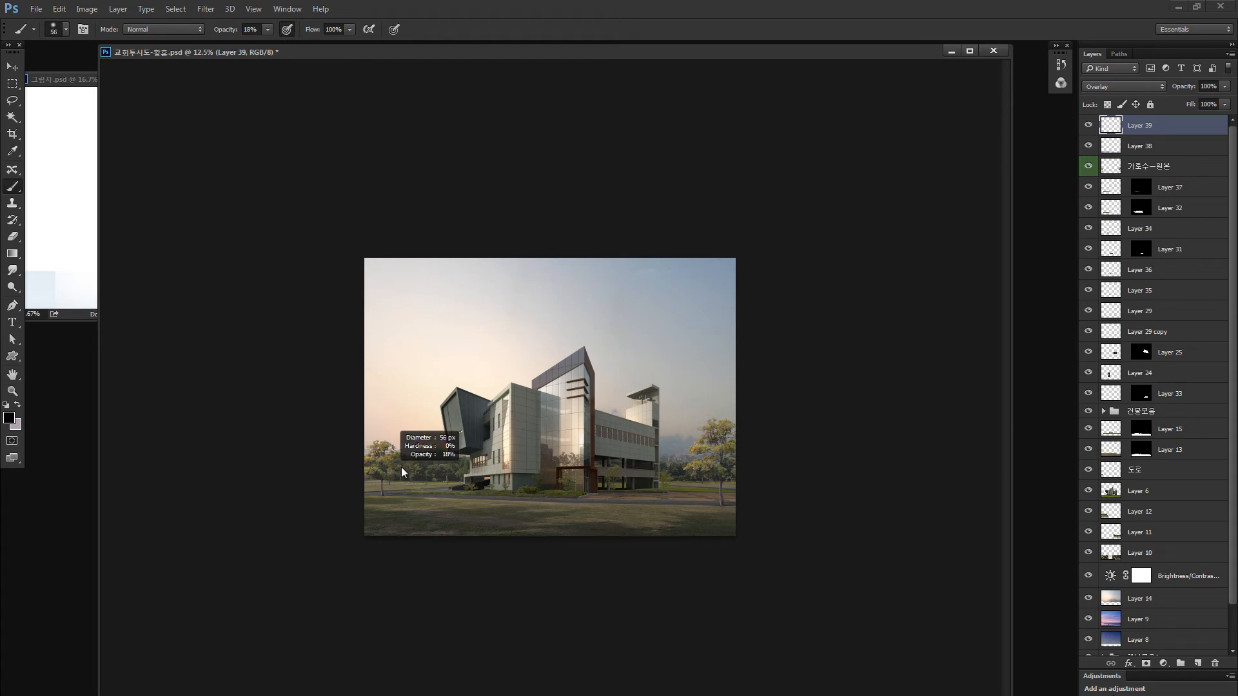
drag(445, 458, 457, 458)
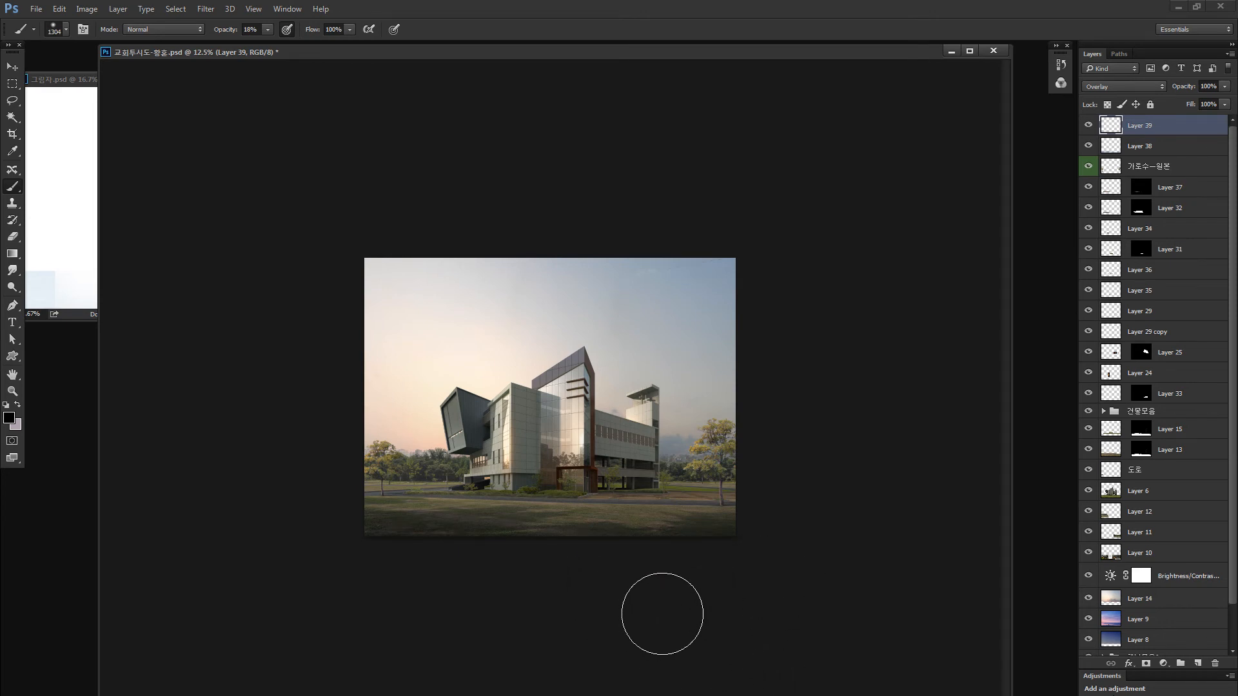
Step: Compare the foreground with Layer 38 and Layer 39 hidden and shown
drag(1089, 143, 1088, 136)
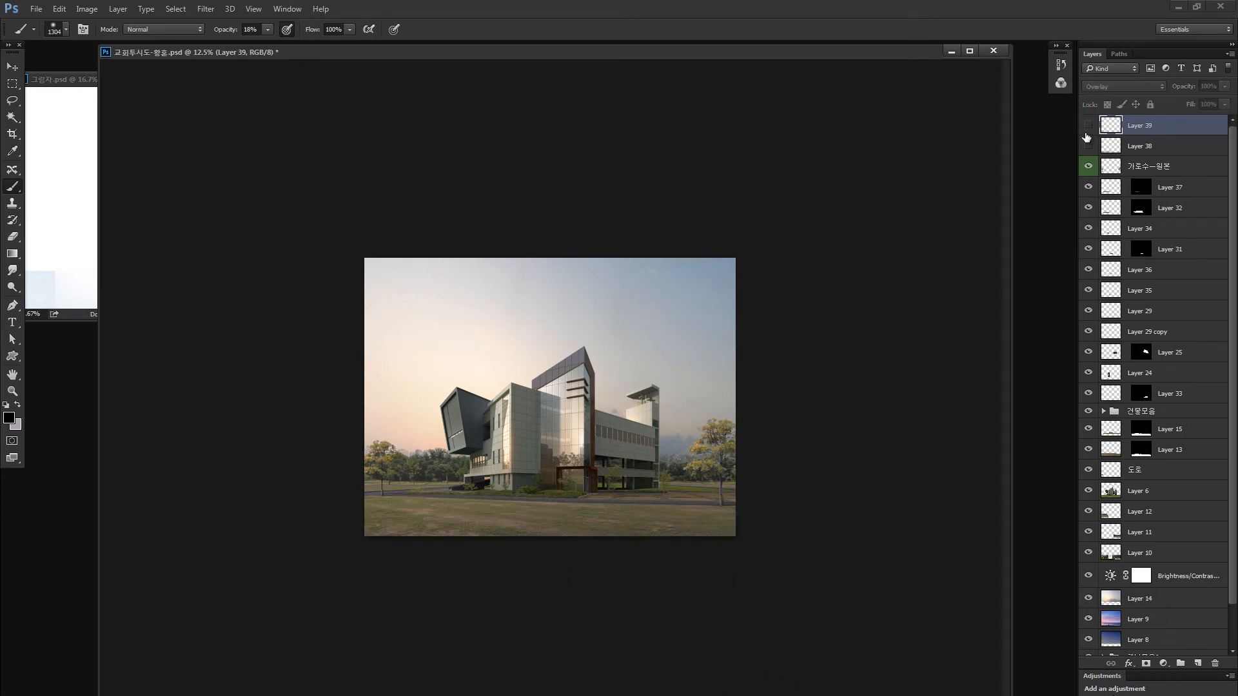
click(1089, 125)
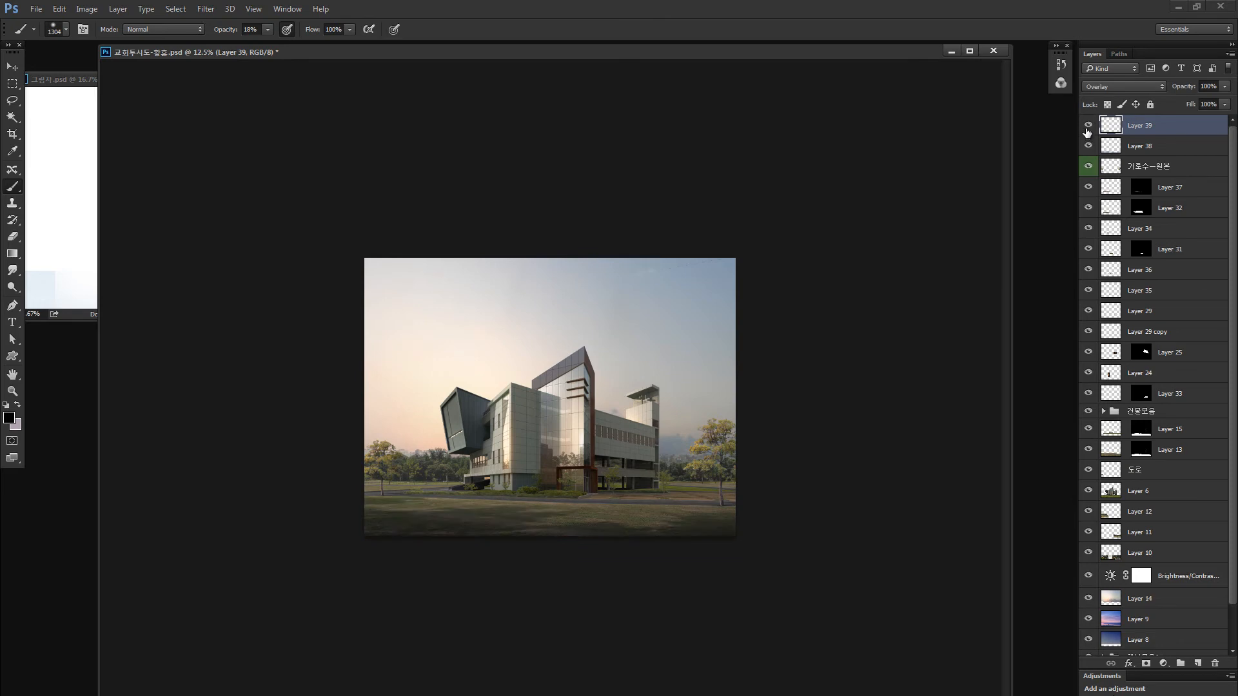
click(1088, 125)
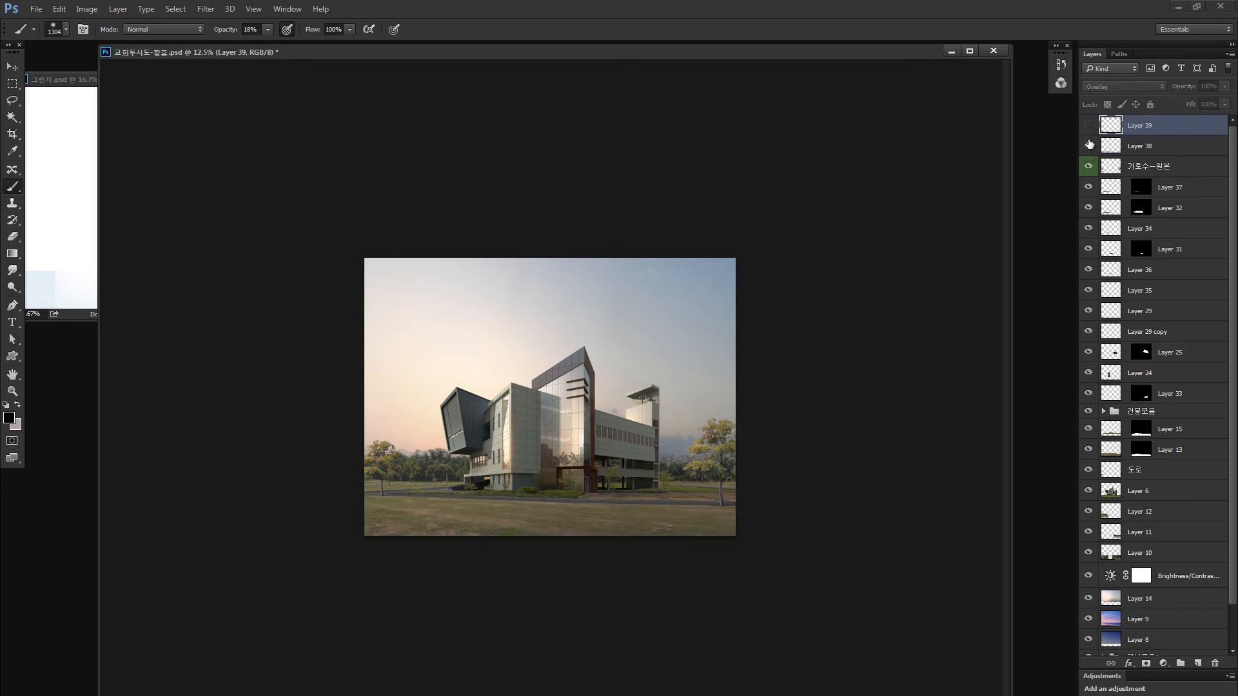
drag(1090, 144, 1089, 127)
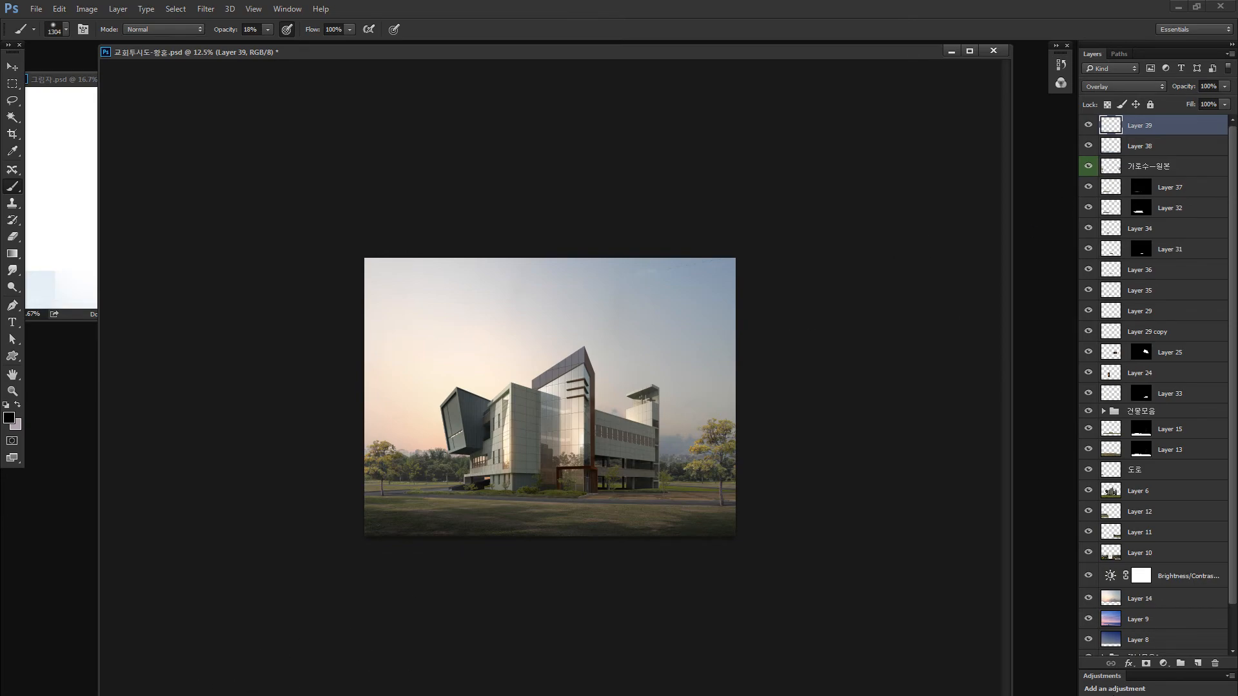
Step: Switch to ACDSee, look through the 아키보이 folder for a lawn photo with shrubs and open DSCN0779 in Photoshop
key(alt+Tab)
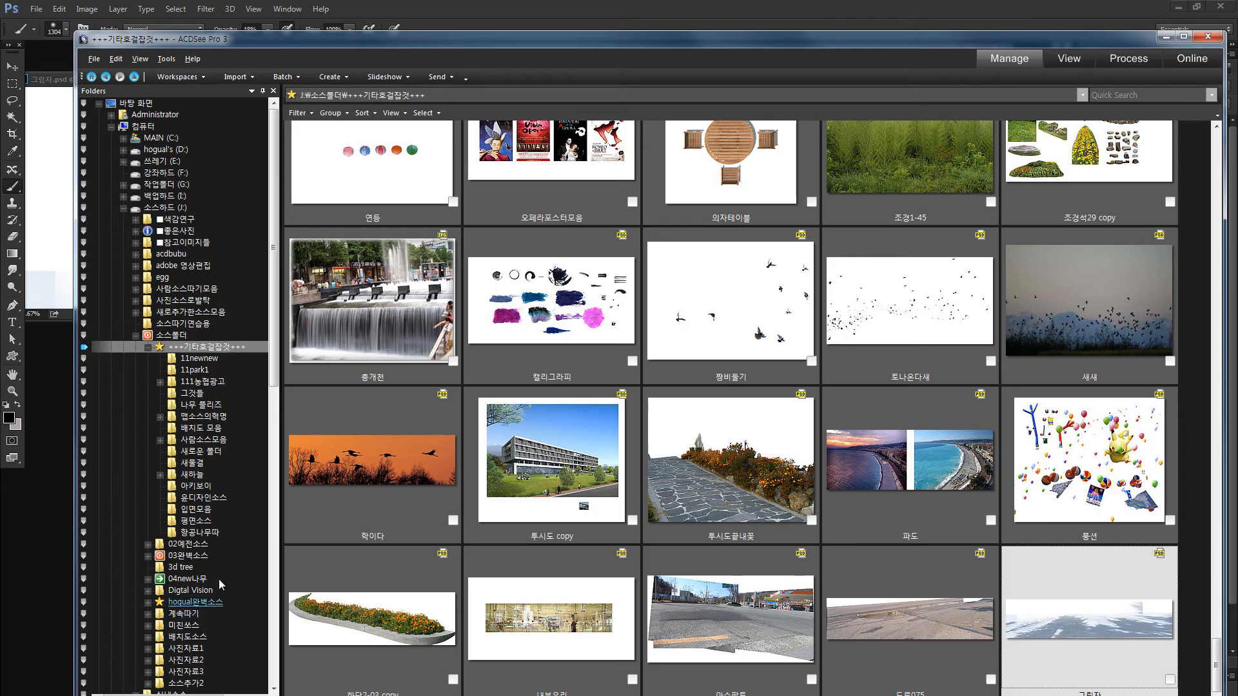
scroll(682, 546, up, 5)
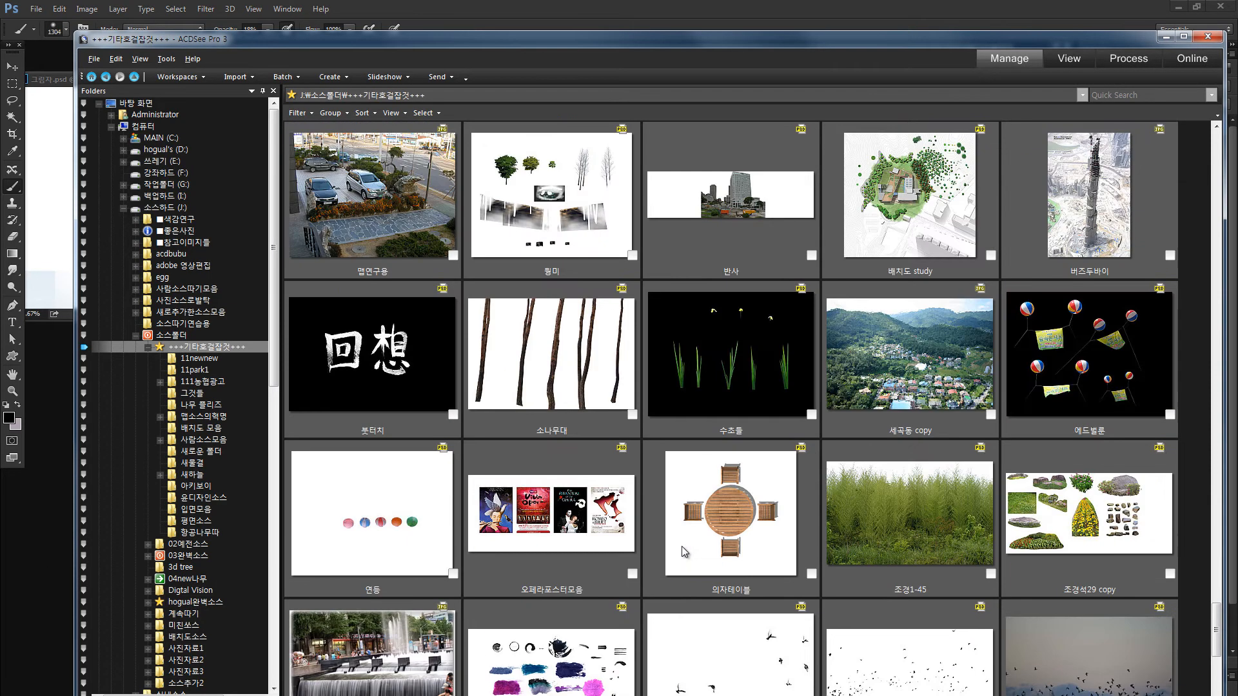
scroll(306, 462, up, 2)
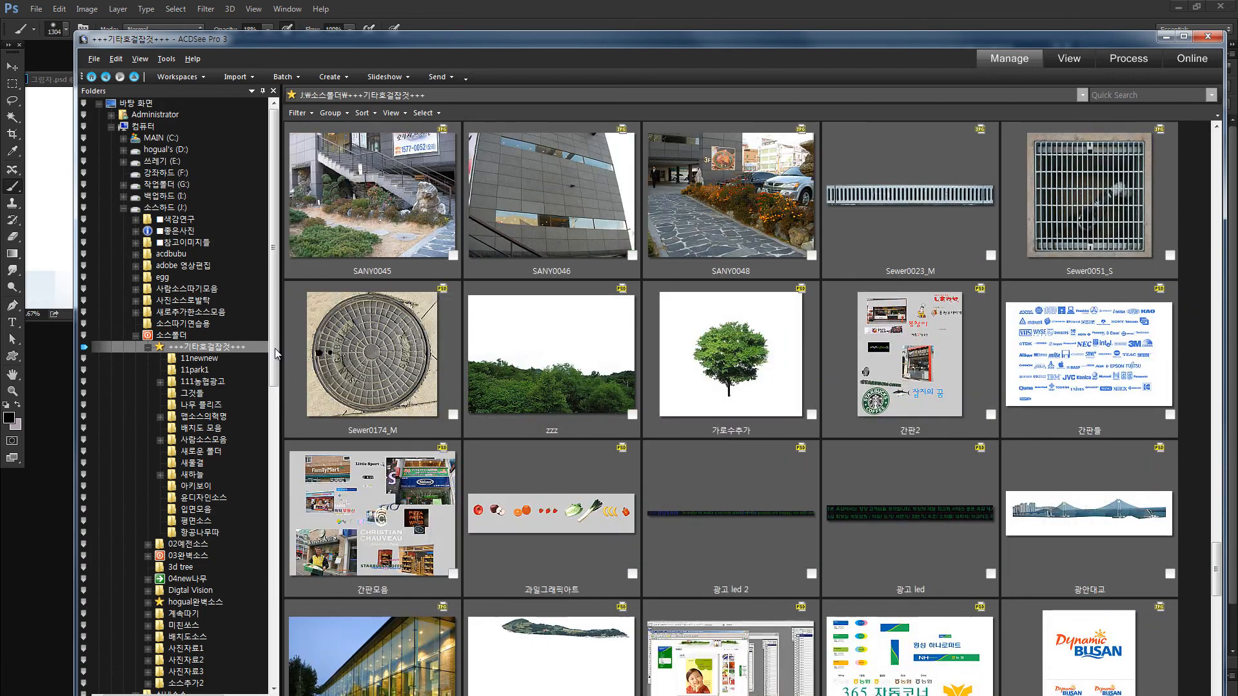
click(193, 487)
scroll(706, 405, down, 5)
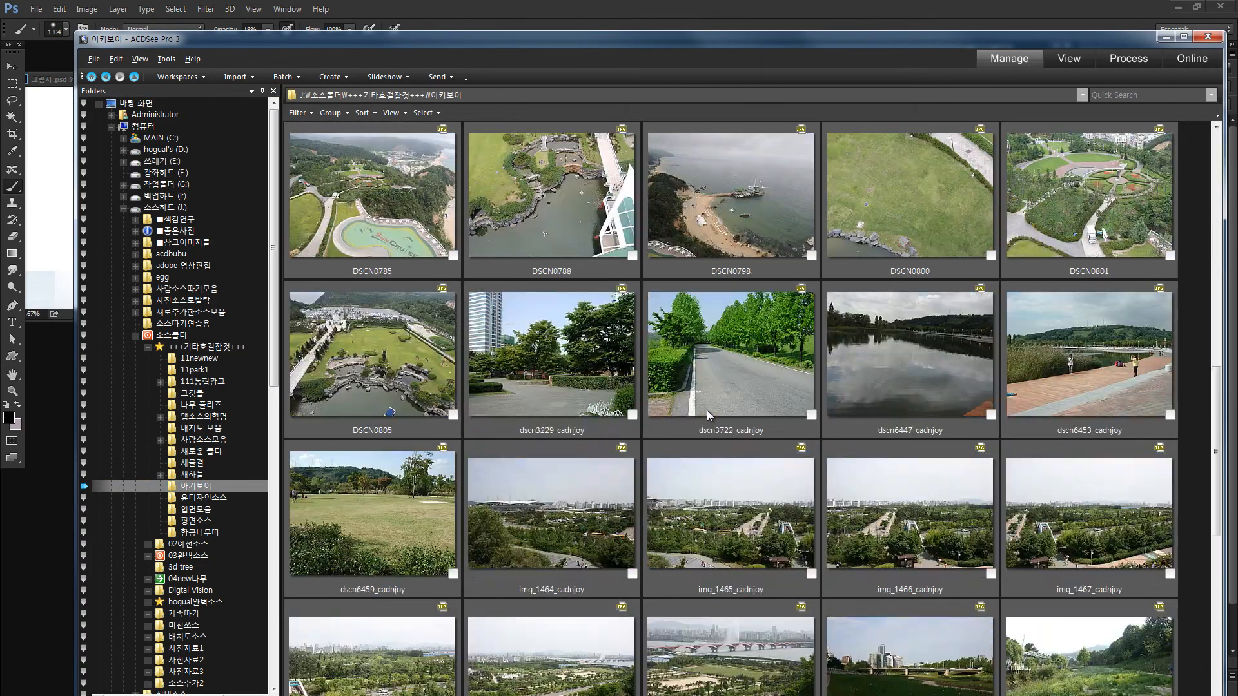
scroll(706, 410, down, 3)
scroll(710, 413, up, 2)
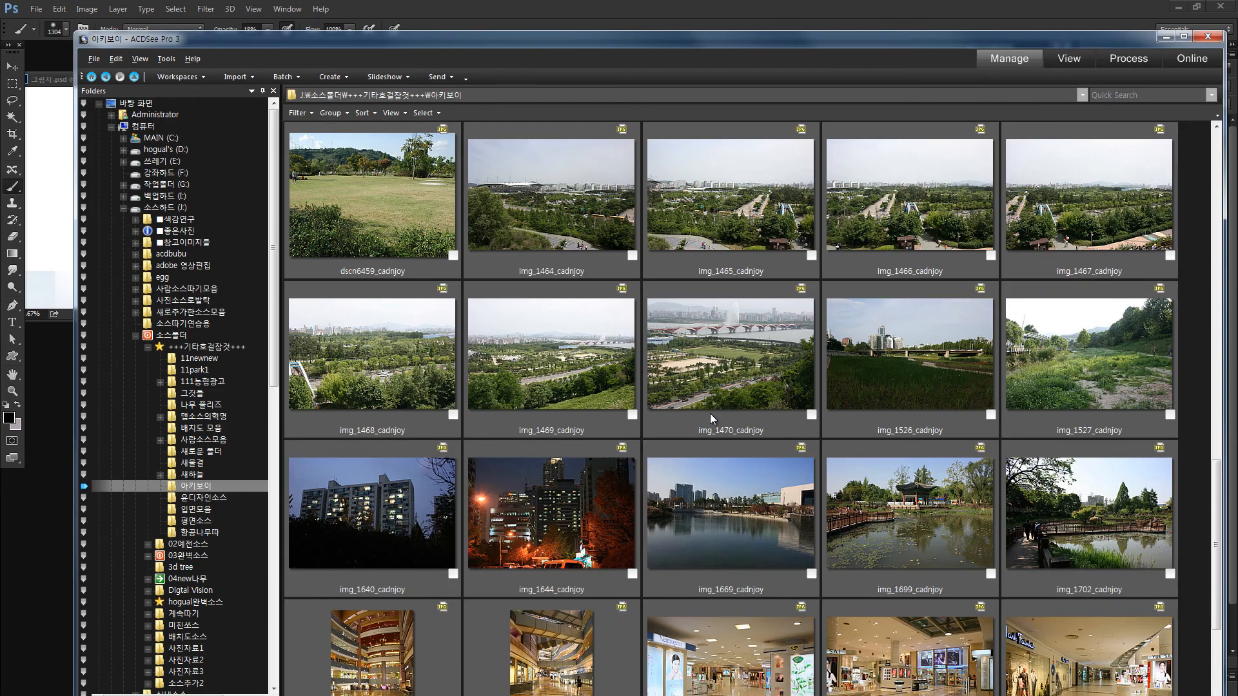
scroll(709, 418, up, 1)
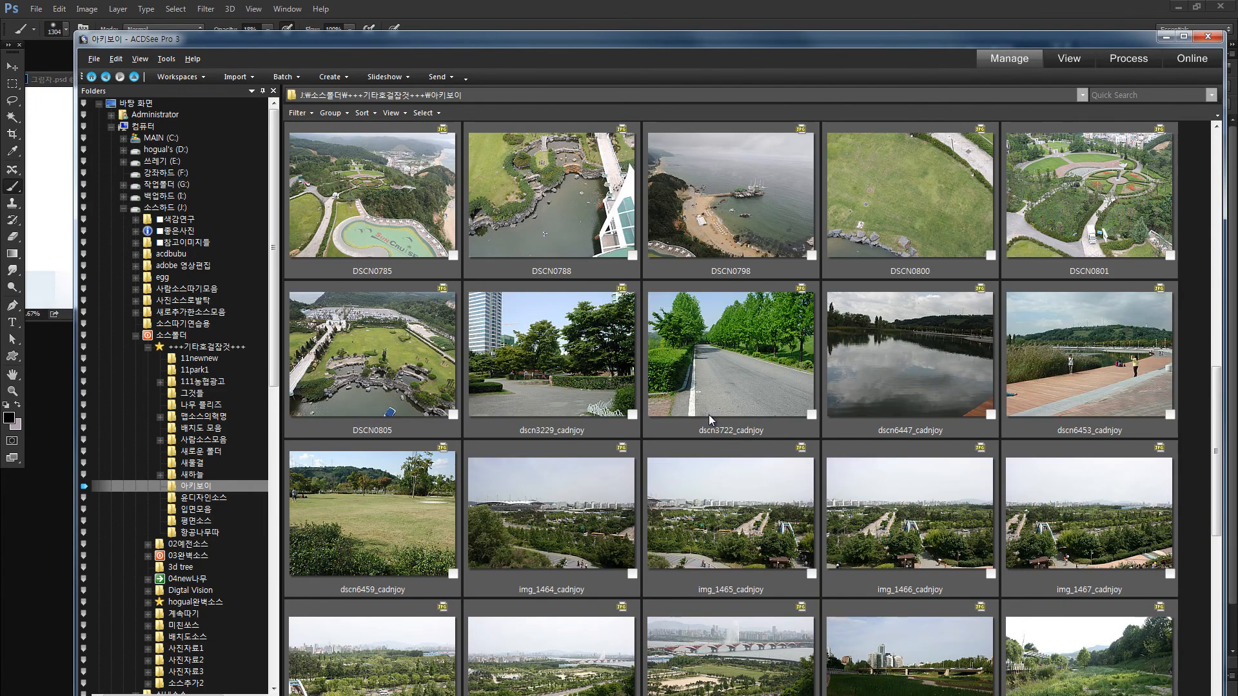
scroll(709, 416, up, 1)
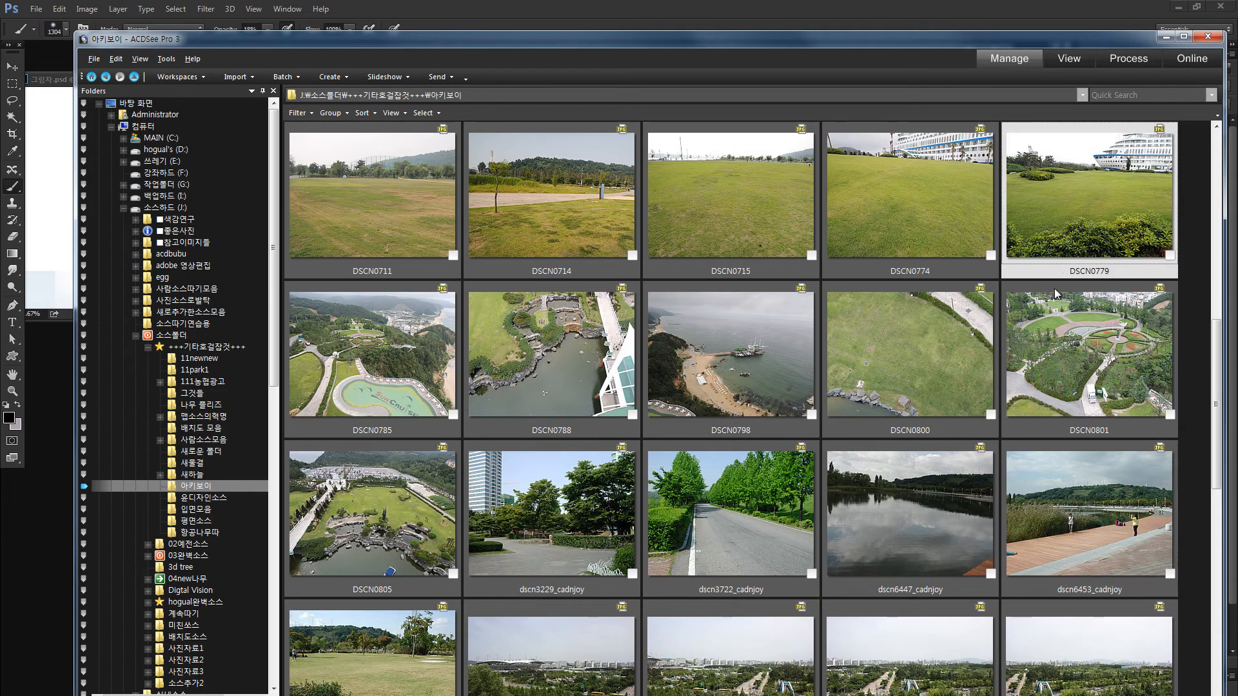
click(52, 534)
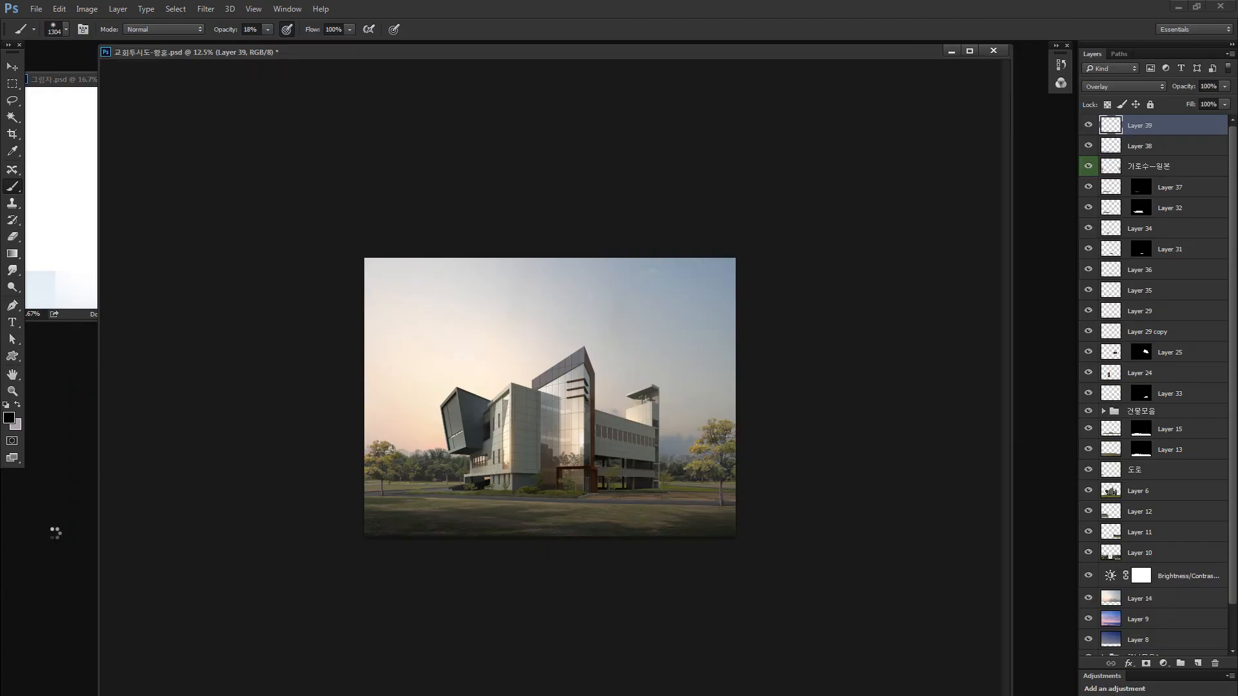
Step: Lasso the lawn and foreground shrubs in DSCN0779 with an 8 px feather and move them into the church rendering
key(l)
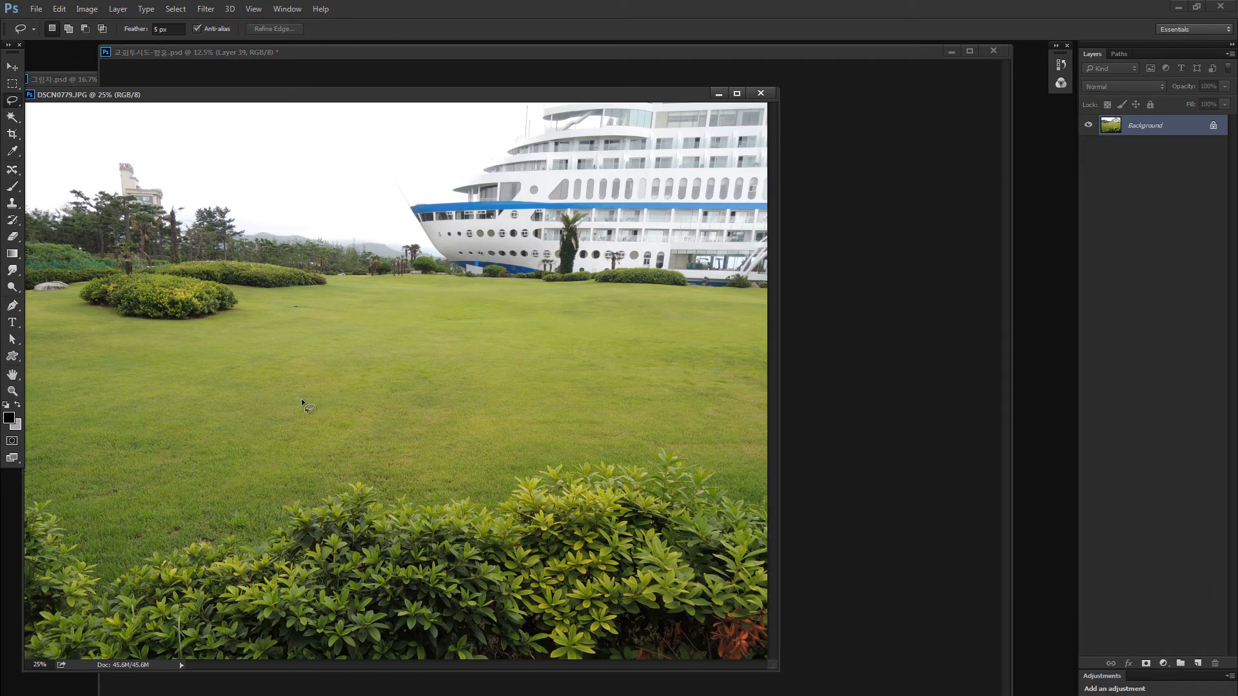
key(Return)
text(8)
key(Return)
key(ctrl+minus)
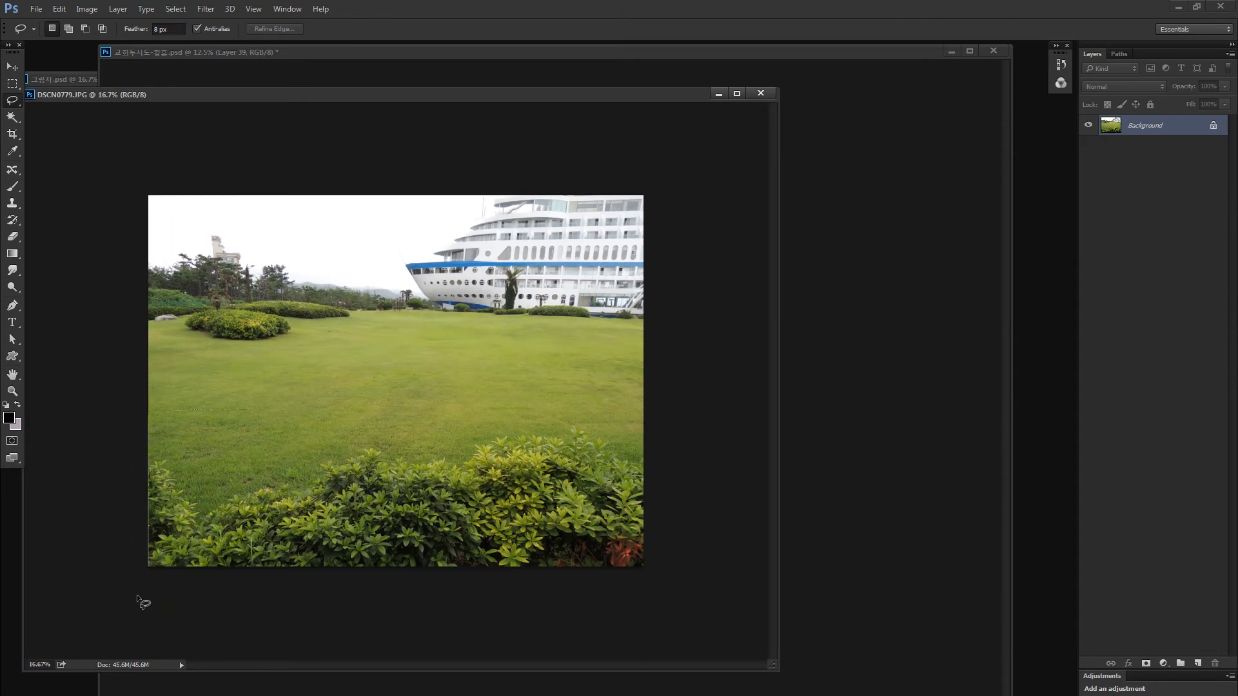
mouse_move(137, 594)
mouse_down()
mouse_move(691, 594)
mouse_move(647, 462)
mouse_move(647, 391)
mouse_up()
drag(578, 480, 706, 491)
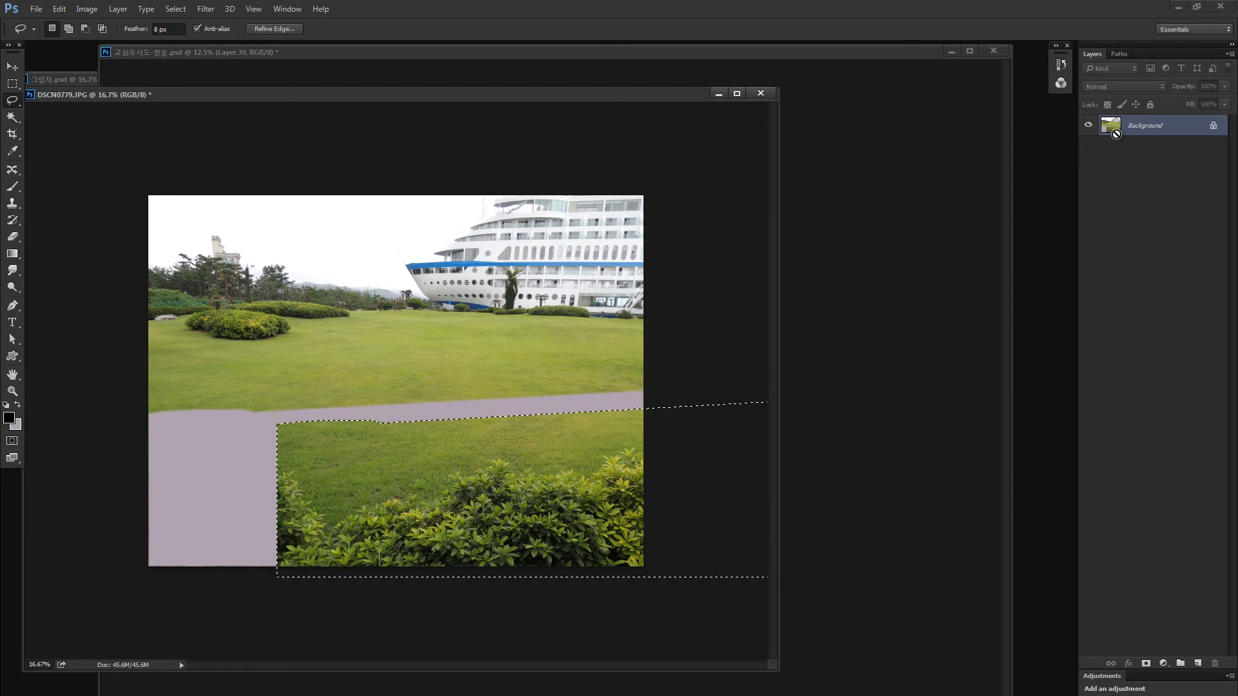
drag(1116, 134, 965, 278)
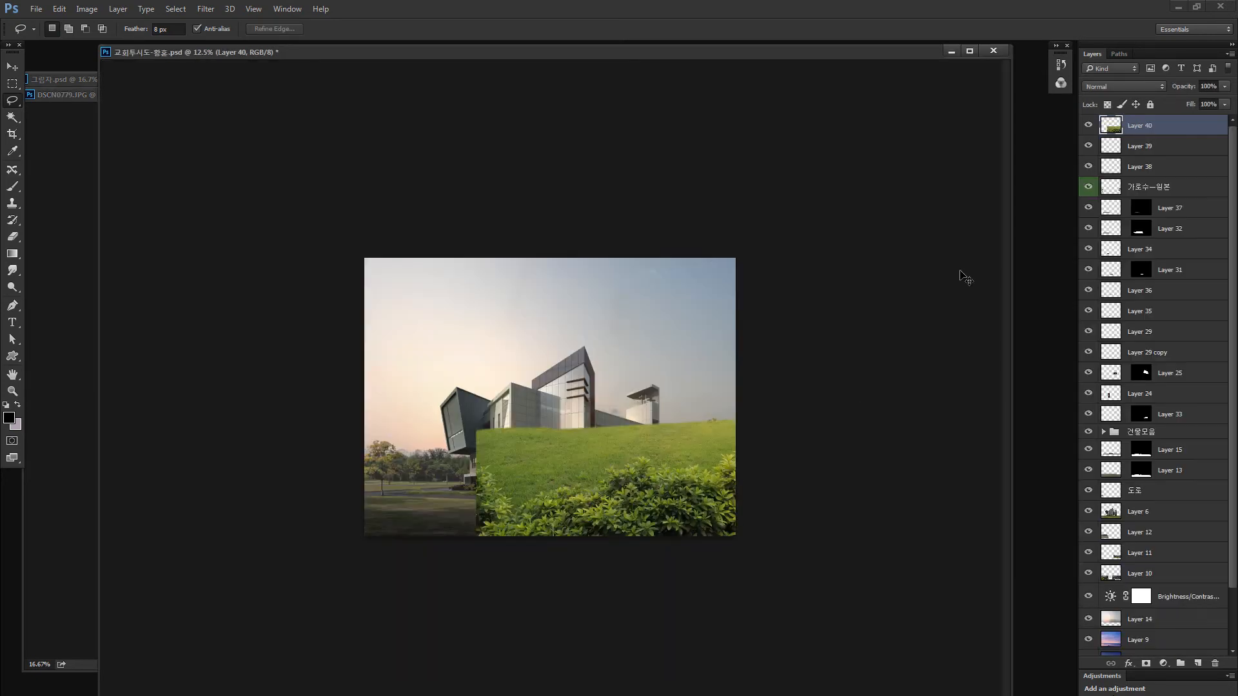
Step: Scale the shrub layer down, flip it horizontally and place it over the rendering's lower-left foreground
key(ctrl+t)
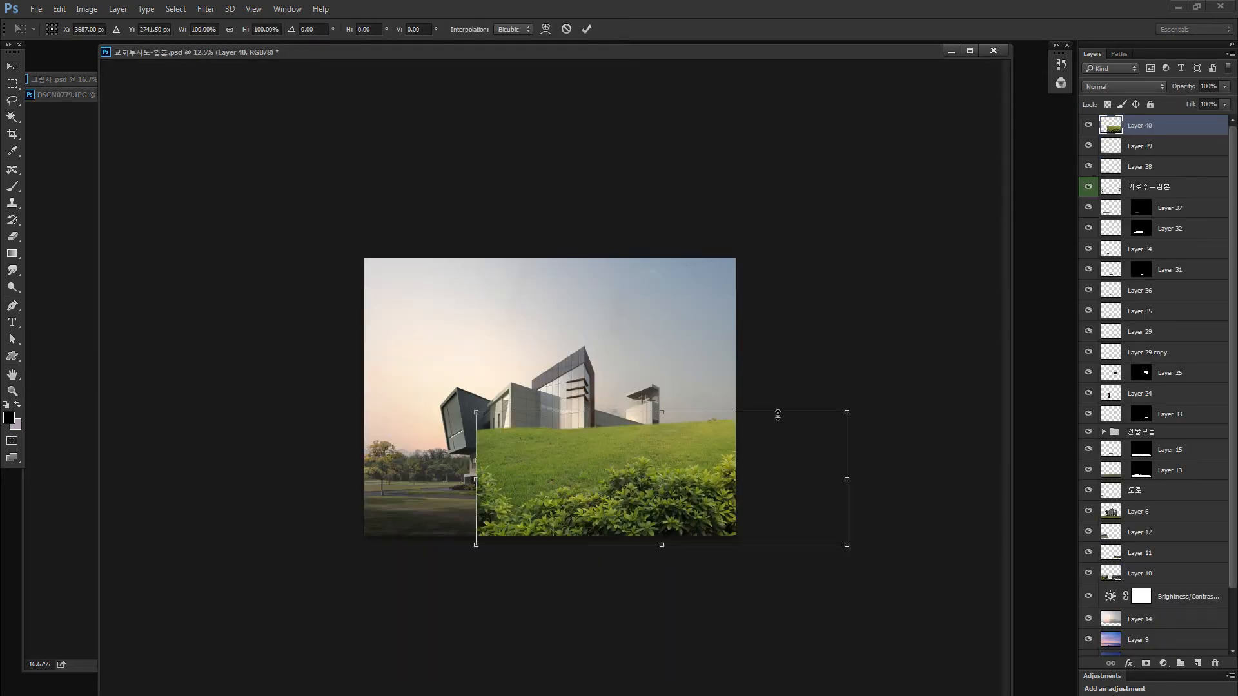
drag(848, 413, 588, 517)
right_click(478, 531)
click(547, 508)
drag(540, 516, 609, 518)
key(Return)
Step: Mask Layer 40 to the lawn area using the selection from Layer 13's mask, and target the layer's image
key(z)
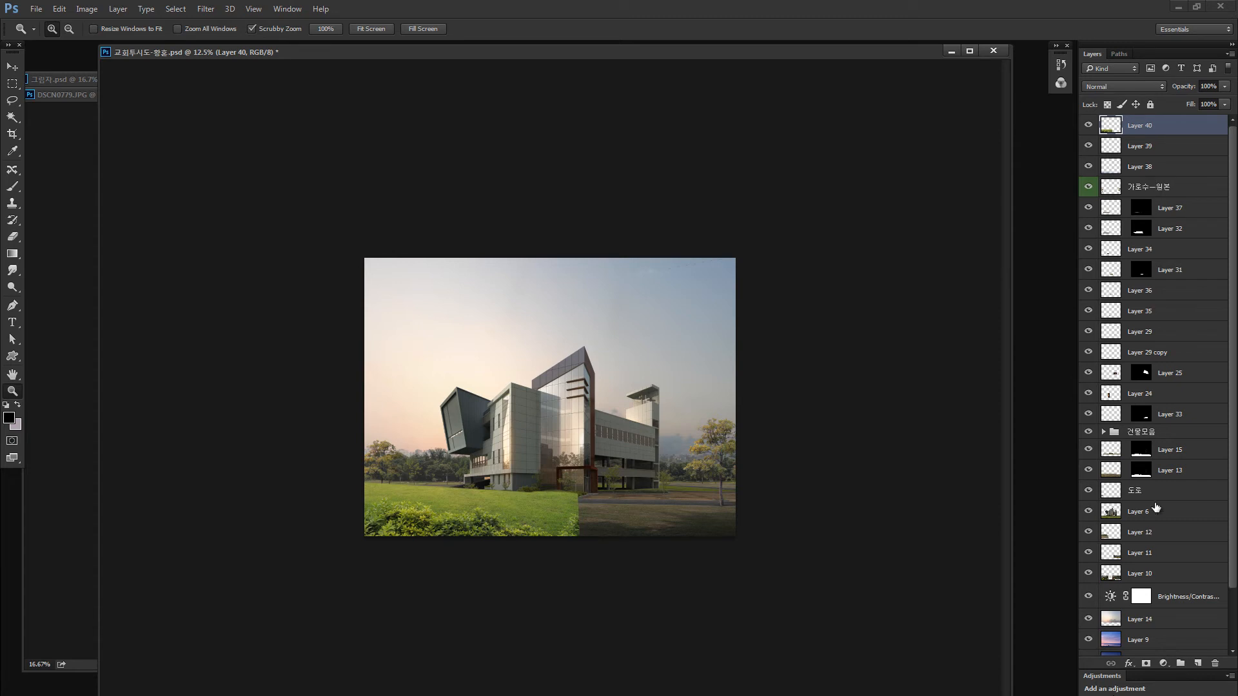
ctrl+click(1139, 474)
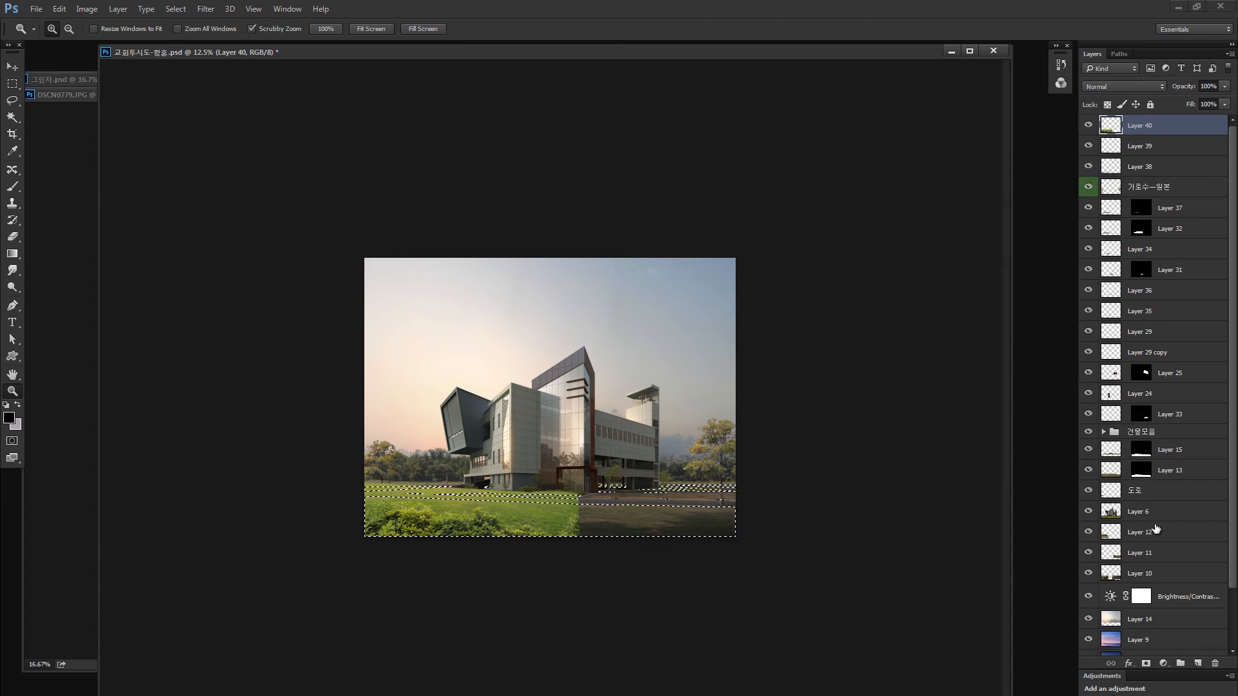
click(1145, 663)
click(1114, 129)
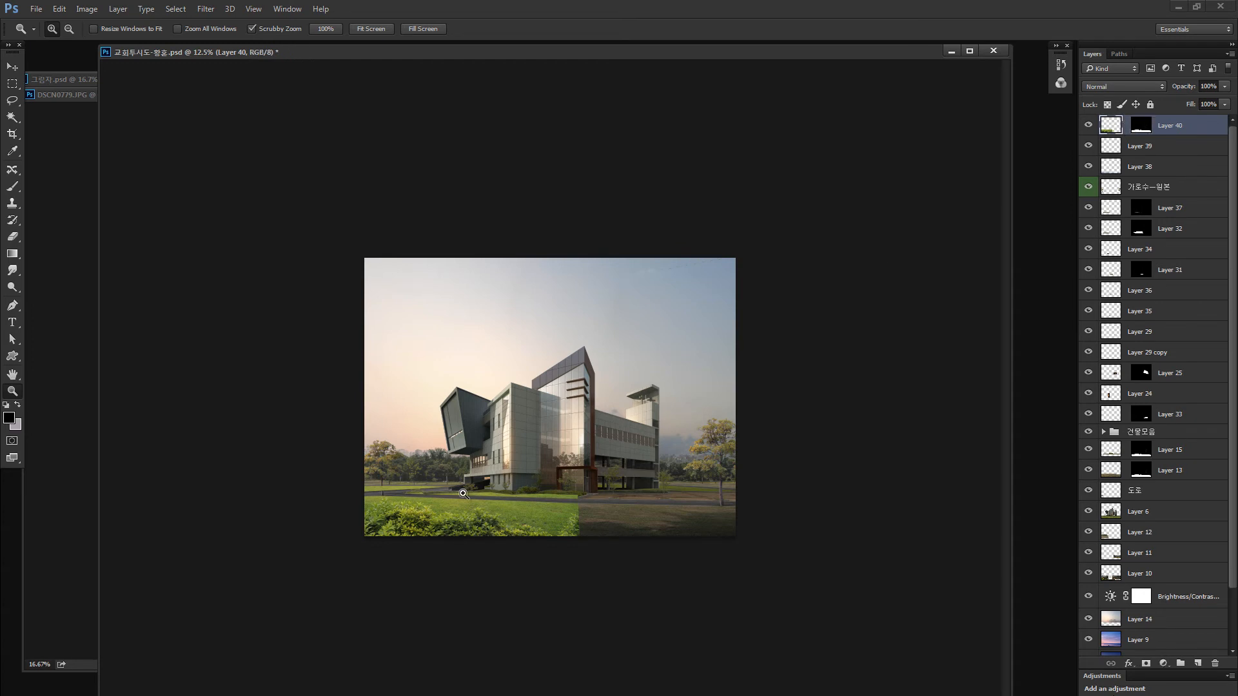
Step: Darken and flatten the shrub layer with legacy Brightness/Contrast at brightness -44 and contrast -54
drag(462, 489, 476, 467)
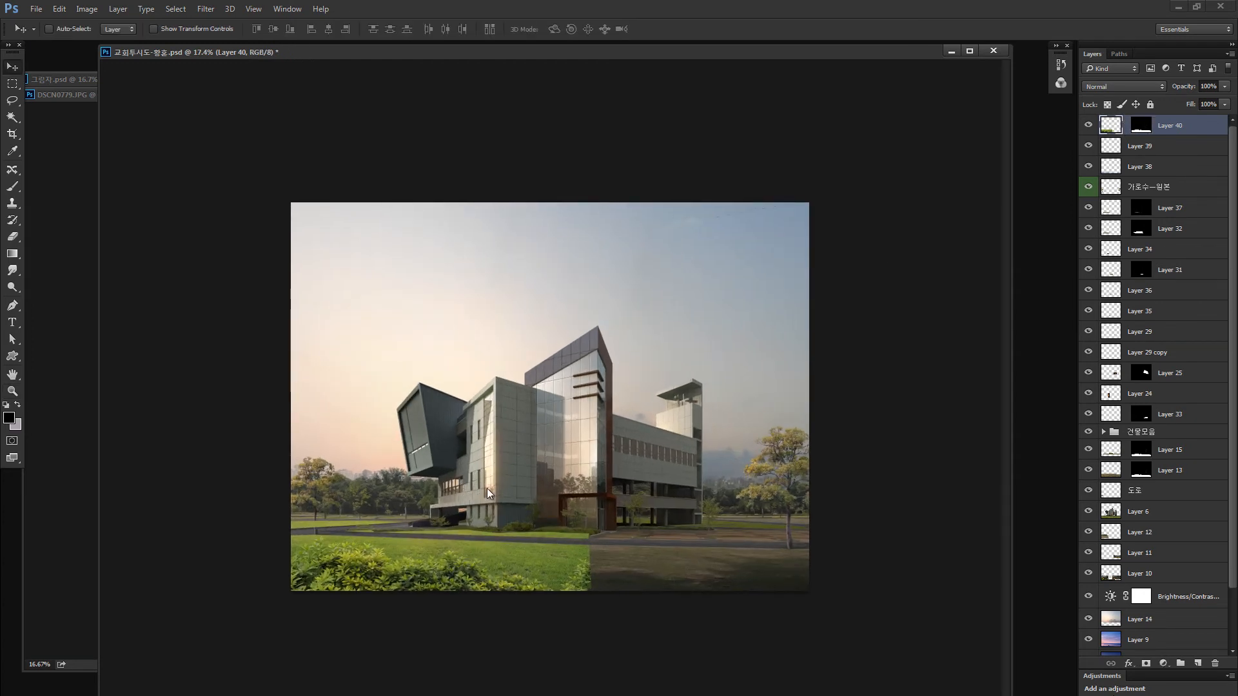
key(alt+i)
key(a)
key(c)
click(638, 266)
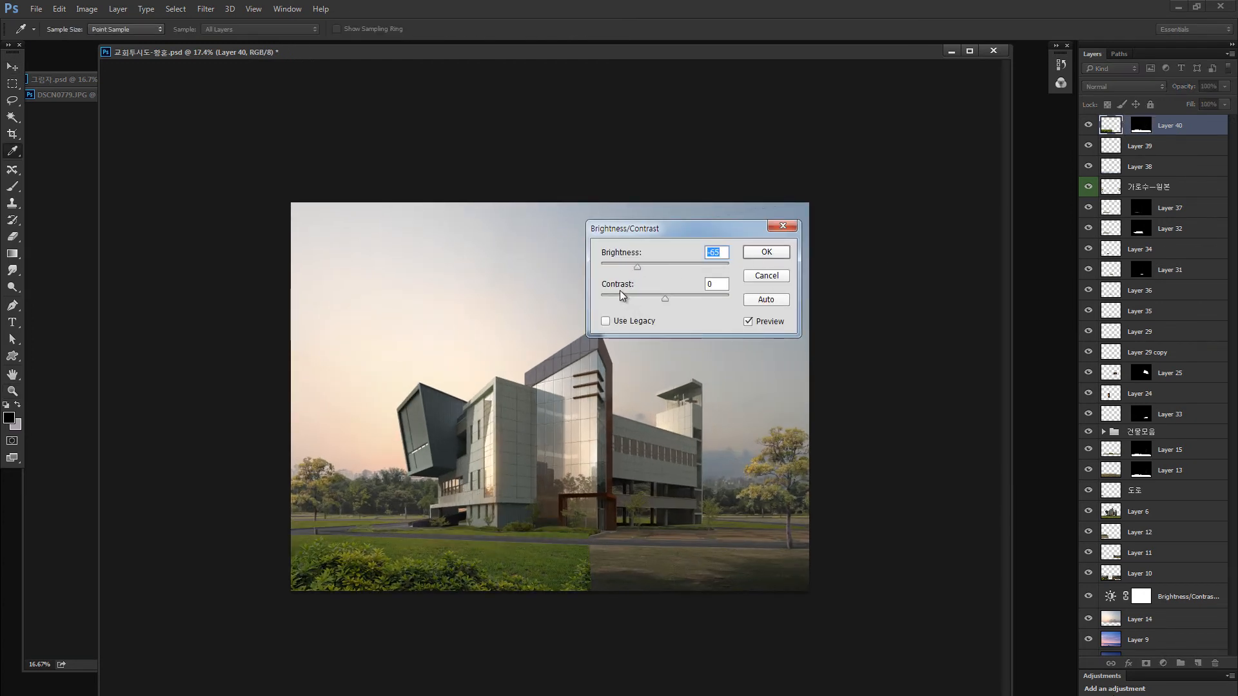
click(621, 296)
click(610, 318)
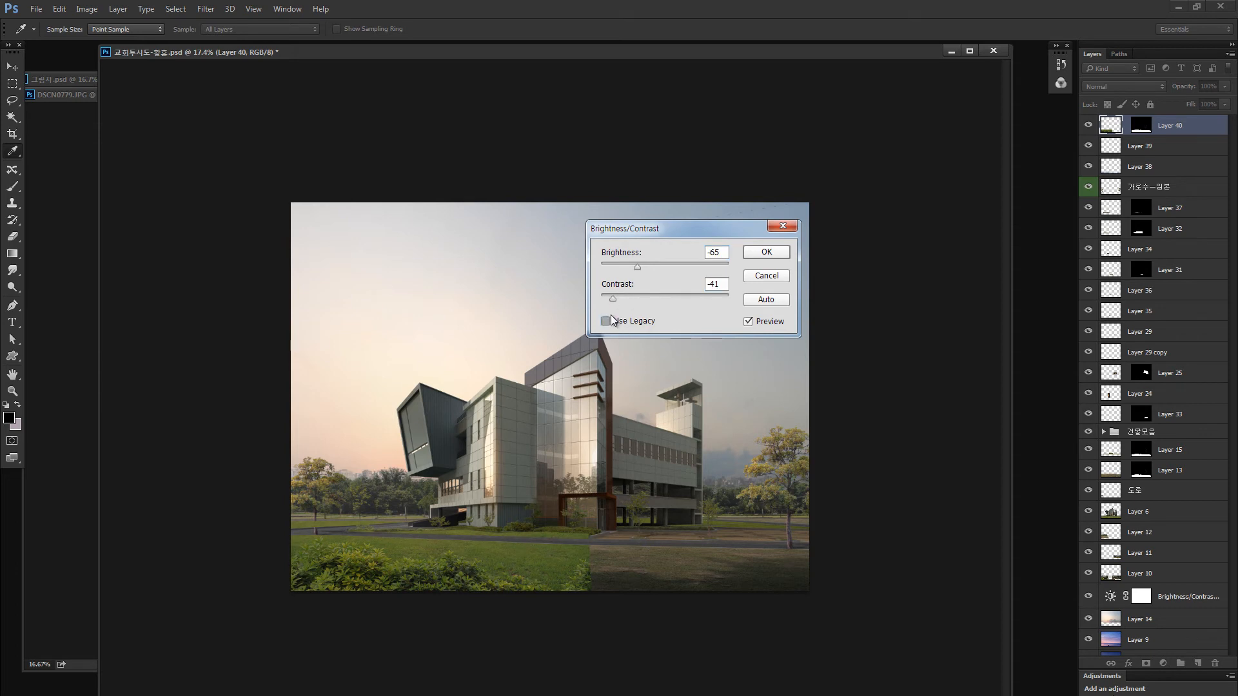
click(636, 298)
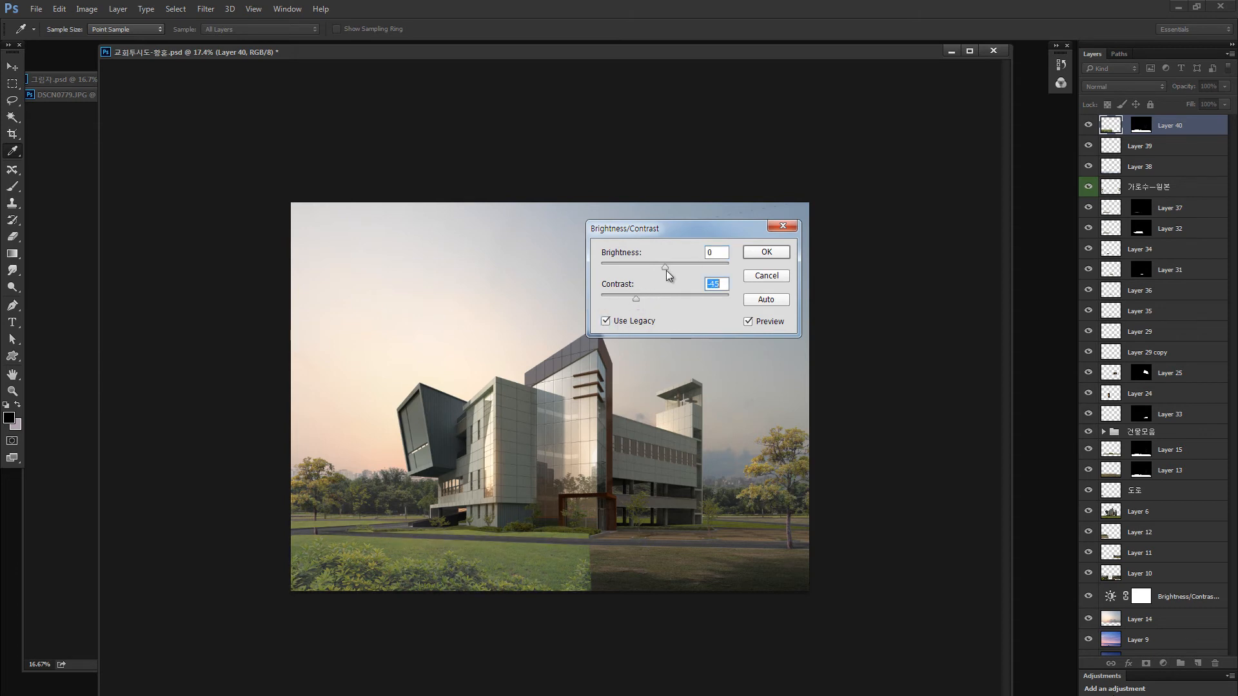
drag(642, 266, 629, 295)
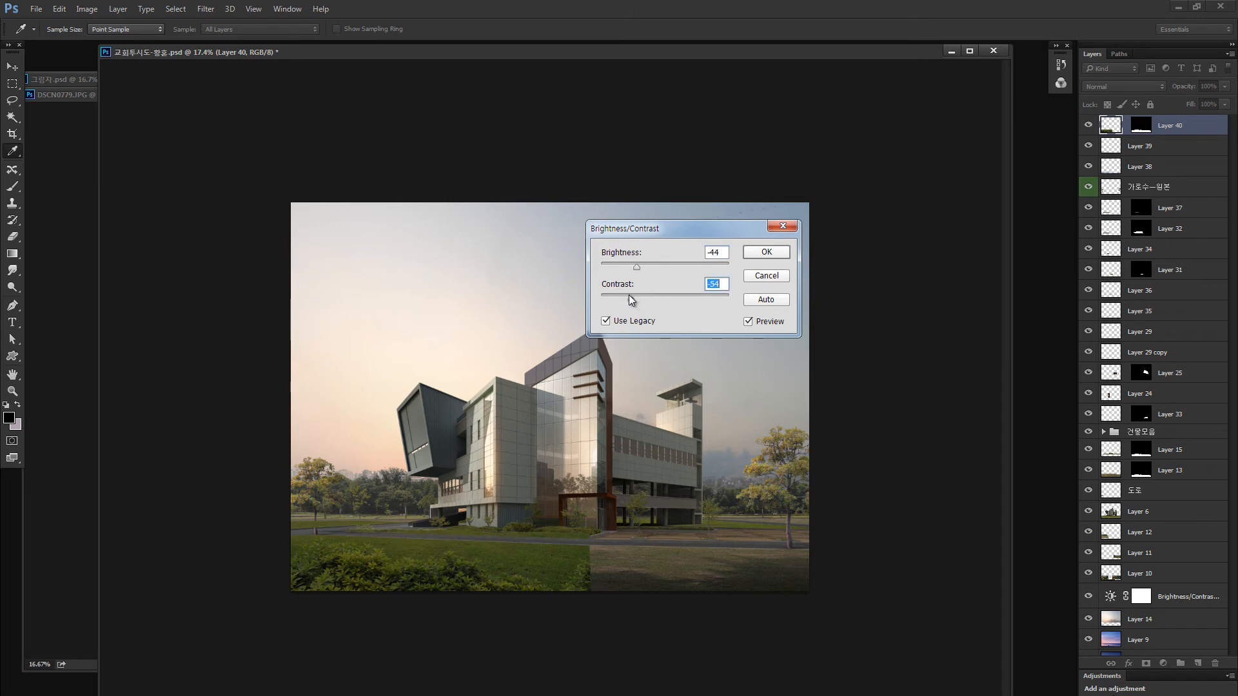
click(767, 251)
Step: Shift the shrub layer's hue to -15 with Hue/Saturation
key(ctrl+u)
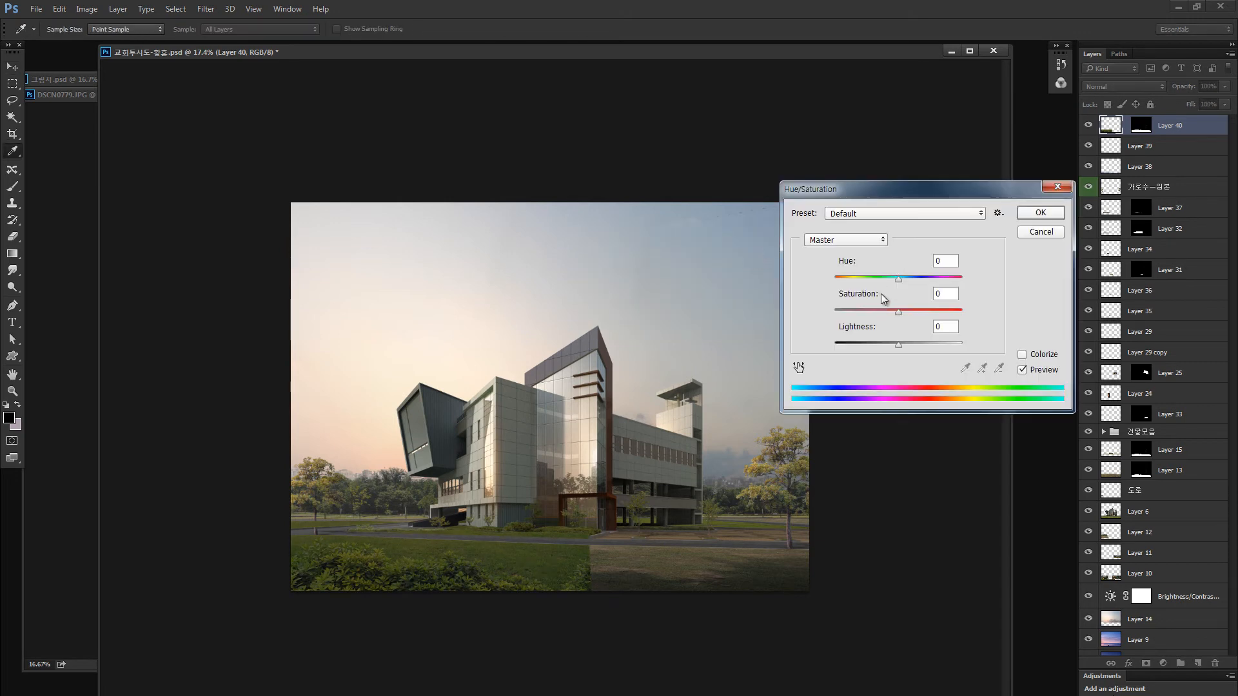
click(883, 277)
drag(885, 275, 887, 276)
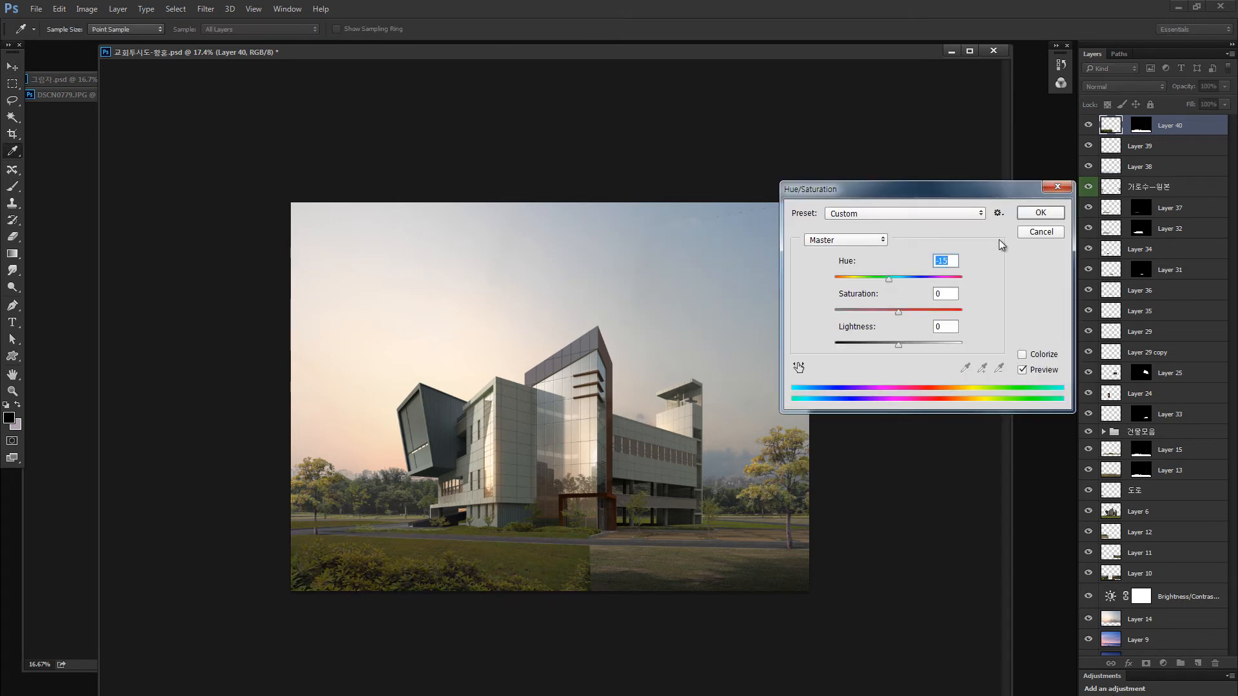
click(1040, 213)
Step: Blend the shrub layer into the lawn with a 900 px eraser at 55% opacity and set its fill to 72%
key(e)
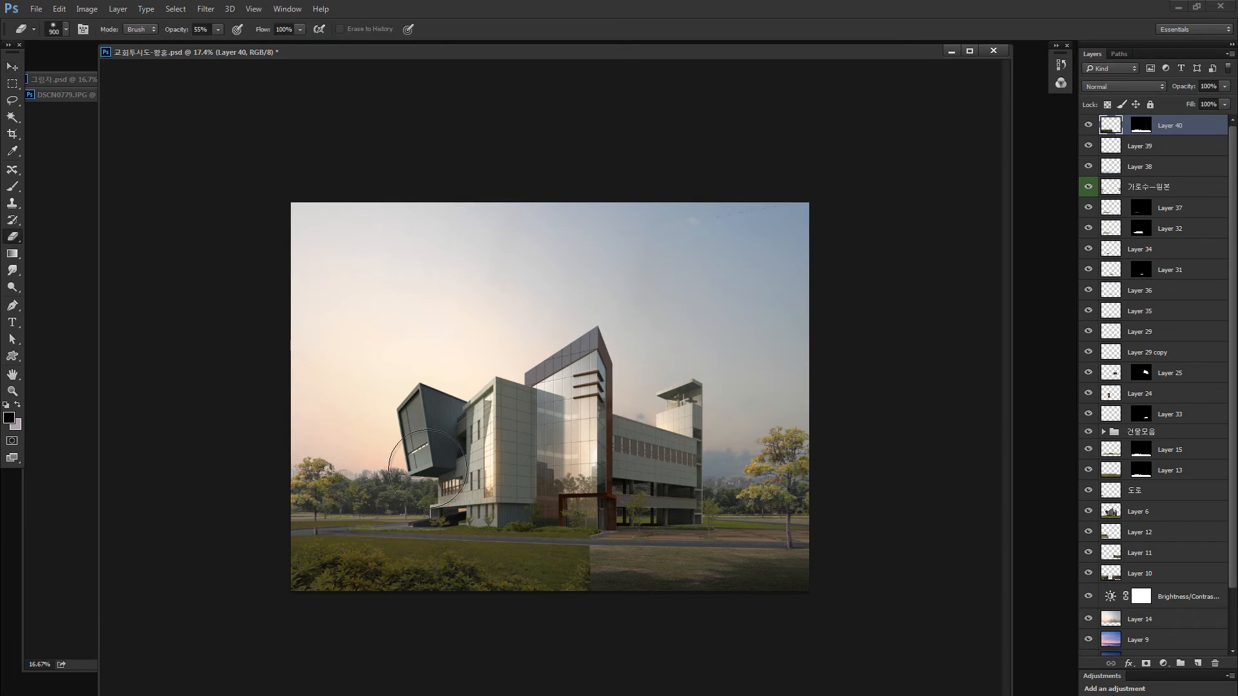
mouse_move(379, 491)
mouse_down()
mouse_move(367, 491)
mouse_move(401, 493)
mouse_move(426, 517)
mouse_move(627, 549)
mouse_up()
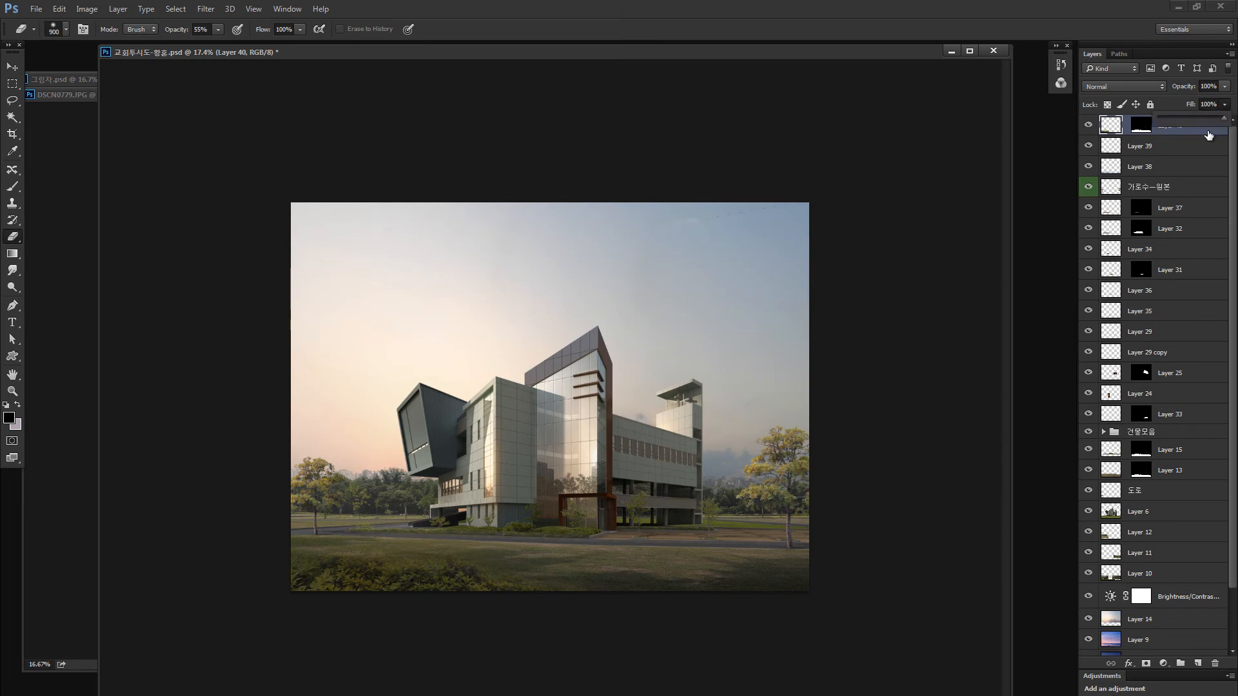
drag(1207, 117, 1198, 118)
Step: Scale the shrub layer to about 85%, rotate it about 2.6° and reposition it in the lower-left corner of the image
key(z)
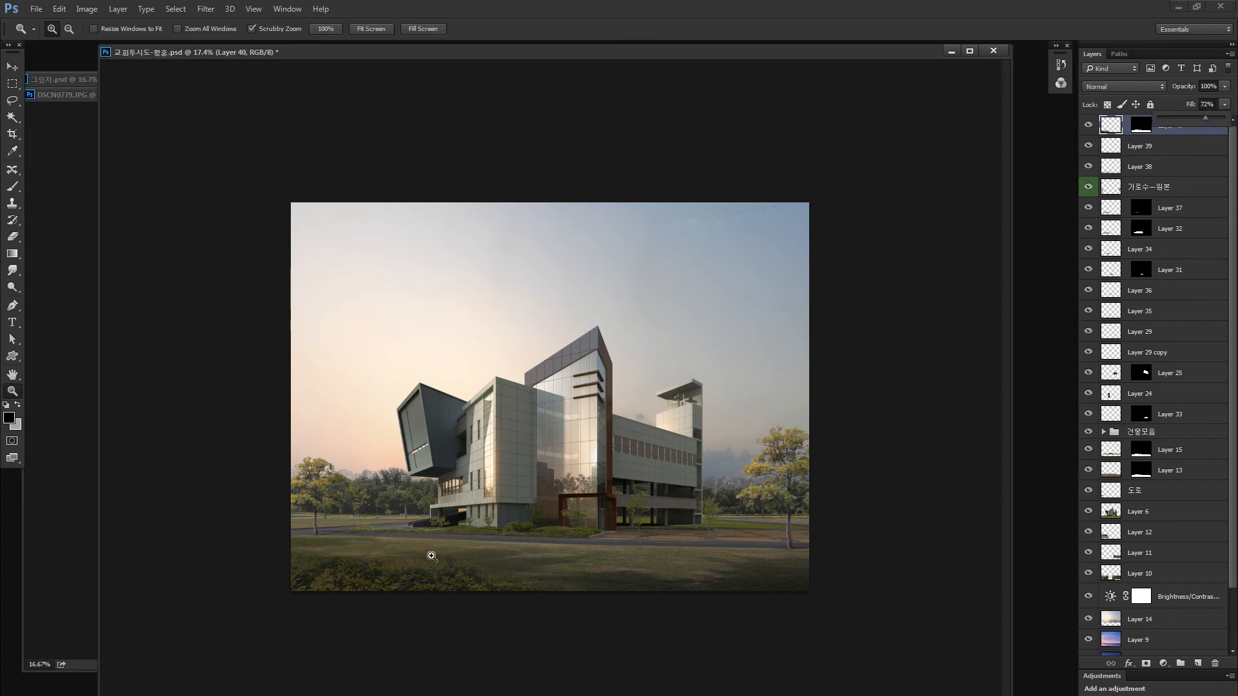
click(429, 509)
key(space)
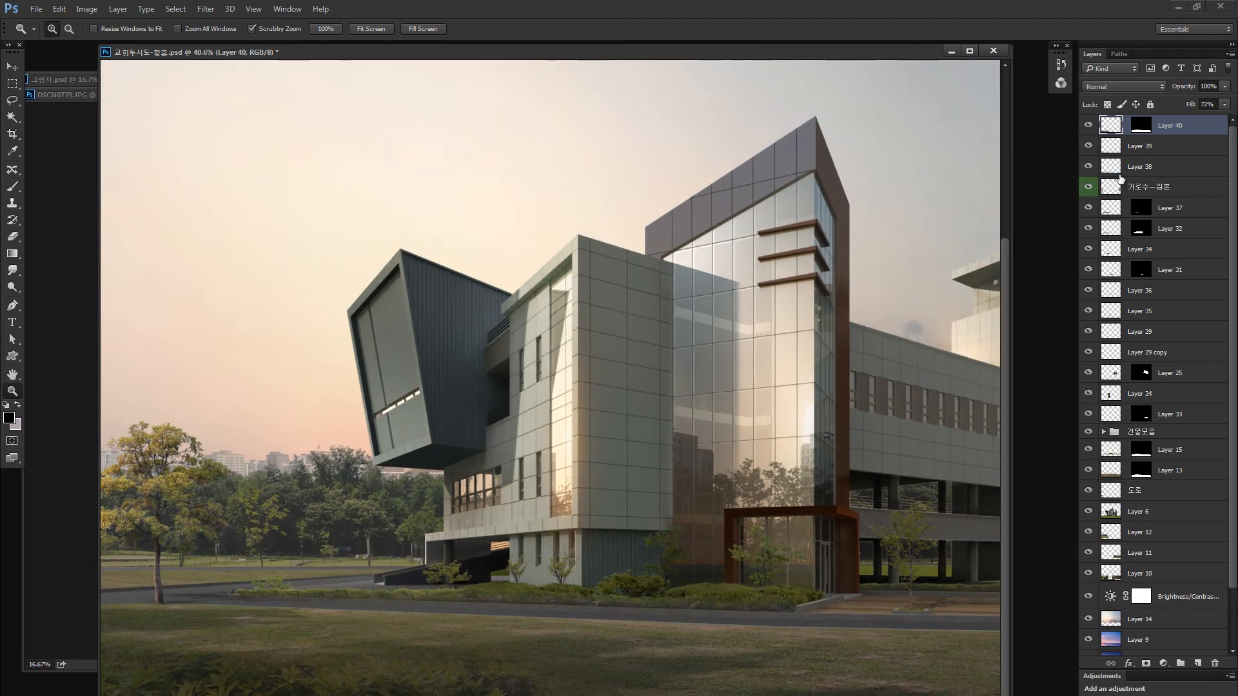
key(ctrl+minus)
key(ctrl+minus)
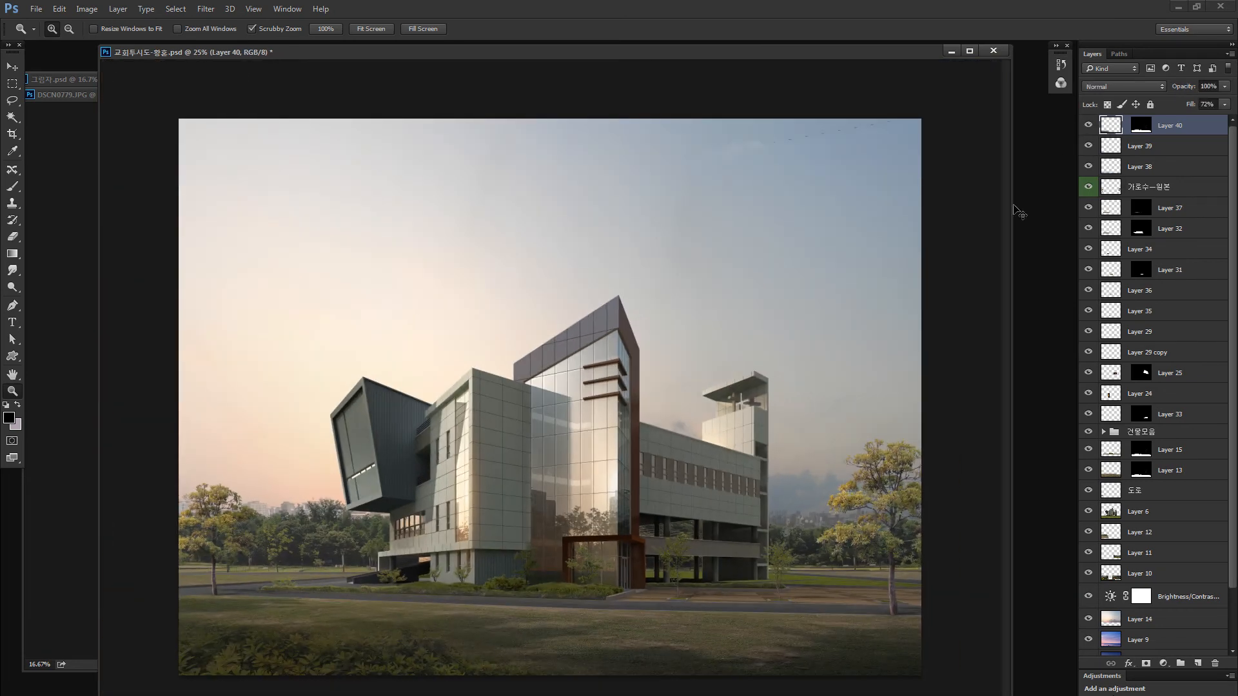
key(ctrl+t)
drag(611, 565, 584, 547)
drag(493, 619, 496, 627)
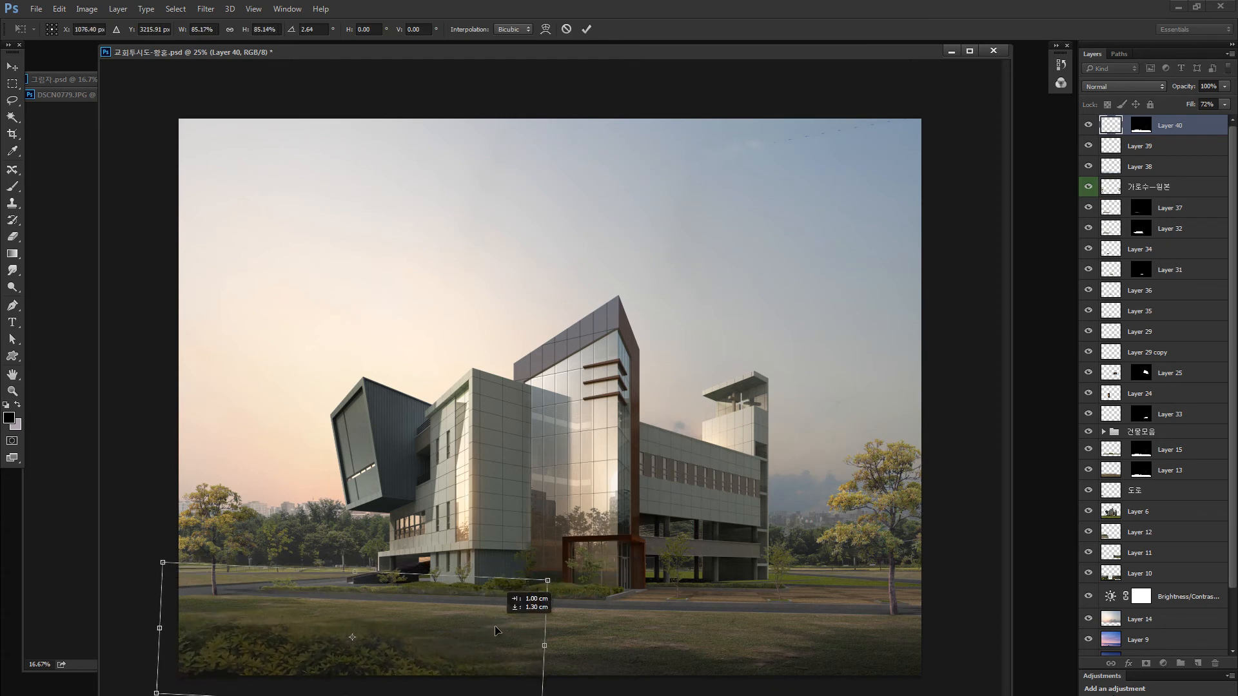
key(Return)
key(e)
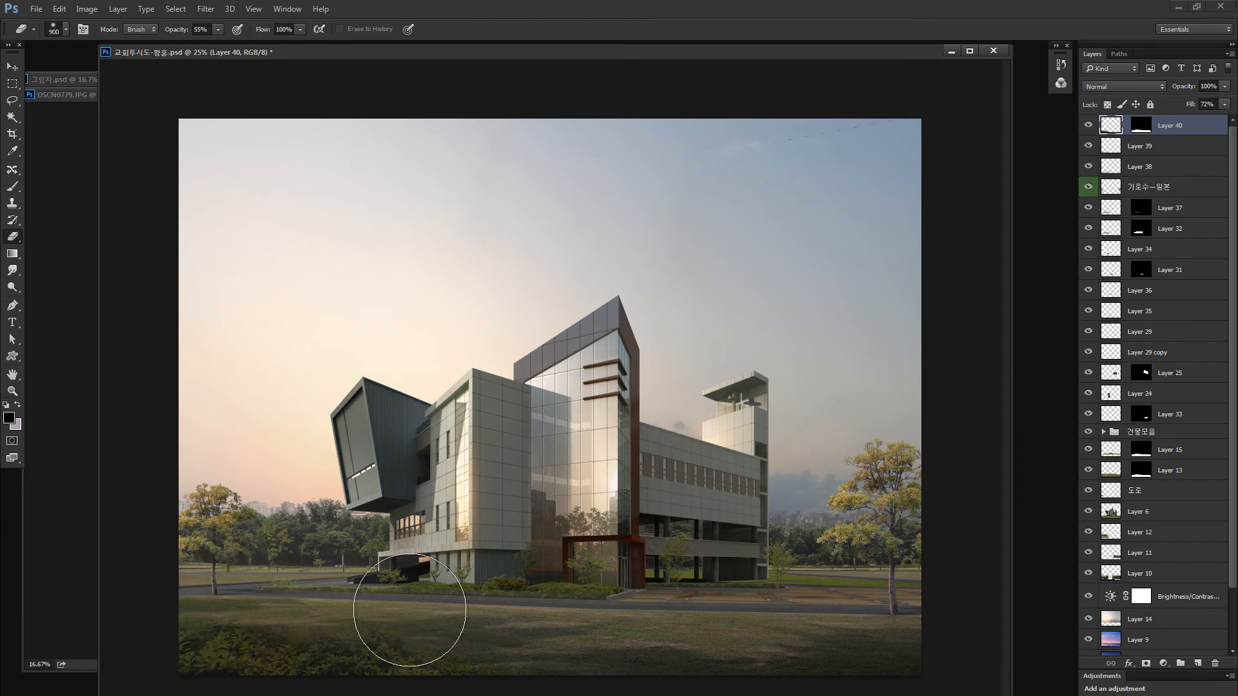
key(ctrl+minus)
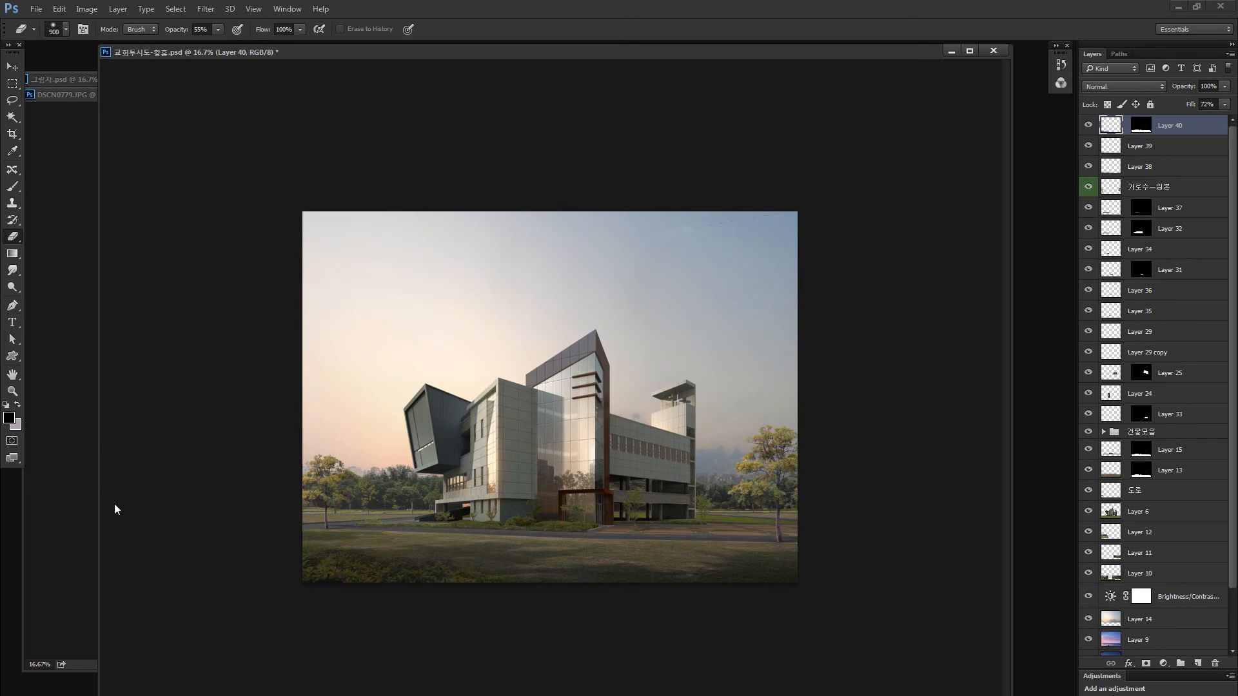
Step: Close the lawn photo, tree shadow and tree collection files without saving, and reposition the rendering's window
click(32, 615)
click(761, 94)
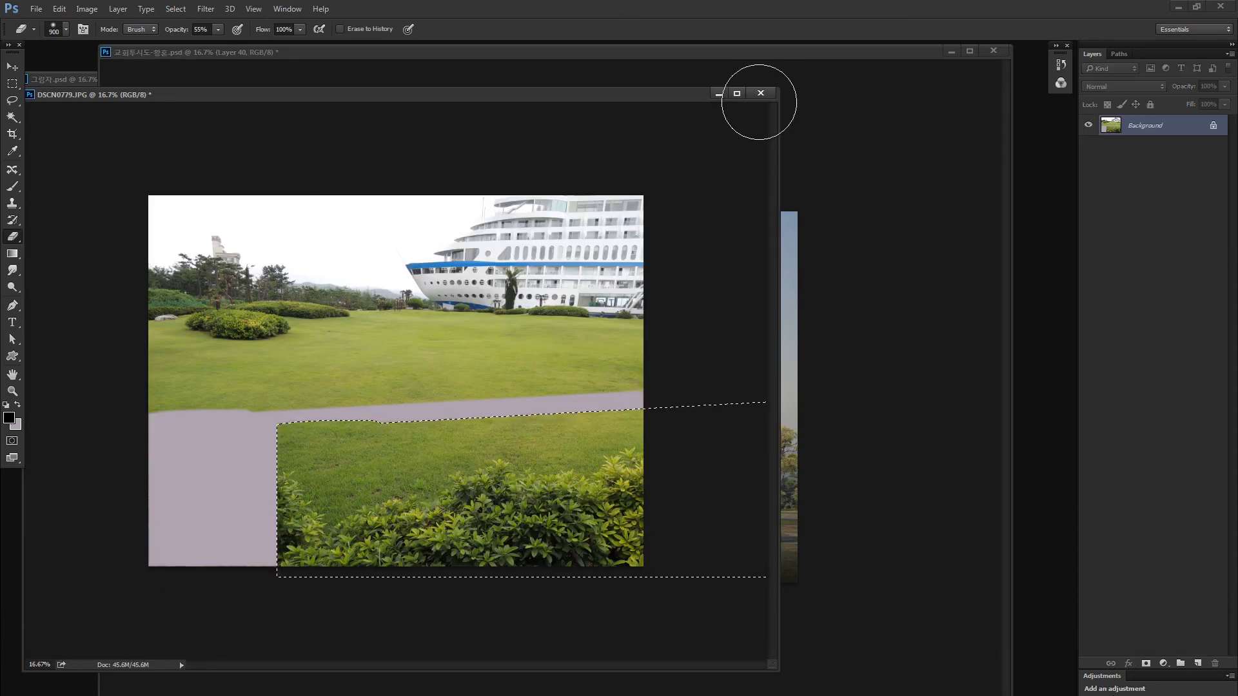
click(638, 285)
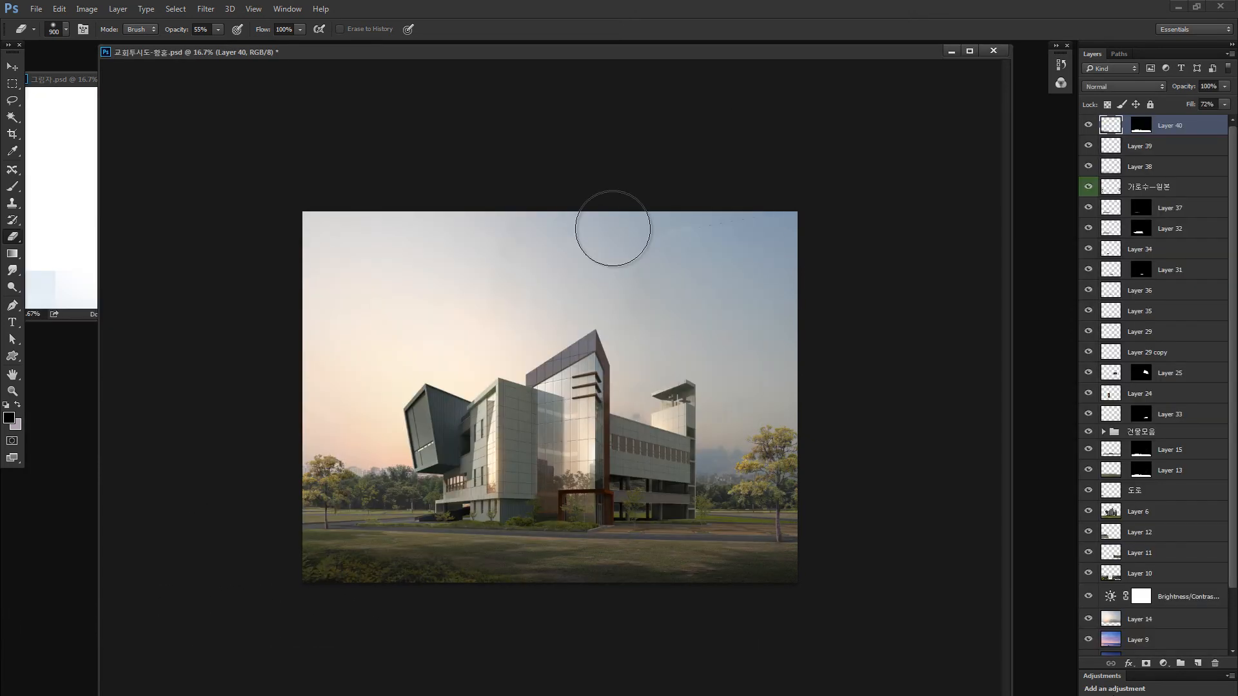
click(91, 309)
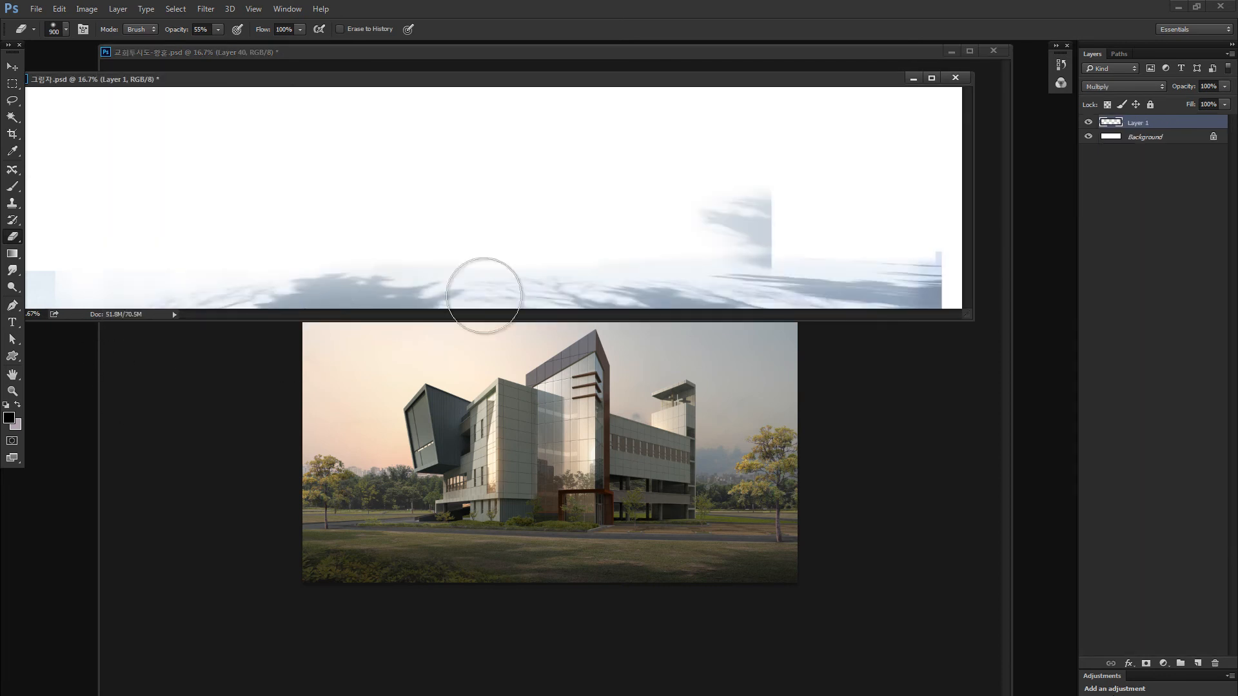
click(955, 77)
click(608, 286)
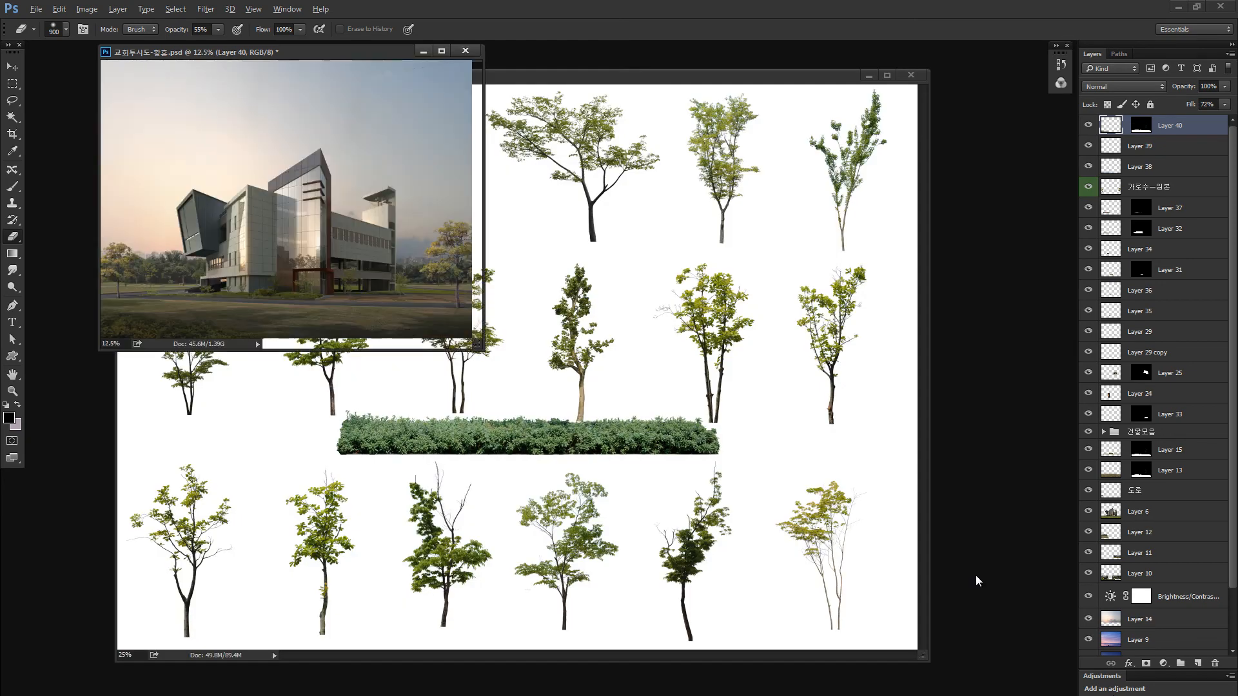
click(910, 74)
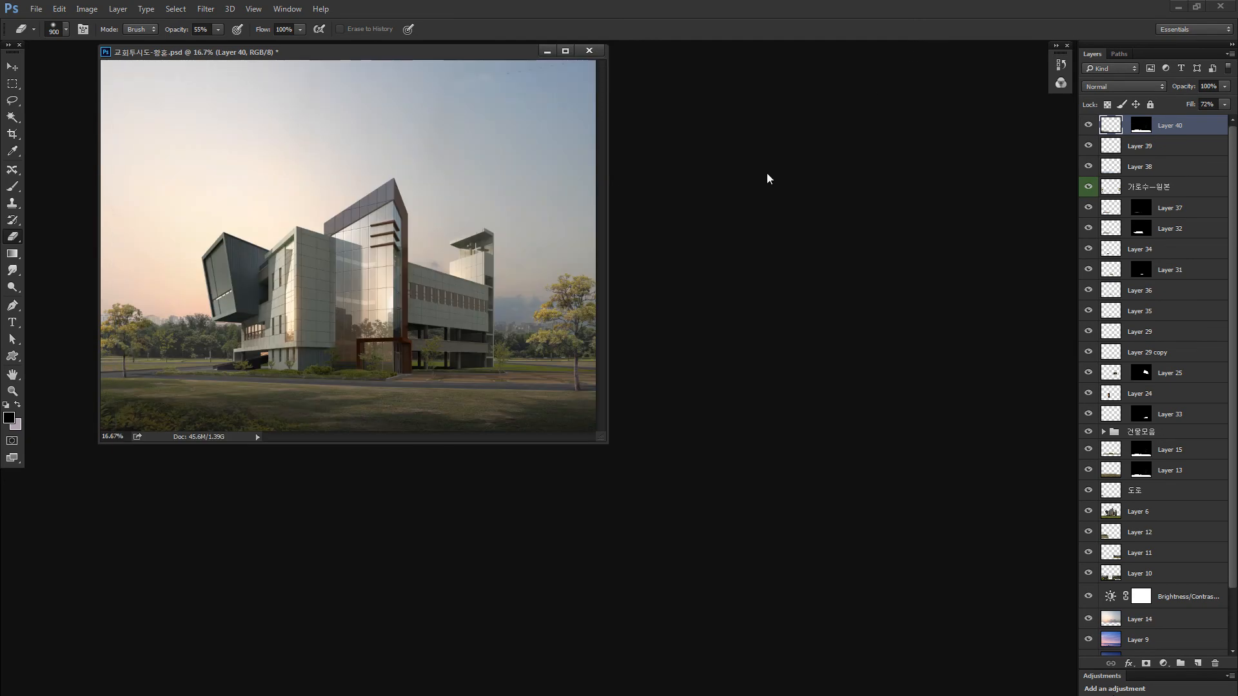
drag(498, 52, 566, 118)
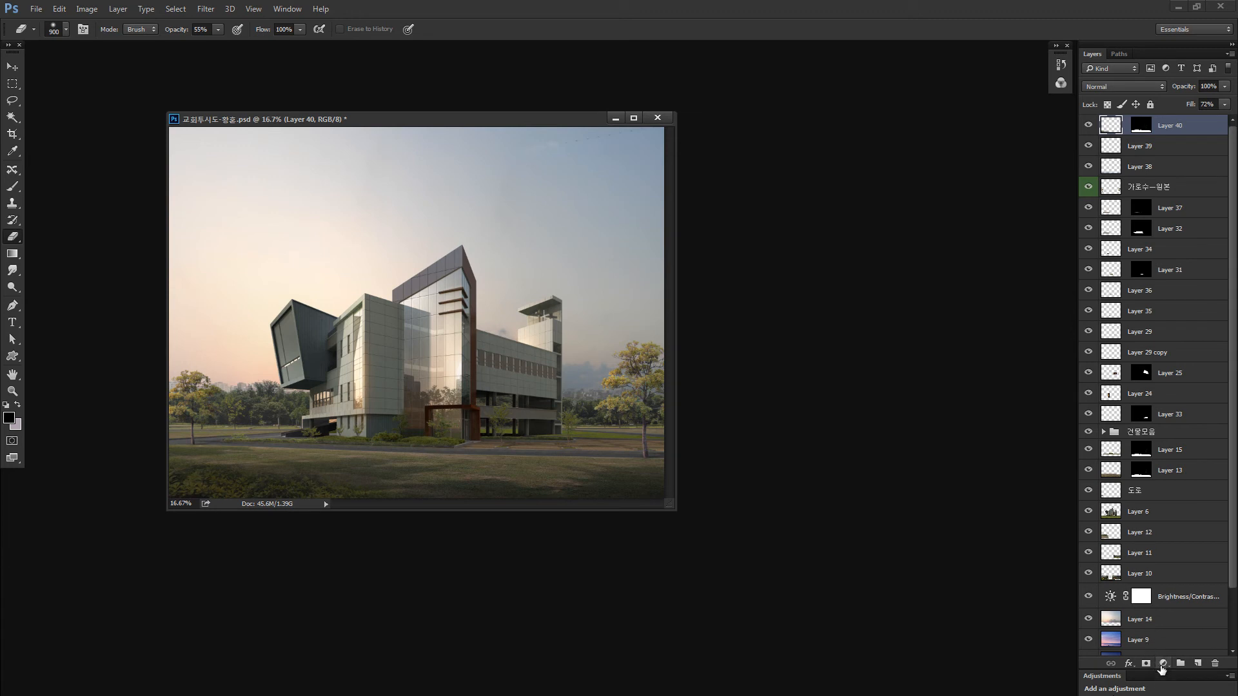
Step: Add a Levels adjustment layer on top with input levels of 8, 0.89 and 235
click(1129, 695)
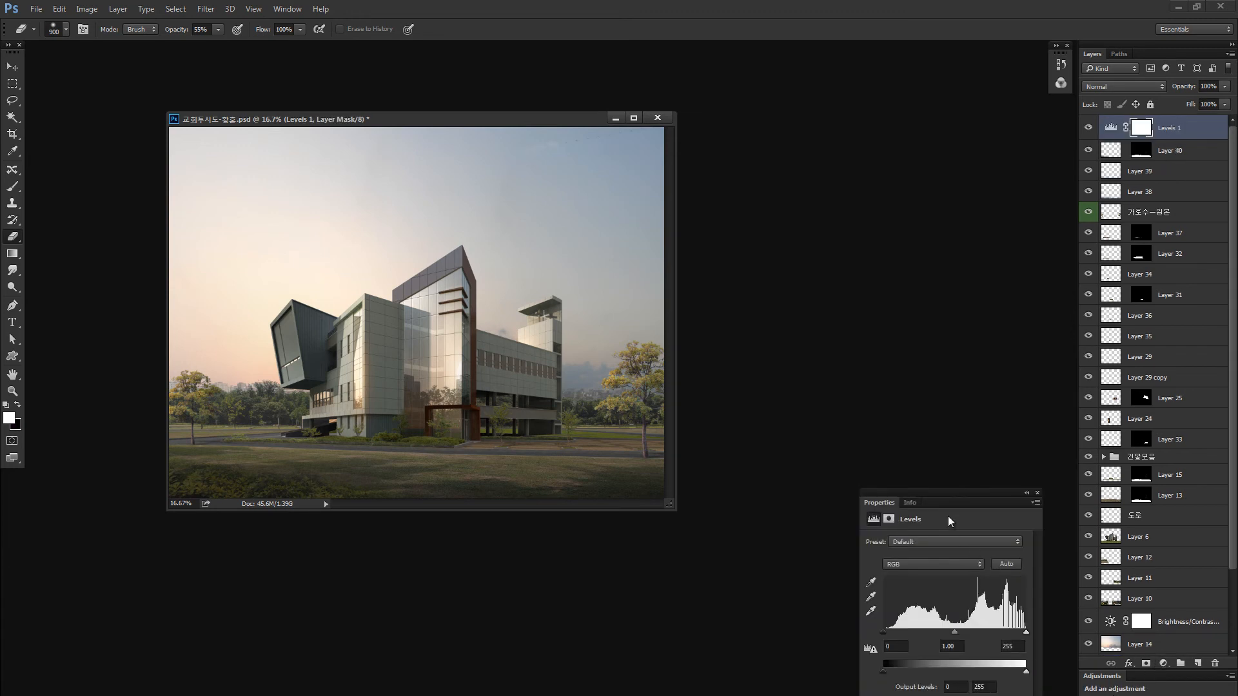
drag(951, 494, 917, 296)
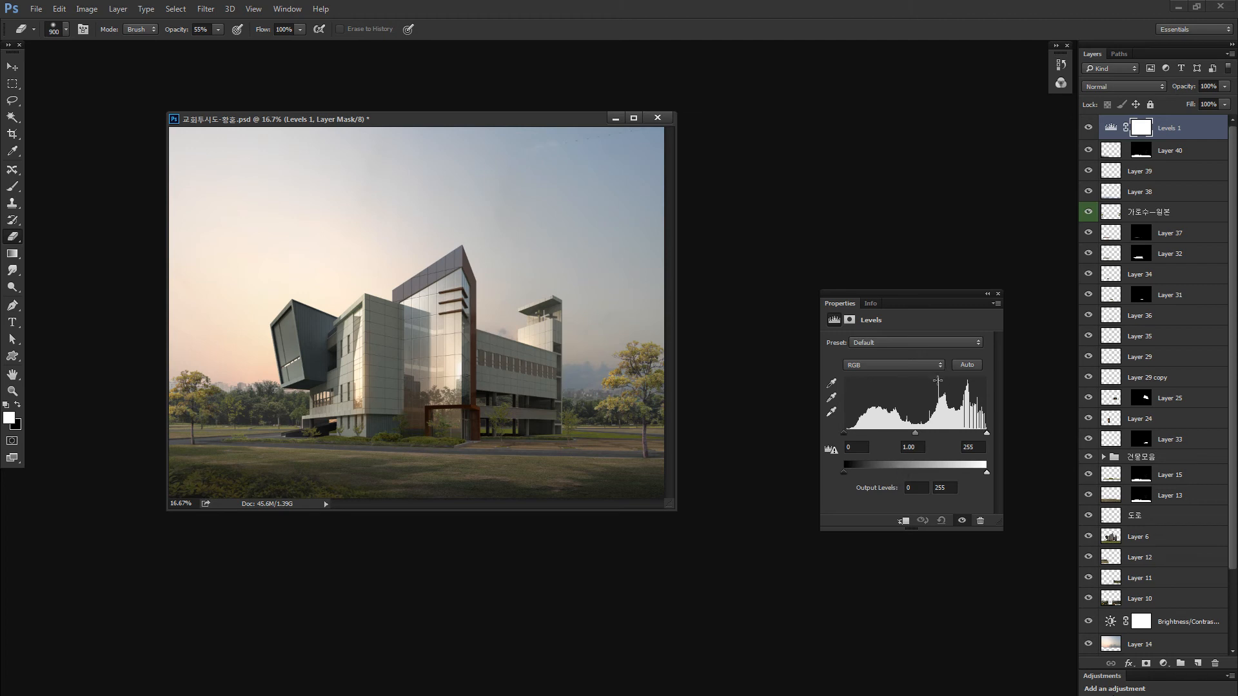
drag(919, 435, 975, 436)
drag(848, 432, 848, 434)
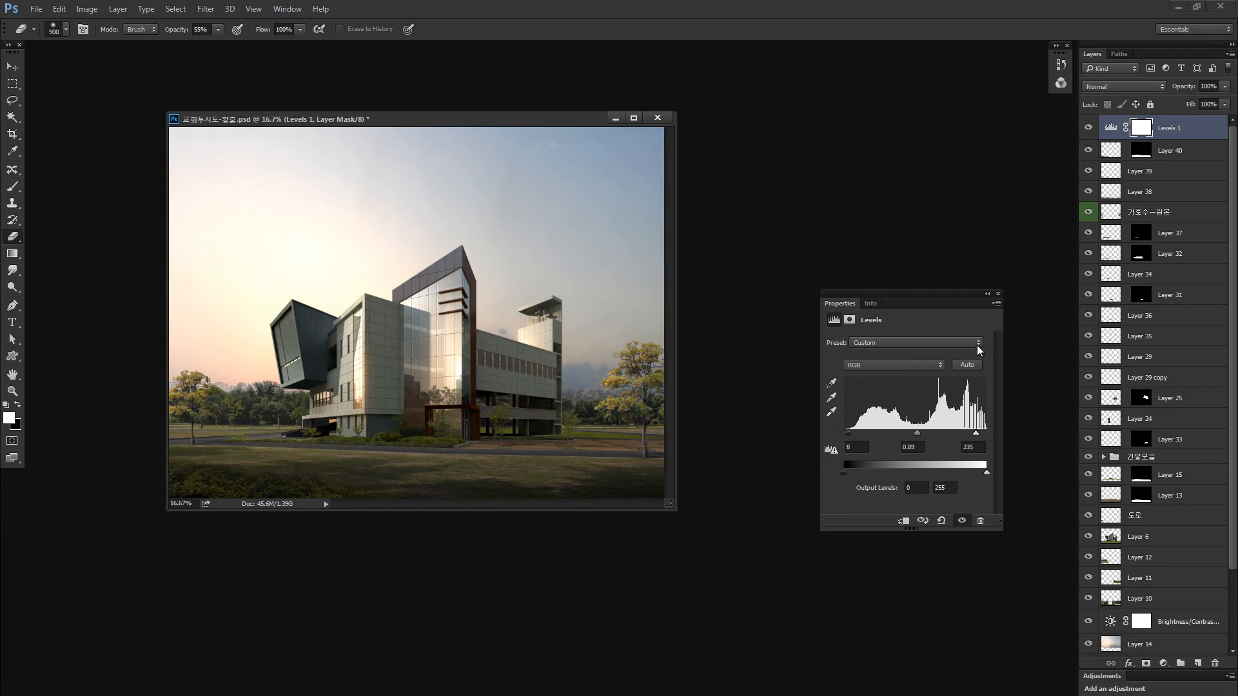
click(998, 297)
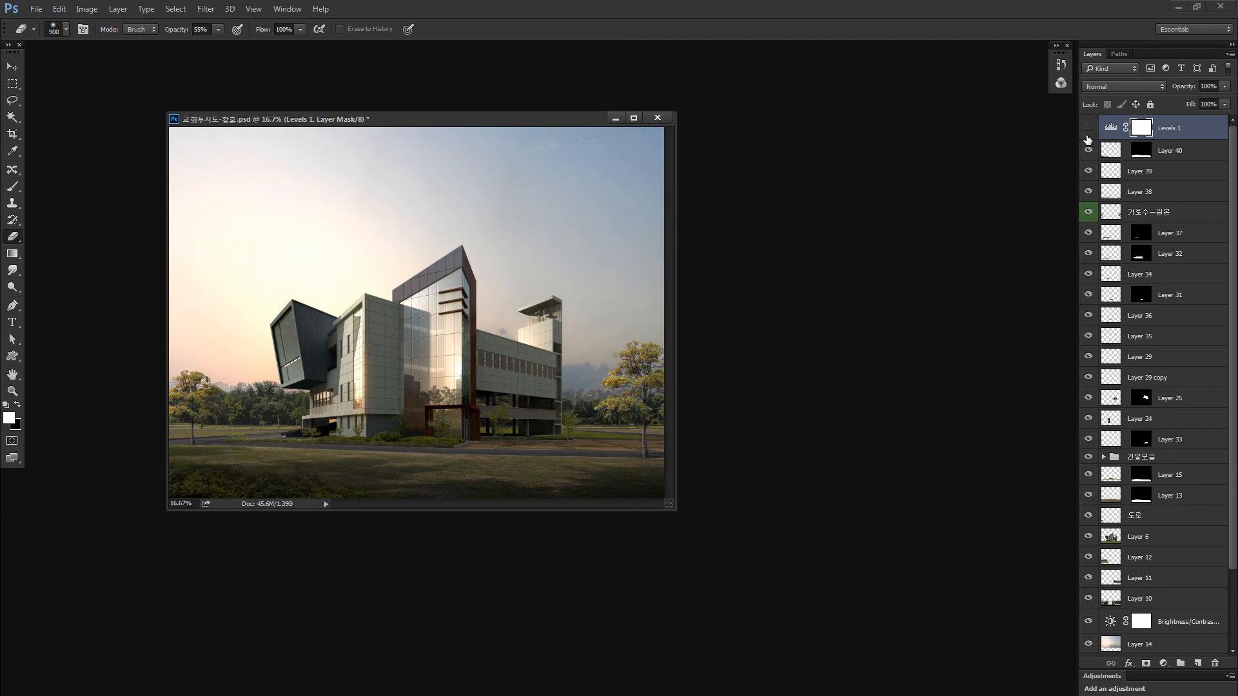
Step: Compare the image with the Levels adjustment hidden and shown, and delete the Levels layer
click(1088, 126)
click(1088, 126)
click(1088, 126)
click(1088, 126)
click(1108, 151)
click(1110, 131)
key(Delete)
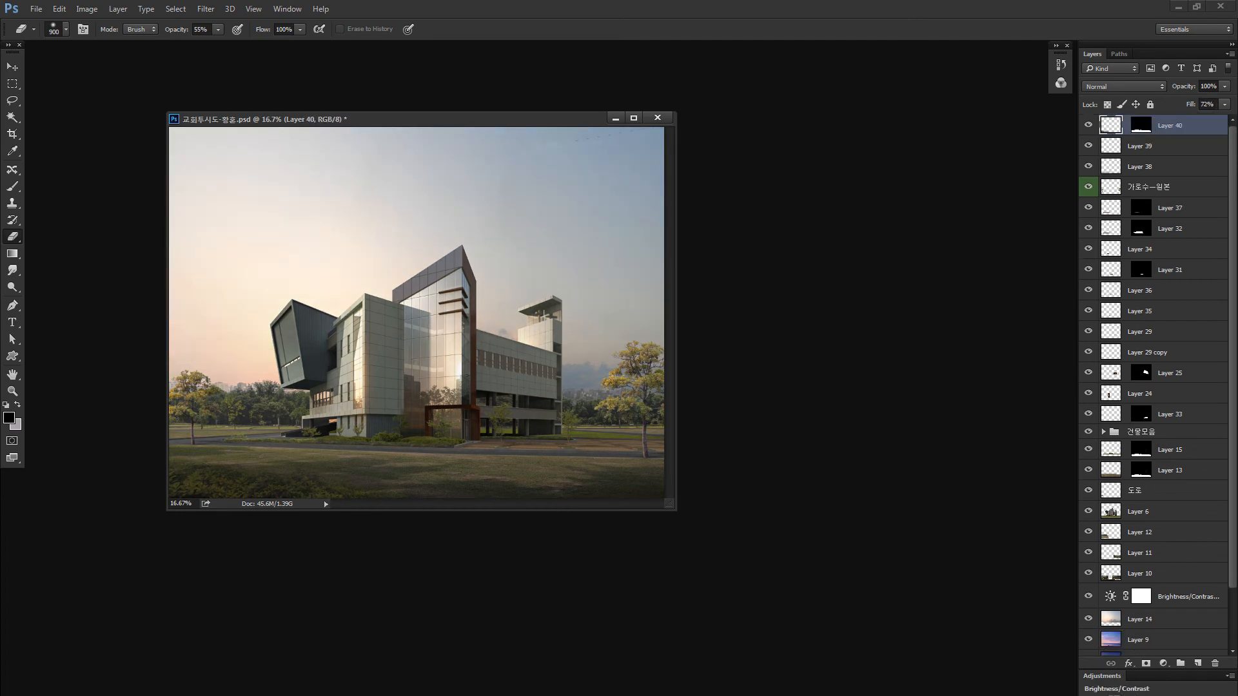
Step: Add a Brightness/Contrast adjustment layer on top of the stack with slightly raised contrast
click(1090, 695)
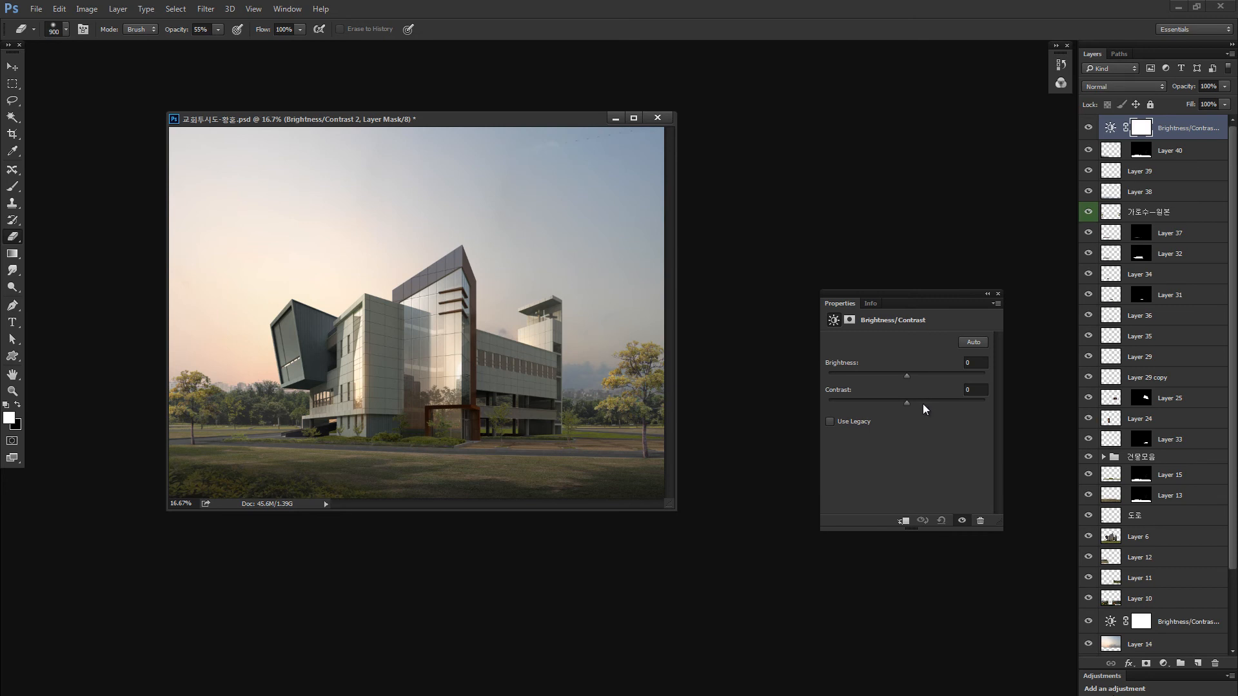
drag(926, 401, 930, 404)
drag(968, 397, 921, 404)
click(998, 294)
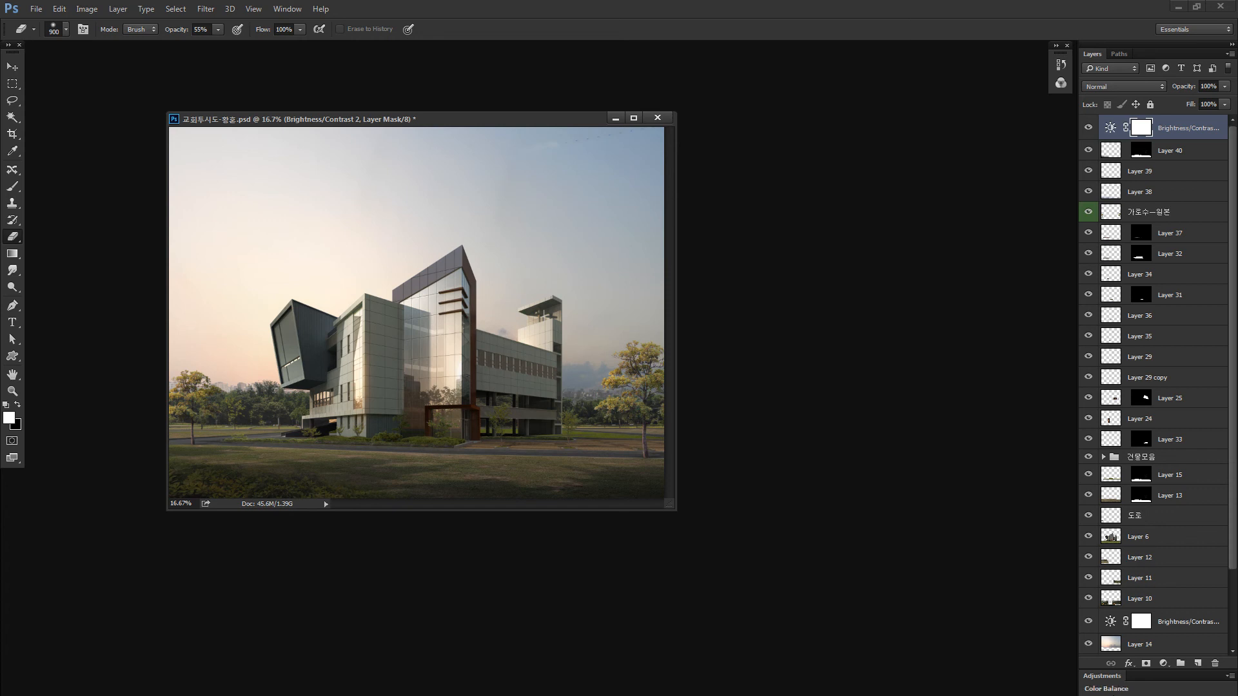
Step: Try a Color Balance adjustment layer on top, slightly shifting the midtones on all three colour axes
click(1120, 695)
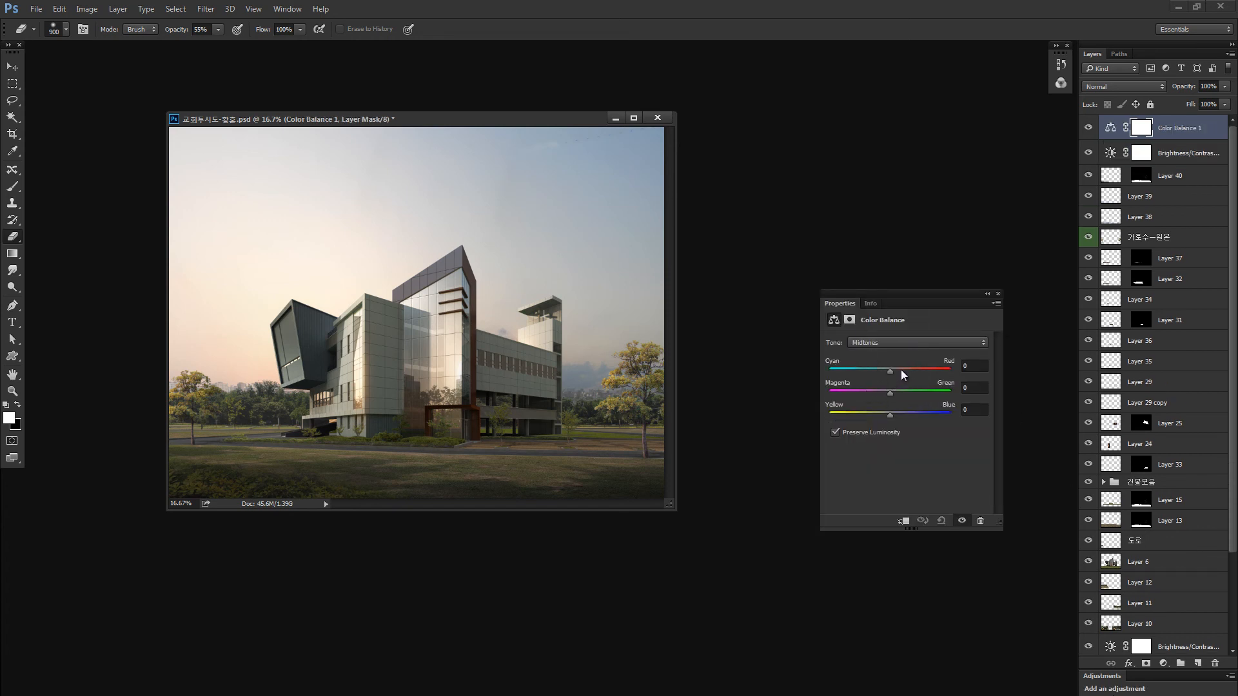
click(900, 370)
click(885, 371)
click(885, 392)
drag(884, 409, 880, 409)
click(997, 294)
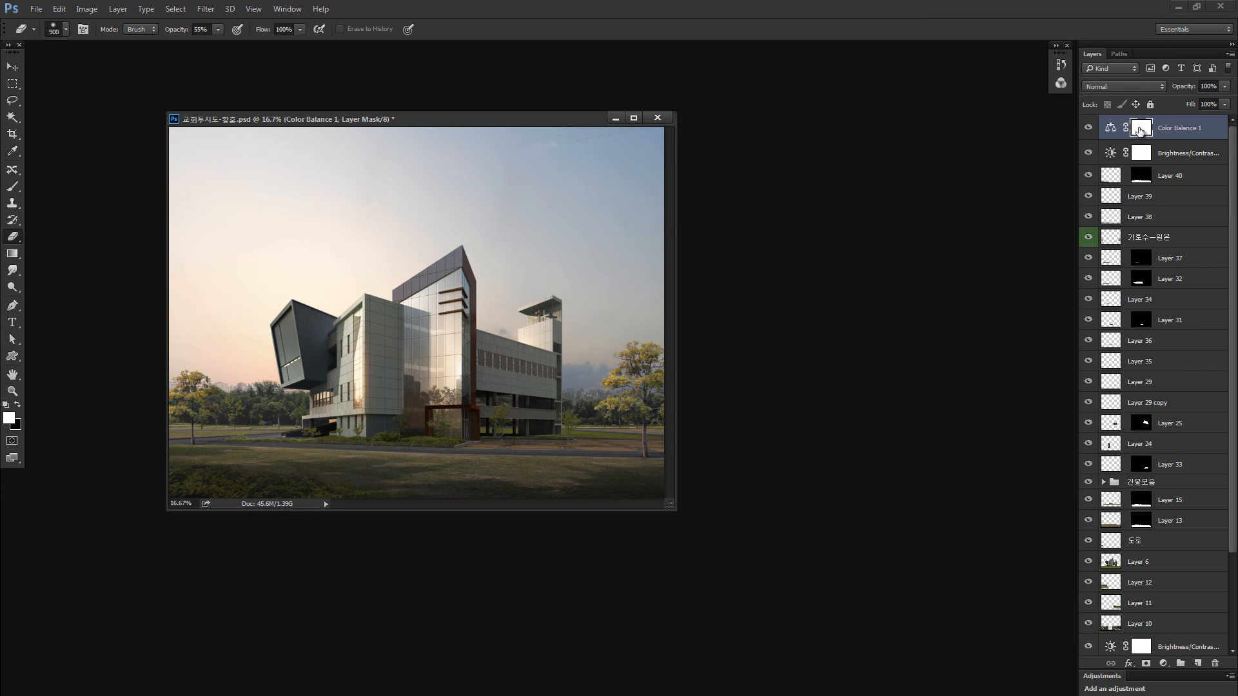
Step: Delete the Color Balance layer's mask and the adjustment layer itself
drag(1139, 132, 1216, 664)
click(584, 285)
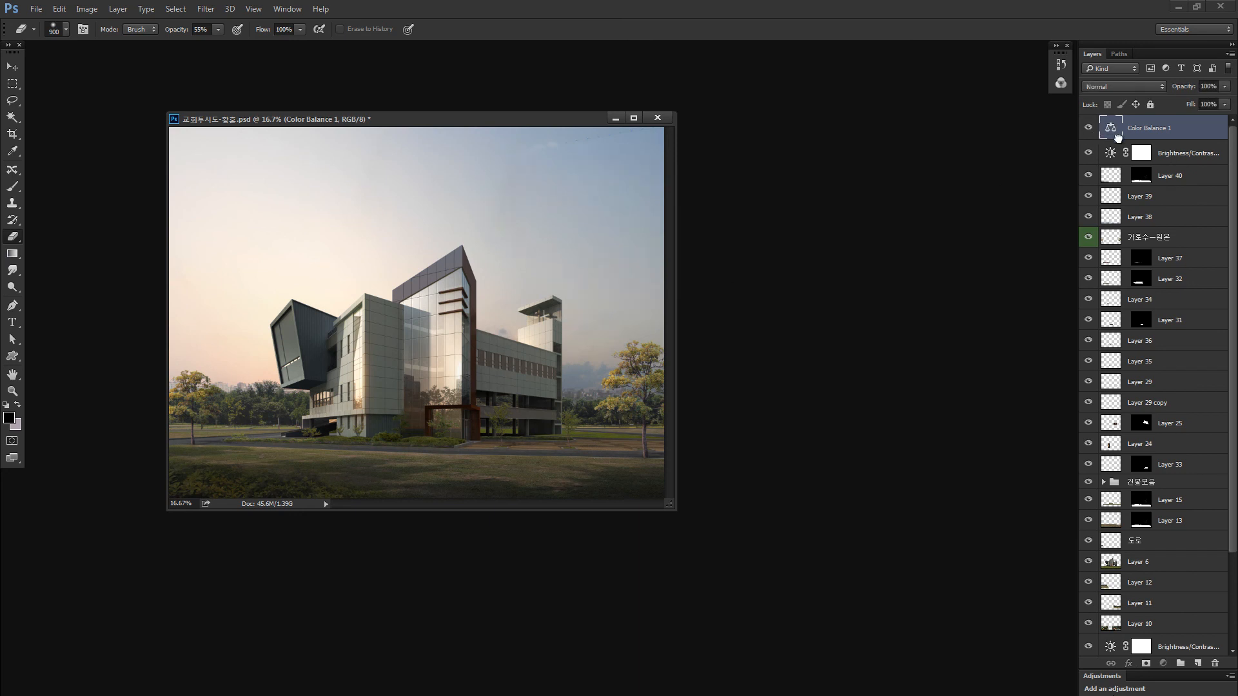
drag(1109, 134, 1215, 662)
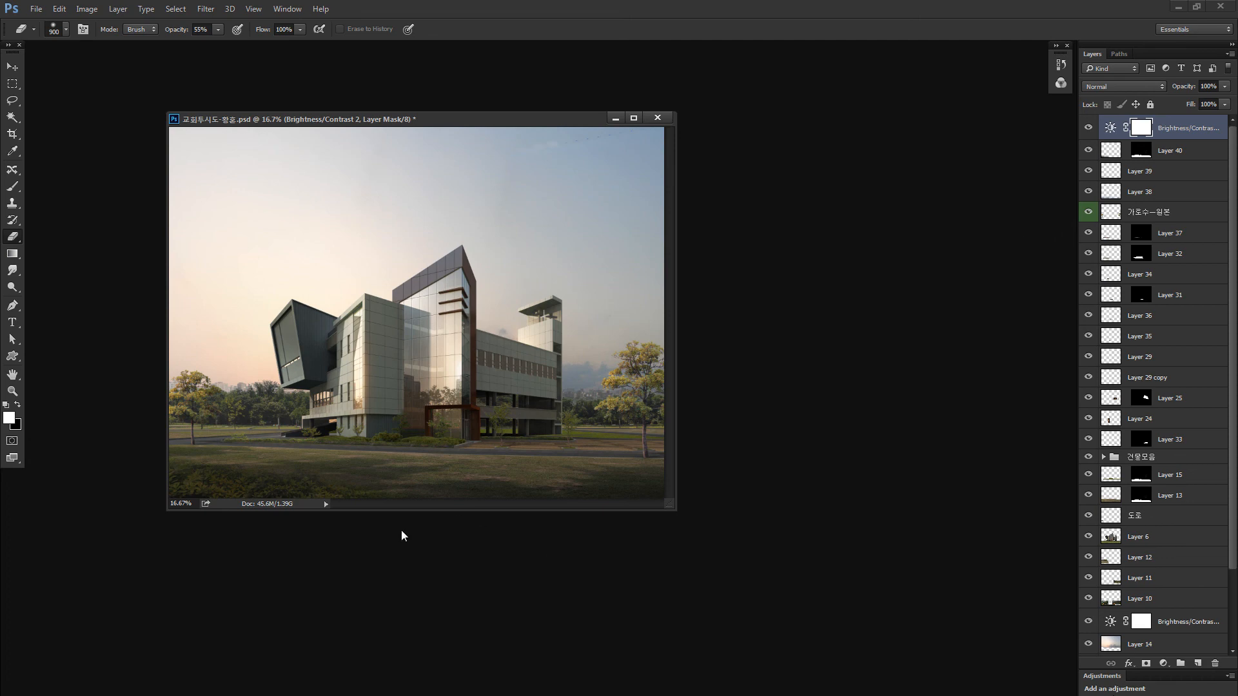
Step: Switch to ACDSee and open the orange flare image a-2 from the %%렌즈플레이어 folder in Photoshop
key(alt+Tab)
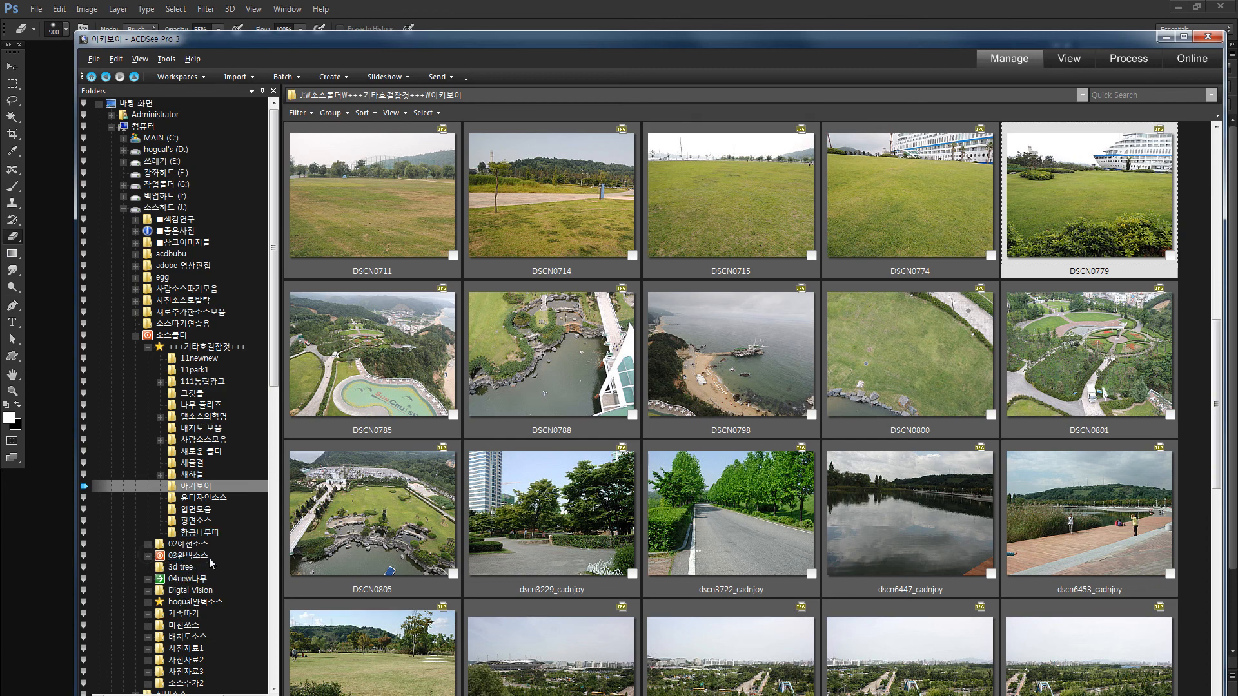
click(148, 555)
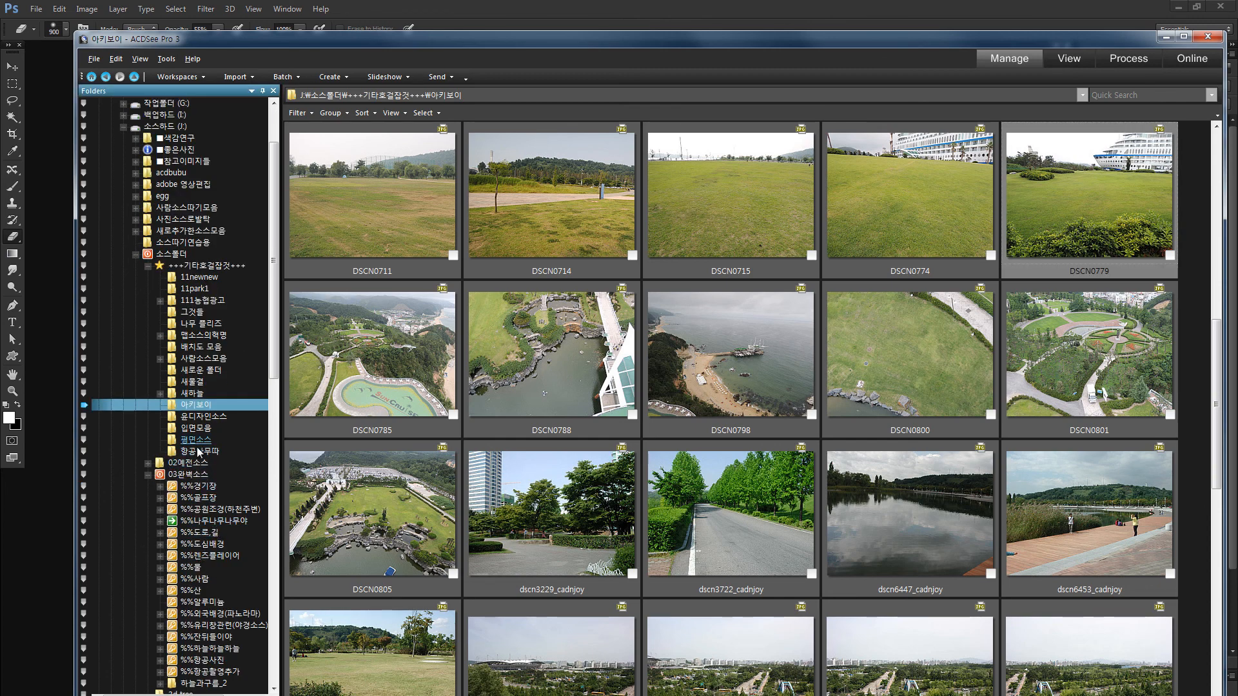
click(218, 555)
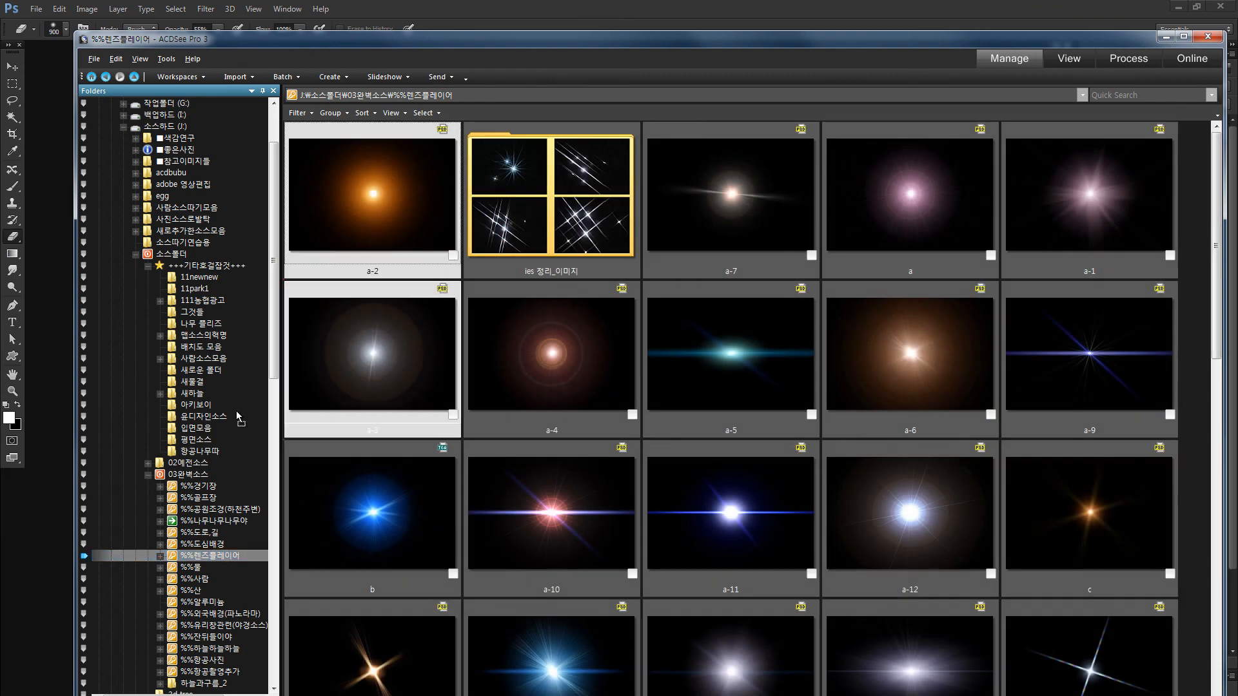
drag(236, 413, 43, 527)
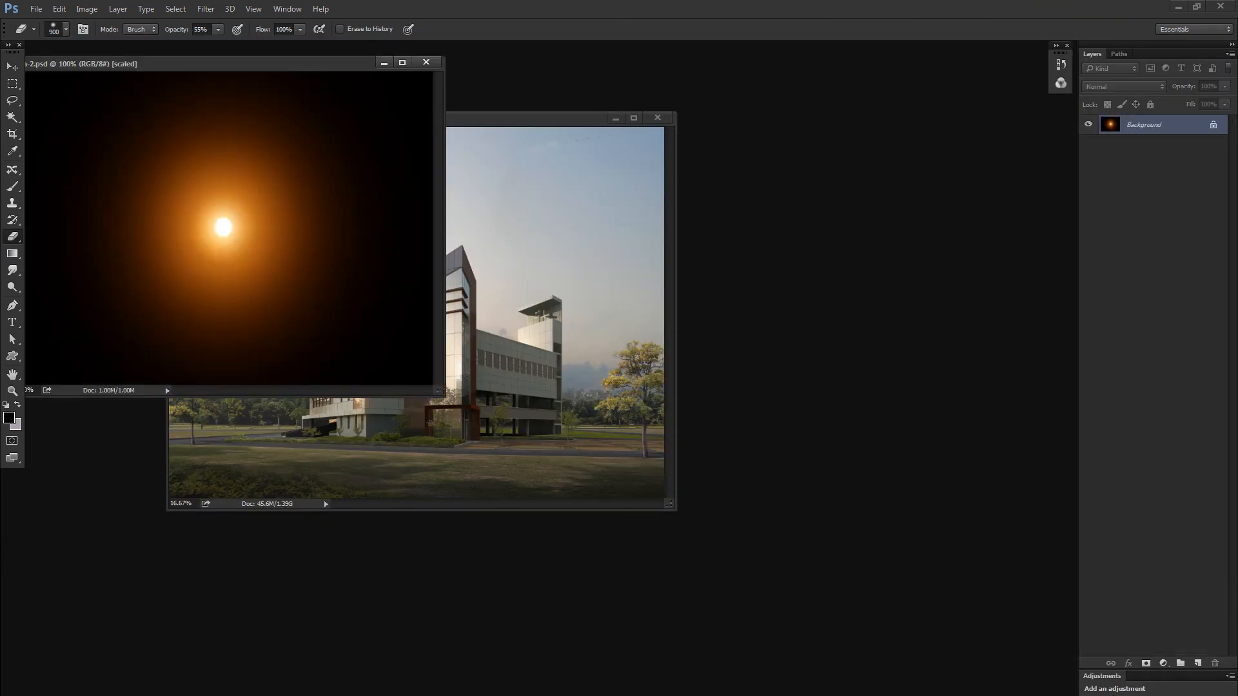
Step: Bring the orange flare into the church rendering as a new top layer and set its blend mode to Screen
key(v)
drag(312, 214, 422, 277)
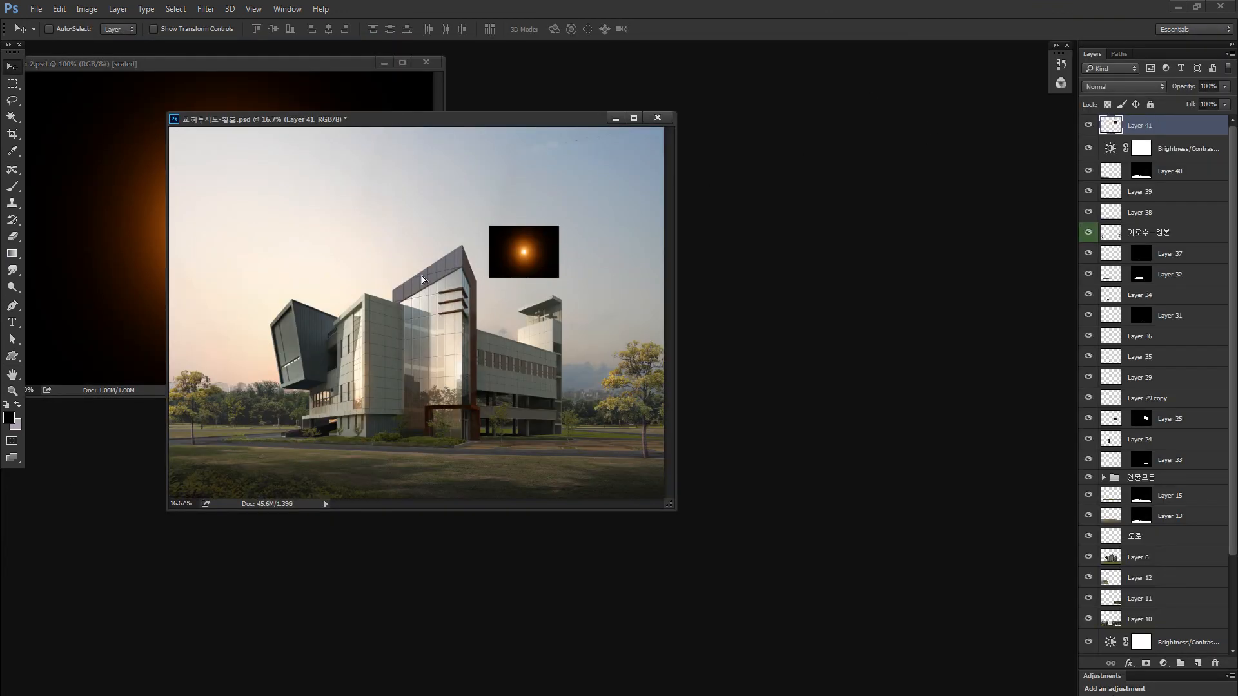
click(1109, 86)
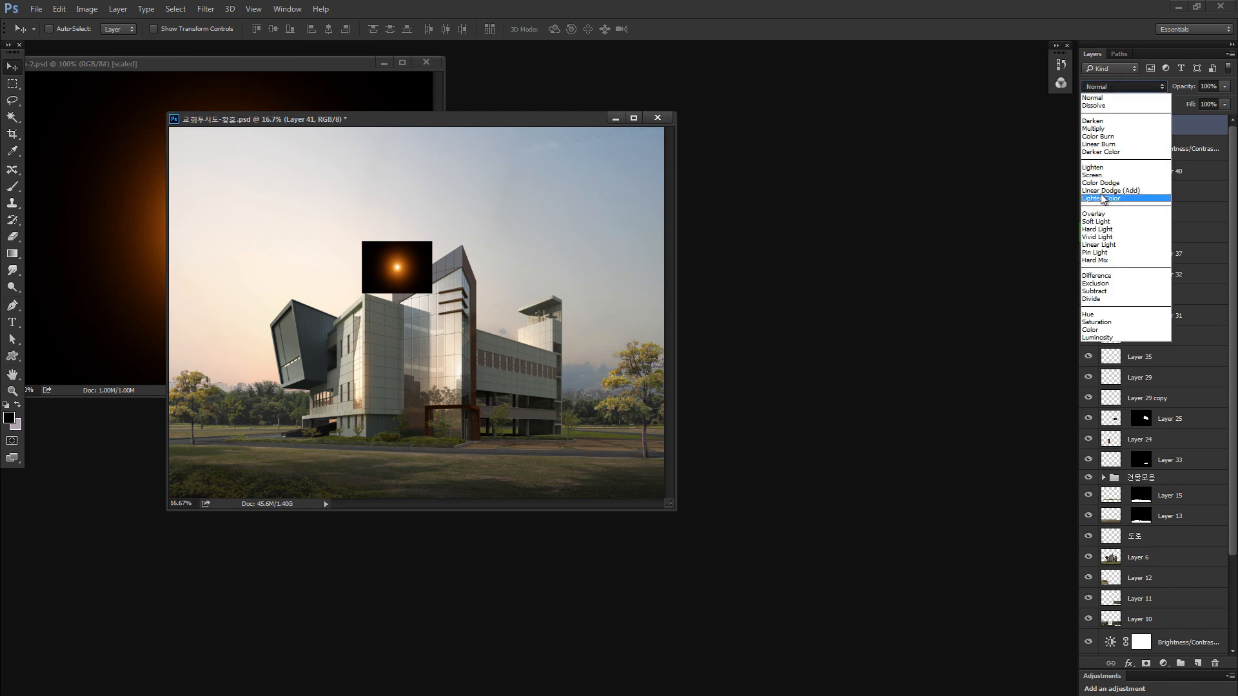
click(1091, 175)
Step: Stretch the flare vertically to about 305% height and place it over the light facade beside the glass tower
drag(509, 295, 457, 380)
key(ctrl+t)
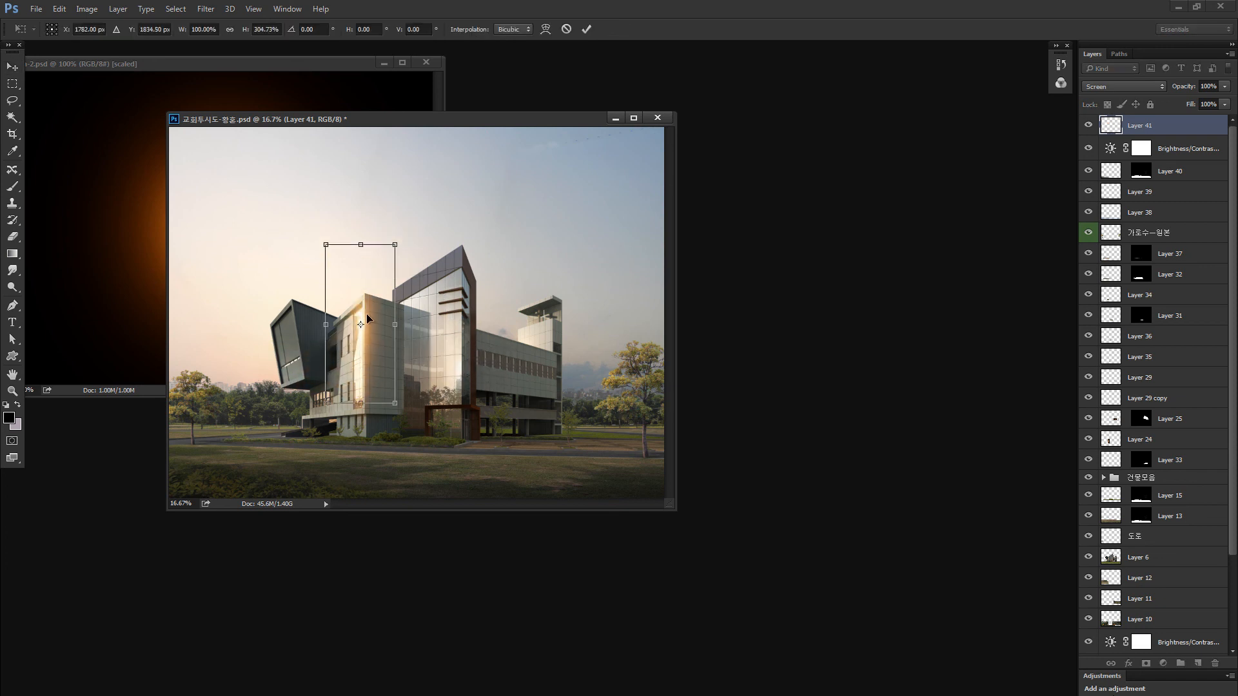
drag(367, 316, 365, 392)
key(Return)
Step: Reduce the flare layer's fill to 61% and fine-tune its position on the facade
click(1225, 104)
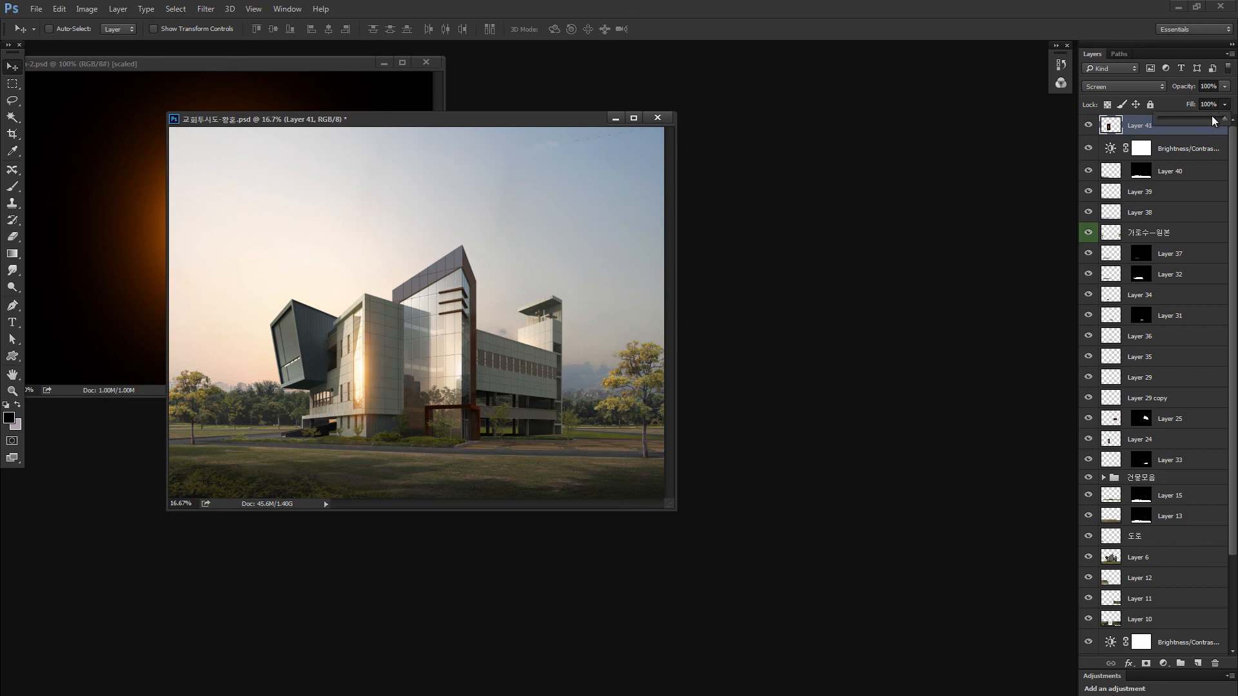
drag(1202, 119, 1197, 122)
click(380, 392)
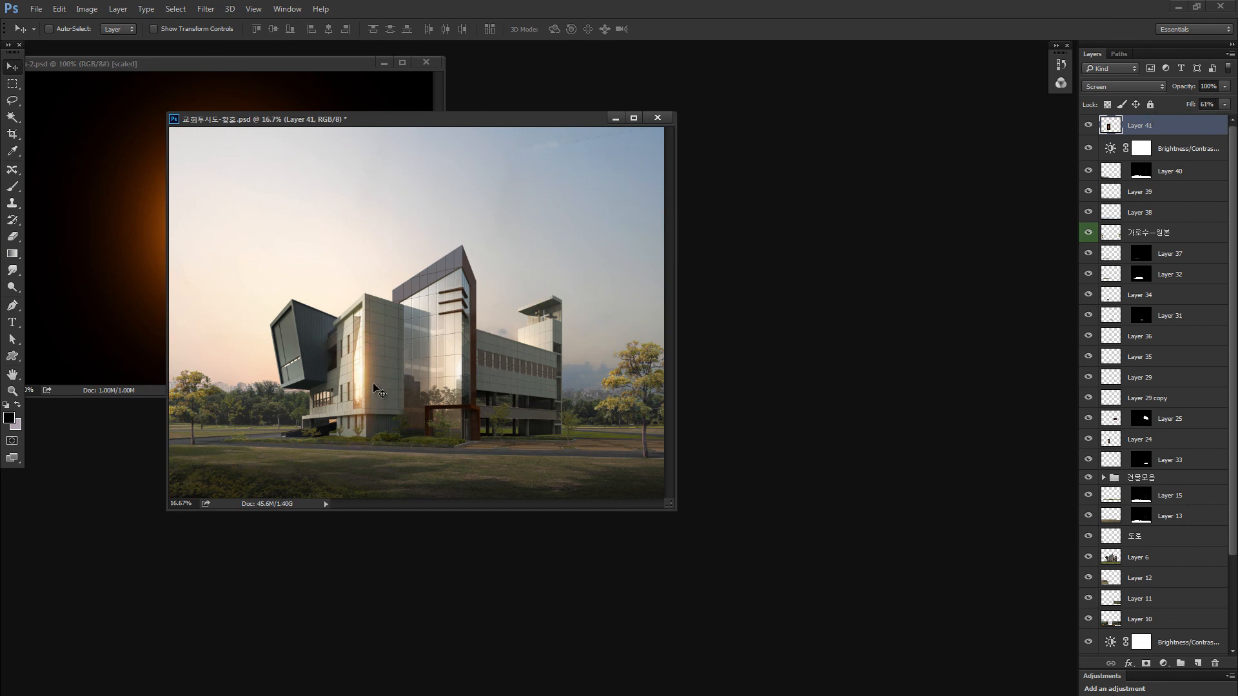
drag(379, 392, 371, 385)
Step: Duplicate the flare onto the outer edge of the glass tower and set the copy's fill to 91%
drag(365, 350, 467, 350)
drag(1188, 105, 1207, 105)
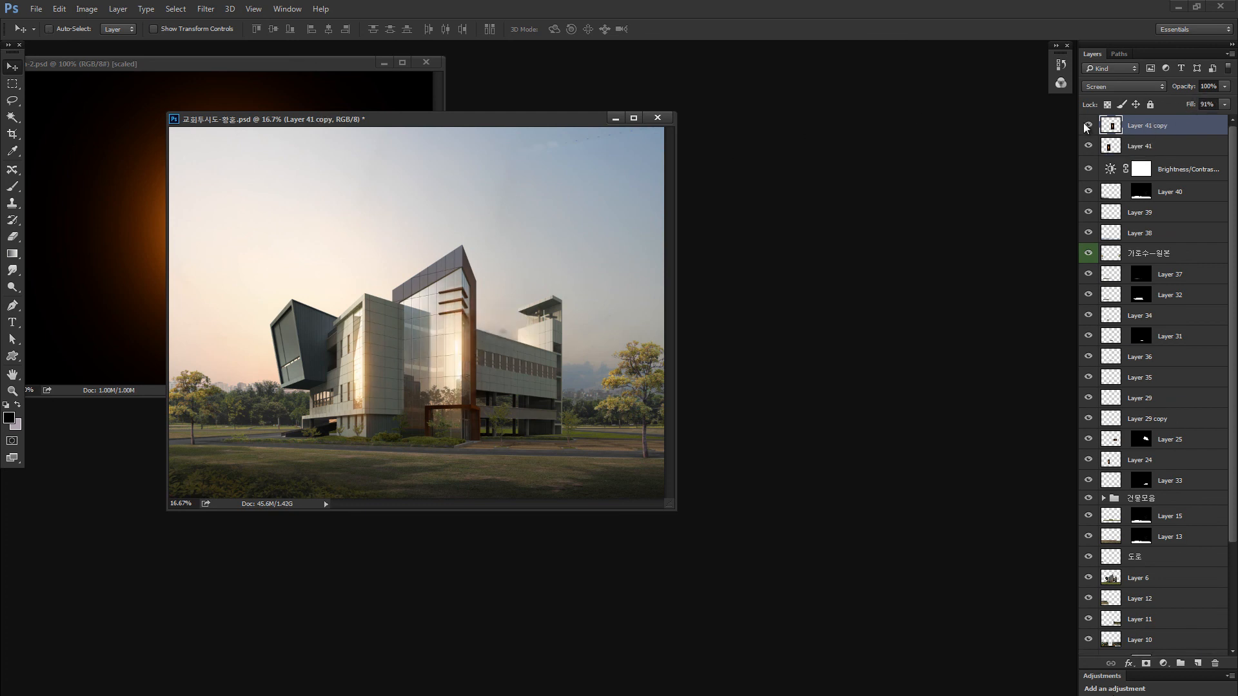
drag(455, 360, 463, 346)
Step: Stretch the flare copy upward and shift it down to cover the full height of the glass tower's edge
key(ctrl+t)
drag(457, 266, 457, 114)
drag(475, 295, 476, 349)
key(Return)
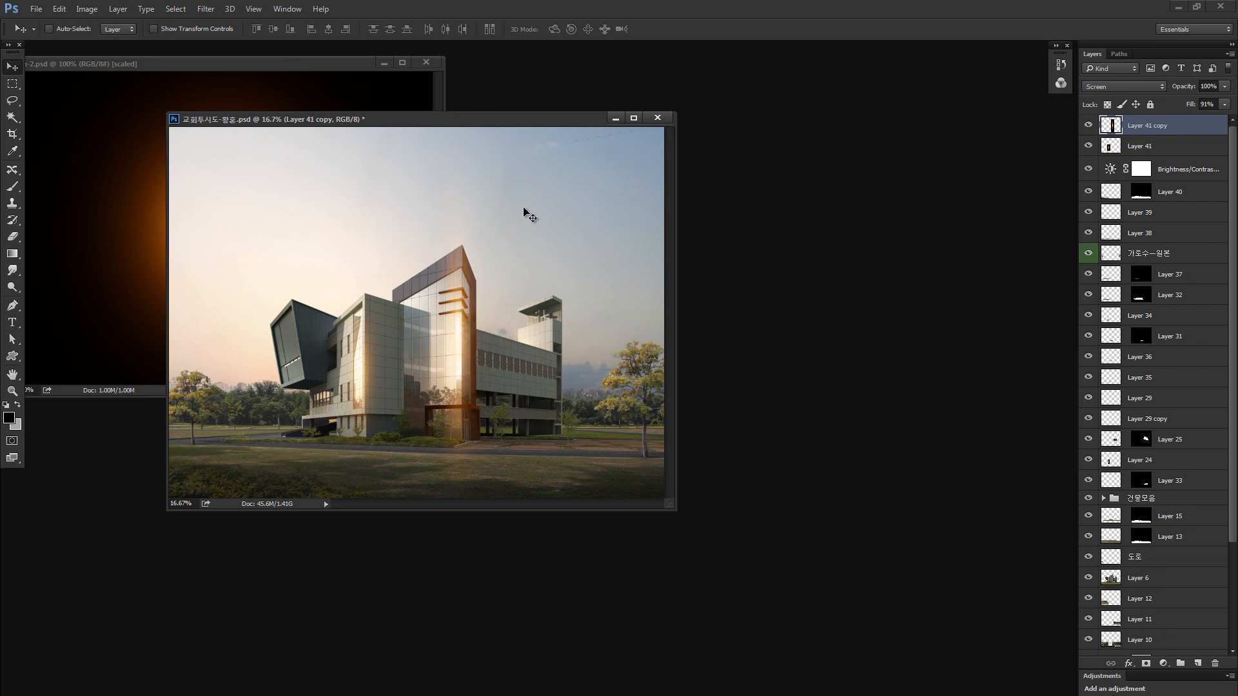
Step: Erase the flare copy's glow that spills onto the lawn and the sky, using the Eraser at 55% opacity
key(e)
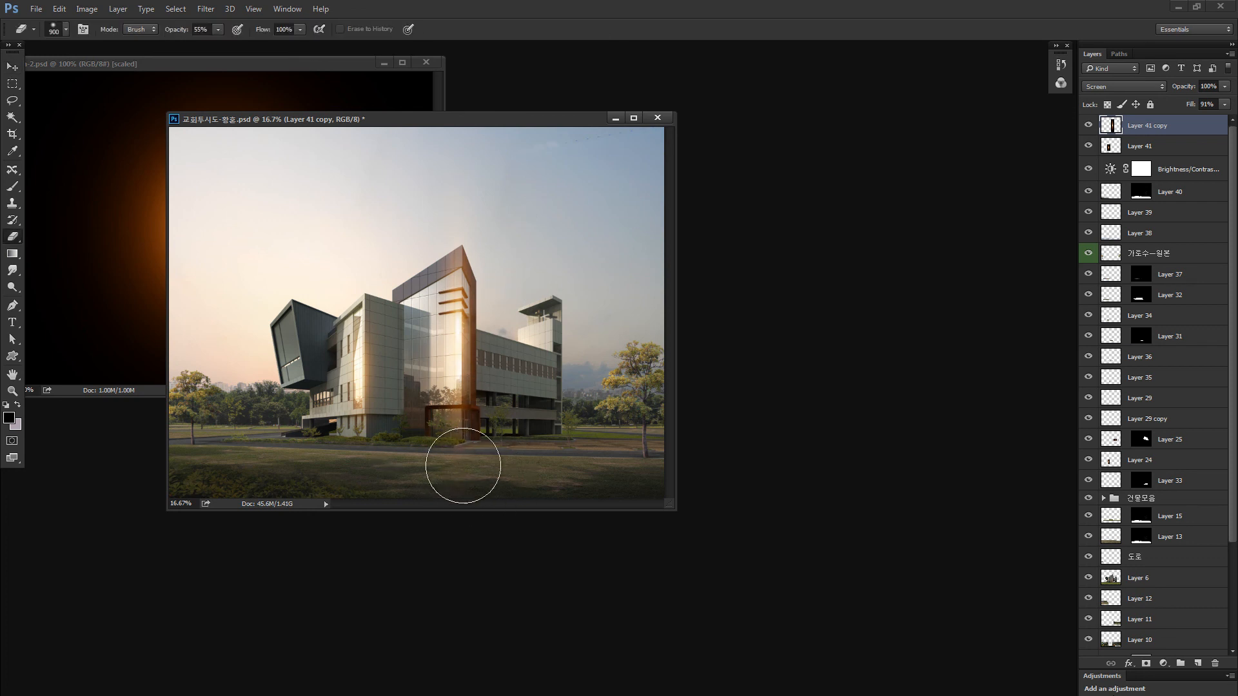
key(ctrl+minus)
key(ctrl+plus)
key(ctrl+minus)
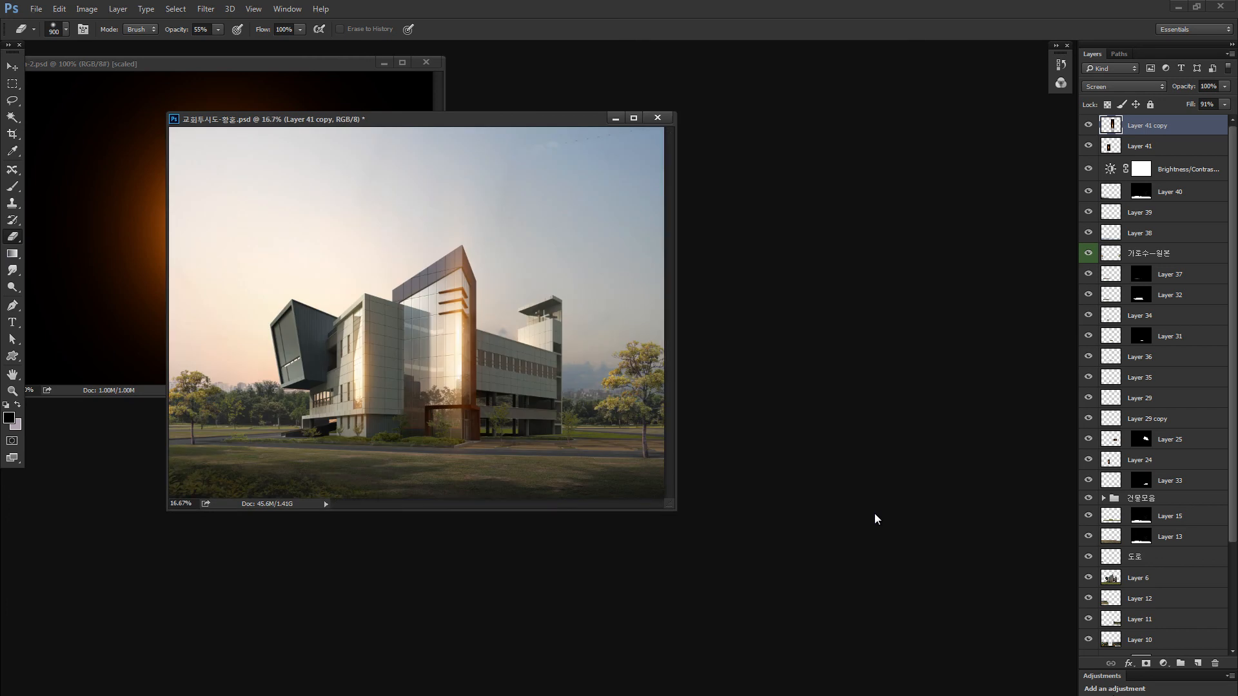